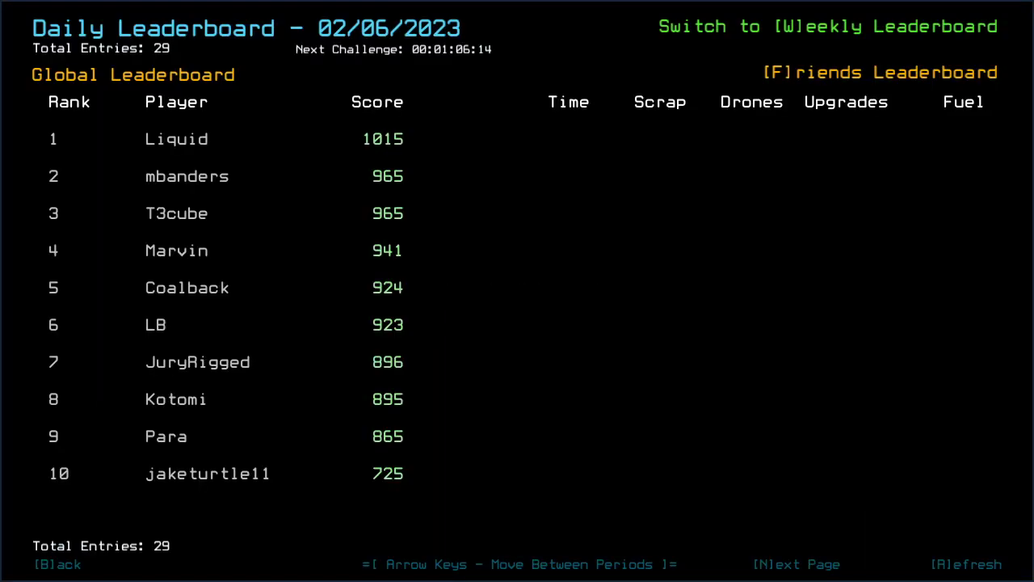
# Step: Back out of the Daily Leaderboard to the Challenge Launcher menu
pyautogui.press('b')
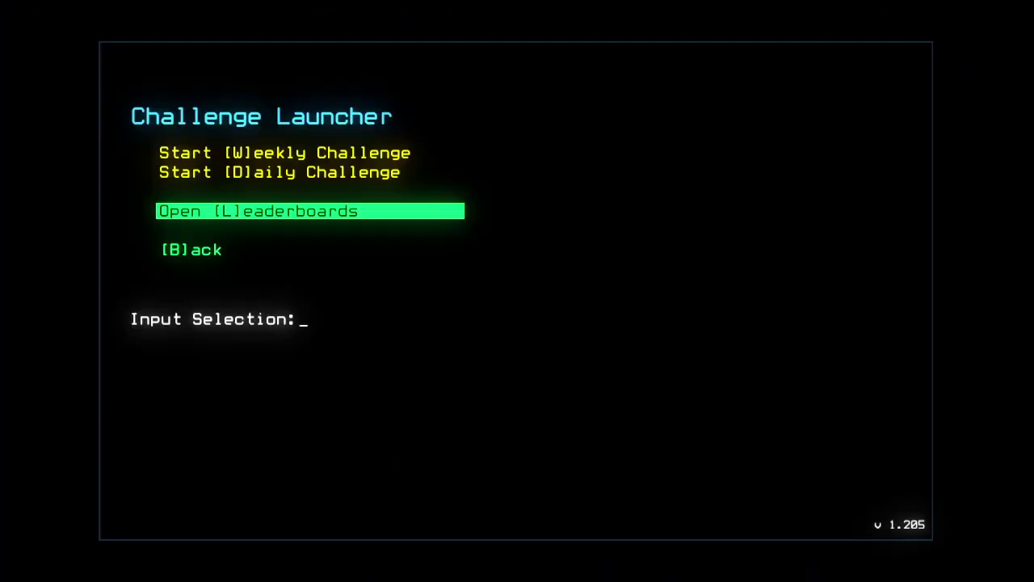
# Step: Return from the Challenge Launcher to the main Boot Utility menu
pyautogui.press('b')
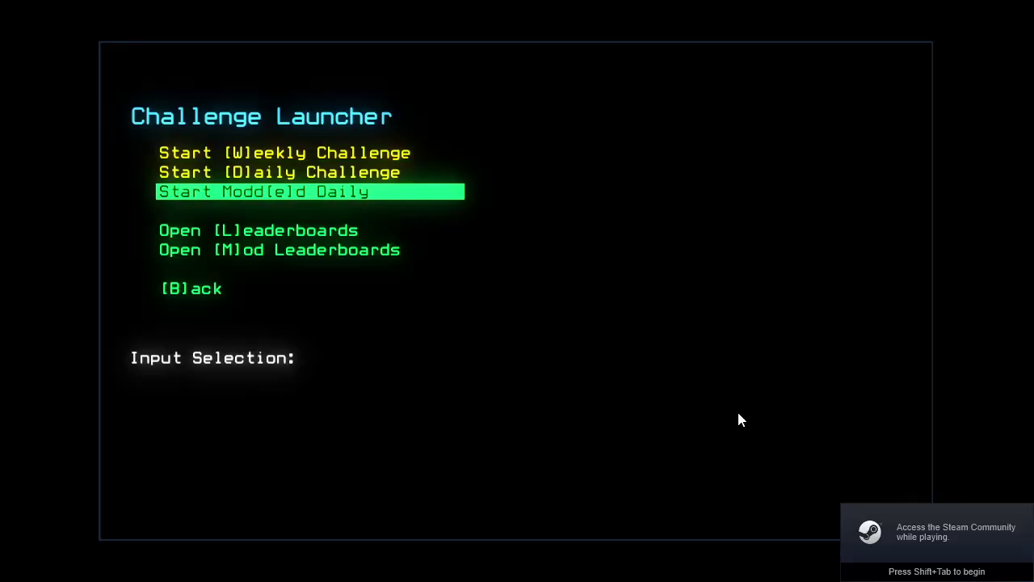
# Step: Reopen Challenge from the Boot Utility and load the daily leaderboard for 02/05/2023
pyautogui.press('b')
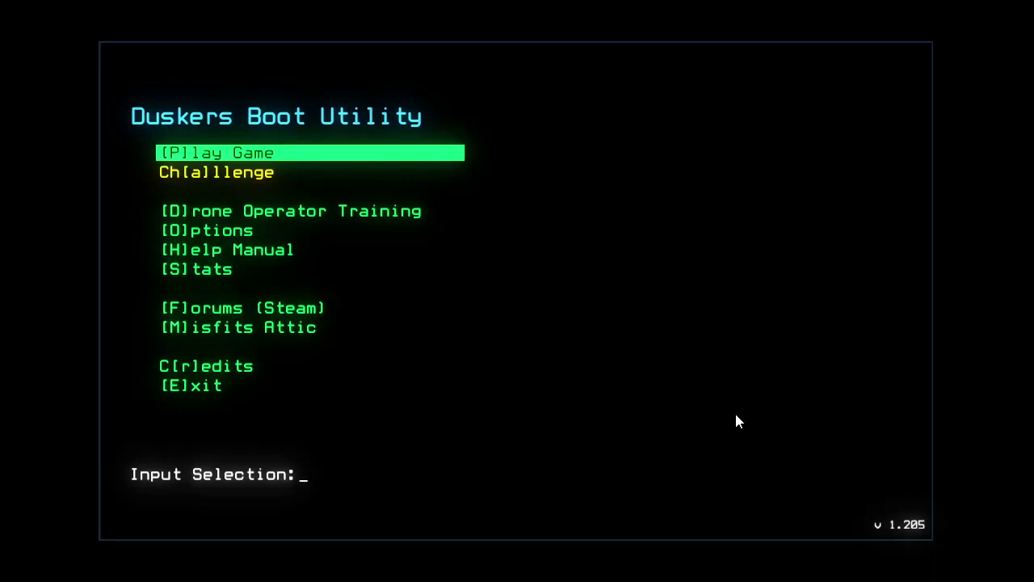
pyautogui.write('d')
pyautogui.press('Return')
pyautogui.press('a')
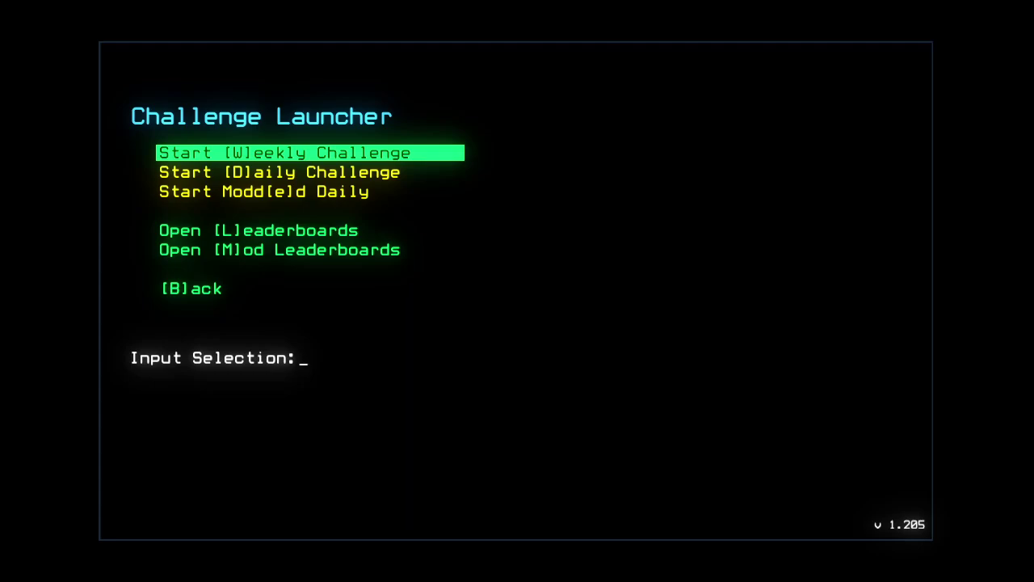
pyautogui.press('l')
pyautogui.press('Left')
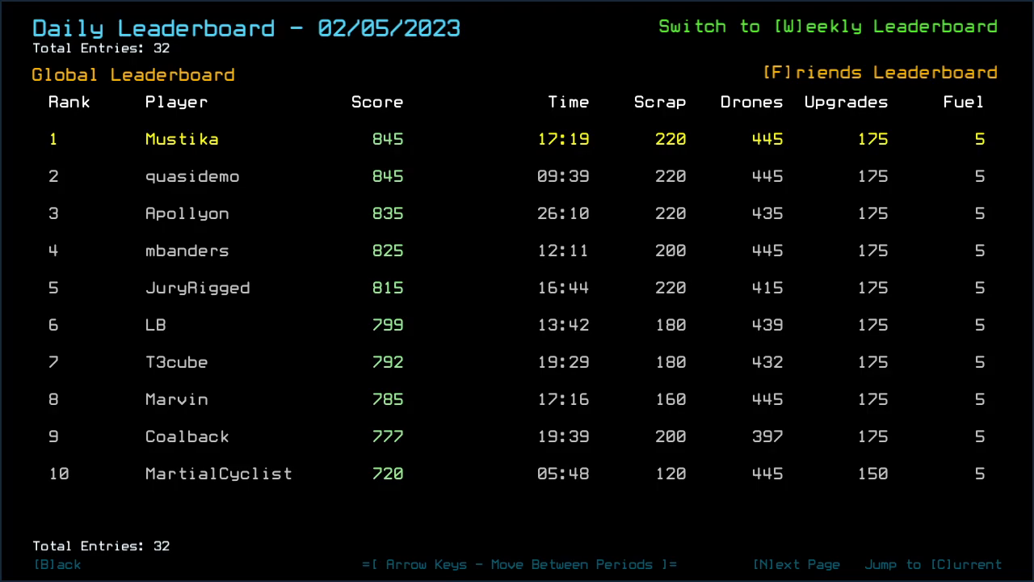
# Step: Preview friends' scores, then page the global rankings through ranks 11 to 30
pyautogui.press('f')
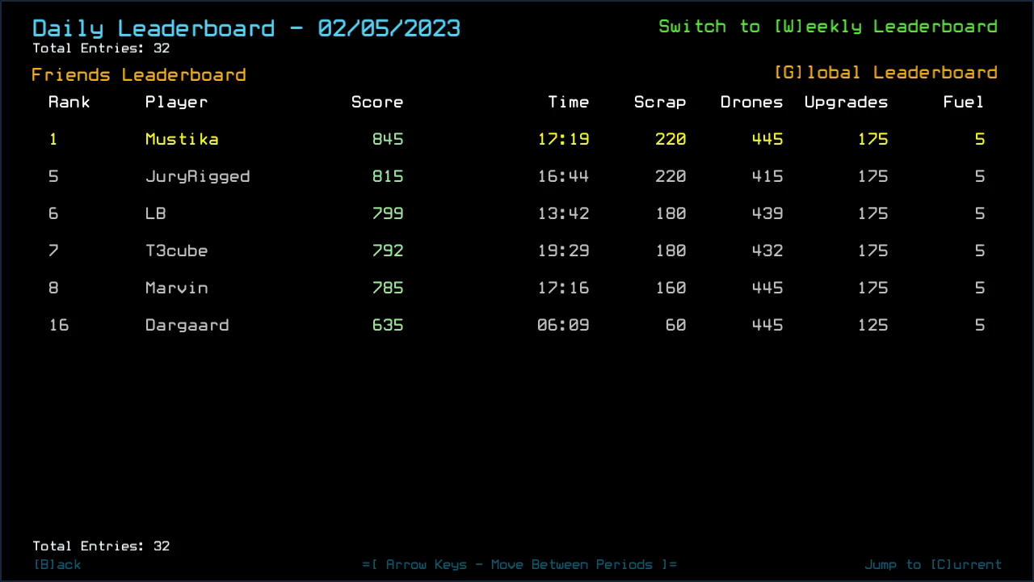
pyautogui.press('g')
pyautogui.press('n')
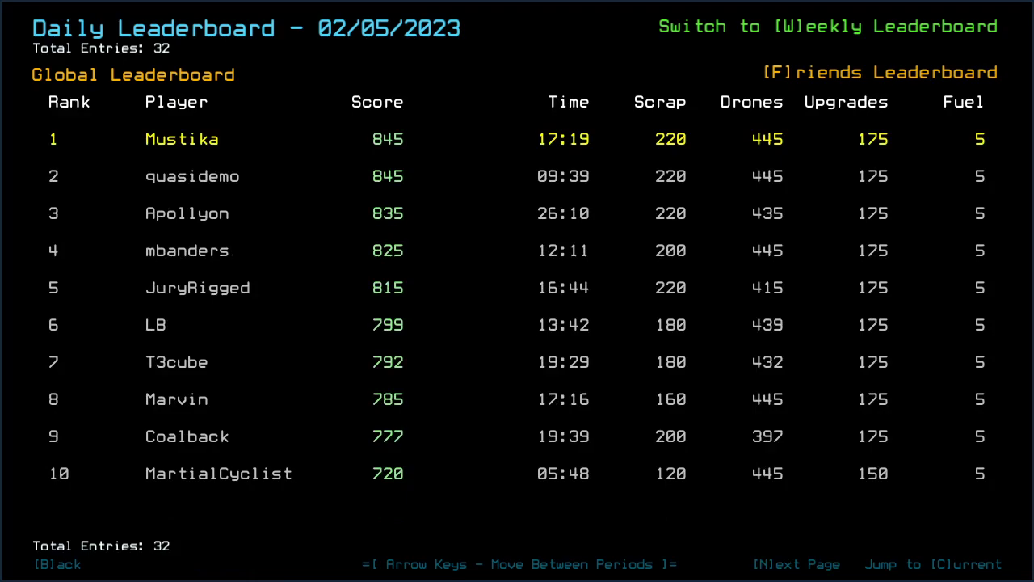
pyautogui.press('n')
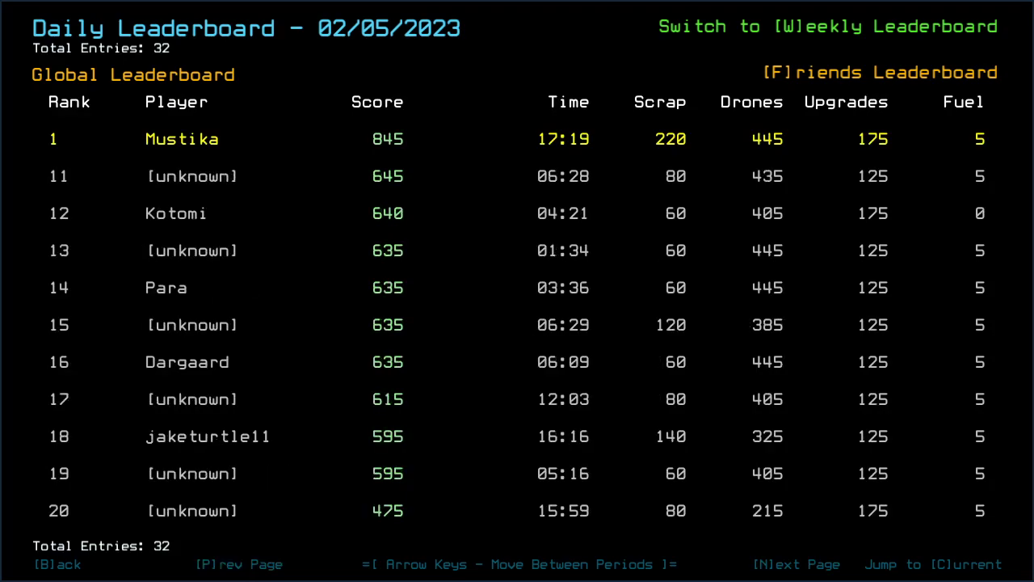
pyautogui.press('n')
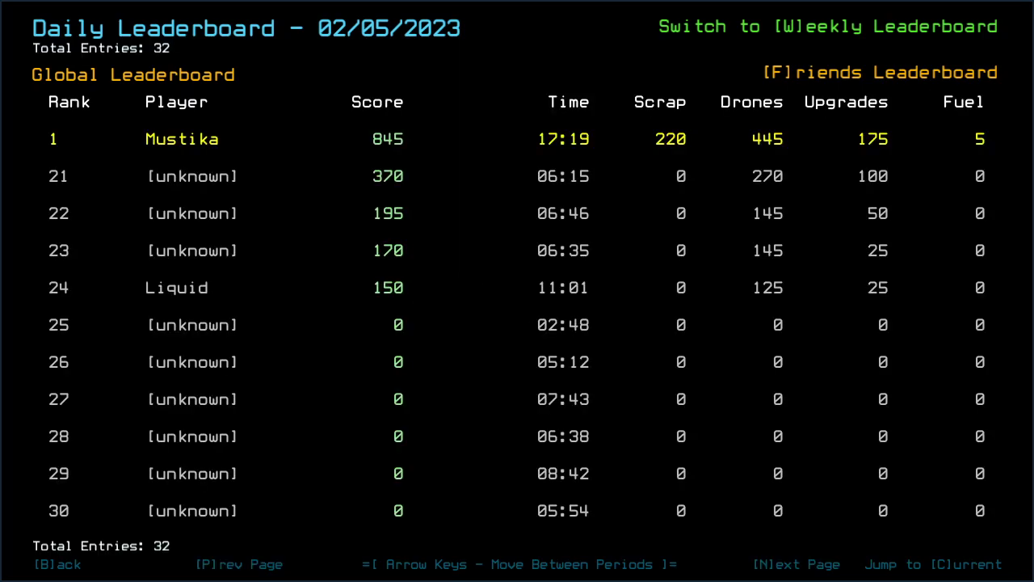
# Step: Page back and forth through the global rankings, then show the Friends Leaderboard
pyautogui.press('c')
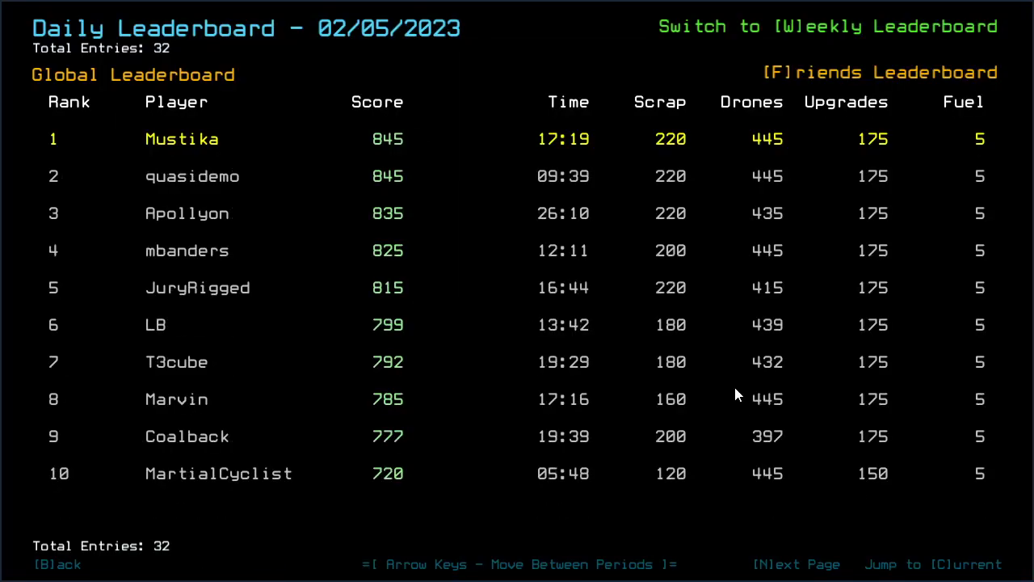
pyautogui.press('n')
pyautogui.press('n')
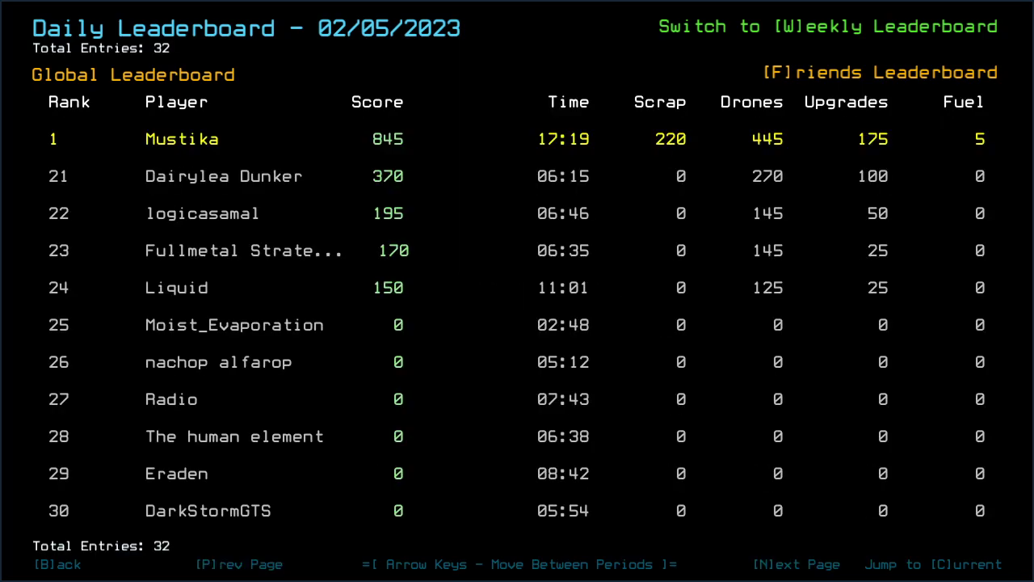
pyautogui.press('n')
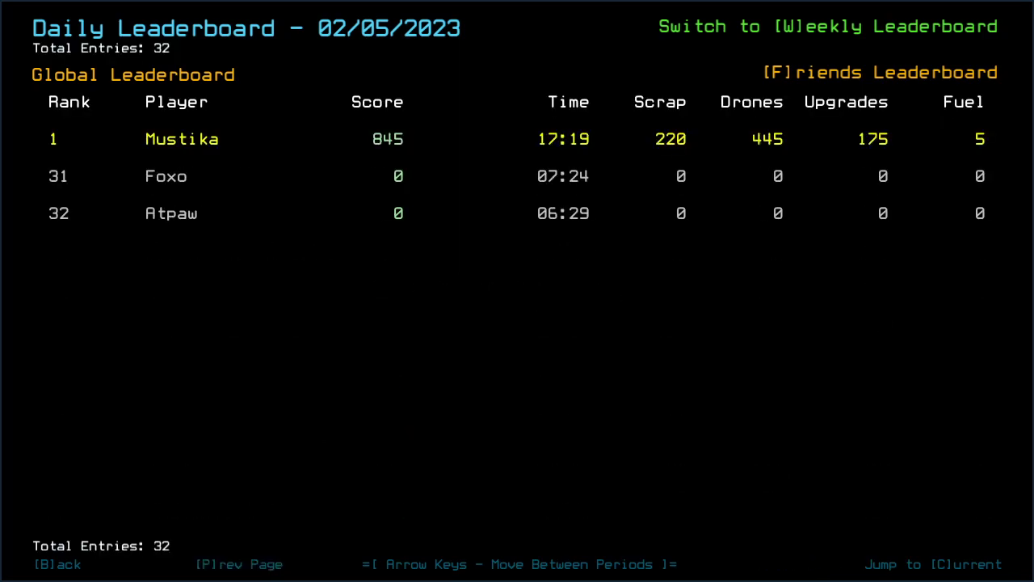
pyautogui.press('p')
pyautogui.press('n')
pyautogui.press('f')
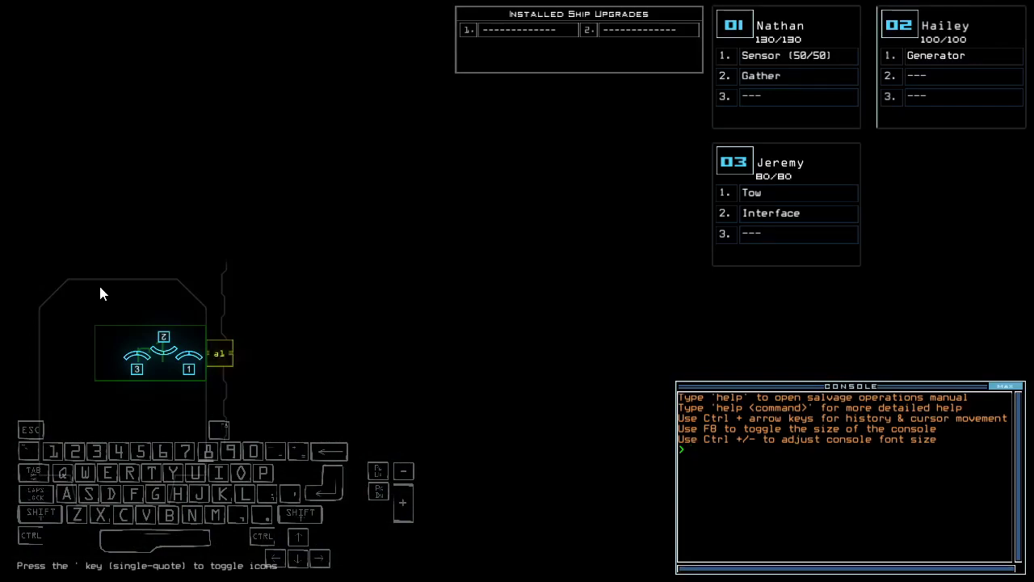
# Step: Change the first alias's navigate command to drone 3 and save the alias list
pyautogui.press('Right')
pyautogui.press('F9')
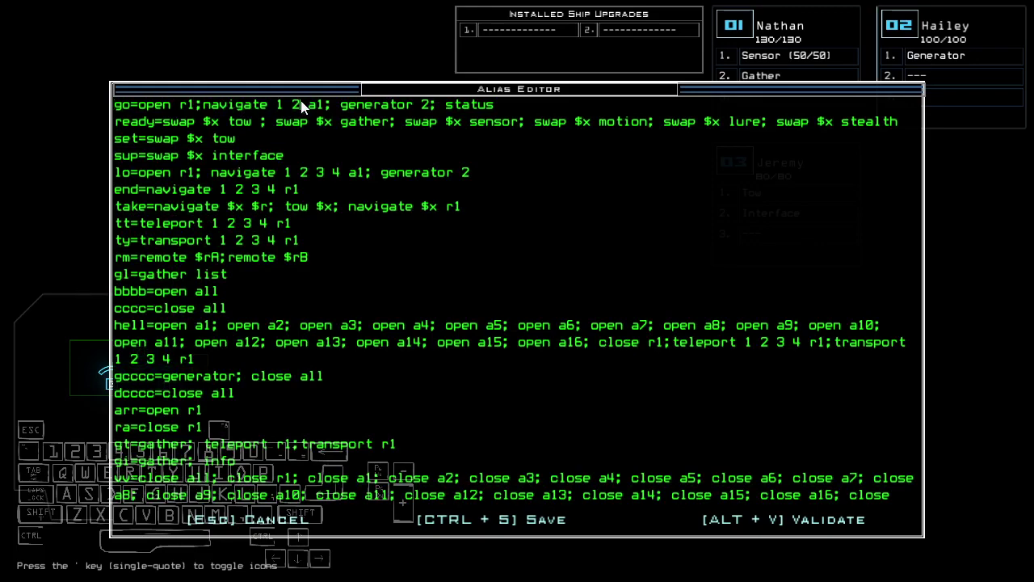
pyautogui.click(281, 107)
pyautogui.write('3')
pyautogui.hotkey('ctrl', 's')
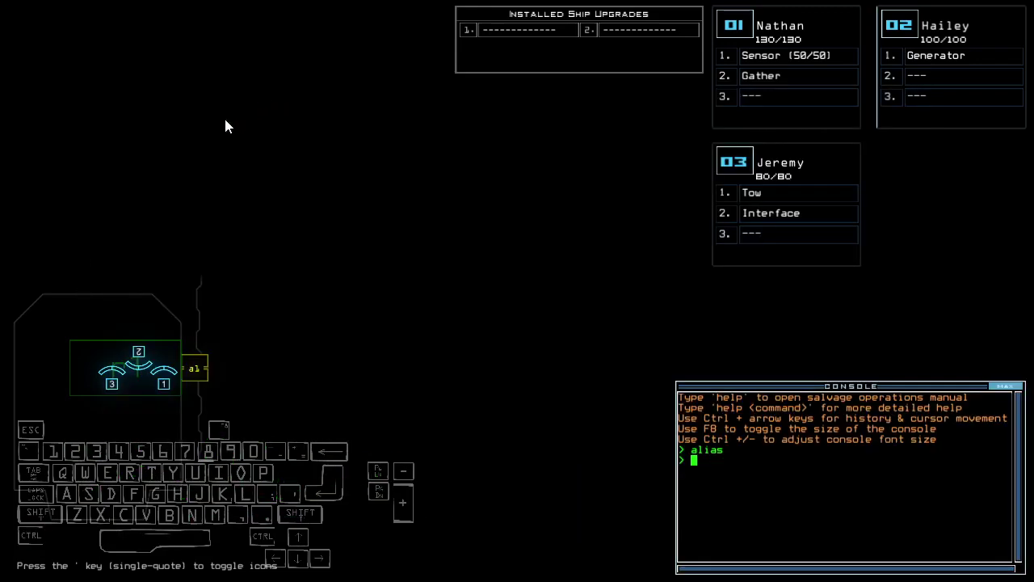
pyautogui.write('ready 3;set 2;')
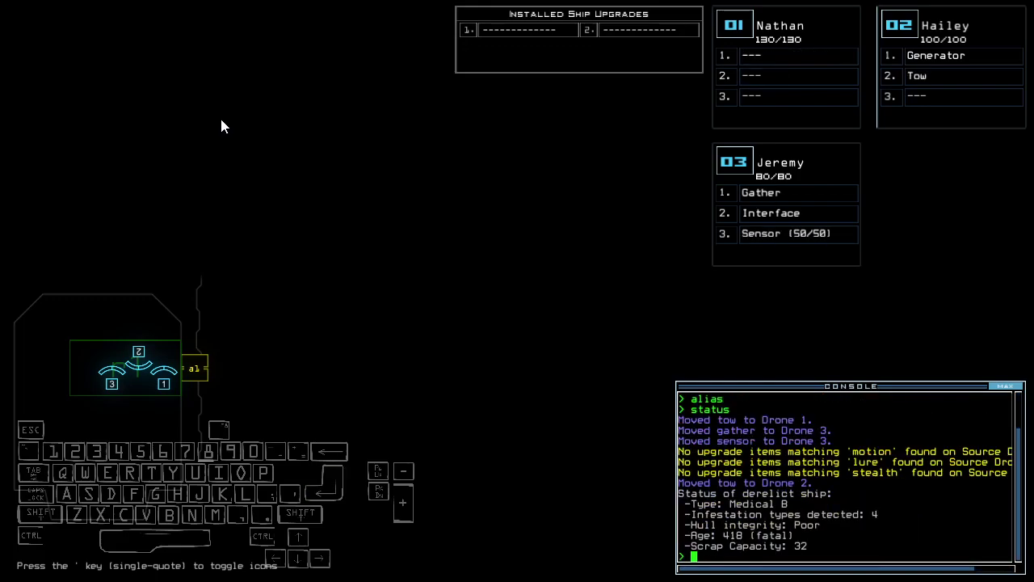
# Step: Drive drone 3 forward and drop its first sensor
pyautogui.press('Left')
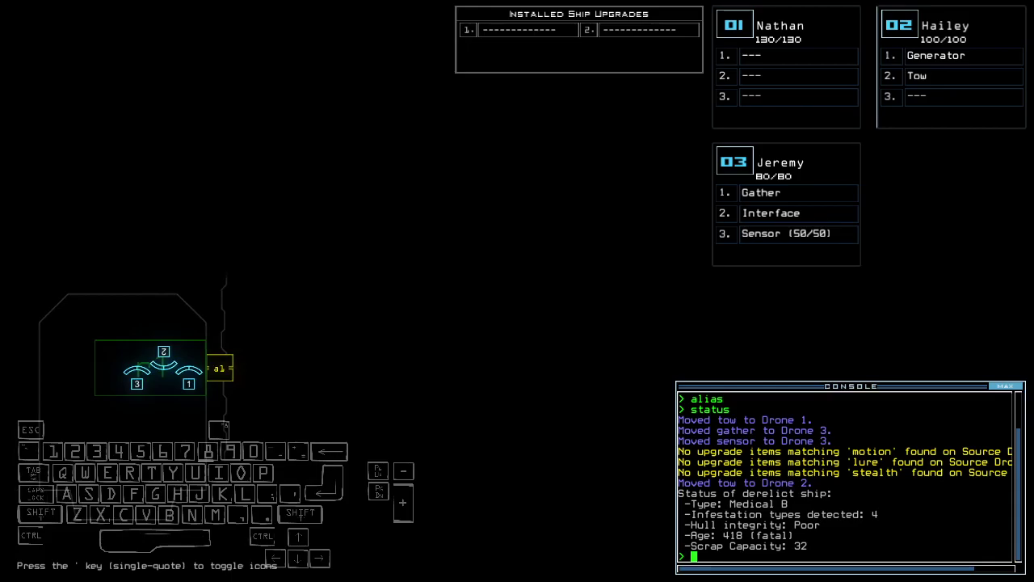
pyautogui.press('Up')
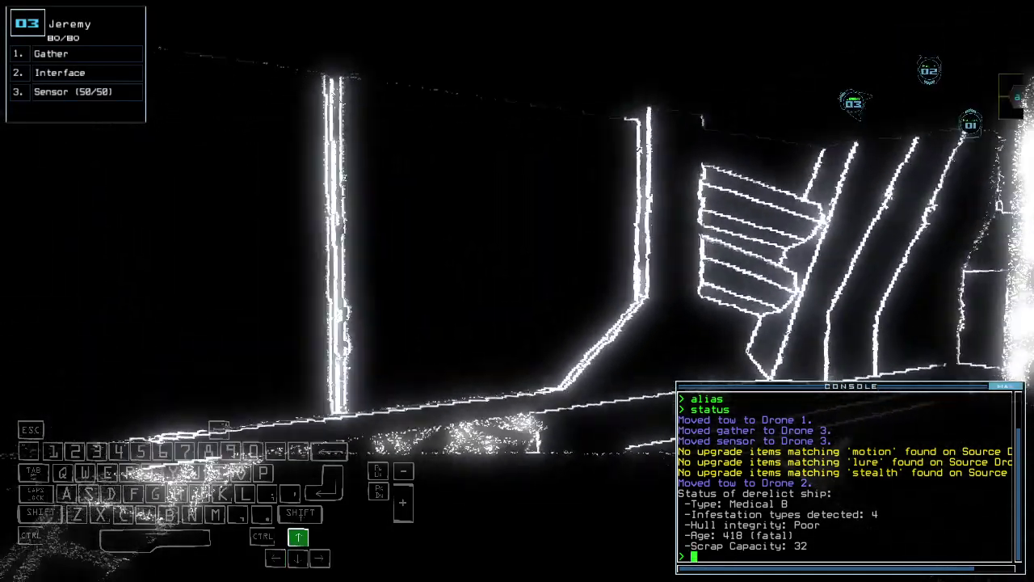
pyautogui.press('Left')
pyautogui.write('ss')
pyautogui.press('Return')
pyautogui.press('Left')
pyautogui.press('Up')
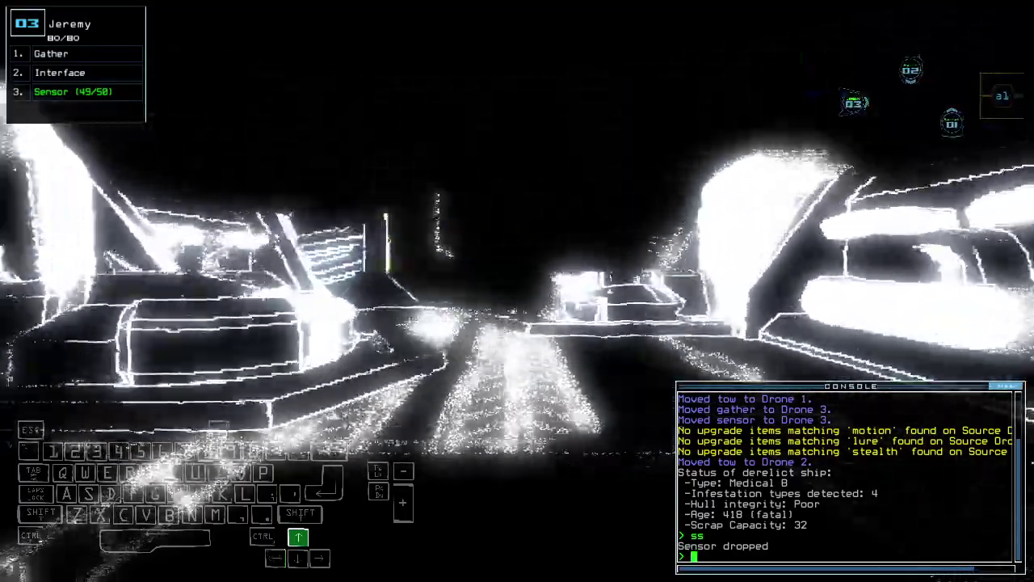
pyautogui.press('Right')
# Step: Check drones 1 and 2's cameras, then run the mission-start alias opening room r1
pyautogui.press('1')
pyautogui.press('Down')
pyautogui.press('2')
pyautogui.press('Left')
pyautogui.press('3')
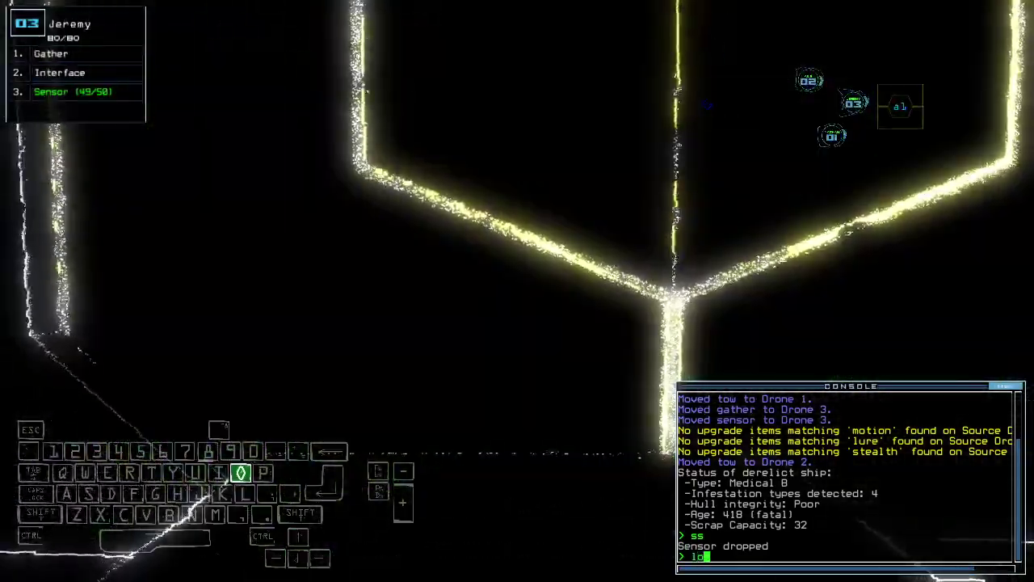
pyautogui.press('Return')
# Step: Drive drone 3 on, drop another sensor and gather scrap
pyautogui.press('Up')
pyautogui.write('ss')
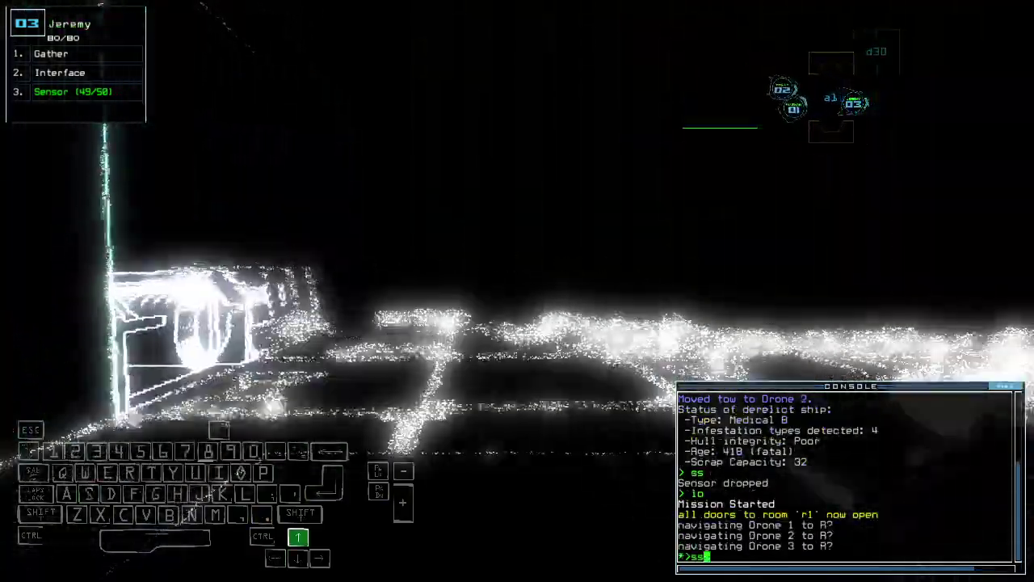
pyautogui.press('Return')
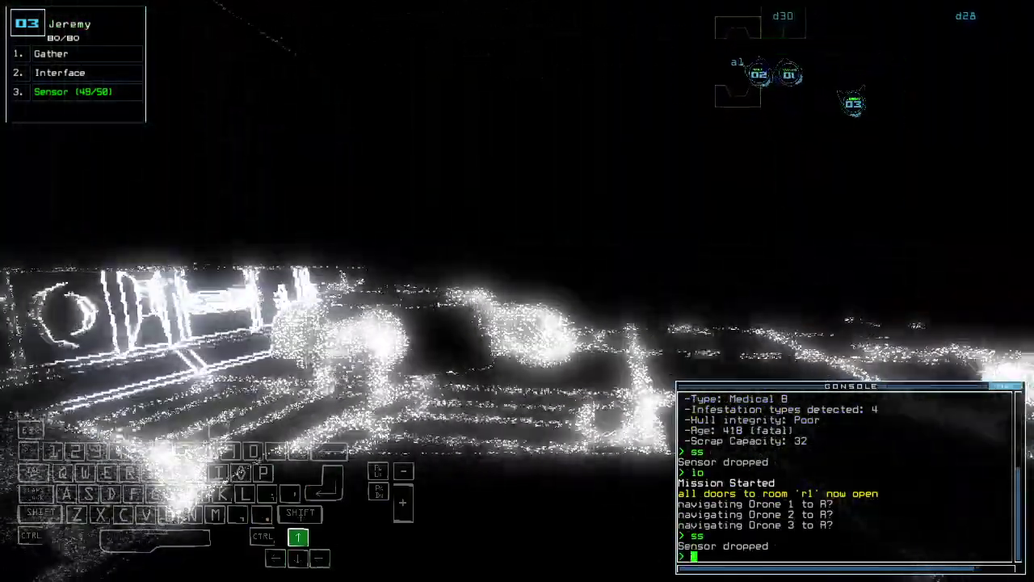
pyautogui.press('Right')
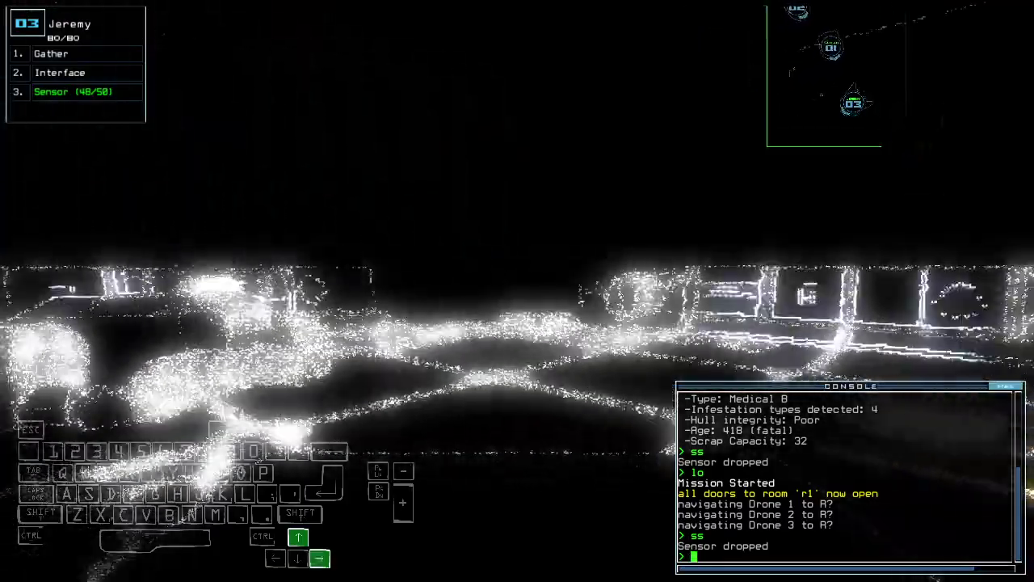
pyautogui.write('g')
pyautogui.press('Return')
pyautogui.press('Left')
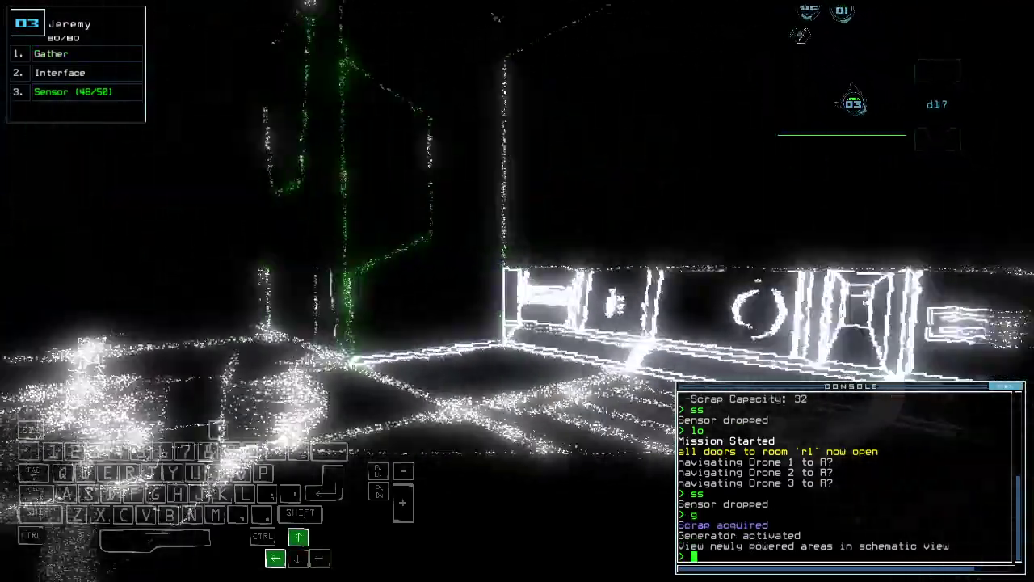
# Step: Open door d27, drop a sensor, and run the status check and interface scan
pyautogui.press('Tab')
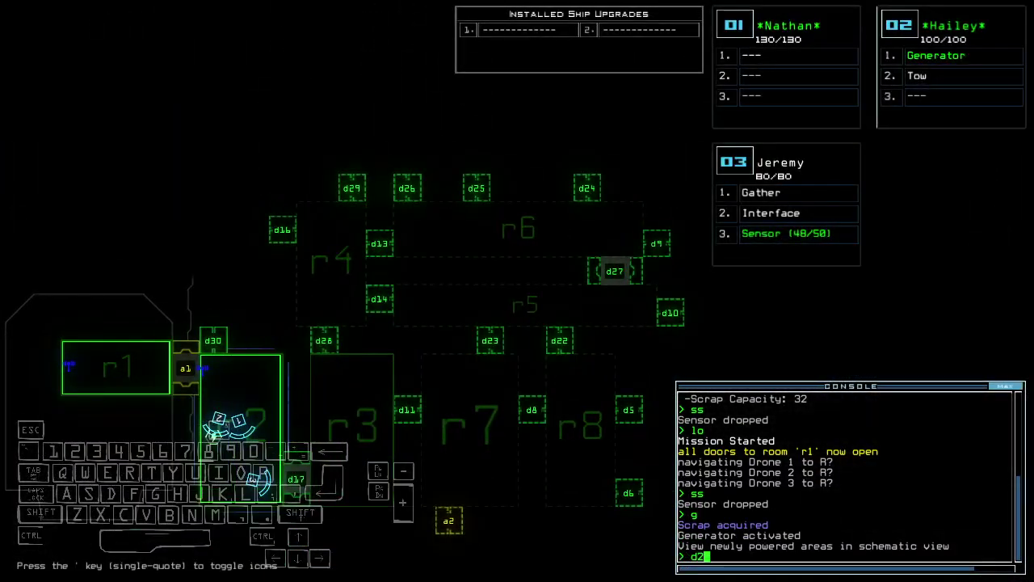
pyautogui.write('7')
pyautogui.press('Return')
pyautogui.press('Tab')
pyautogui.press('Up')
pyautogui.write('status')
pyautogui.press('Return')
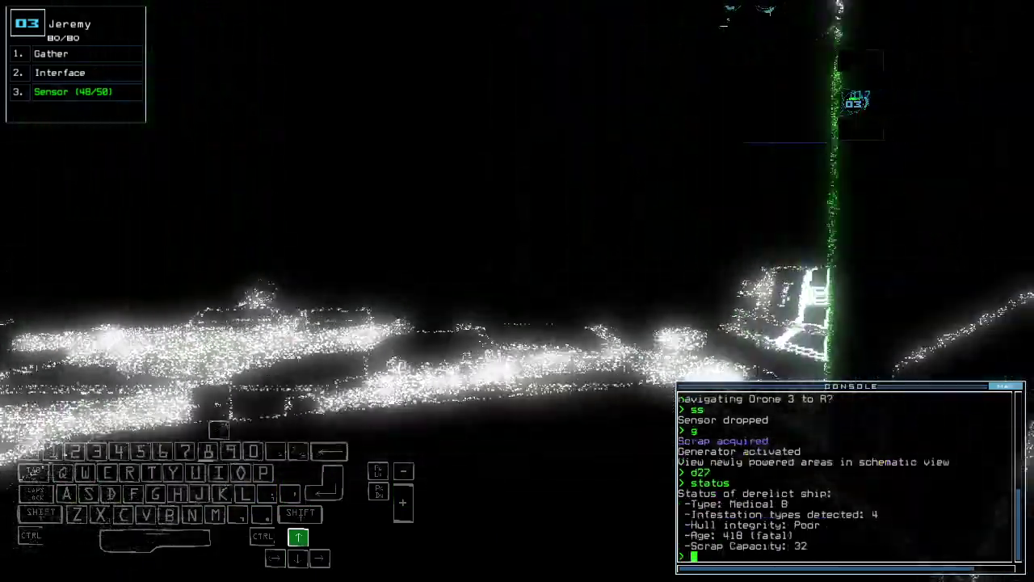
pyautogui.press('Return')
pyautogui.write('rv')
pyautogui.press('Return')
# Step: Run the defense command, drive the drone forward and gather scrap
pyautogui.press('Tab')
pyautogui.write('df')
pyautogui.press('Return')
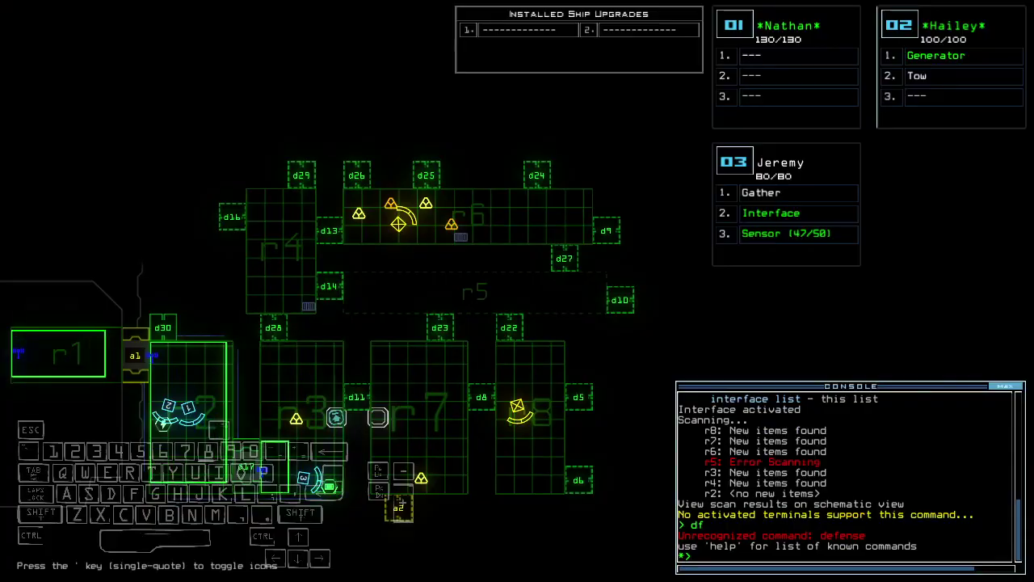
pyautogui.press('Tab')
pyautogui.press('Up')
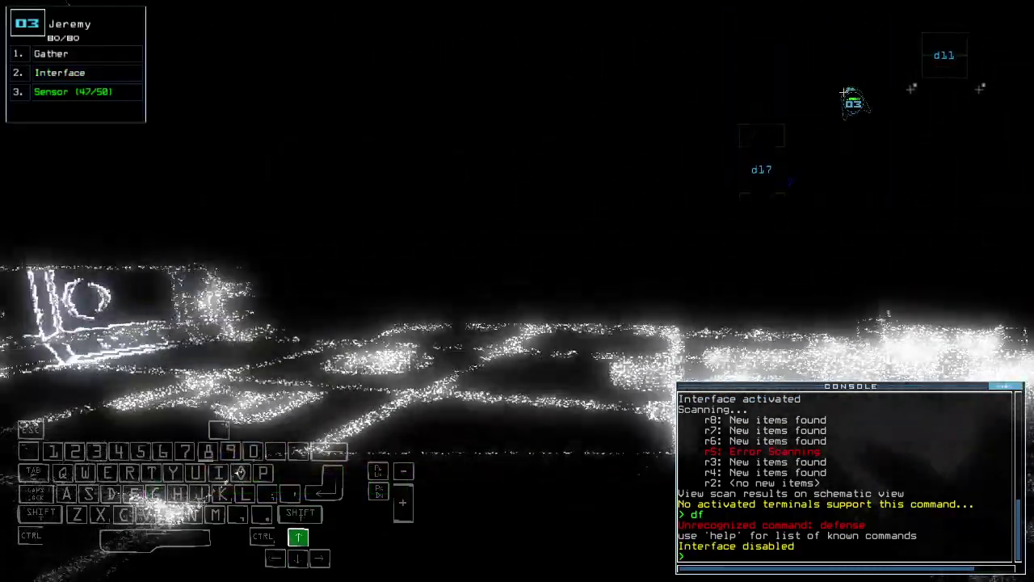
pyautogui.write('g')
pyautogui.press('Return')
pyautogui.press('Tab')
pyautogui.press('Tab')
pyautogui.press('Tab')
pyautogui.write('30')
pyautogui.press('Tab')
# Step: Open door d30, re-dock at airlock a4 and move Tow onto drone 1
pyautogui.press('Return')
pyautogui.press('Tab')
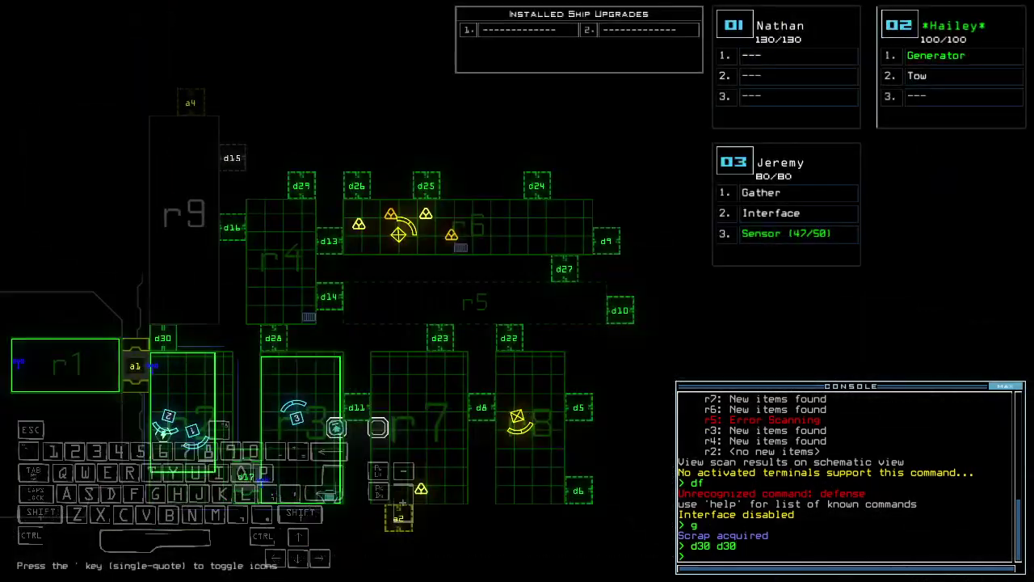
pyautogui.write('dd a4')
pyautogui.press('Return')
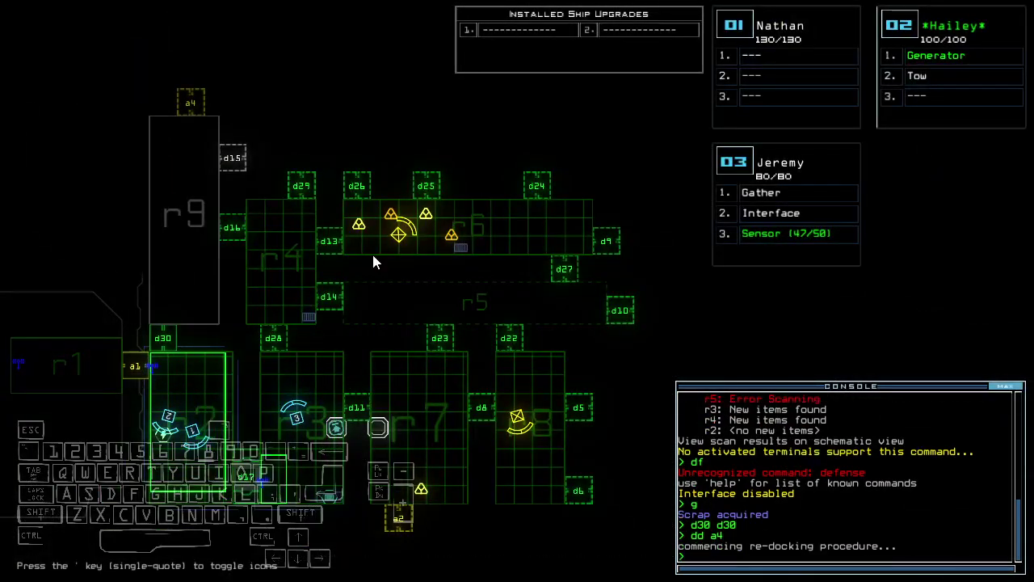
pyautogui.press('Tab')
pyautogui.write('swap to')
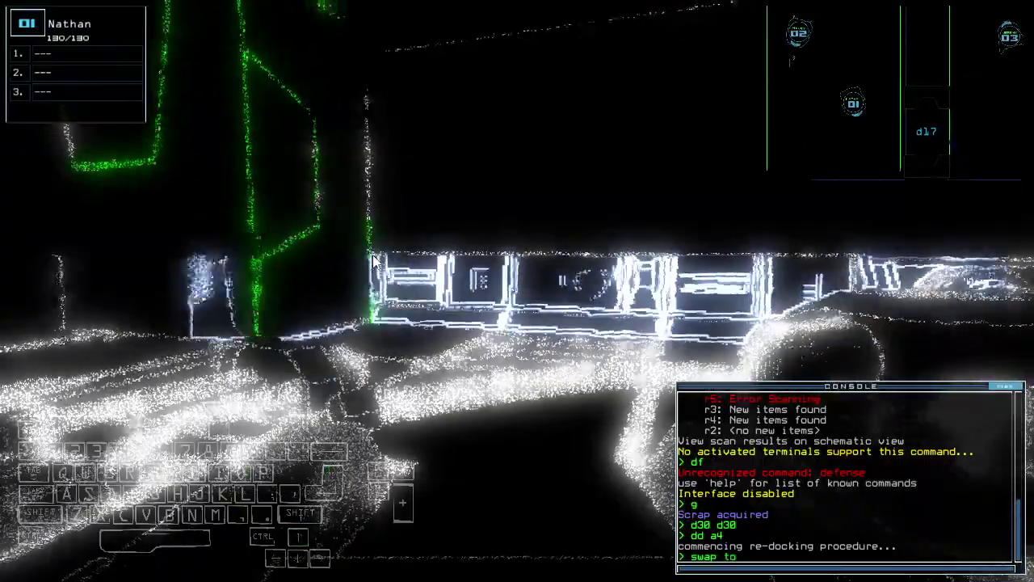
pyautogui.press('Return')
# Step: Send drone 1 to drone 2's room and have it tow the nearby salvage
pyautogui.press('Up')
pyautogui.write('tow ;')
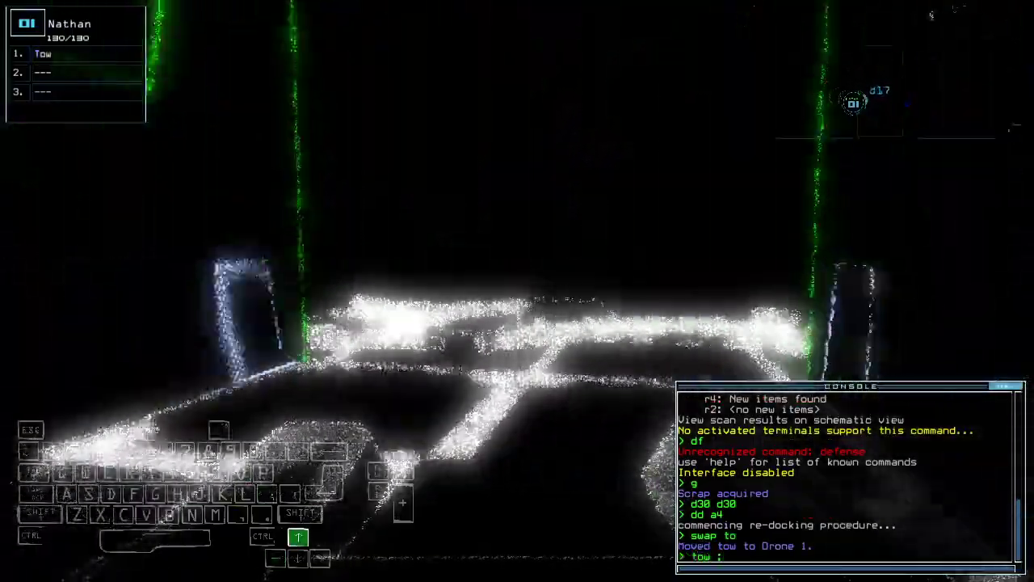
pyautogui.write('navigate 1 2')
pyautogui.press('Return')
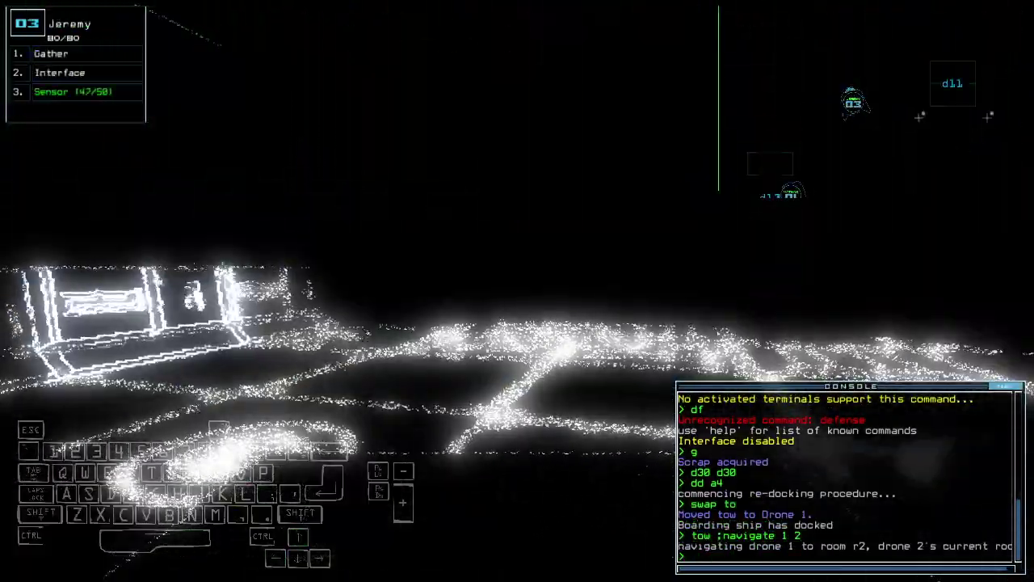
pyautogui.press('Tab')
pyautogui.press('1')
pyautogui.press('Down')
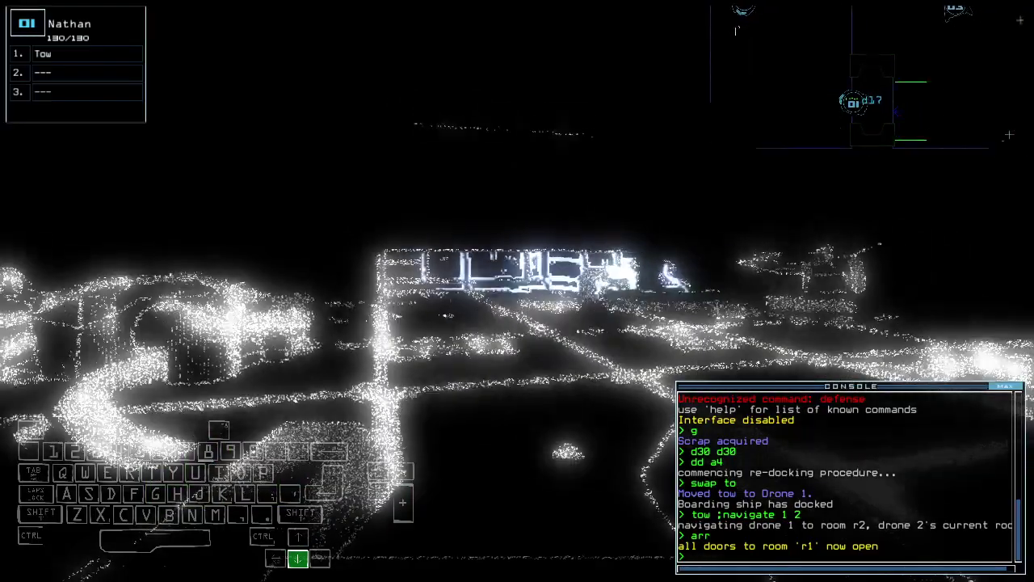
pyautogui.write('tow')
pyautogui.press('Return')
# Step: Drive drone 3 forward into room r3
pyautogui.press('Tab')
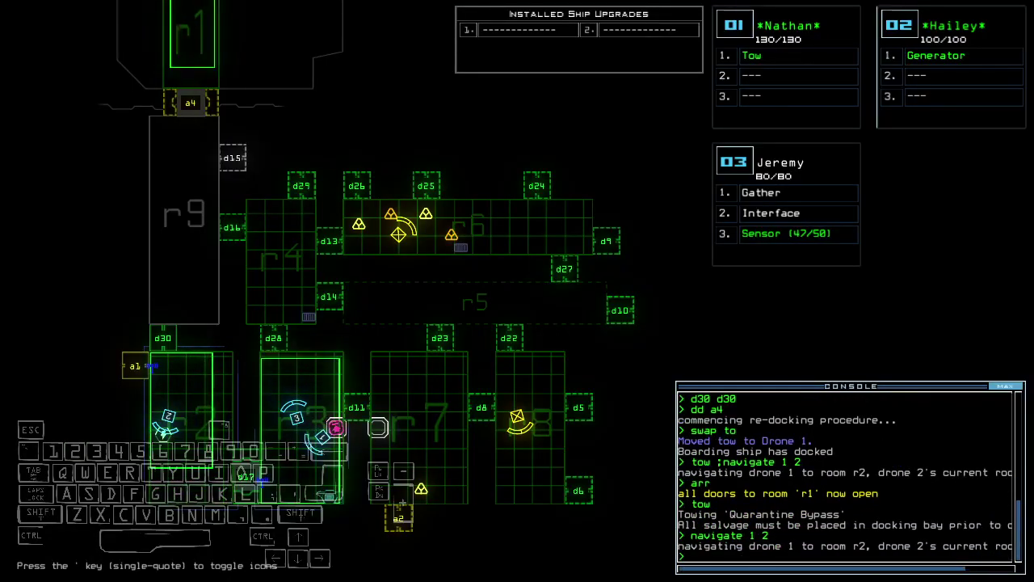
pyautogui.press('3')
pyautogui.press('Up')
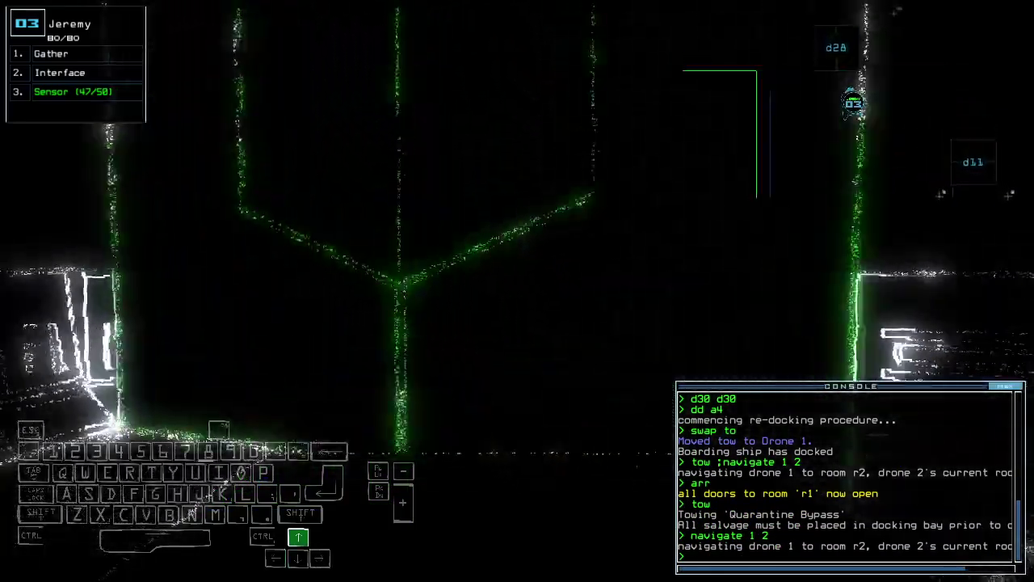
pyautogui.press('Right')
pyautogui.press('Tab')
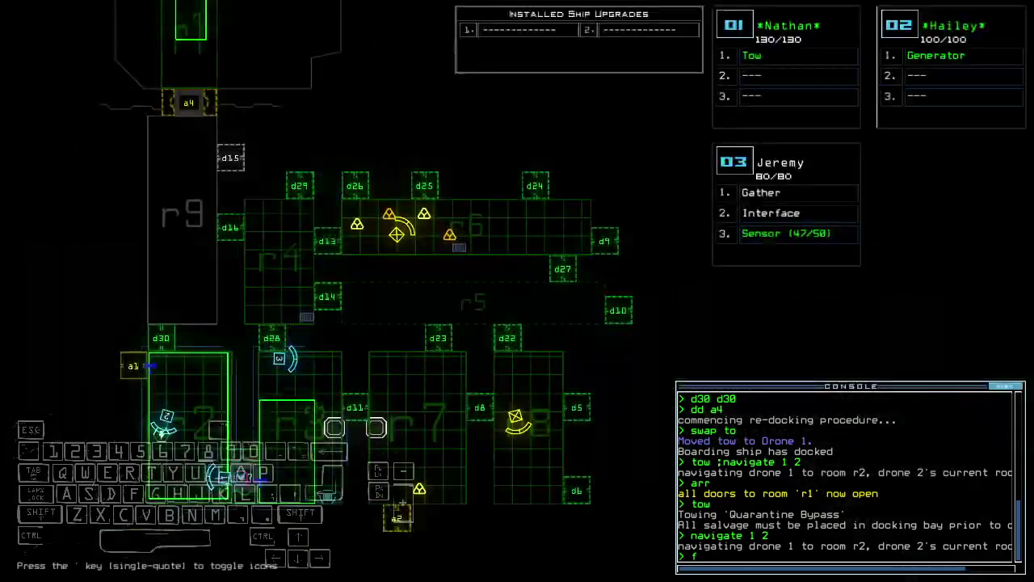
pyautogui.press('Right')
pyautogui.press('Up')
pyautogui.press('Up')
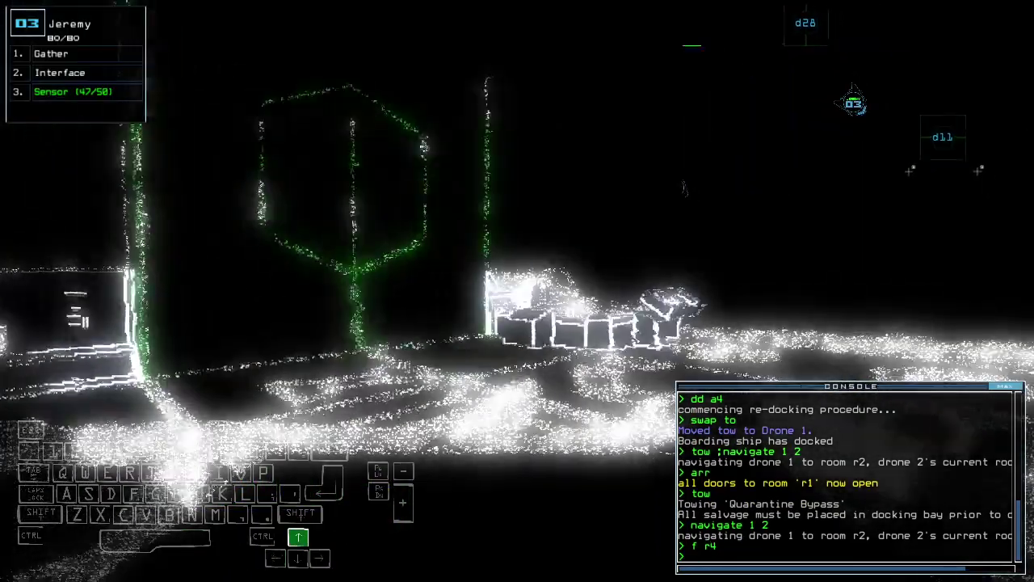
pyautogui.write('d11')
# Step: Open door d11, then drop a sensor and gather scrap with drone 3
pyautogui.press('space')
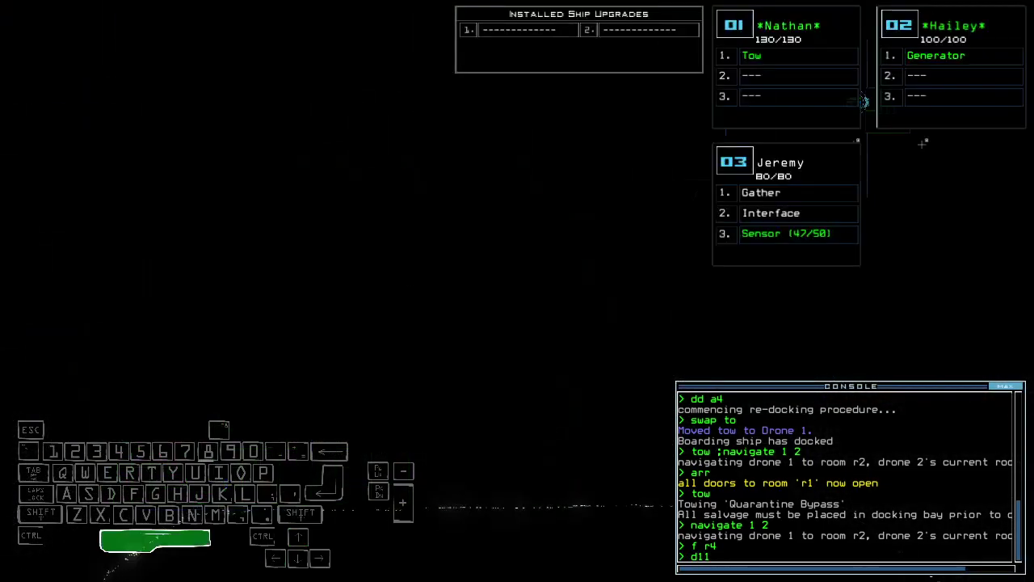
pyautogui.press('Return')
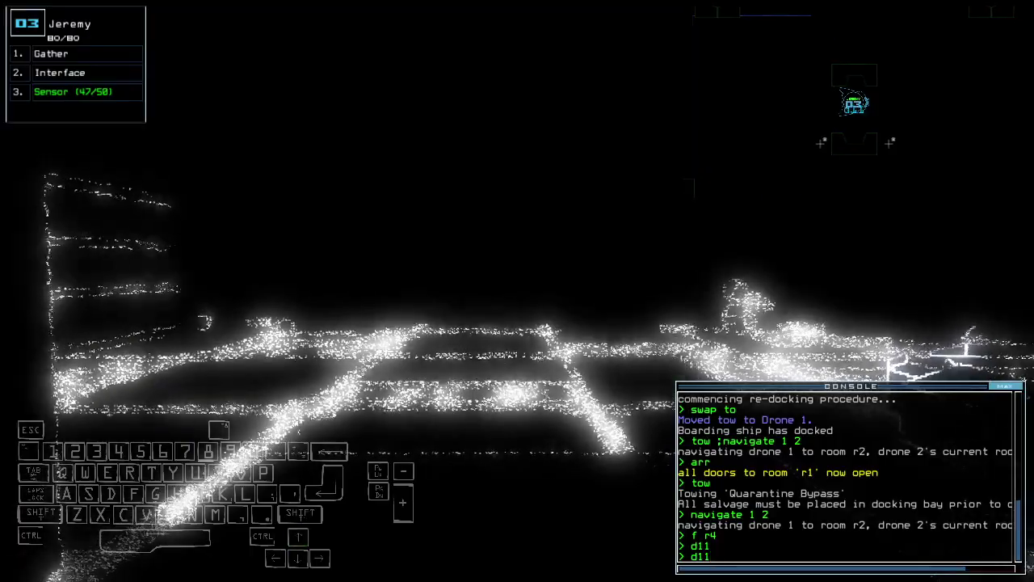
pyautogui.press('Down')
pyautogui.write('ss')
pyautogui.press('Return')
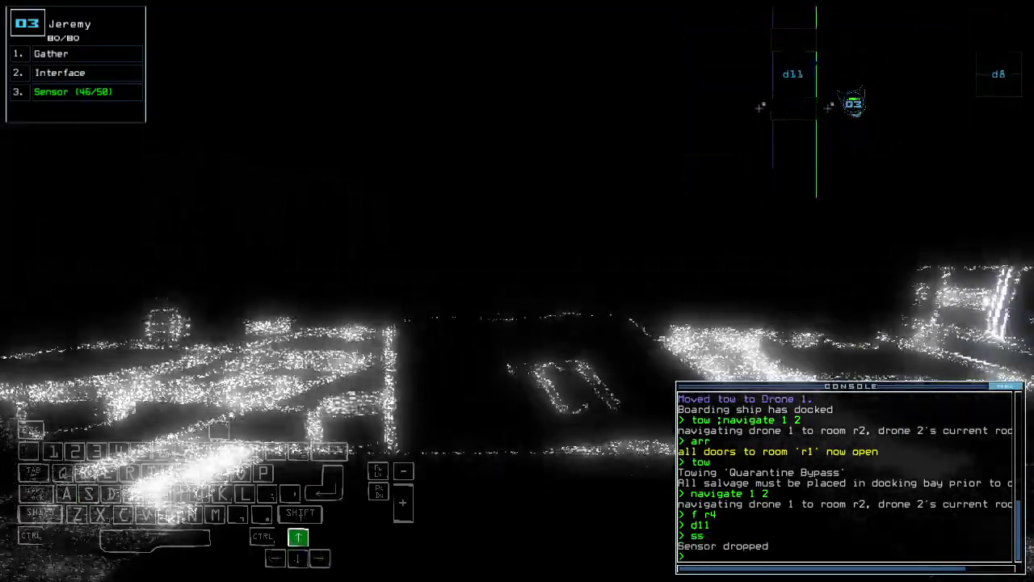
pyautogui.press('Left')
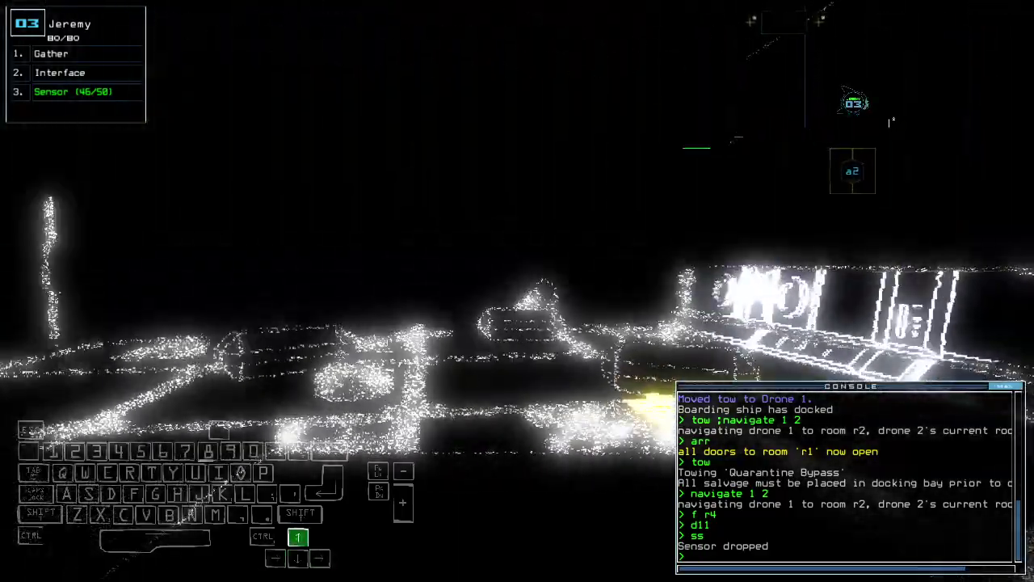
pyautogui.write('g')
pyautogui.press('Return')
pyautogui.press('space')
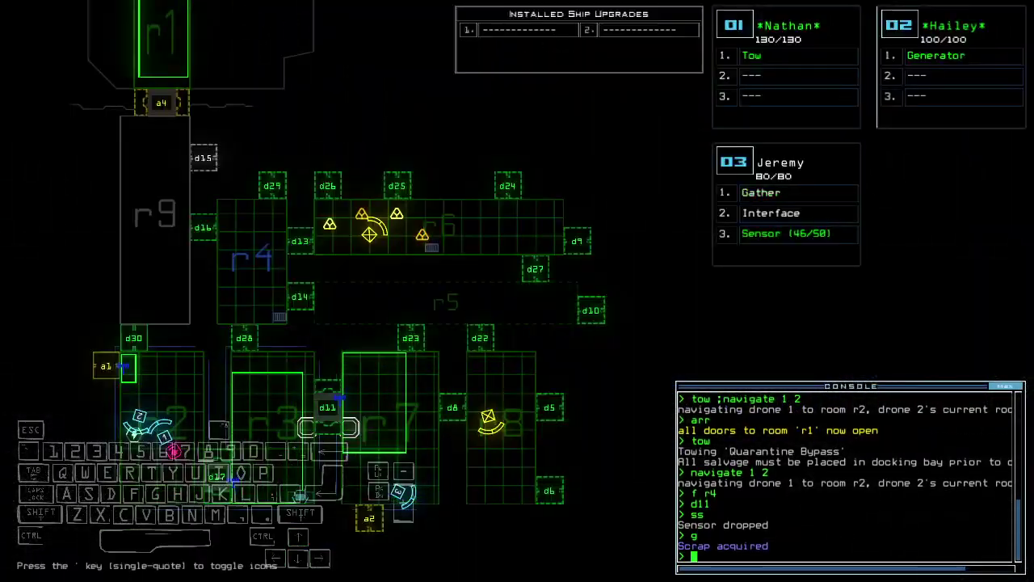
# Step: Toggle doors d8 and d11 around drone 3, then vent room r7 and re-dock at a2
pyautogui.press('space')
pyautogui.press('Up')
pyautogui.write('d')
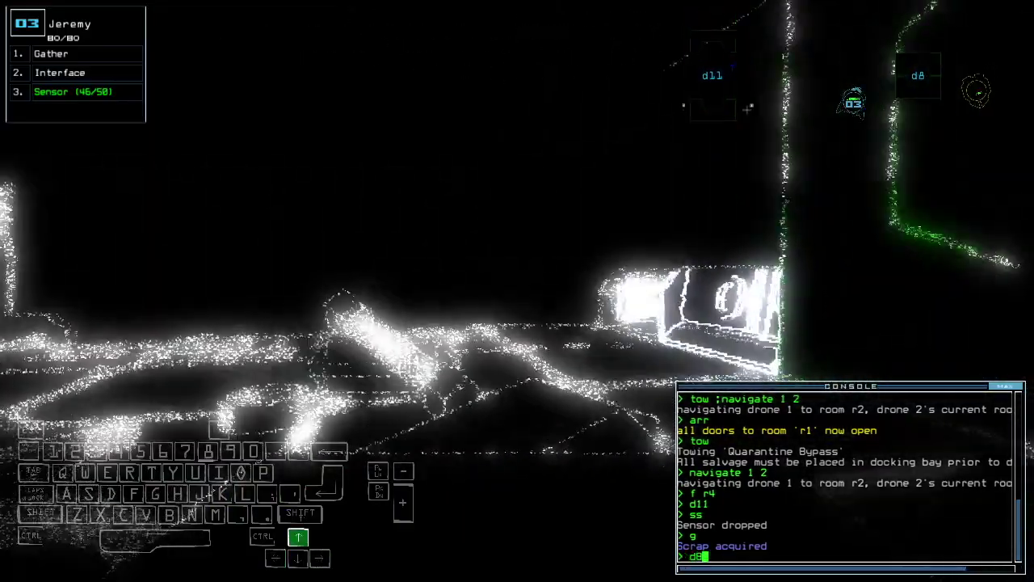
pyautogui.write('8')
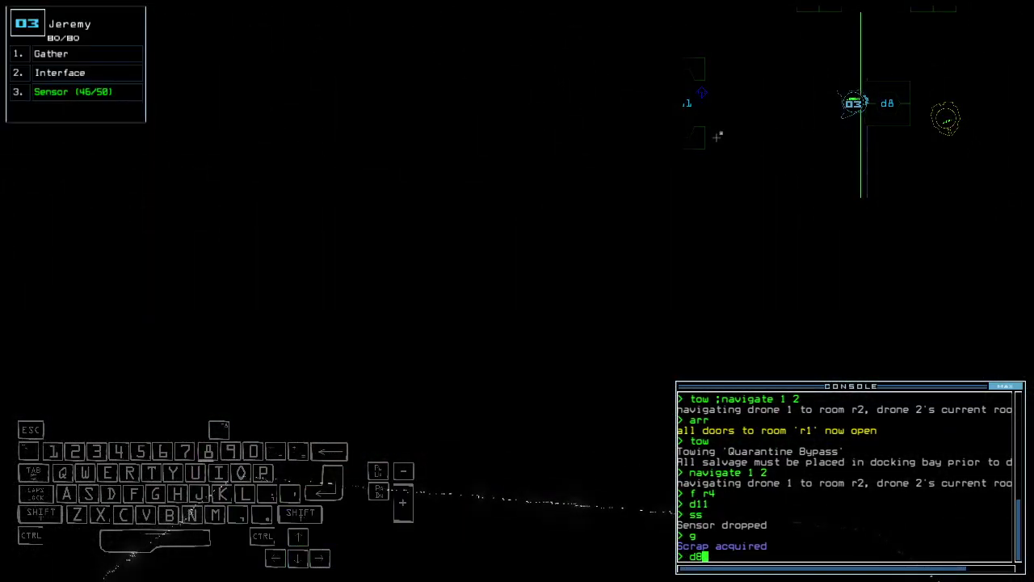
pyautogui.press('BackSpace')
pyautogui.press('BackSpace')
pyautogui.write('f r5')
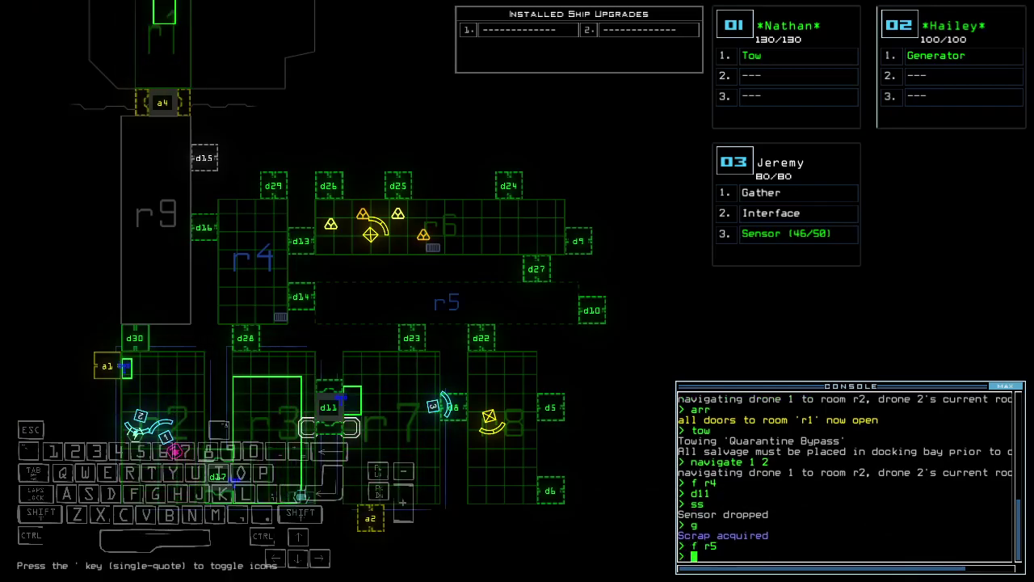
pyautogui.press('space')
pyautogui.write('d8')
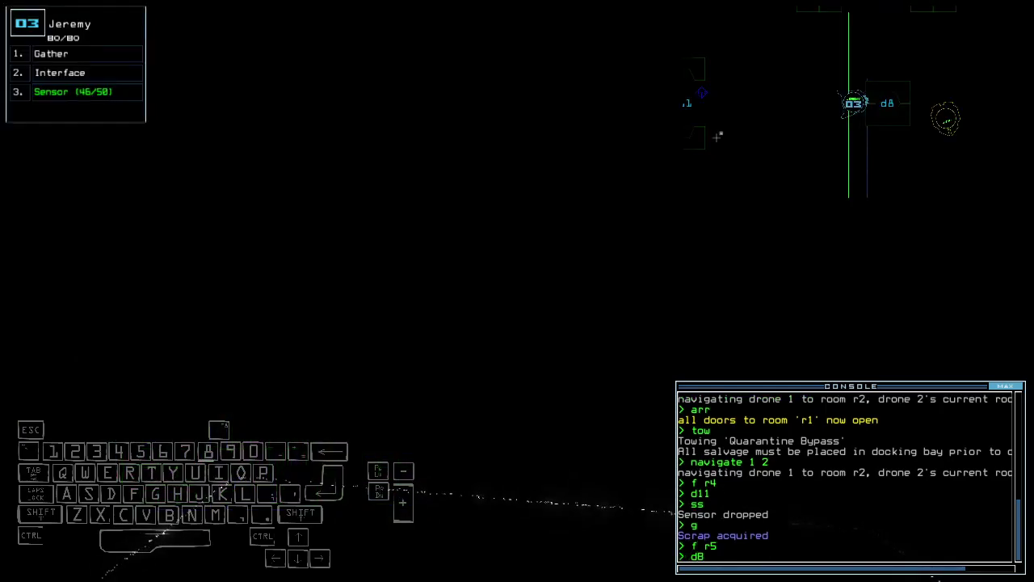
pyautogui.press('Return')
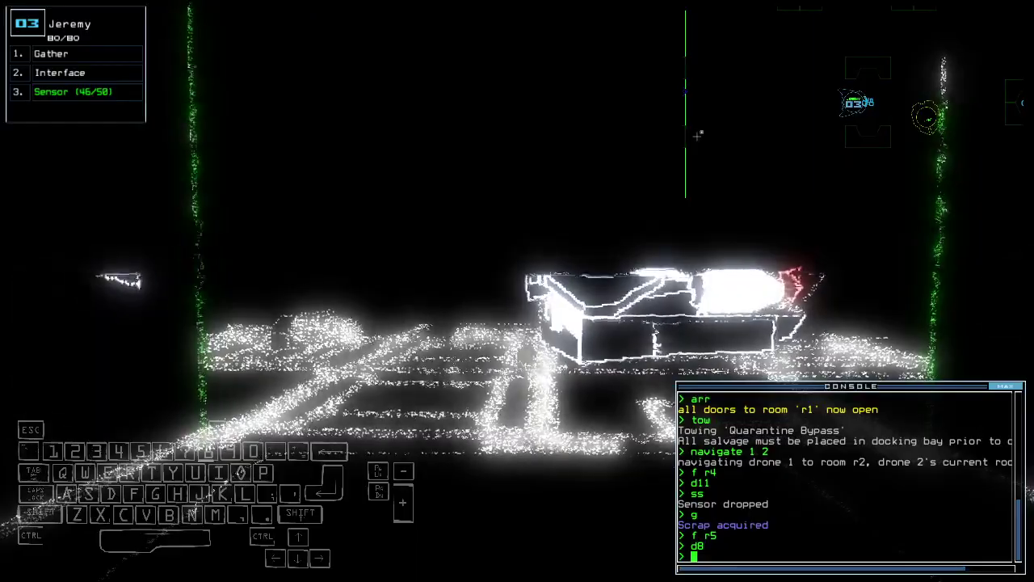
pyautogui.press('Down')
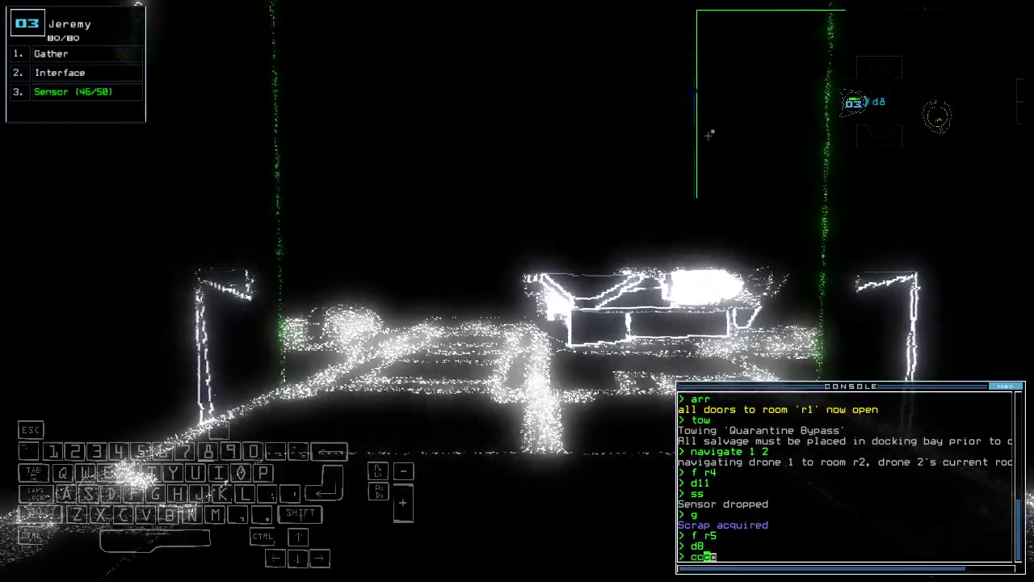
pyautogui.write('cccc')
pyautogui.press('Return')
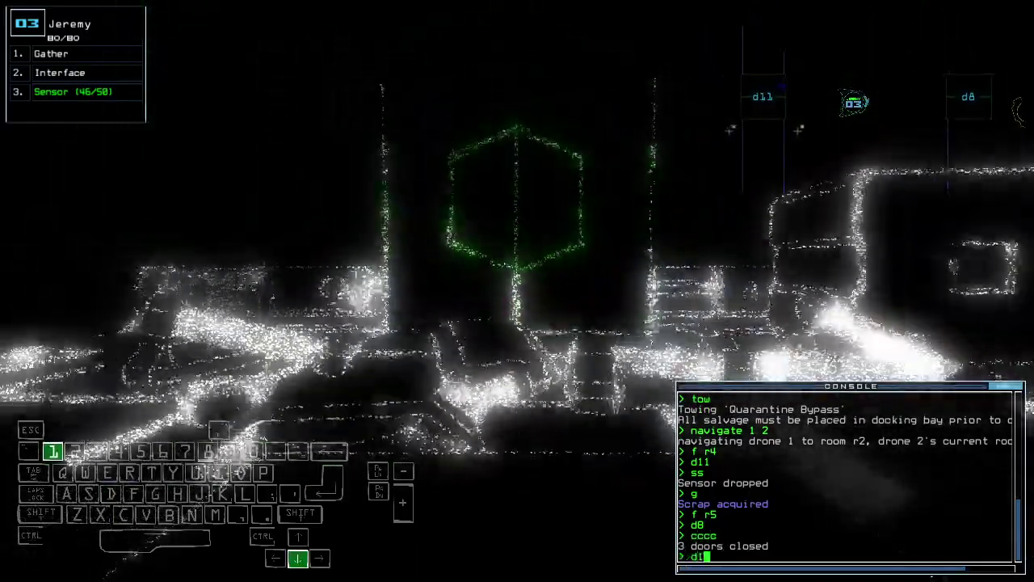
pyautogui.write('d11')
pyautogui.press('Return')
pyautogui.write('d11 ')
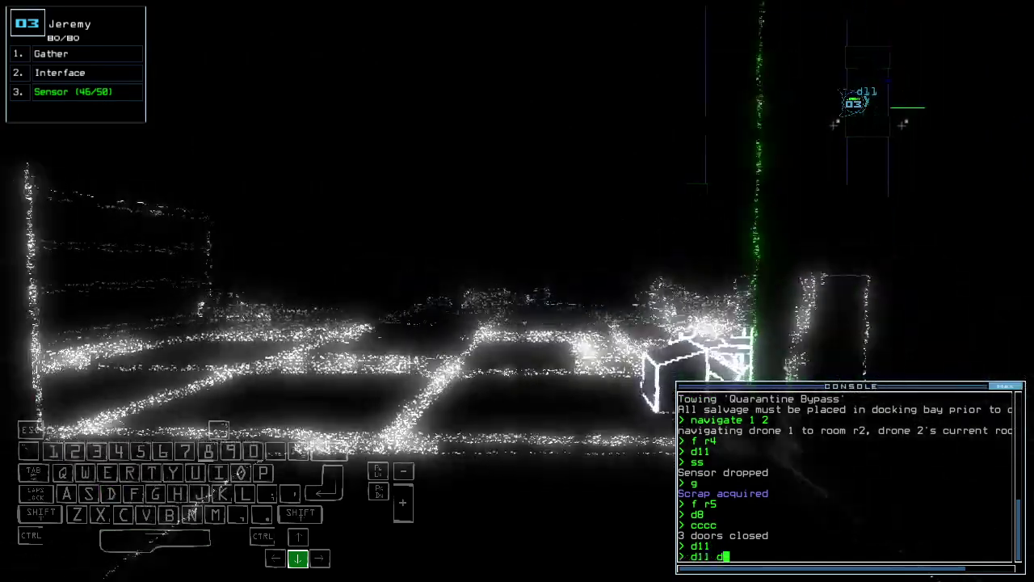
pyautogui.write('d8')
pyautogui.press('Return')
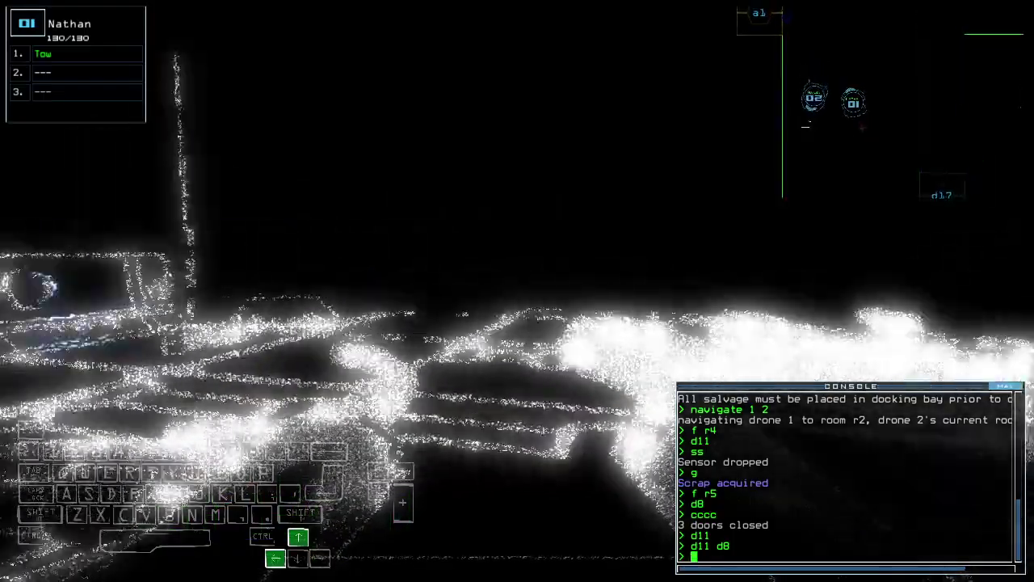
pyautogui.write('d3')
pyautogui.press('BackSpace')
pyautogui.press('BackSpace')
pyautogui.press('Tab')
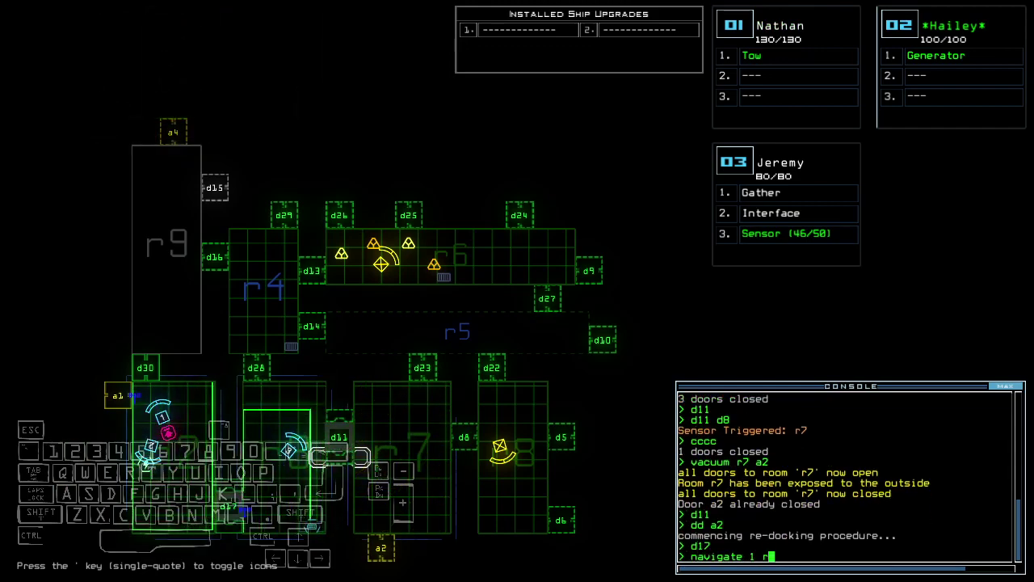
# Step: Drive drone 2 forward and activate its generator
pyautogui.press('Tab')
pyautogui.press('Up')
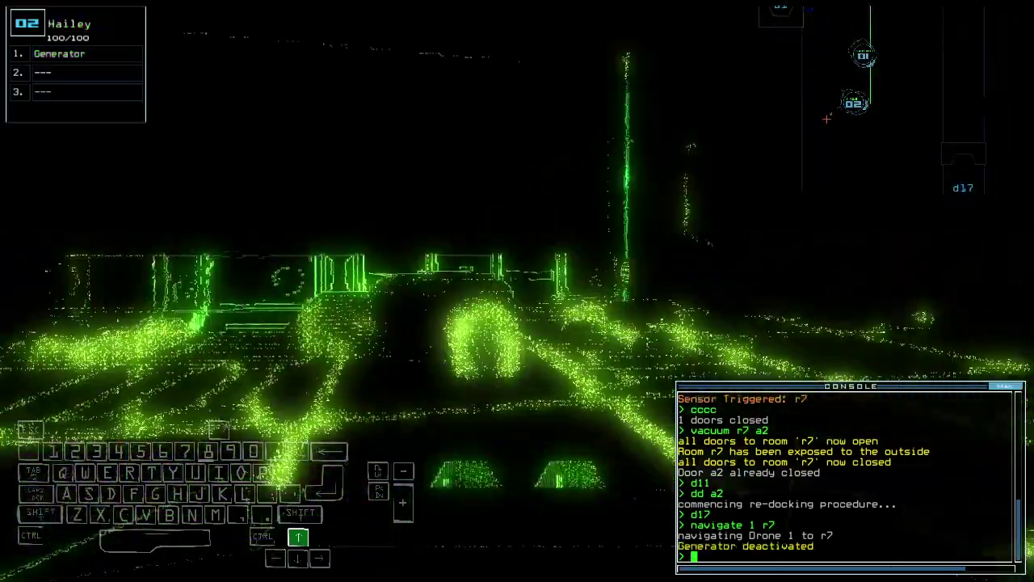
pyautogui.press('Tab')
pyautogui.press('Tab')
pyautogui.press('Down')
pyautogui.write('g')
pyautogui.press('Return')
pyautogui.press('Tab')
# Step: Open all doors to r1, send drone 1 back, open d8 and drop drone 3's sensor
pyautogui.press('3')
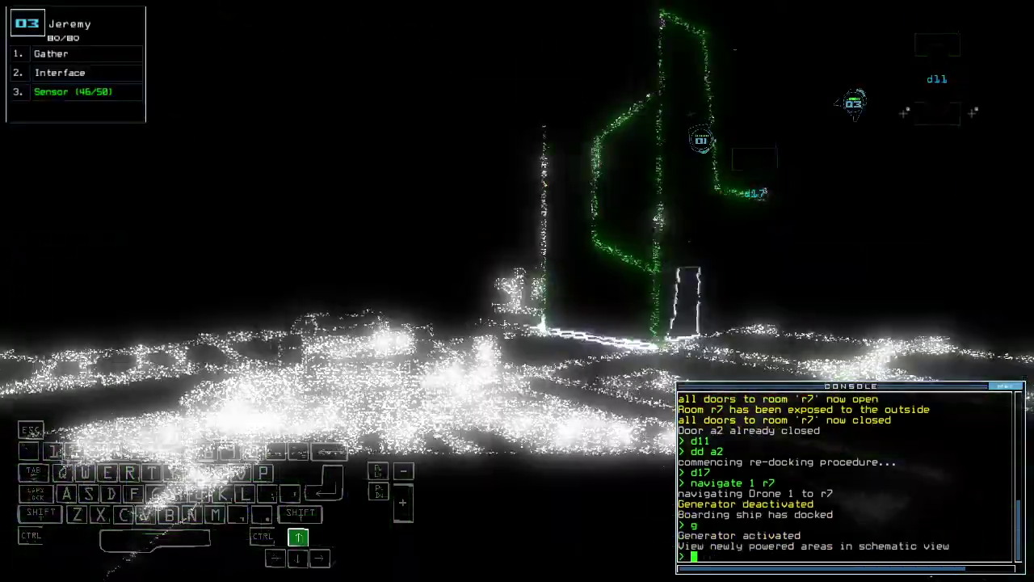
pyautogui.press('Up')
pyautogui.write('arr')
pyautogui.press('Return')
pyautogui.write('back 1')
pyautogui.press('Return')
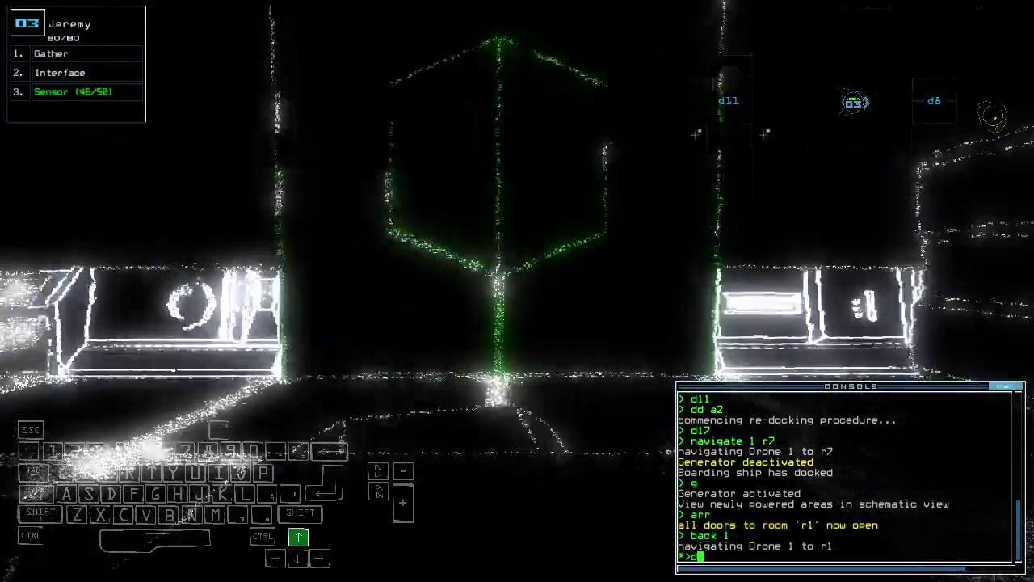
pyautogui.write('d8')
pyautogui.press('Return')
pyautogui.press('Up')
pyautogui.write('ss')
pyautogui.press('Return')
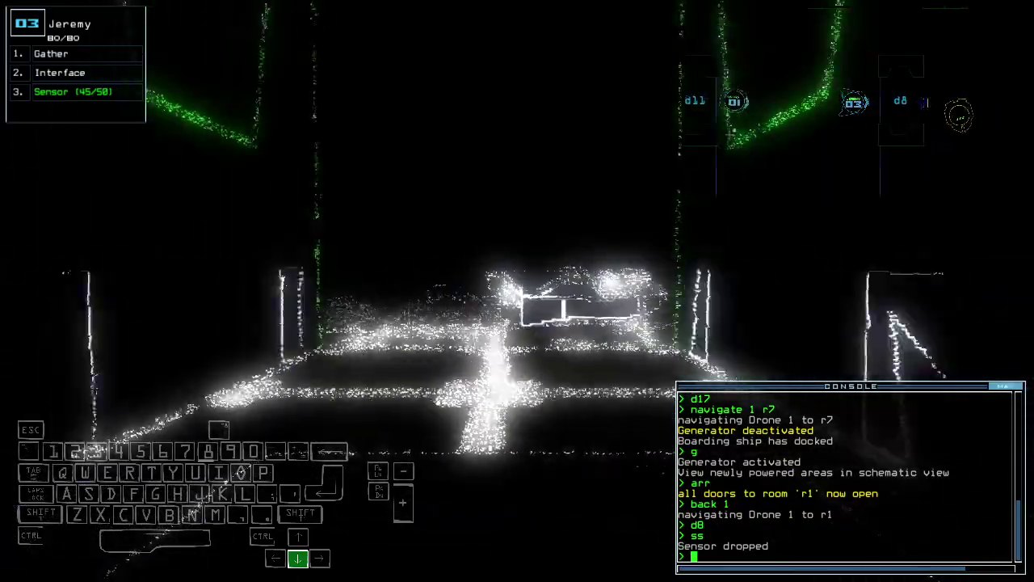
# Step: Steer drone 2 onward and make Nathan stop towing
pyautogui.press('Tab')
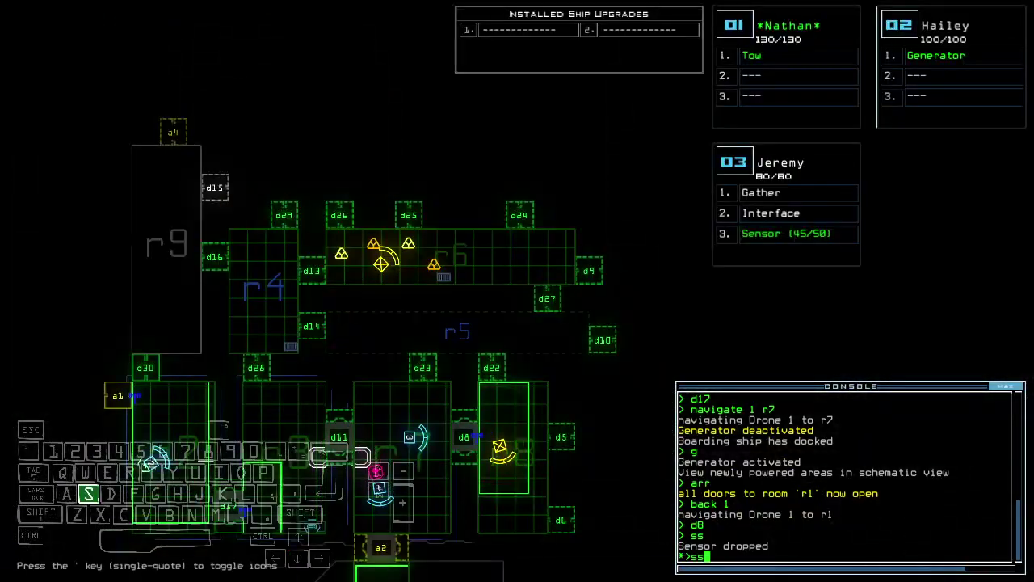
pyautogui.press('Tab')
pyautogui.press('Up')
pyautogui.press('Right')
pyautogui.press('Left')
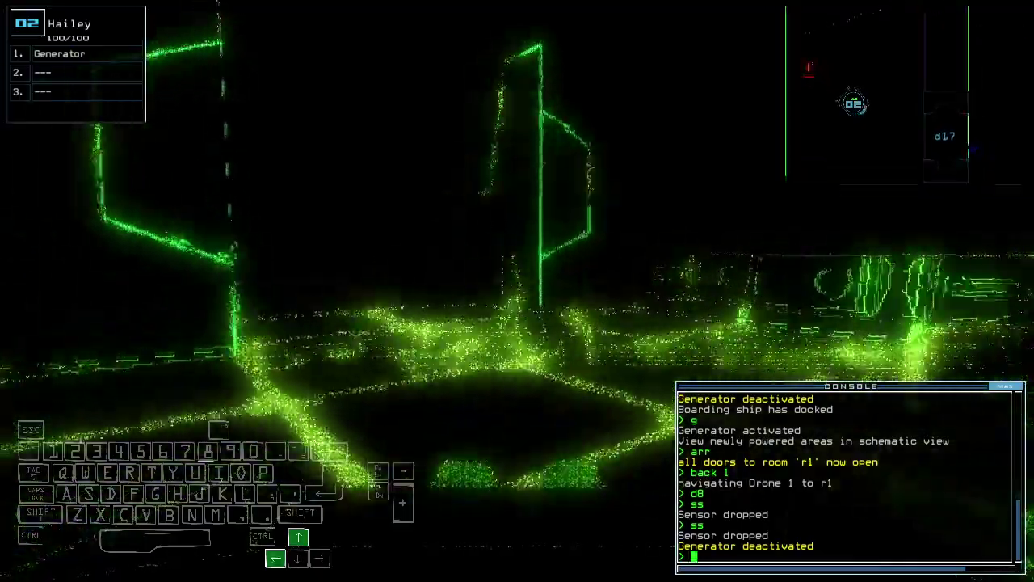
pyautogui.press('Tab')
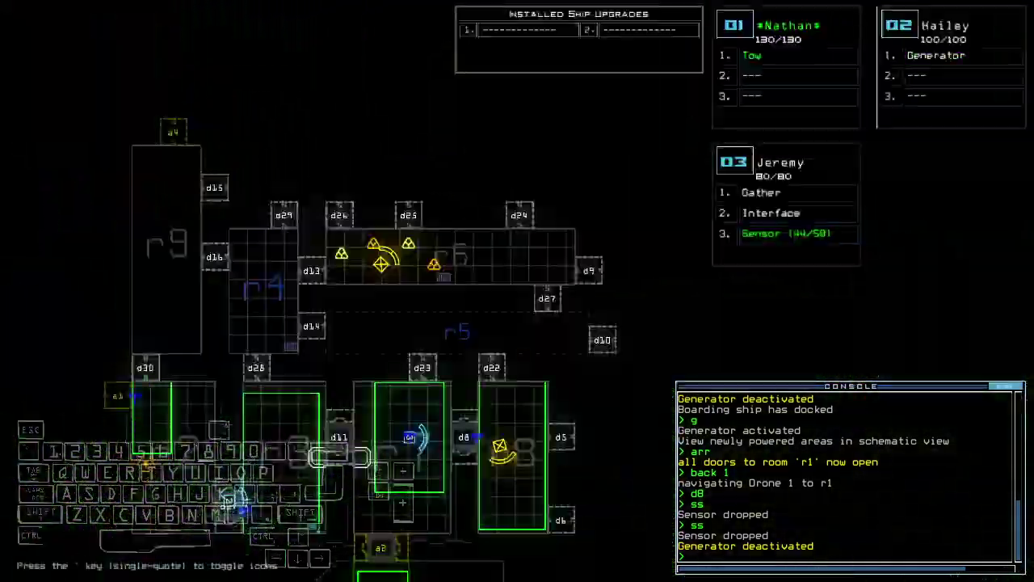
pyautogui.press('Tab')
pyautogui.write('tow')
pyautogui.press('Return')
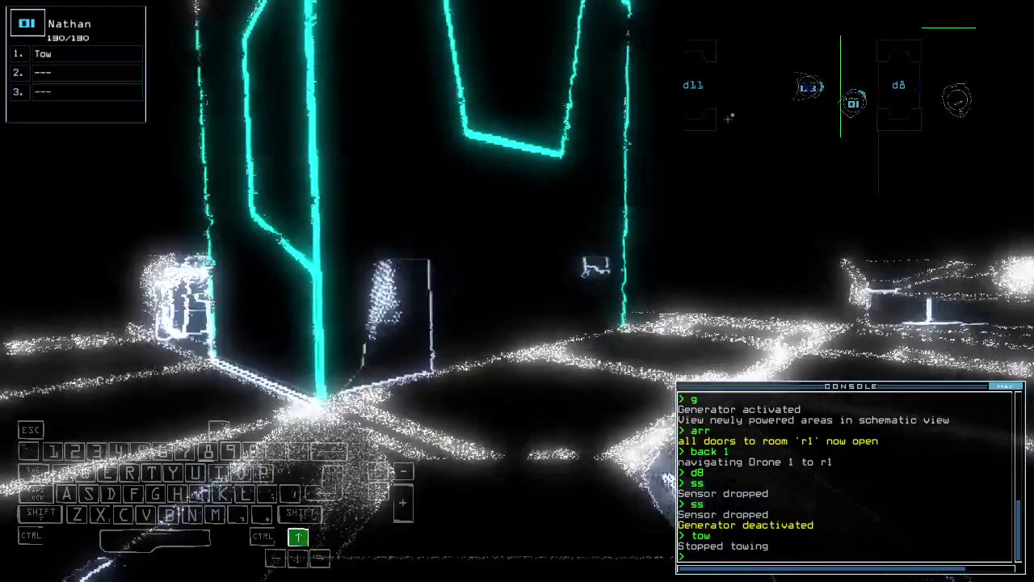
# Step: Drive toward the structure and check Hailey's camera against the schematic map
pyautogui.press('Up')
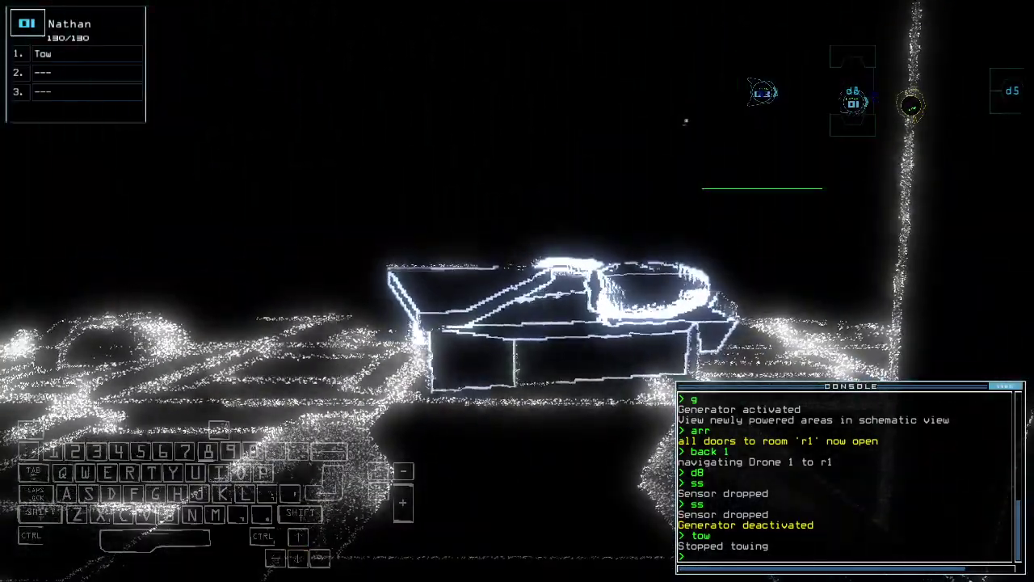
pyautogui.press('space')
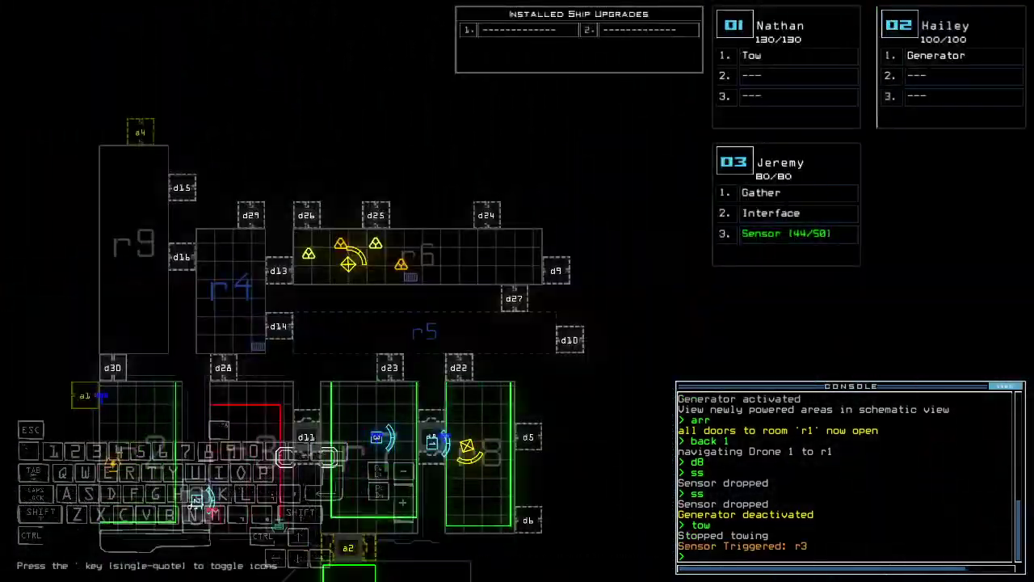
pyautogui.press('space')
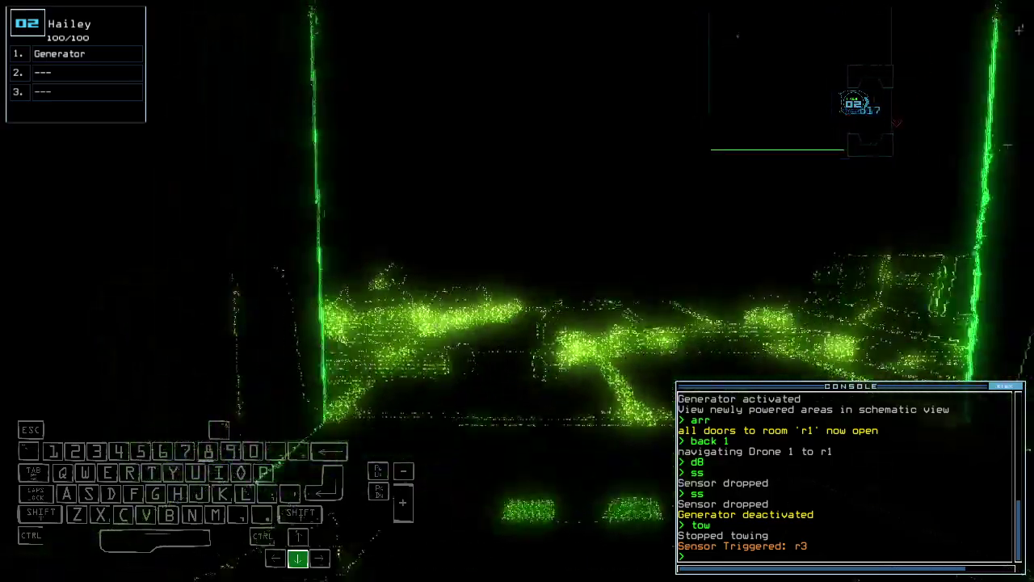
pyautogui.press('space')
# Step: Move Jeff's Gather upgrade into Nathan's slot 2 and send Nathan back to r1
pyautogui.press('1')
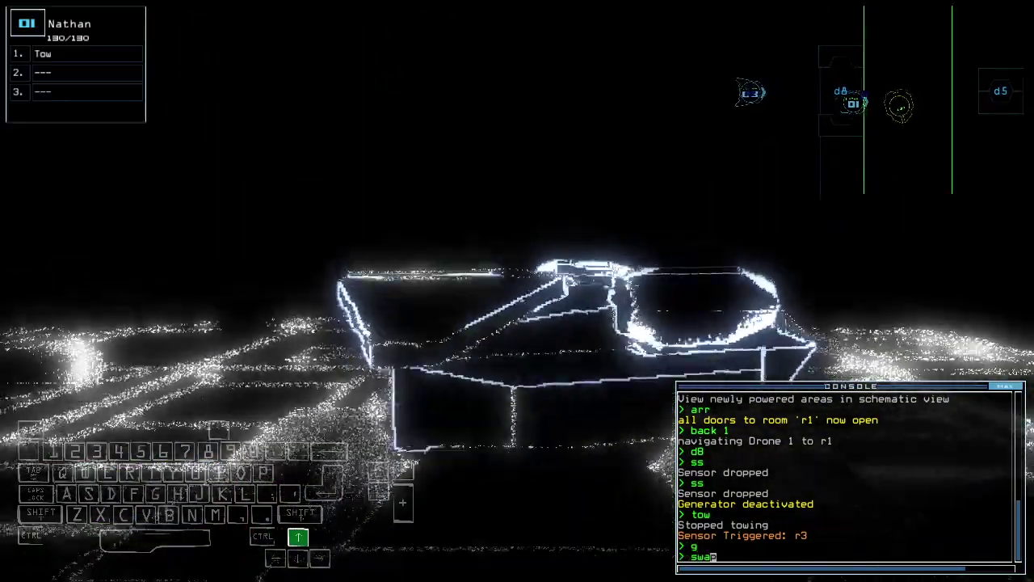
pyautogui.press('Down')
pyautogui.write('wap')
pyautogui.press('Return')
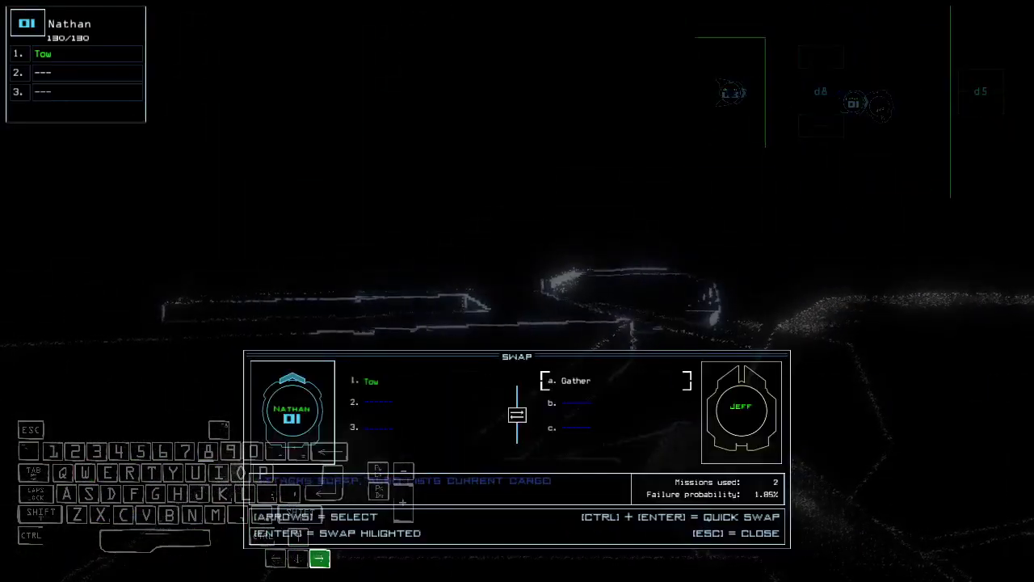
pyautogui.press('Return')
pyautogui.press('Escape')
pyautogui.press('Up')
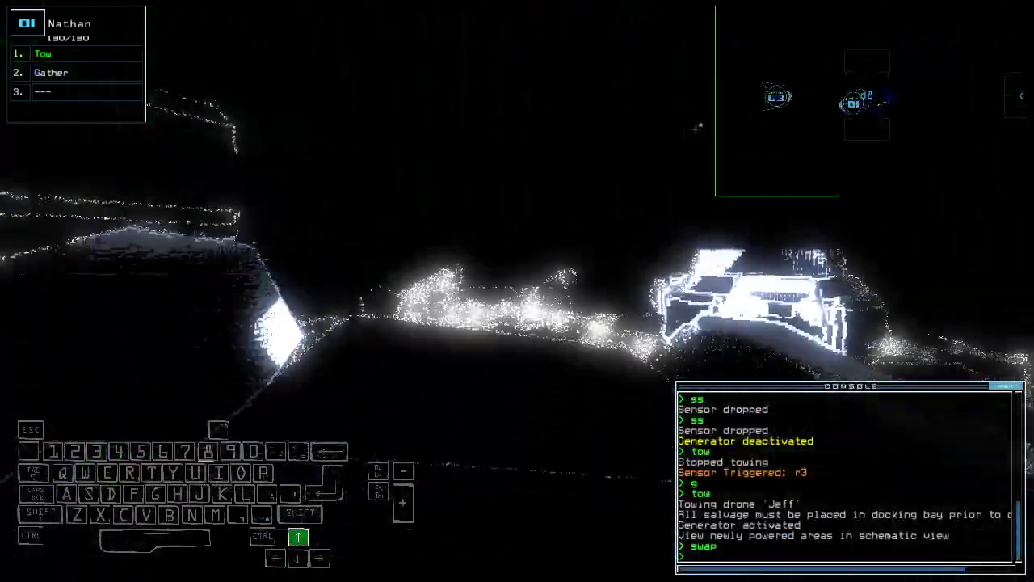
pyautogui.write('back')
pyautogui.press('Return')
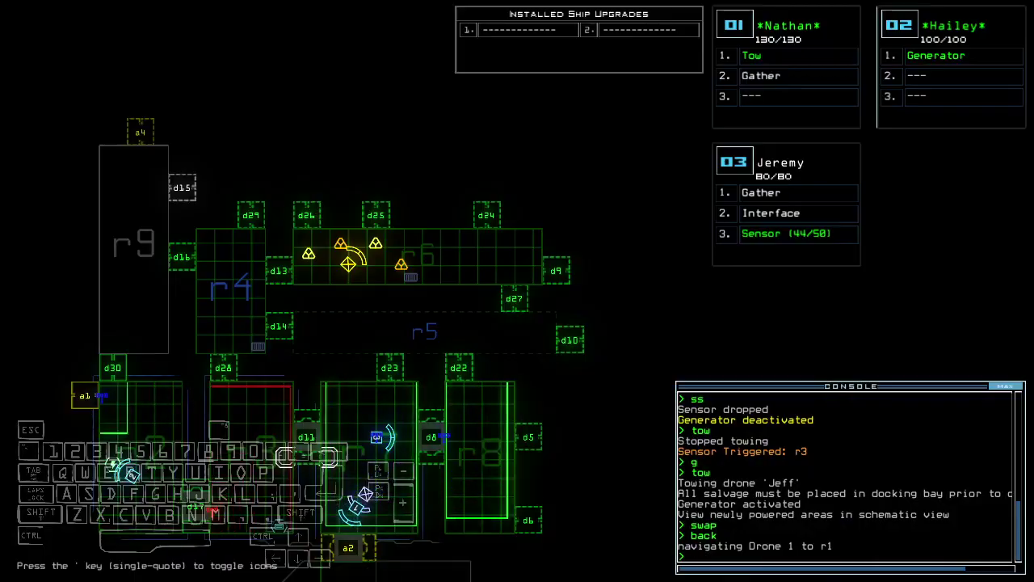
pyautogui.write('3')
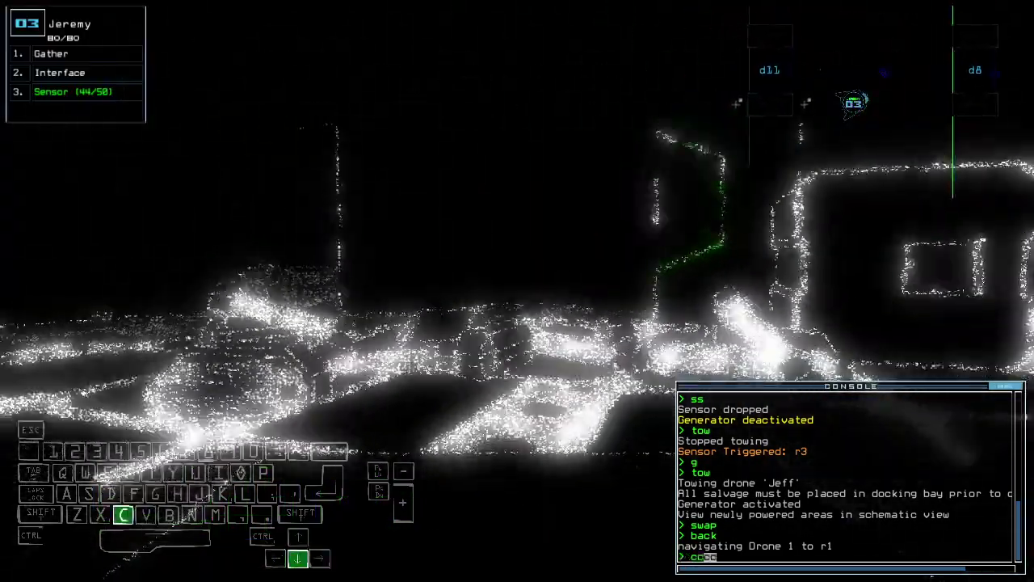
pyautogui.write('cccc')
# Step: Close the doors around drone 3 and move it through door d23
pyautogui.press('Return')
pyautogui.press('Tab')
pyautogui.press('Tab')
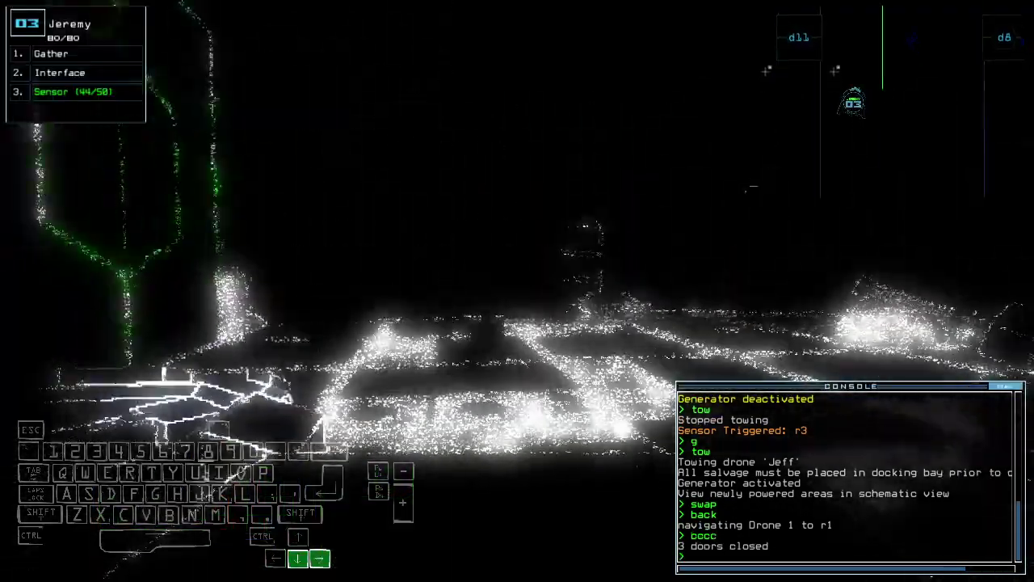
pyautogui.write('d23')
pyautogui.press('Return')
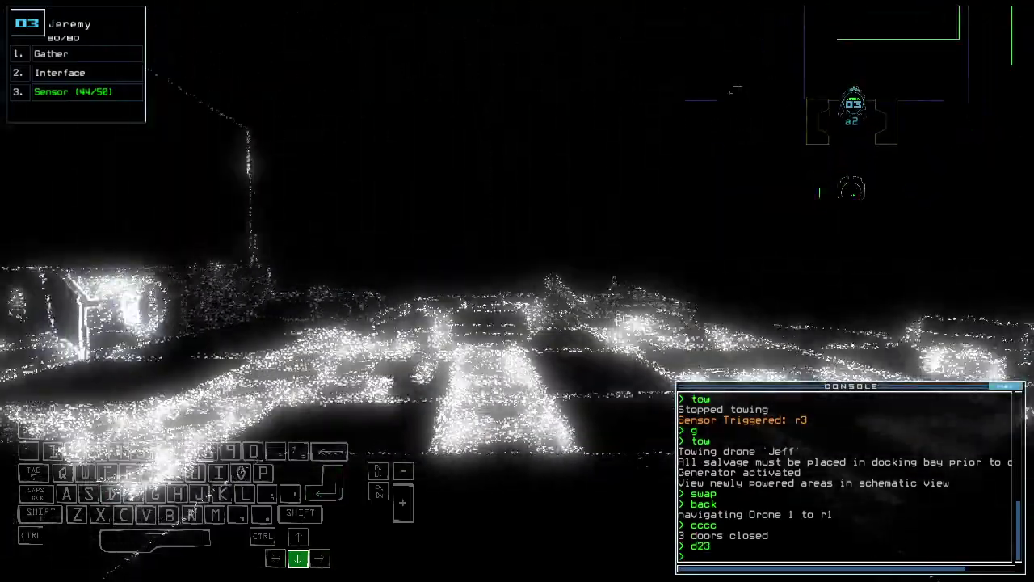
pyautogui.write('vv')
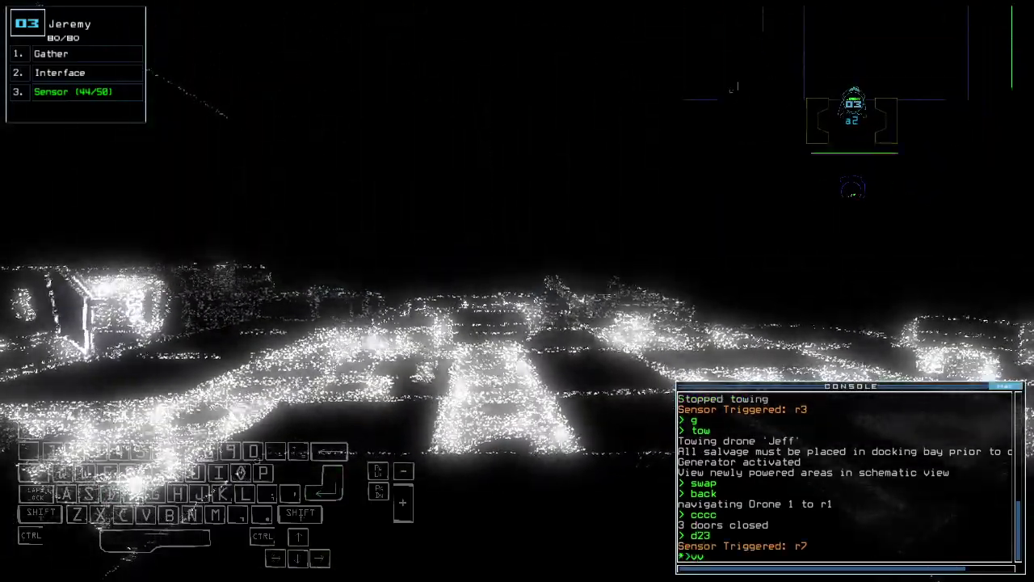
pyautogui.press('Down')
pyautogui.press('Return')
pyautogui.press('Tab')
pyautogui.write('d')
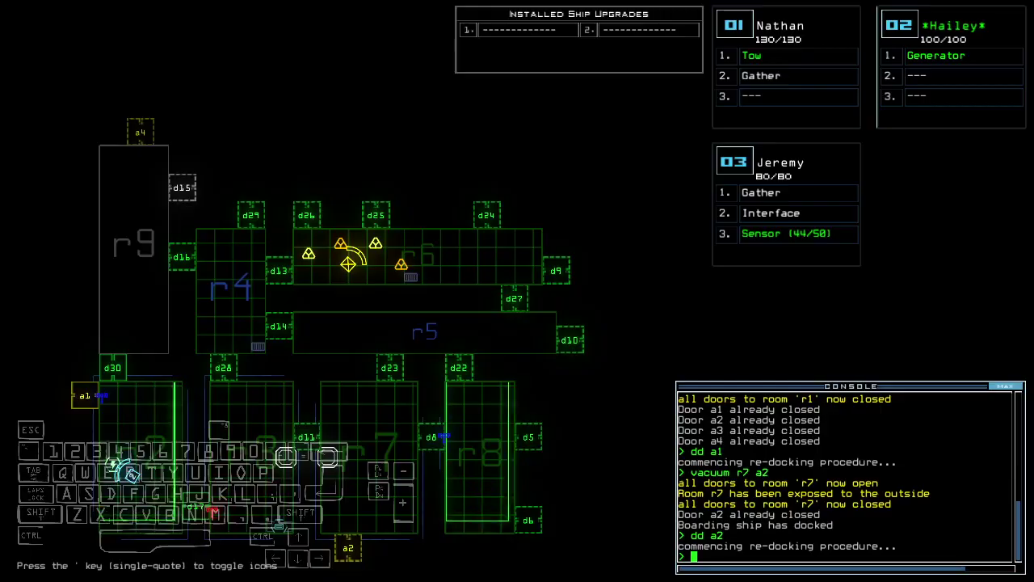
pyautogui.write('3')
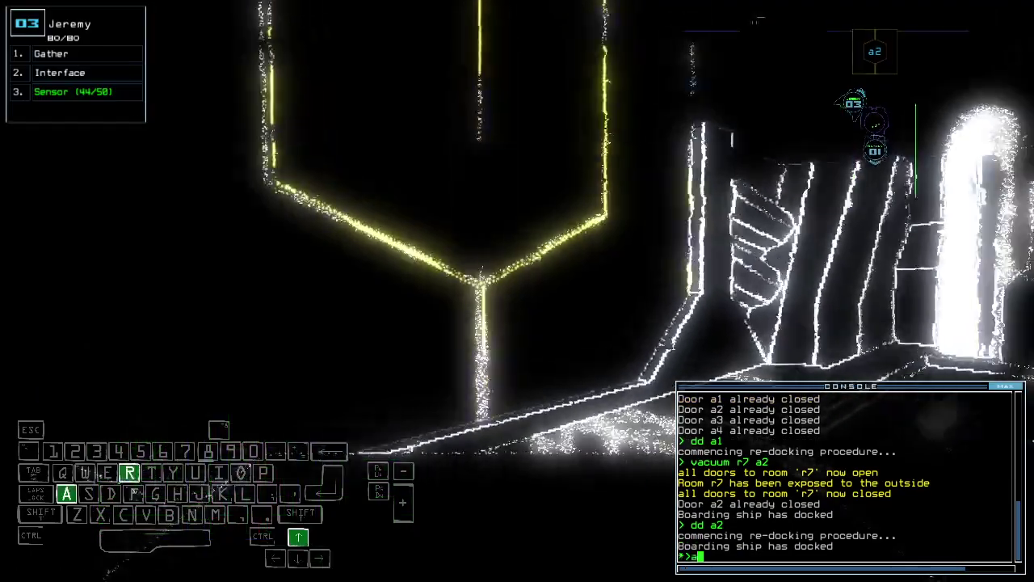
pyautogui.write('arr')
# Step: Open room r1's doors, advance drone 3, drop a sensor and close the surrounding doors
pyautogui.press('Return')
pyautogui.press('Up')
pyautogui.press('Right')
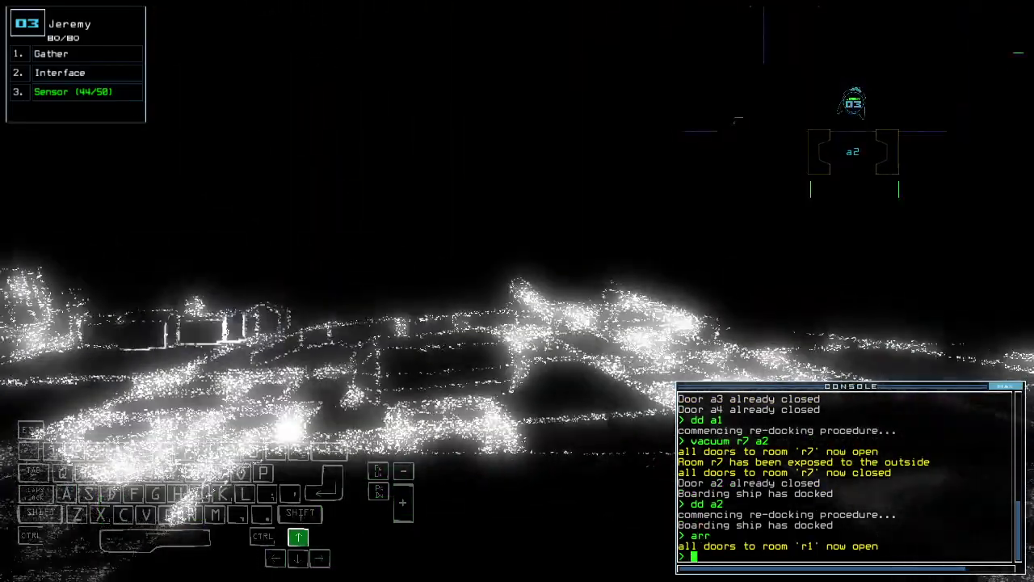
pyautogui.write('ss')
pyautogui.press('Return')
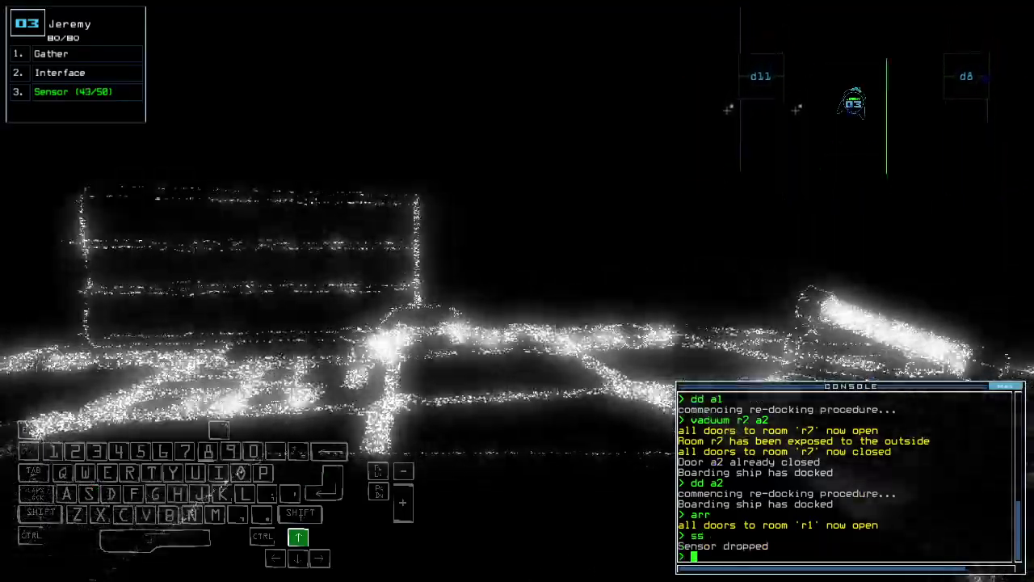
pyautogui.write('cccc')
pyautogui.press('Return')
pyautogui.press('3')
# Step: Drive drone 3 toward door d23, back away, and drop a second sensor
pyautogui.press('Up')
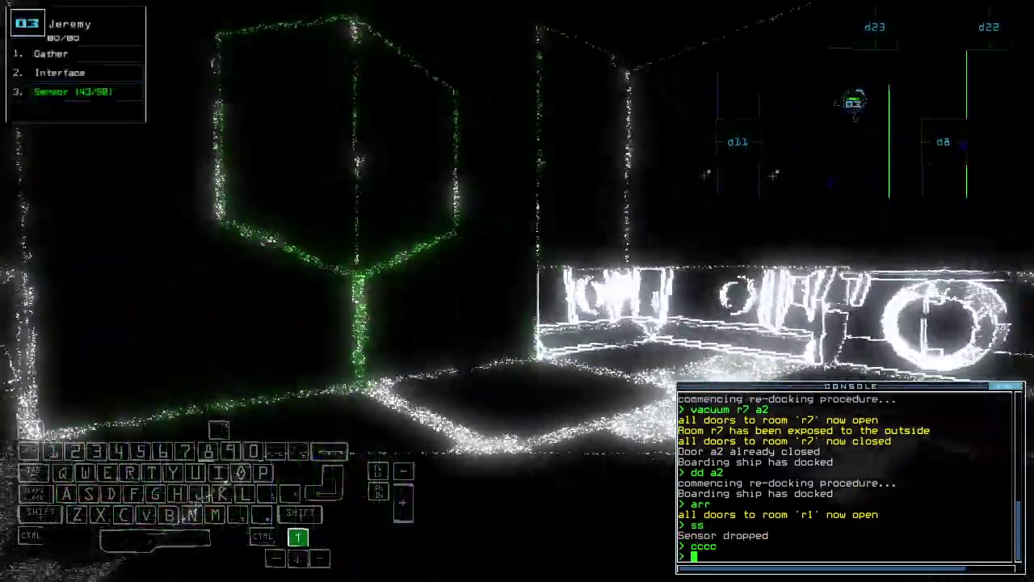
pyautogui.write('d23')
pyautogui.press('Return')
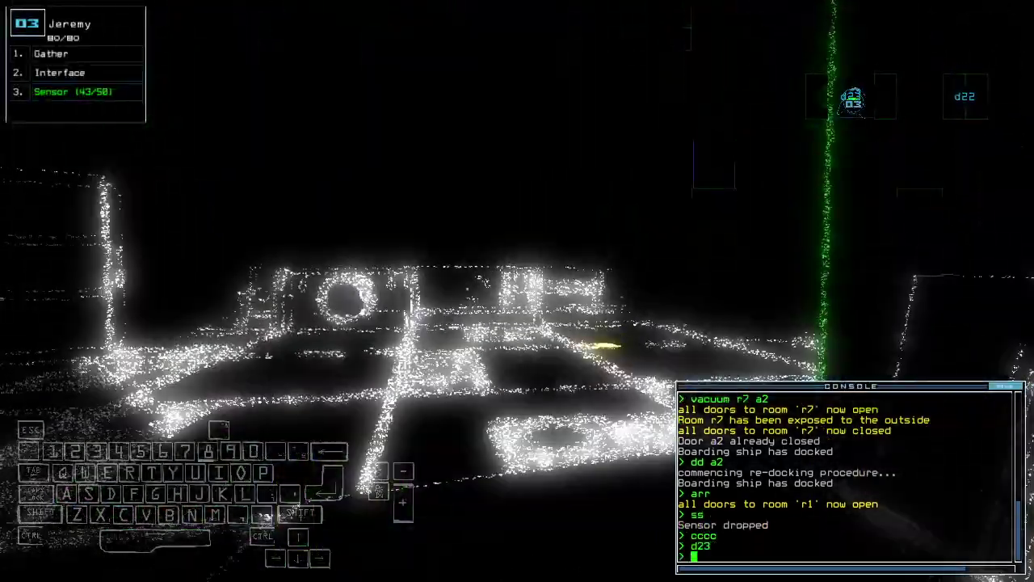
pyautogui.press('Down')
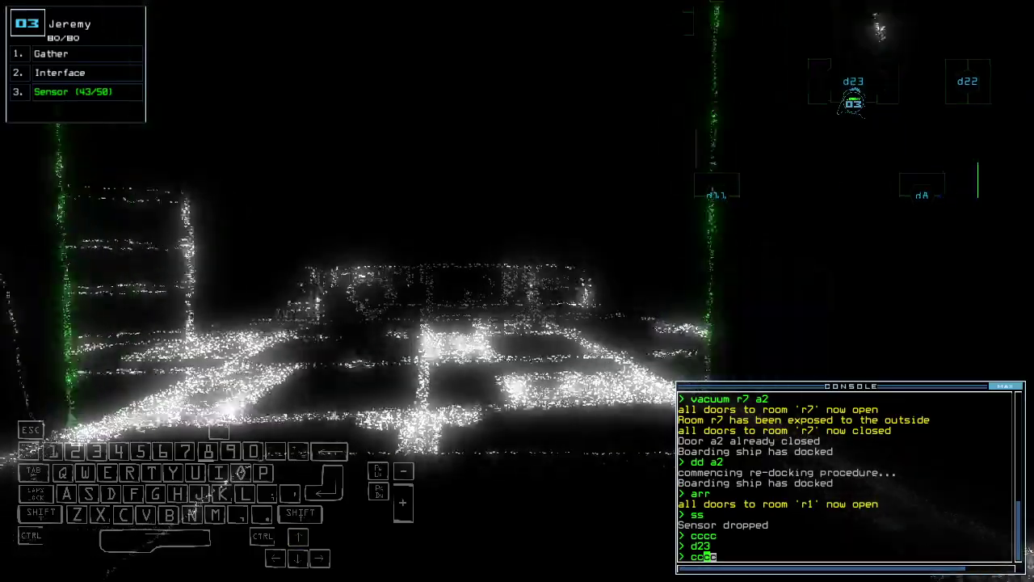
pyautogui.press('Left')
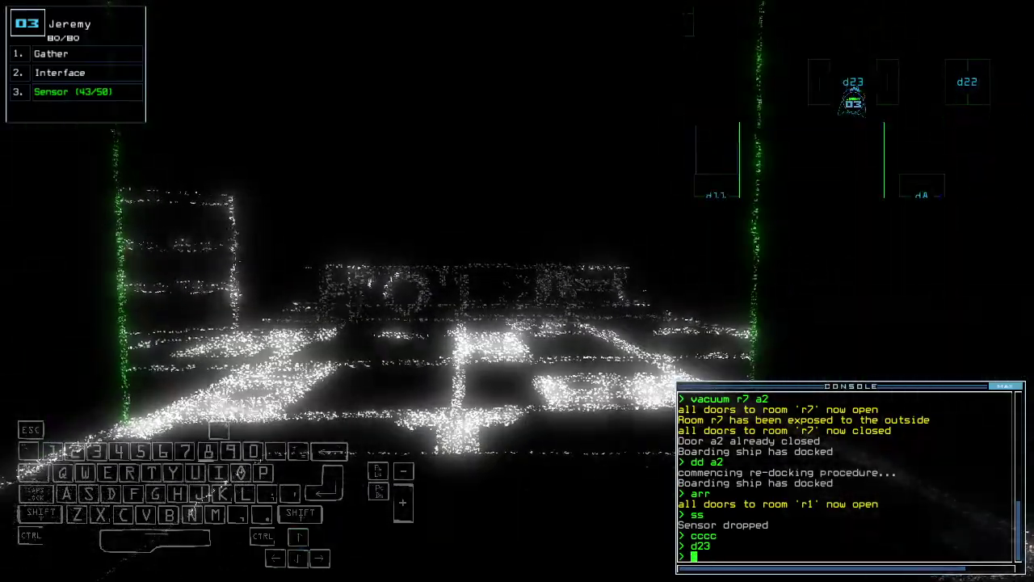
pyautogui.press('Return')
pyautogui.write('g')
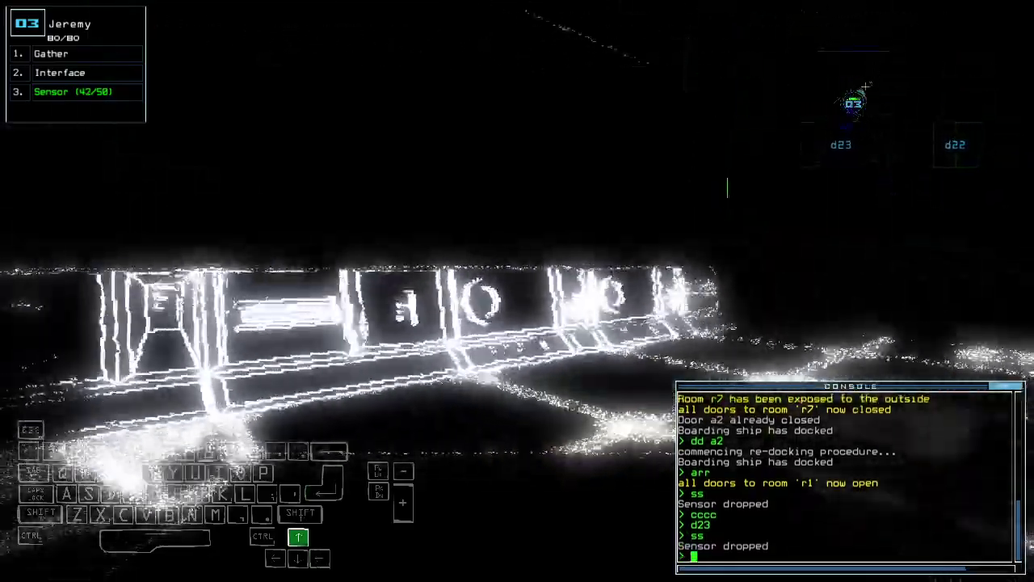
# Step: Steer drone 3 toward the green door, collecting scrap along the way
pyautogui.press('Return')
pyautogui.press('Left')
pyautogui.press('Up')
pyautogui.press('Left')
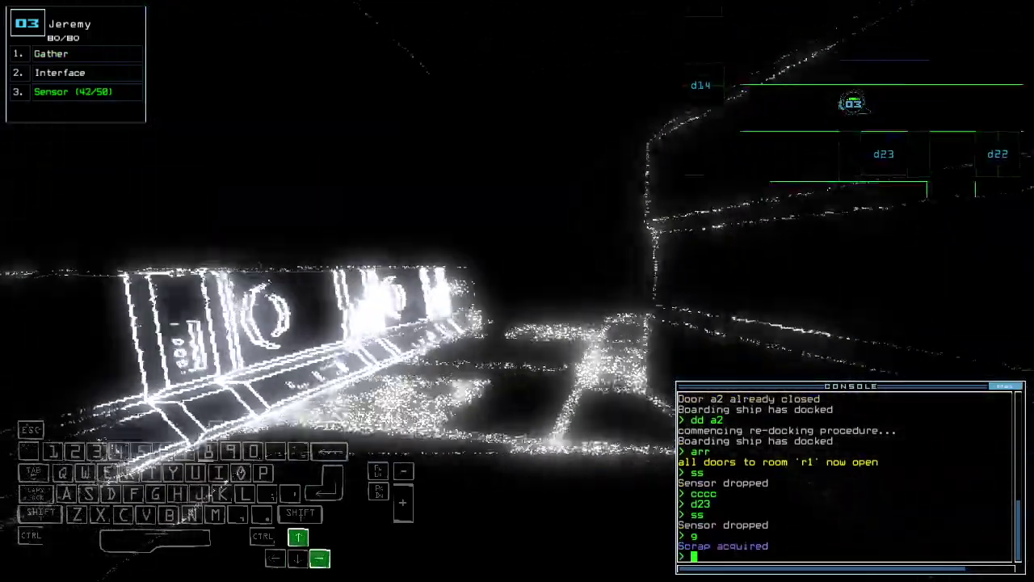
pyautogui.press('Up')
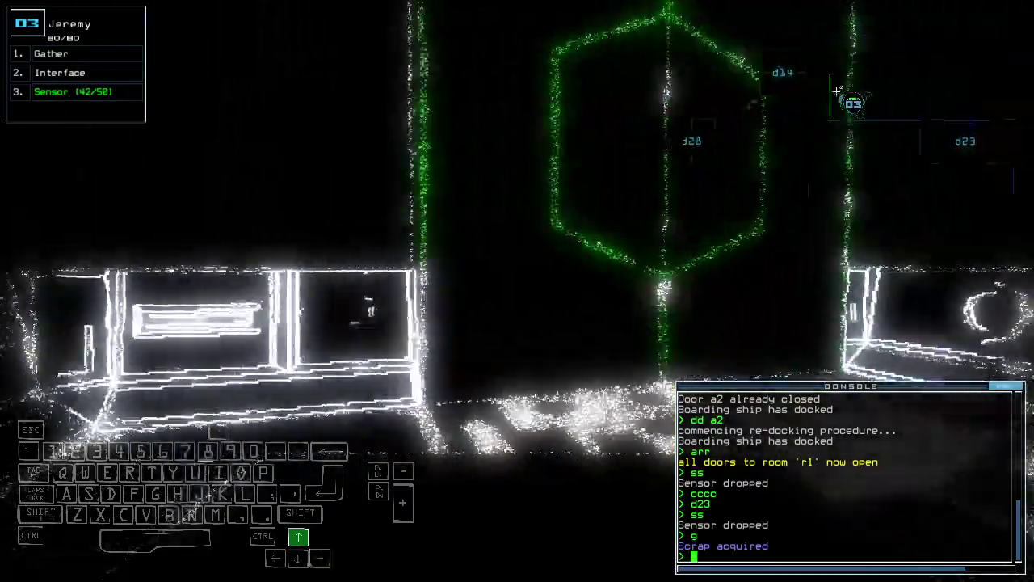
pyautogui.write('g')
pyautogui.press('Return')
# Step: Close the door near drone 3 and gather several more pieces of scrap
pyautogui.press('Tab')
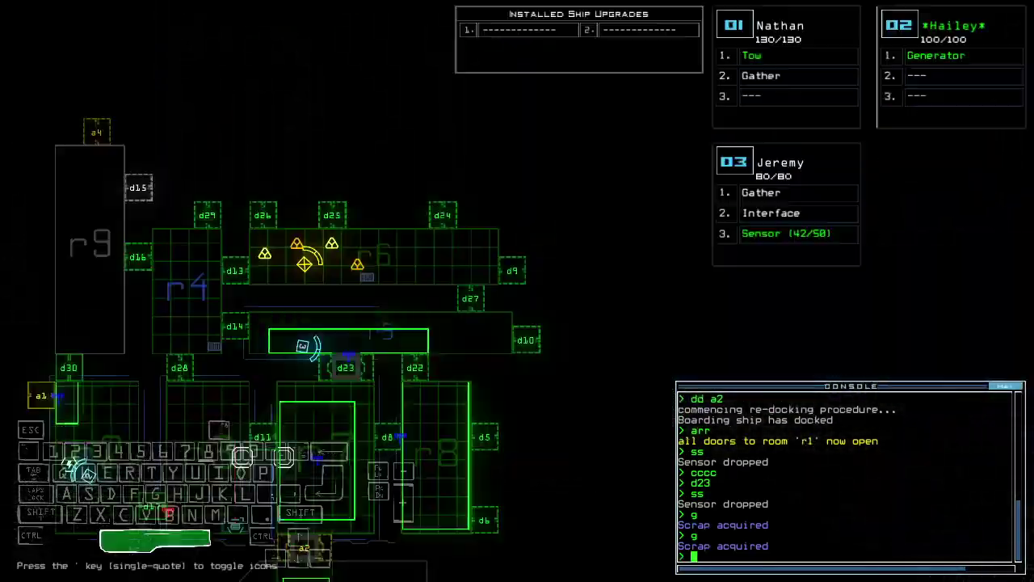
pyautogui.press('Tab')
pyautogui.press('Up')
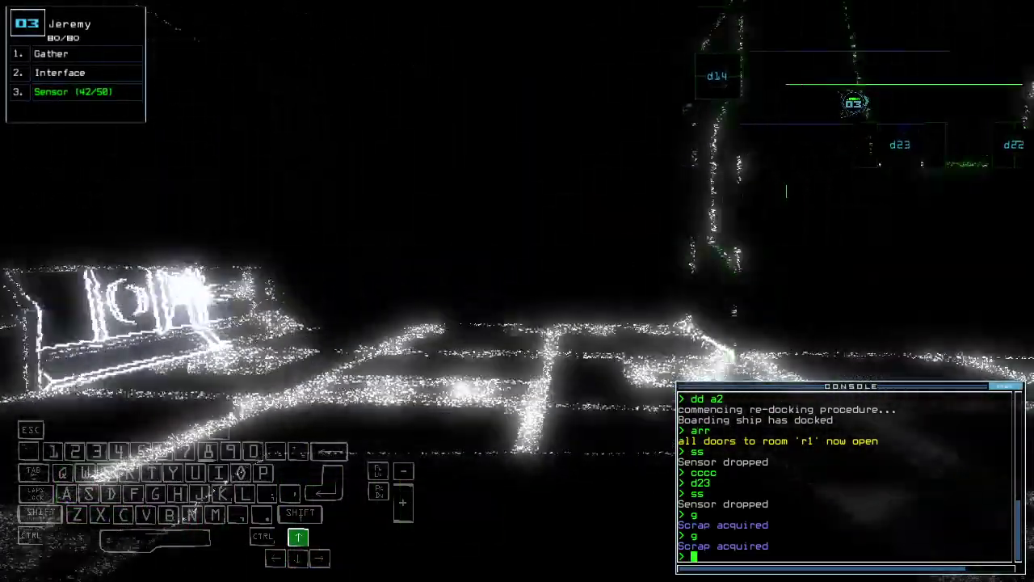
pyautogui.write('cccc')
pyautogui.press('Return')
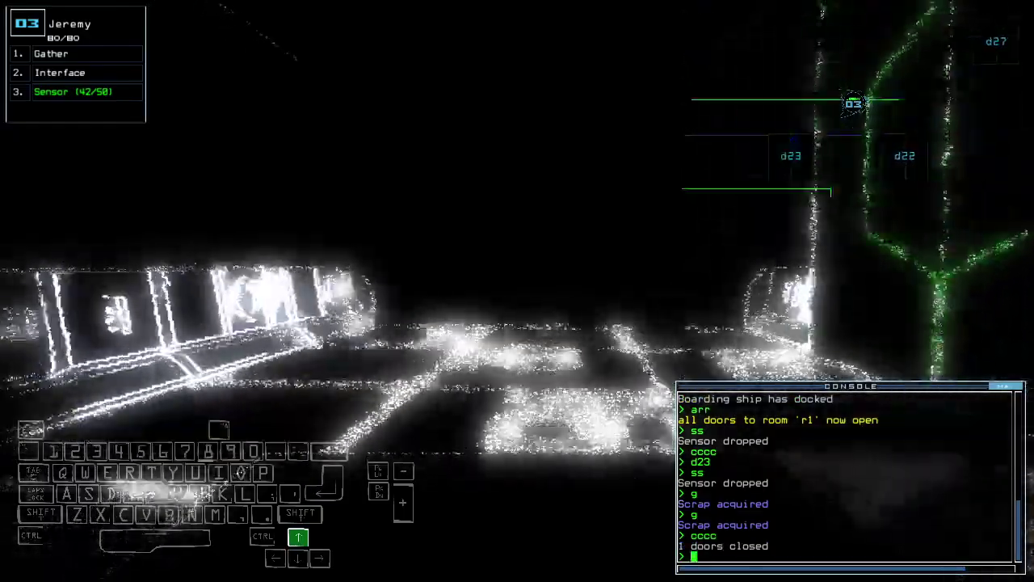
pyautogui.write('g')
pyautogui.press('Return')
pyautogui.write('g')
pyautogui.press('Return')
pyautogui.press('Left')
pyautogui.press('Down')
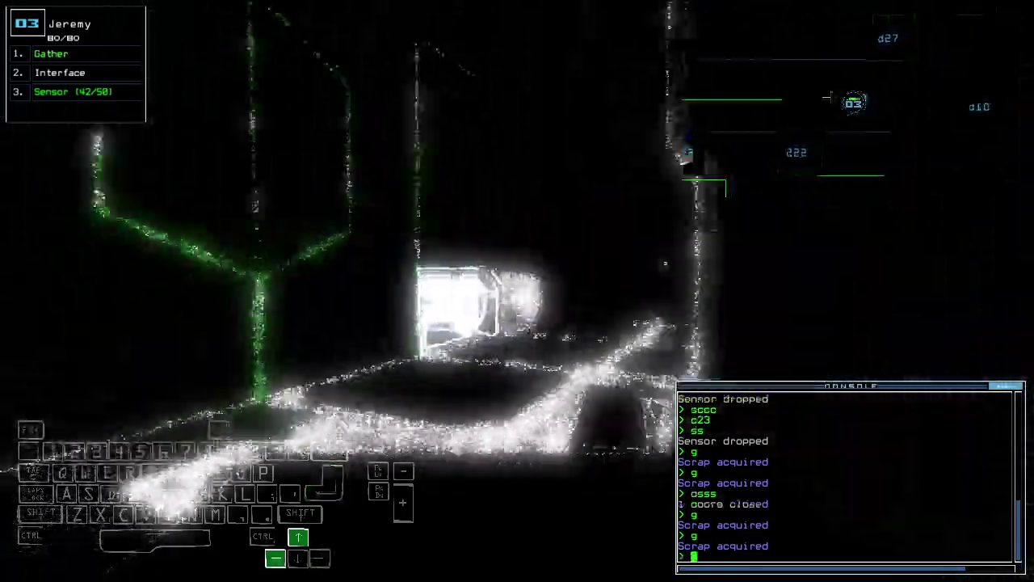
pyautogui.write('g')
pyautogui.press('Return')
pyautogui.press('Up')
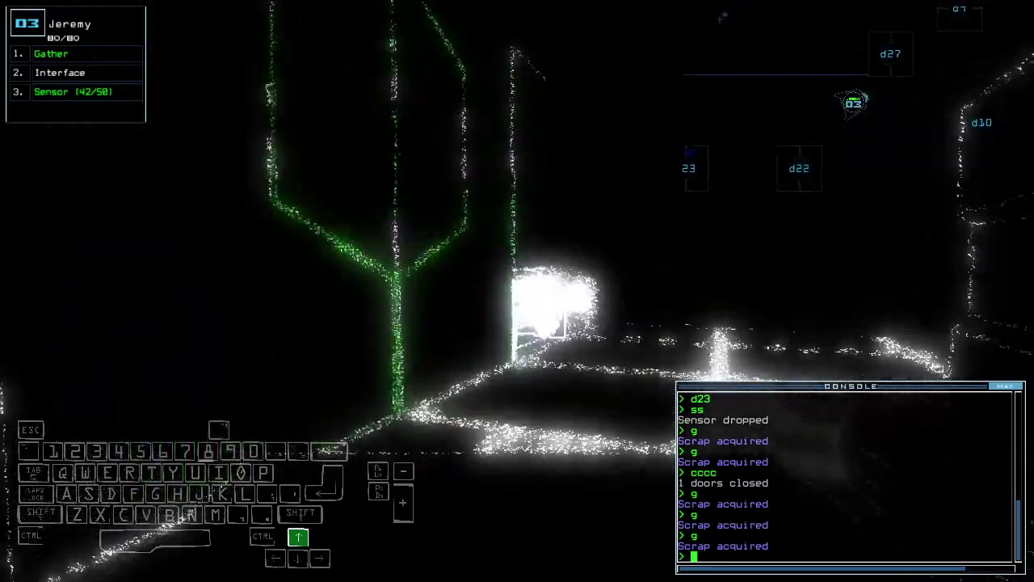
# Step: Open door d27, glance at the module swap screen, and close the door behind drone 3
pyautogui.press('Tab')
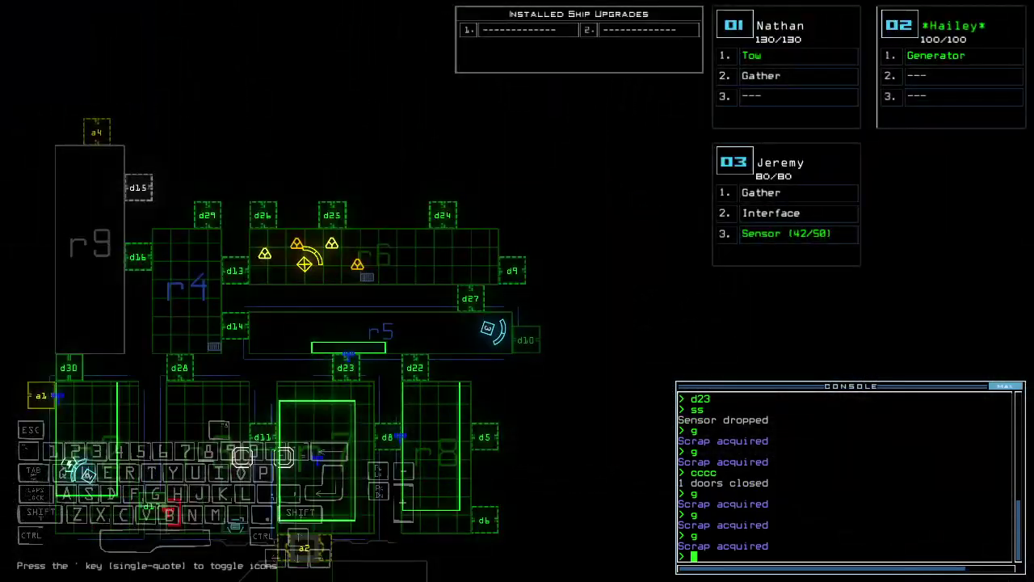
pyautogui.press('space')
pyautogui.write('d2')
pyautogui.press('Up')
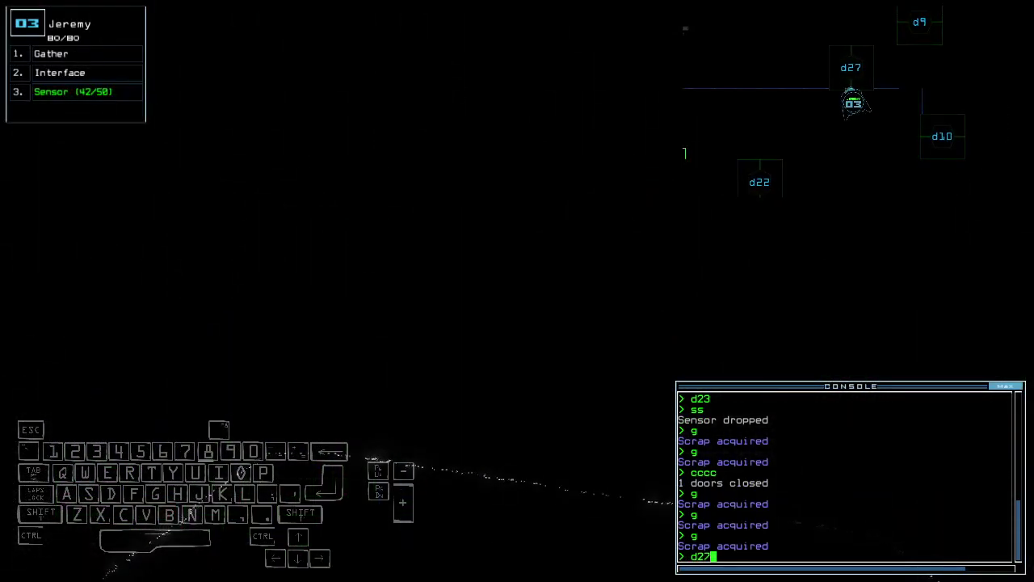
pyautogui.press('Return')
pyautogui.write('swap')
pyautogui.press('Return')
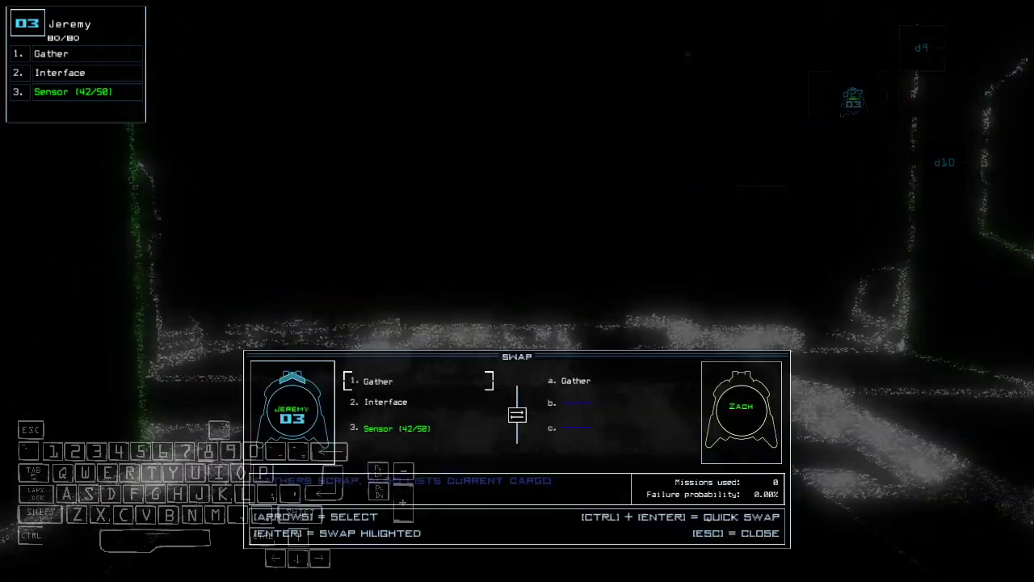
pyautogui.press('Escape')
pyautogui.press('Down')
pyautogui.write('cc')
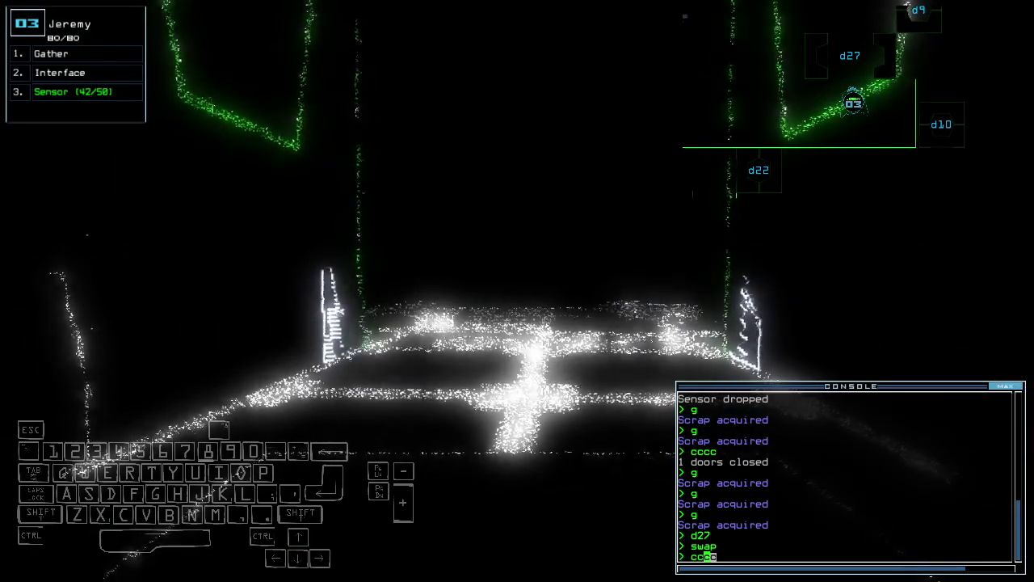
pyautogui.write('cc')
pyautogui.press('Return')
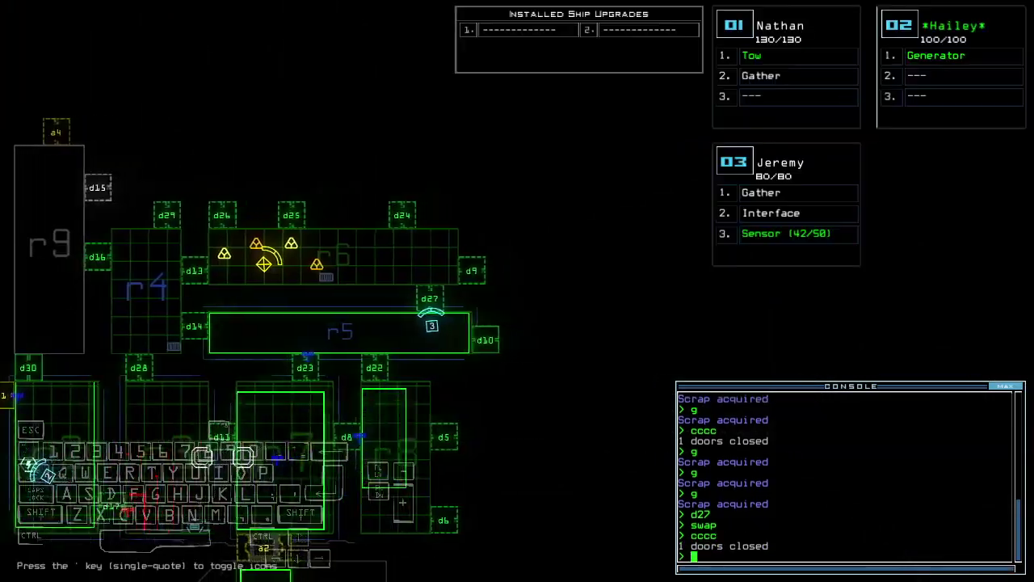
pyautogui.write('3')
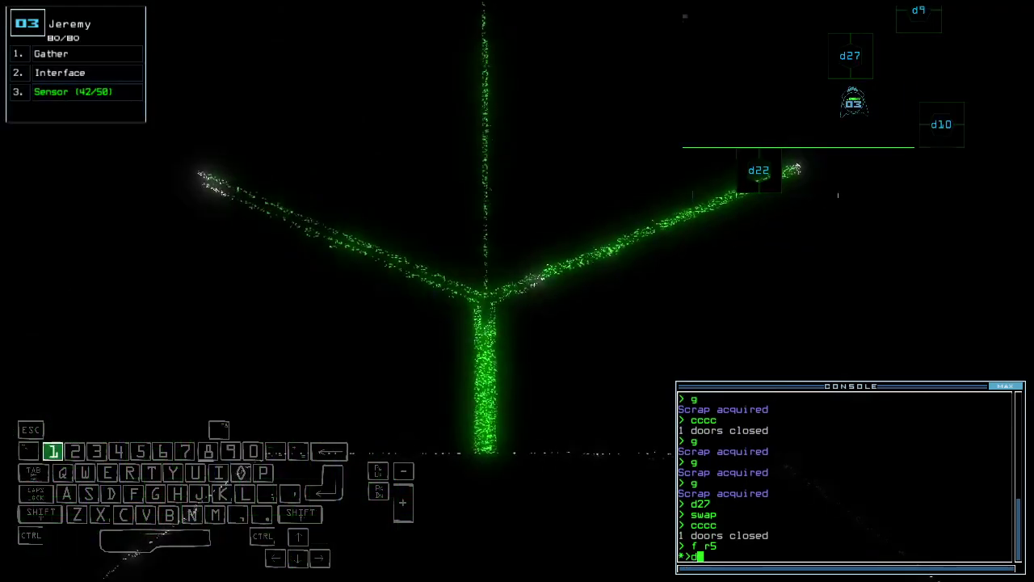
pyautogui.write('0')
# Step: Open d10, move drone 3 into r10, drop a sensor and close the door behind
pyautogui.press('Return')
pyautogui.press('3')
pyautogui.press('Up')
pyautogui.write('d1')
pyautogui.press('Return')
pyautogui.press('Up')
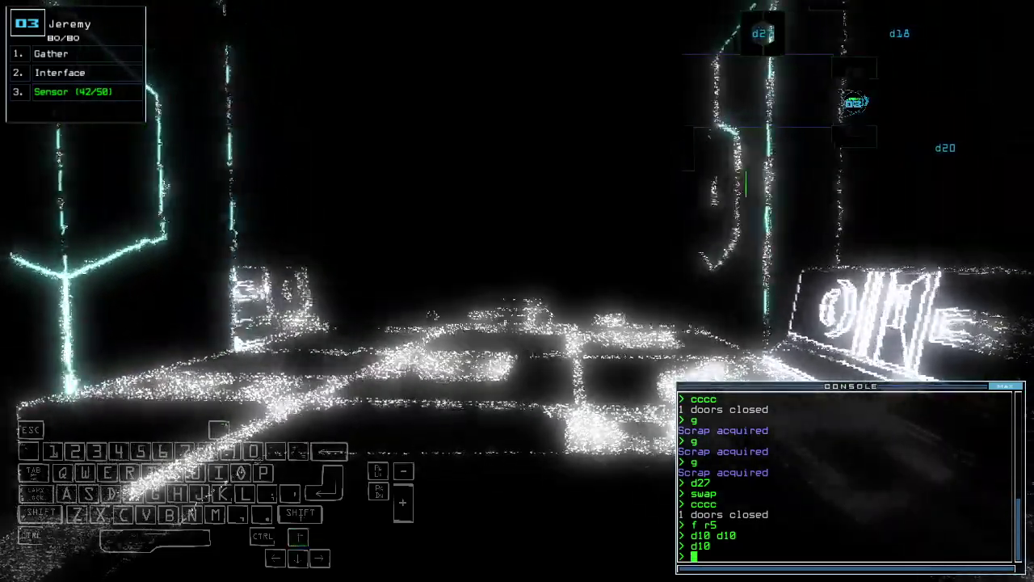
pyautogui.write('ss')
pyautogui.press('Return')
pyautogui.press('Left')
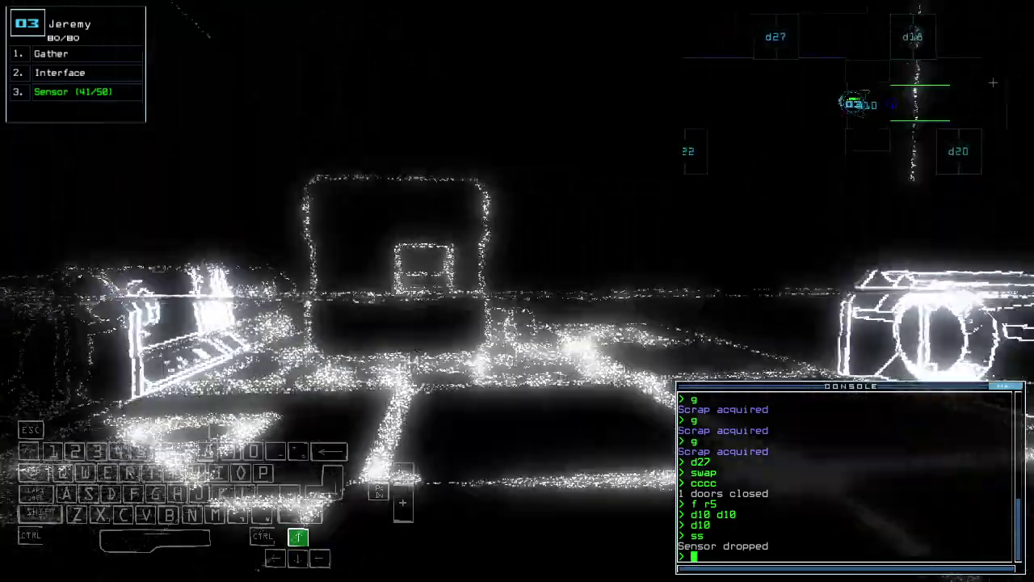
pyautogui.write('cccc')
pyautogui.press('Return')
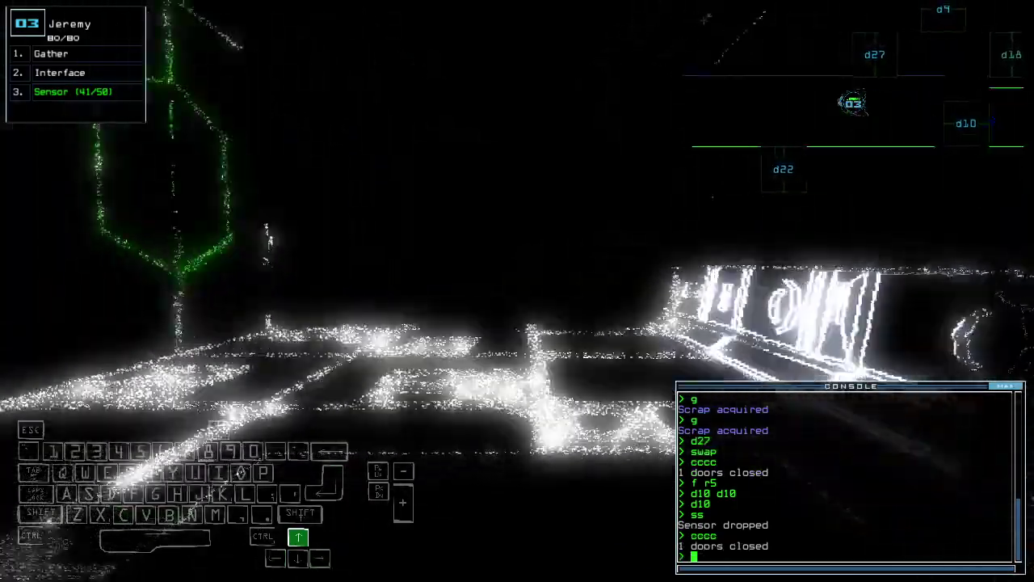
# Step: Open d22 and move drone 3 into r8, closing the door behind it
pyautogui.press('Tab')
pyautogui.press('Tab')
pyautogui.write('d22')
pyautogui.press('Left')
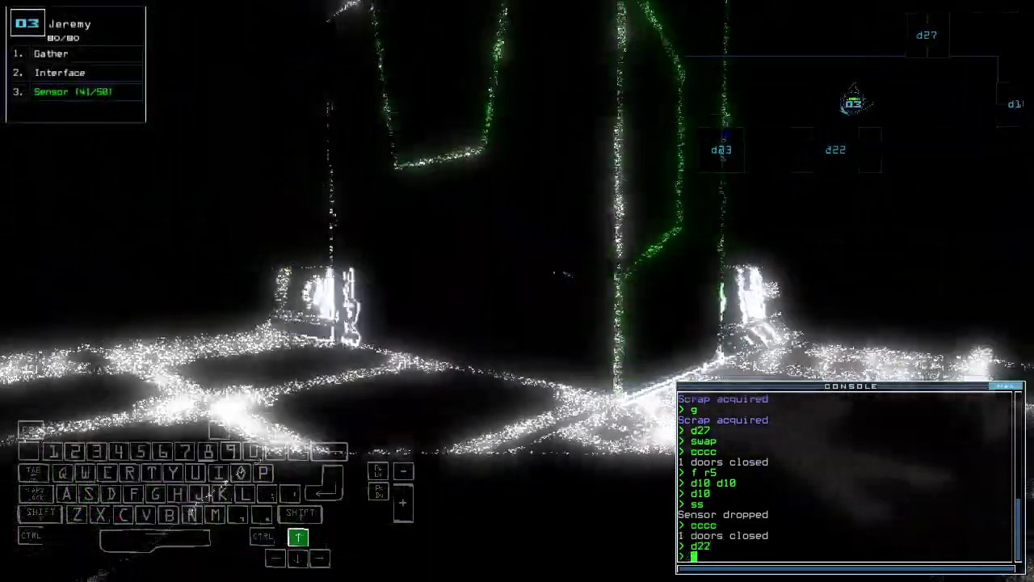
pyautogui.press('Return')
pyautogui.press('Tab')
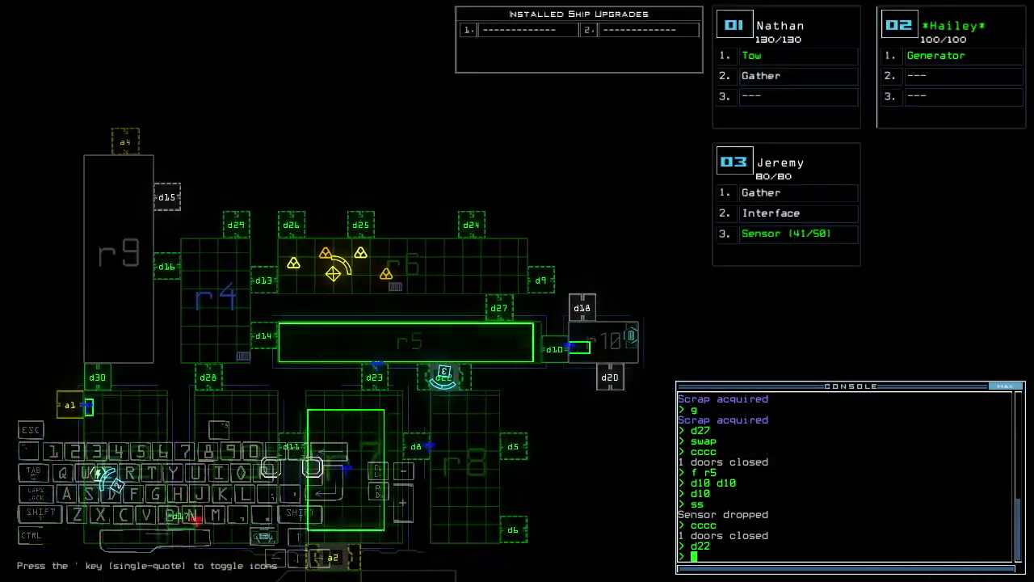
pyautogui.press('Tab')
pyautogui.press('Up')
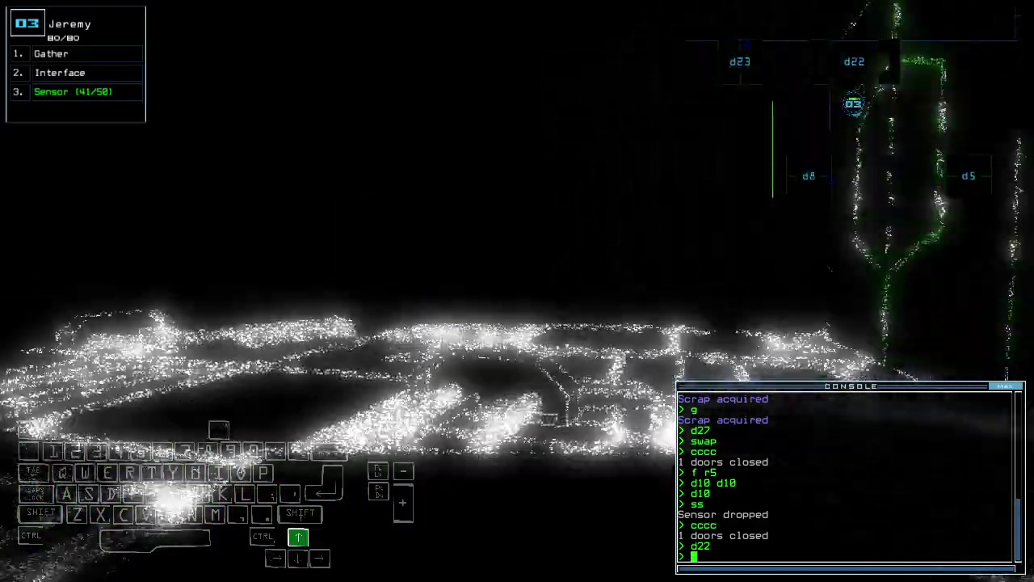
pyautogui.write('cccc')
pyautogui.press('Return')
pyautogui.press('Tab')
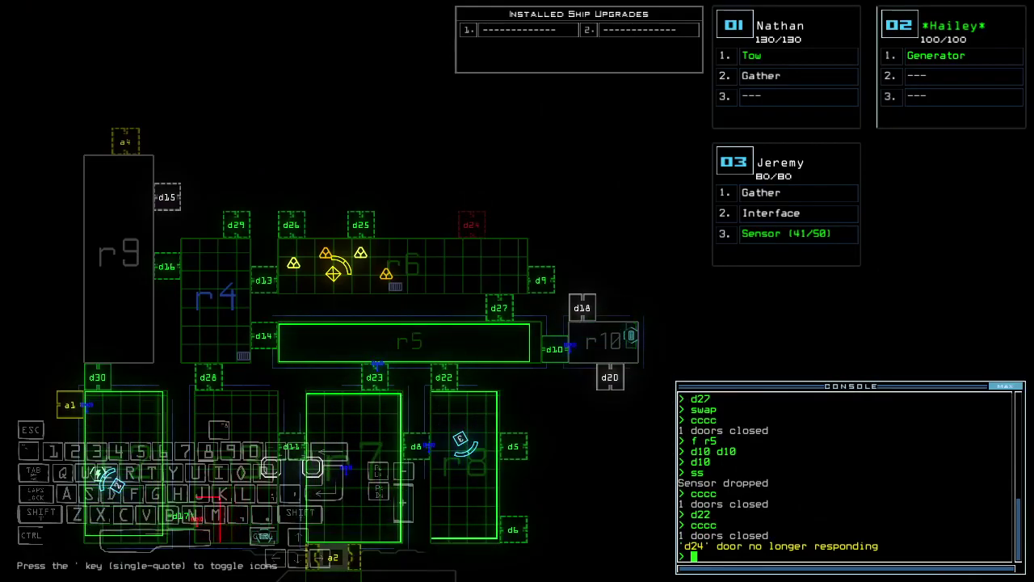
pyautogui.press('Tab')
pyautogui.write('d5 d5')
# Step: Open doors d5 and d17, back drone 2 up, and check the ship map
pyautogui.press('Return')
pyautogui.press('Tab')
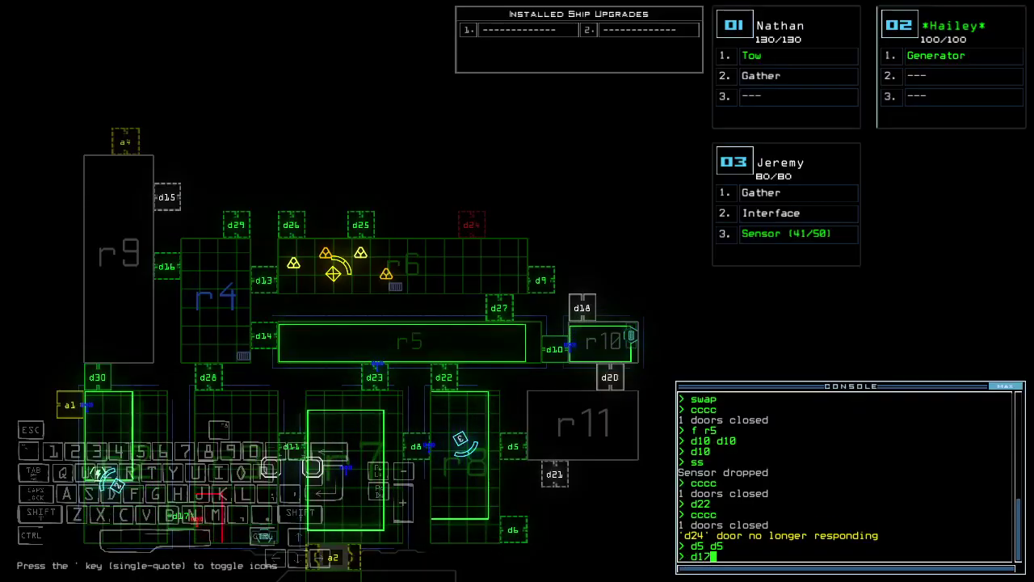
pyautogui.press('Return')
pyautogui.press('Tab')
pyautogui.press('Down')
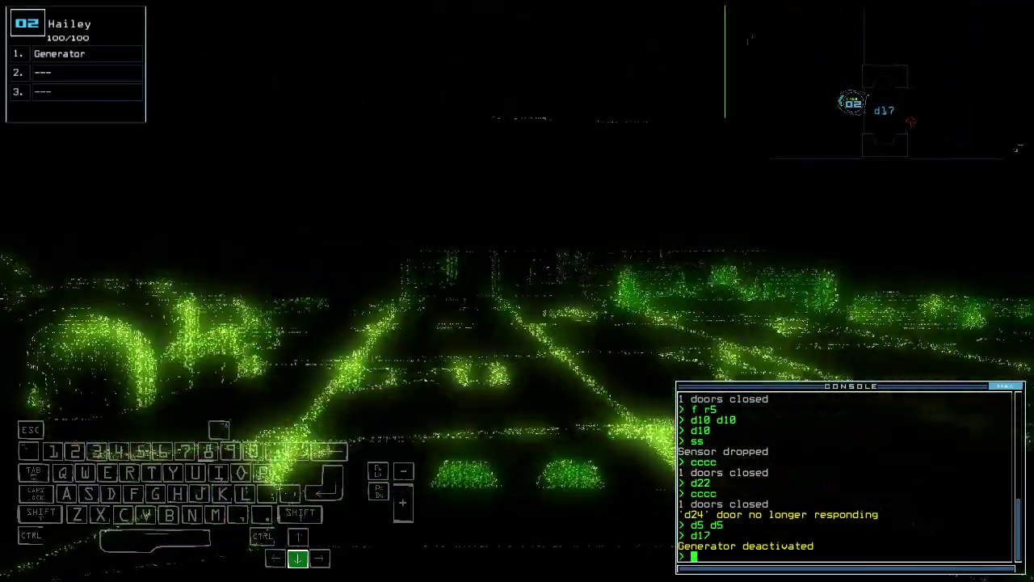
pyautogui.press('Tab')
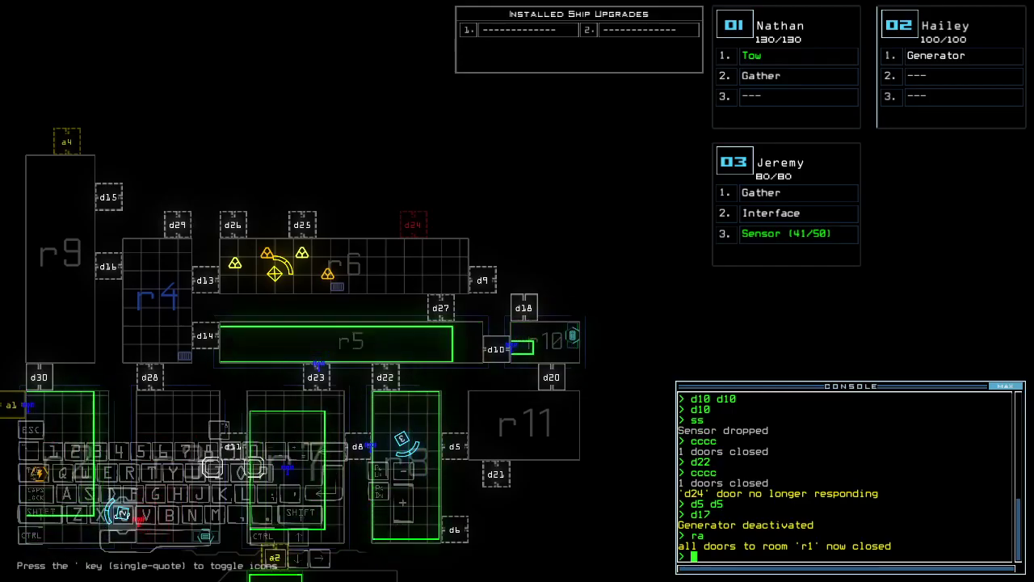
pyautogui.press('Tab')
pyautogui.press('Tab')
pyautogui.write('g')
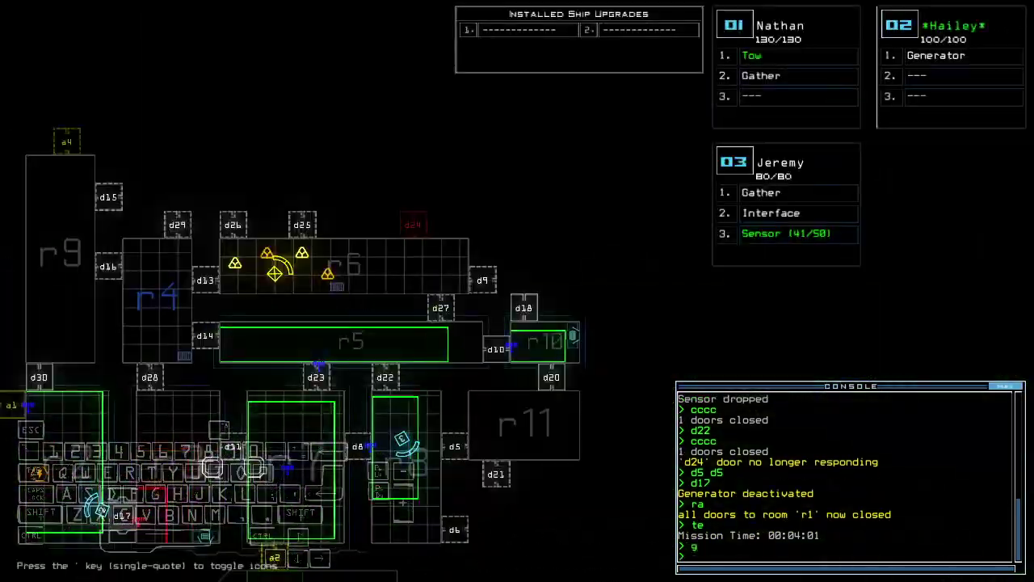
pyautogui.write('3')
# Step: Reactivate the generator, open d5, drop a sensor and close the doors behind drone 3
pyautogui.press('Return')
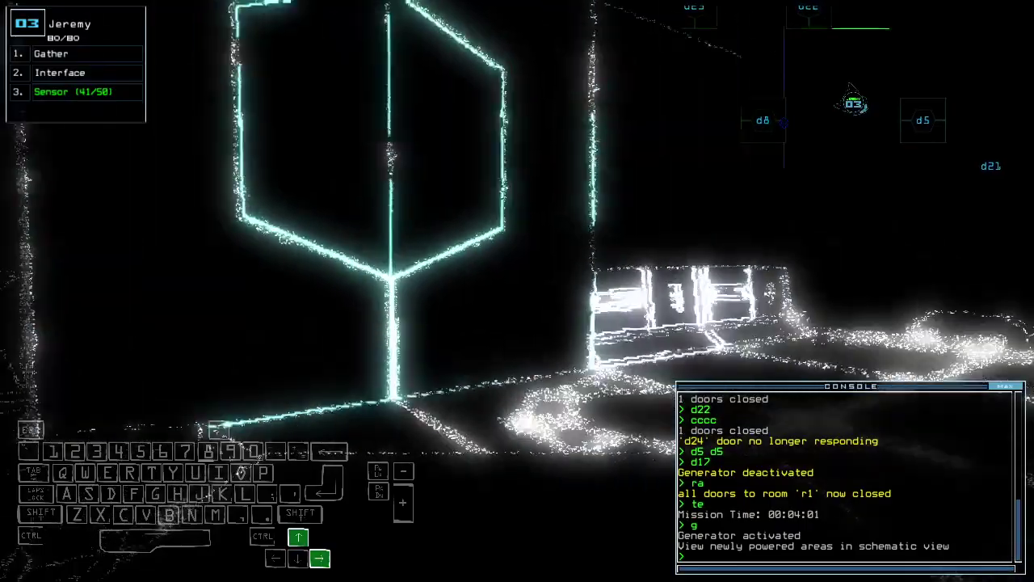
pyautogui.press('Up')
pyautogui.write('5')
pyautogui.press('Return')
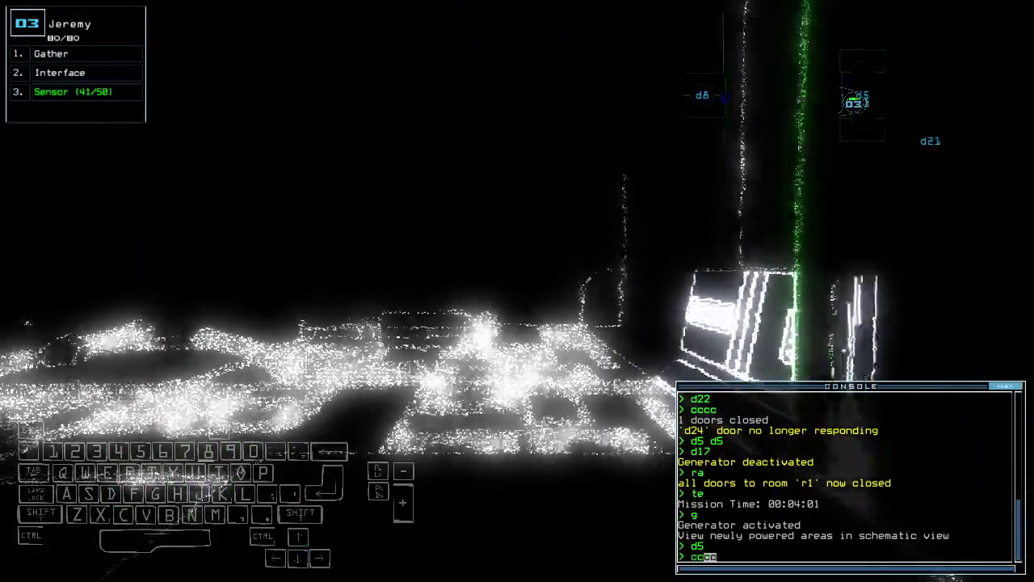
pyautogui.press('Up')
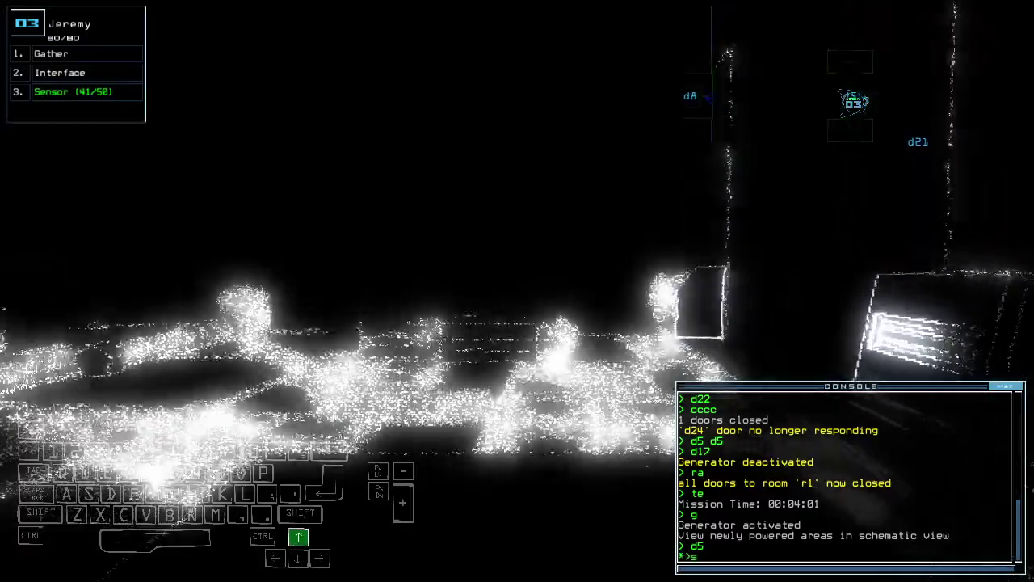
pyautogui.write('s')
pyautogui.press('Return')
pyautogui.press('Right')
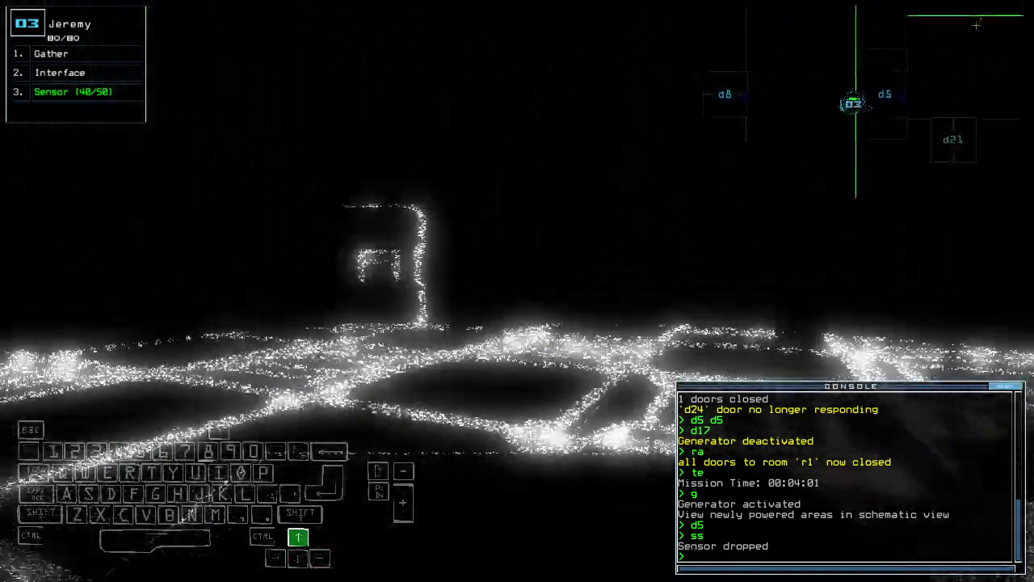
pyautogui.write('cccc')
pyautogui.press('Return')
# Step: Open d6 with drone 3, drop another sensor, and begin re-docking at a3
pyautogui.press('space')
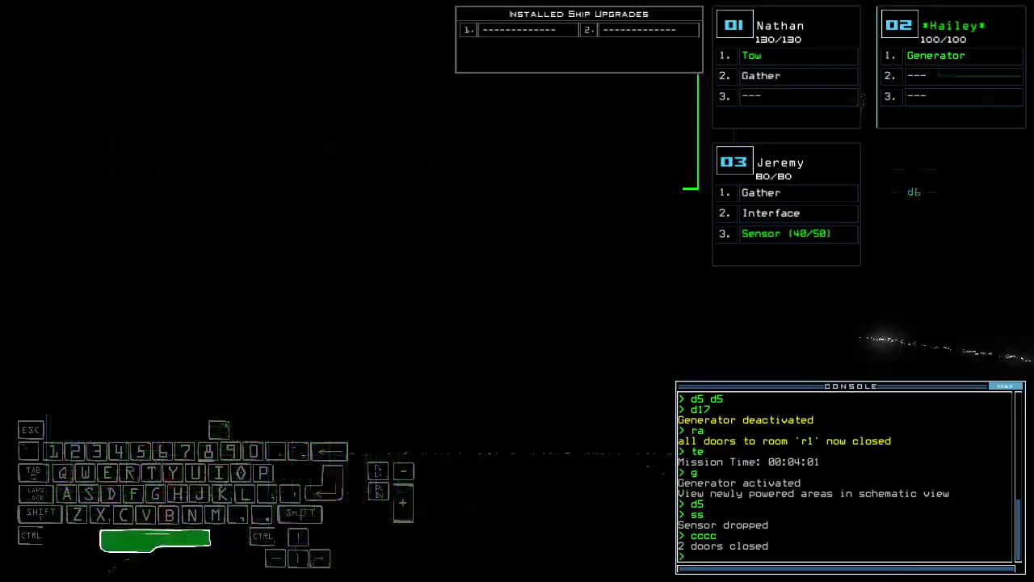
pyautogui.press('space')
pyautogui.press('space')
pyautogui.press('space')
pyautogui.press('Up')
pyautogui.write('d6')
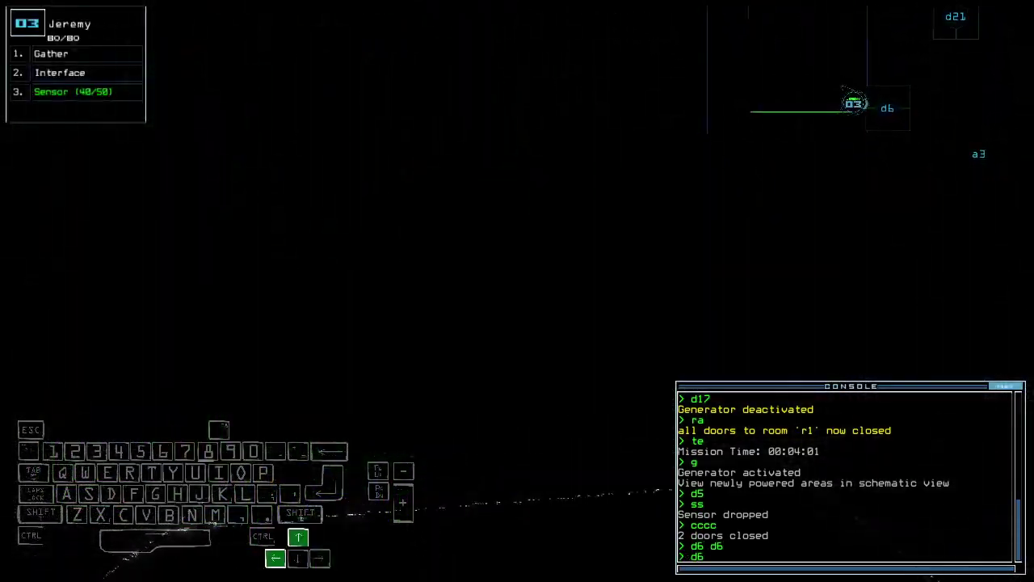
pyautogui.press('Return')
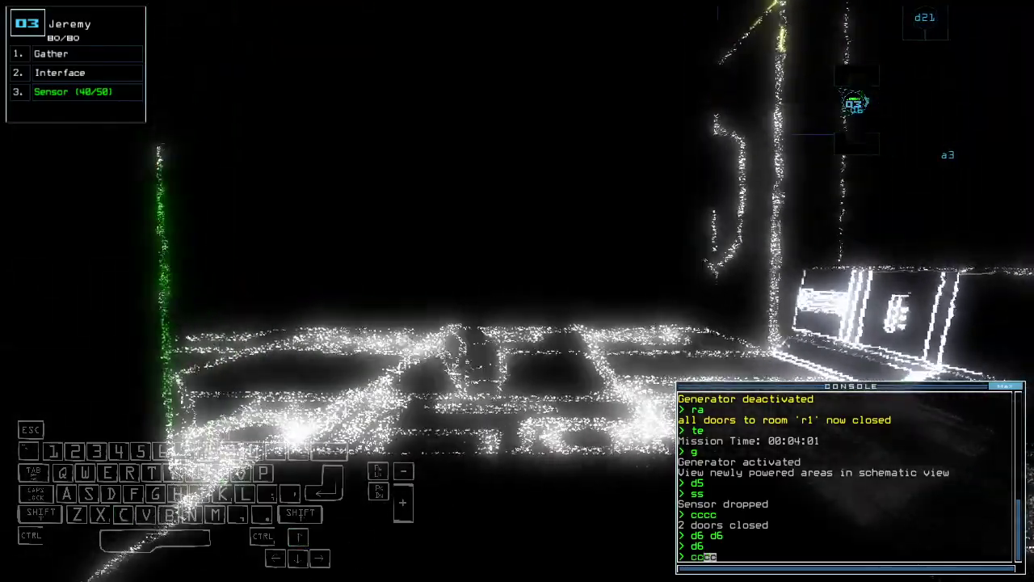
pyautogui.write('ss')
pyautogui.press('Return')
pyautogui.write('dd a3')
pyautogui.press('Return')
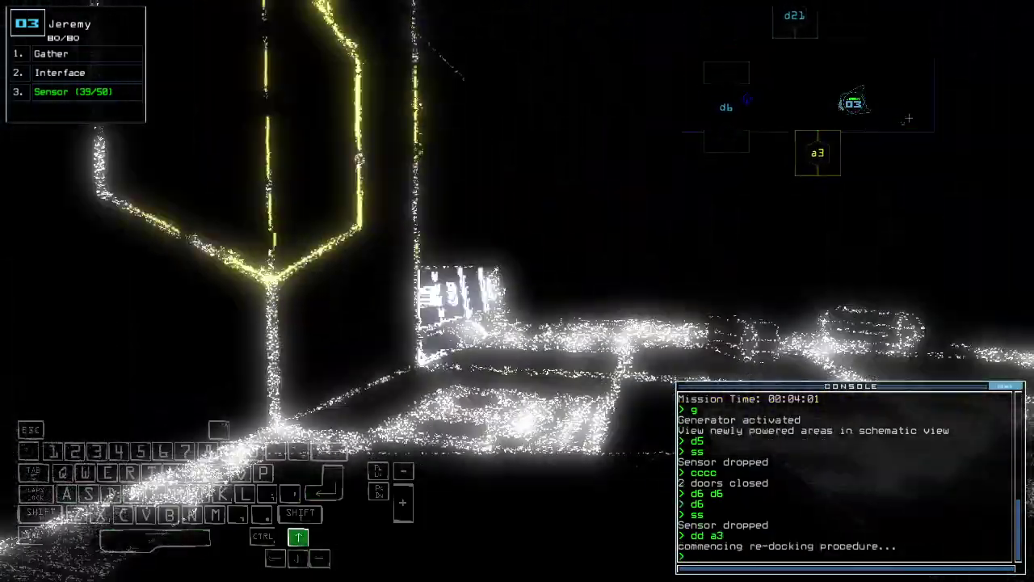
pyautogui.write('arr')
# Step: Open room r1's doors and stop drone 1 from towing
pyautogui.press('Return')
pyautogui.write('arr')
pyautogui.press('Return')
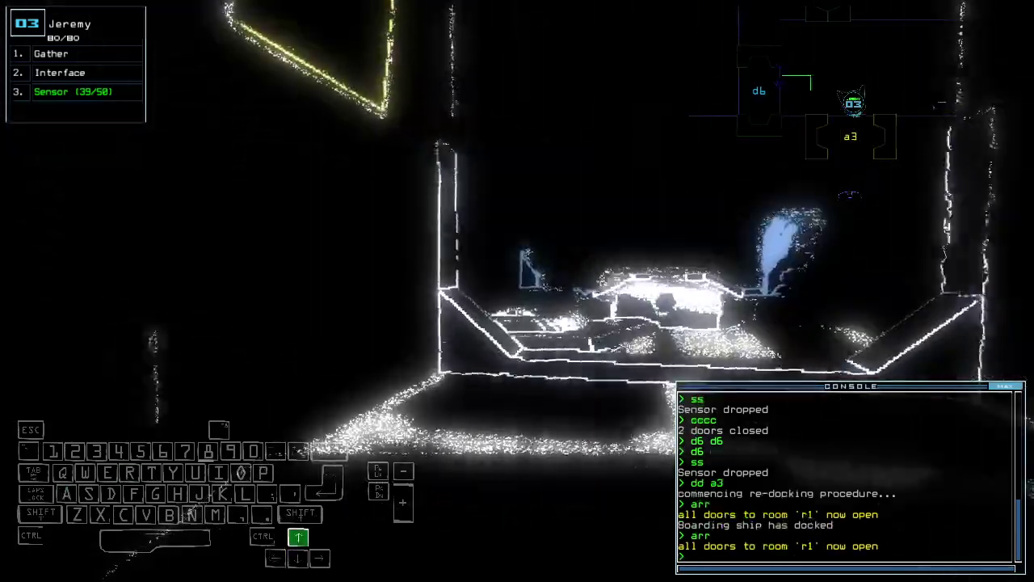
pyautogui.write('1')
pyautogui.write('tow')
pyautogui.press('Return')
pyautogui.press('3')
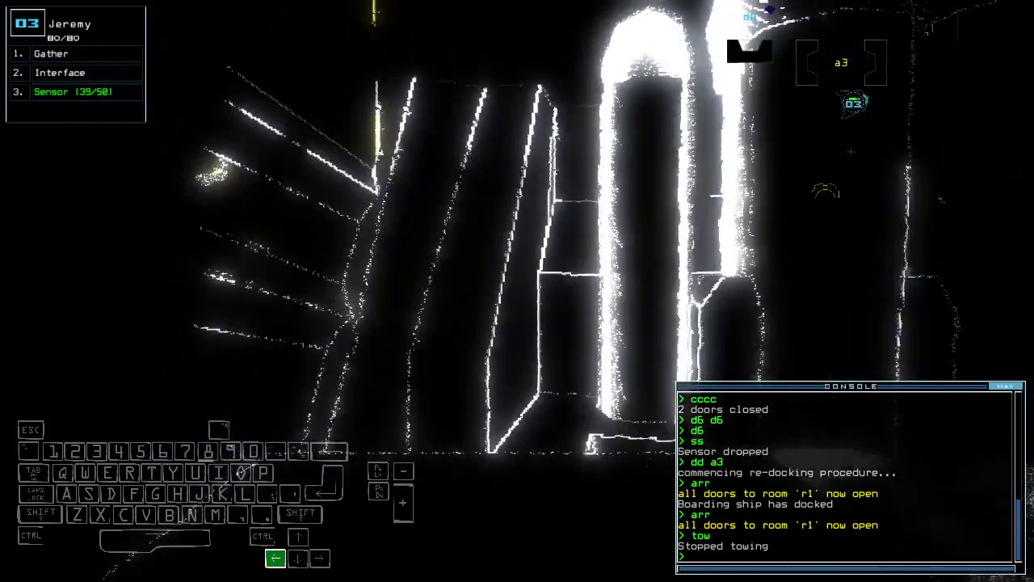
pyautogui.press('Tab')
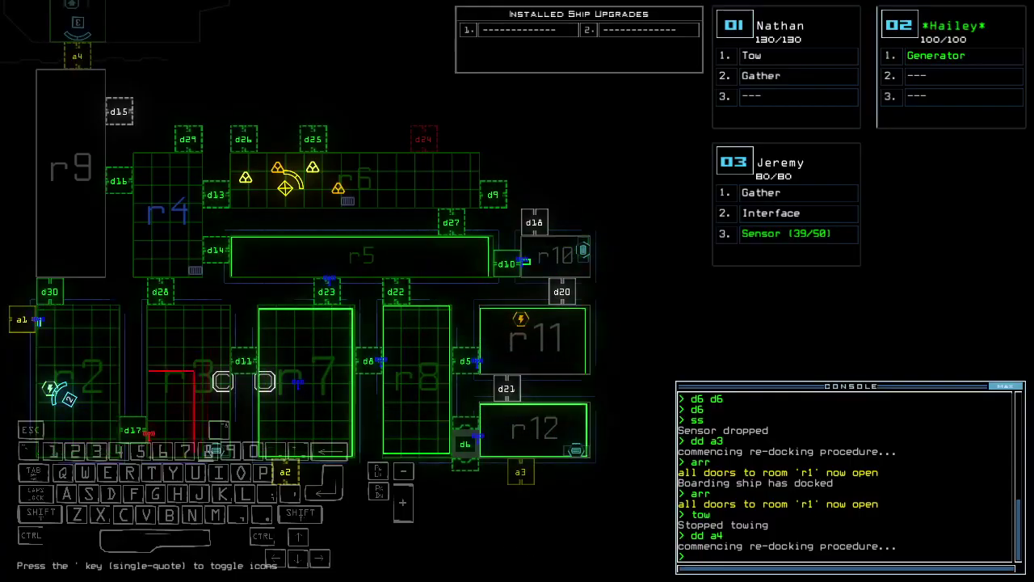
pyautogui.press('Tab')
pyautogui.write('arr')
# Step: Re-dock the ship at a1, reopen r1's doors, and send drone 1 to room r2
pyautogui.press('Return')
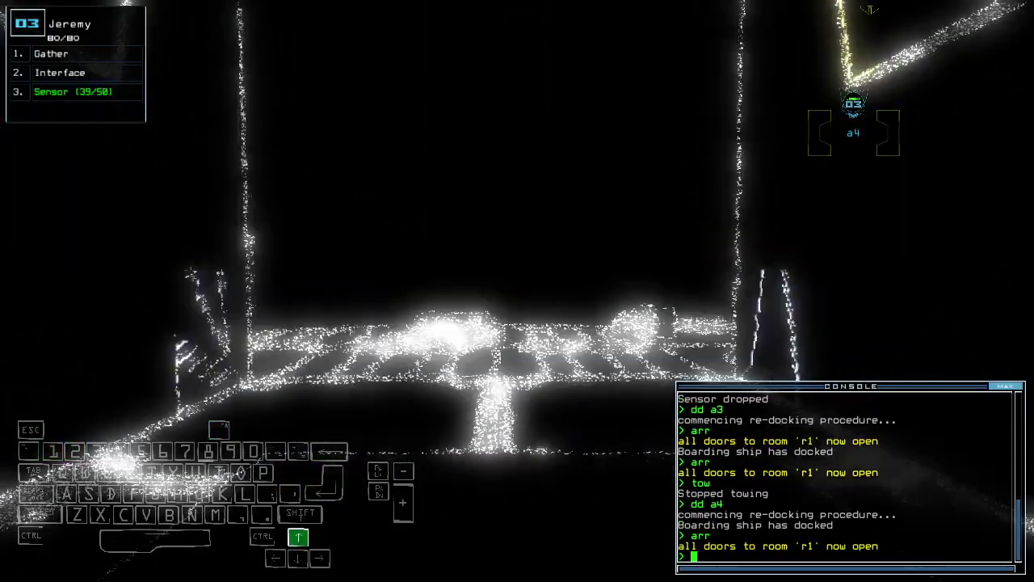
pyautogui.write('ra')
pyautogui.press('Up')
pyautogui.press('Return')
pyautogui.press('Tab')
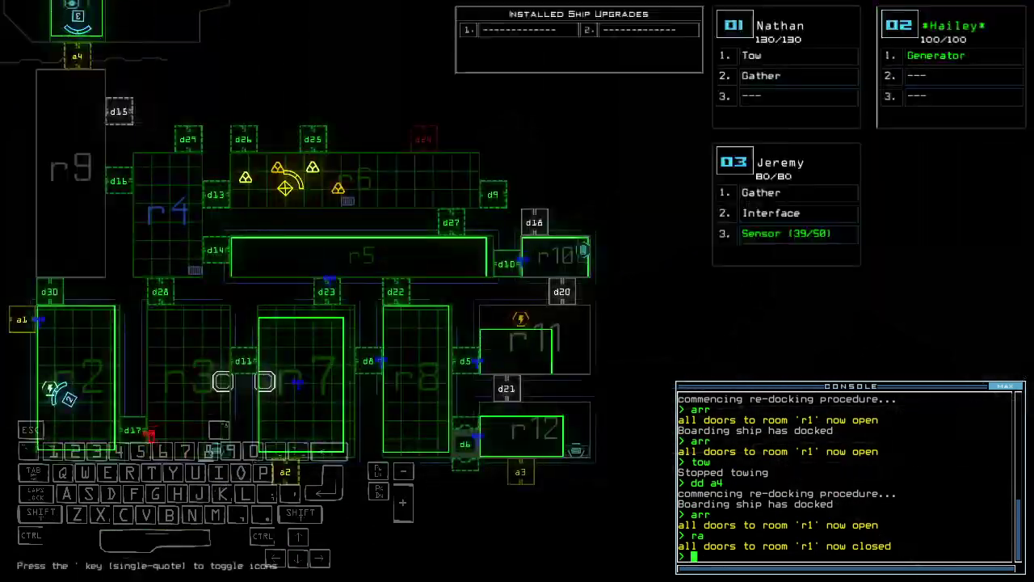
pyautogui.write('1')
pyautogui.press('Return')
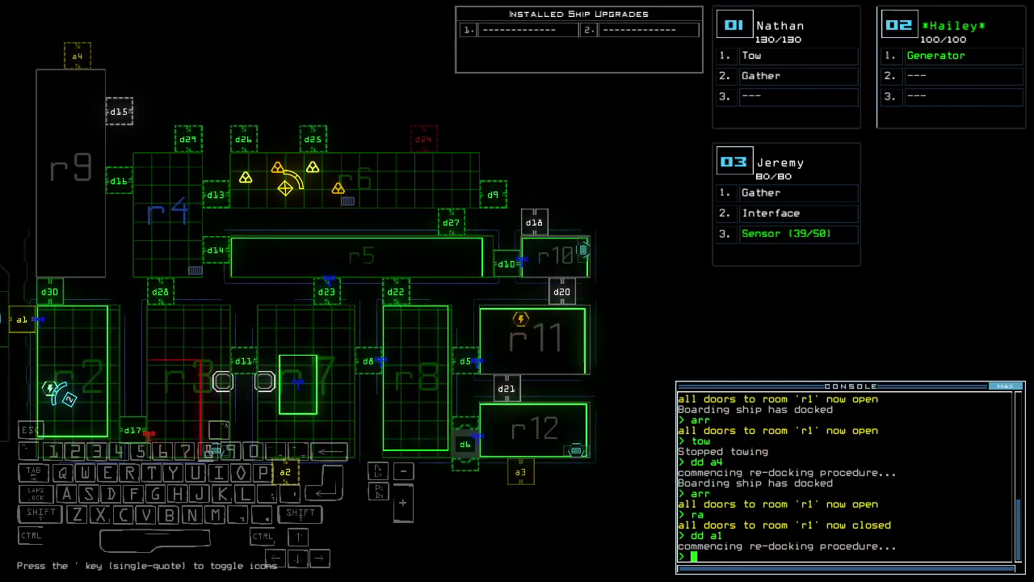
pyautogui.write('arr')
pyautogui.press('Return')
pyautogui.press('Tab')
pyautogui.press('Up')
pyautogui.write('navigate 1')
pyautogui.press('Return')
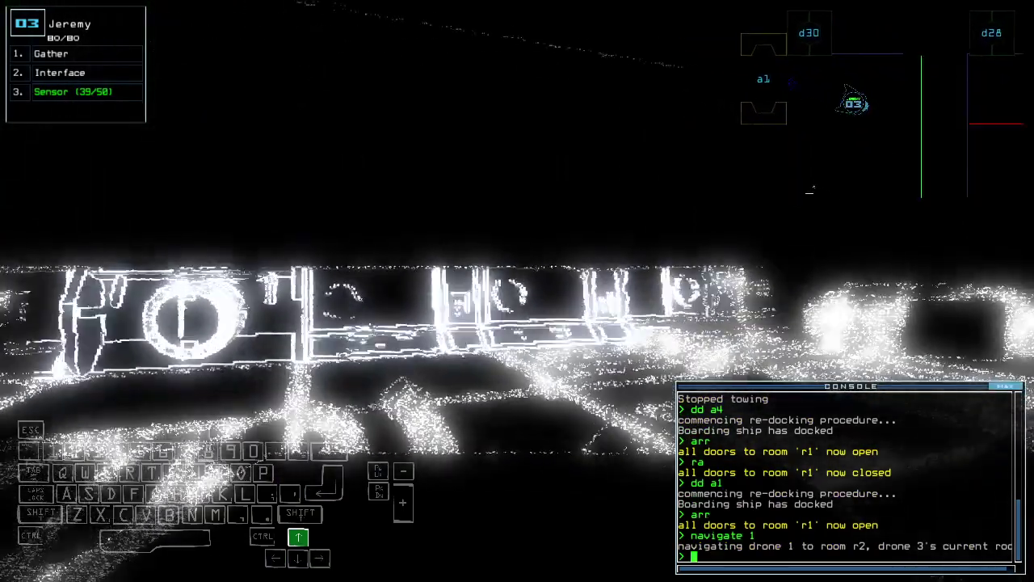
# Step: Begin re-docking at a4, open room r1's doors, and open door d27
pyautogui.press('Tab')
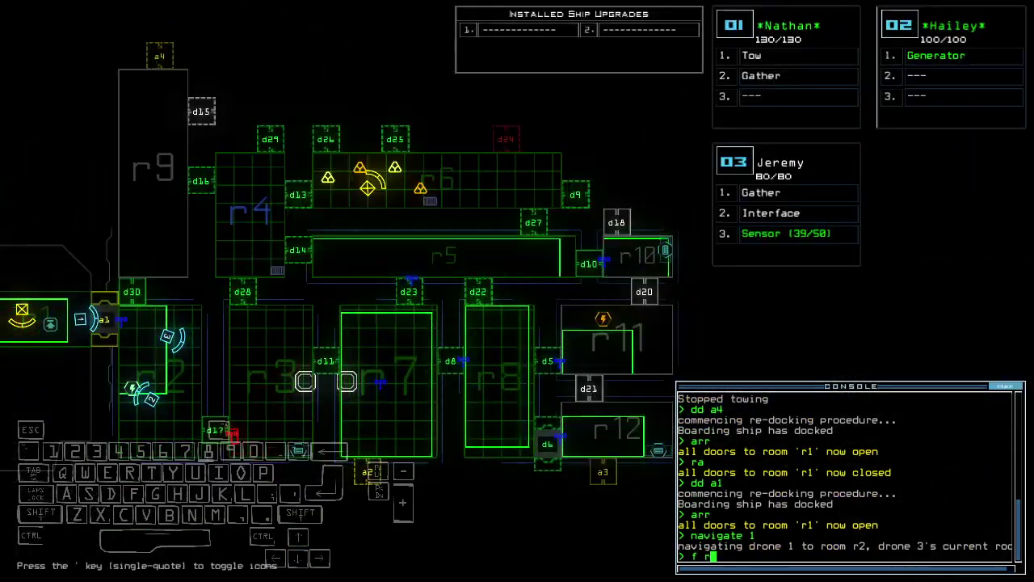
pyautogui.write('9')
pyautogui.press('Return')
pyautogui.write('d a4')
pyautogui.press('Return')
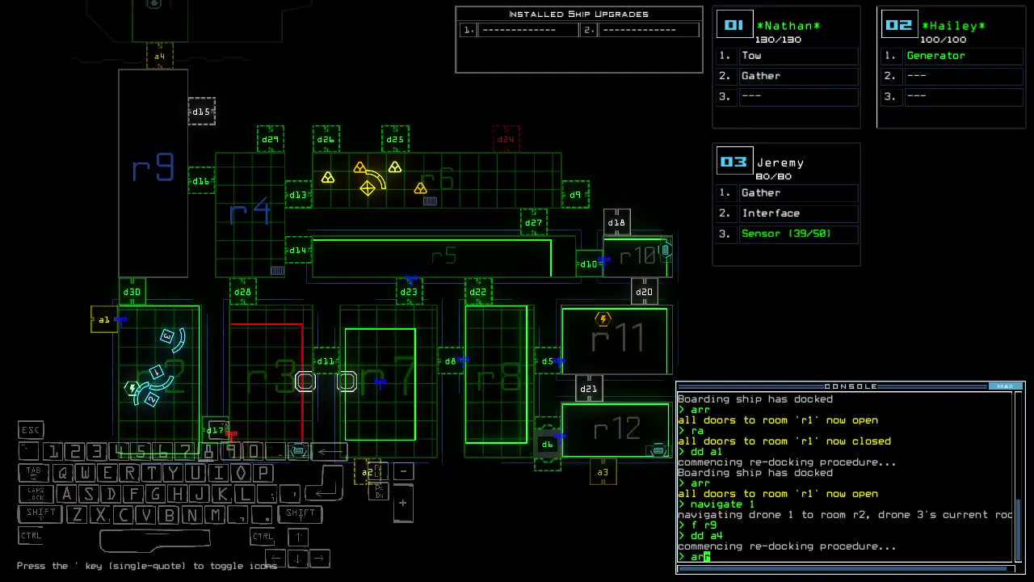
pyautogui.write('r')
pyautogui.press('Return')
pyautogui.write('27')
pyautogui.press('Return')
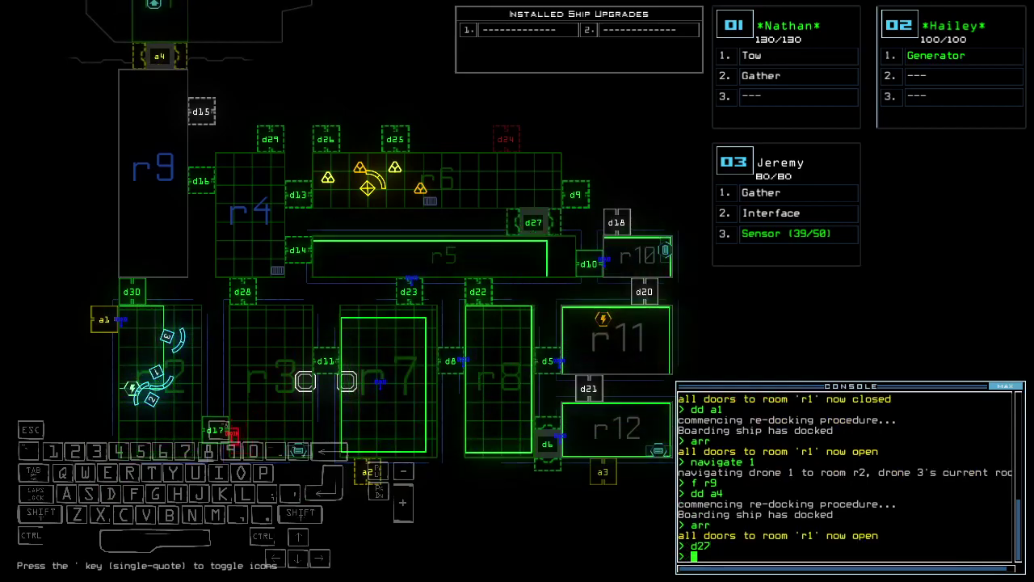
# Step: Open doors d28 and d6 while checking drone 03's camera
pyautogui.press('Up')
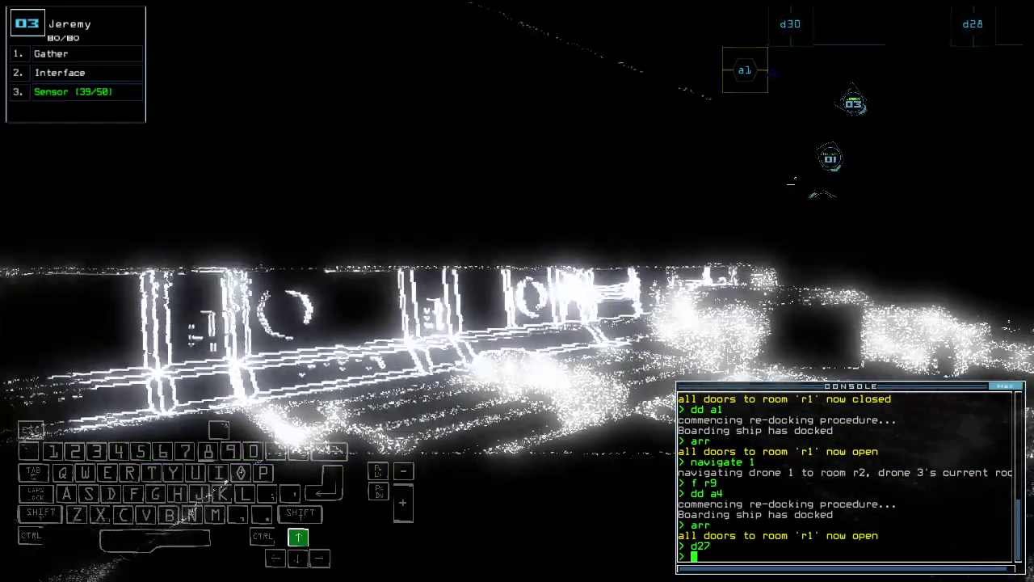
pyautogui.write('d28')
pyautogui.press('Return')
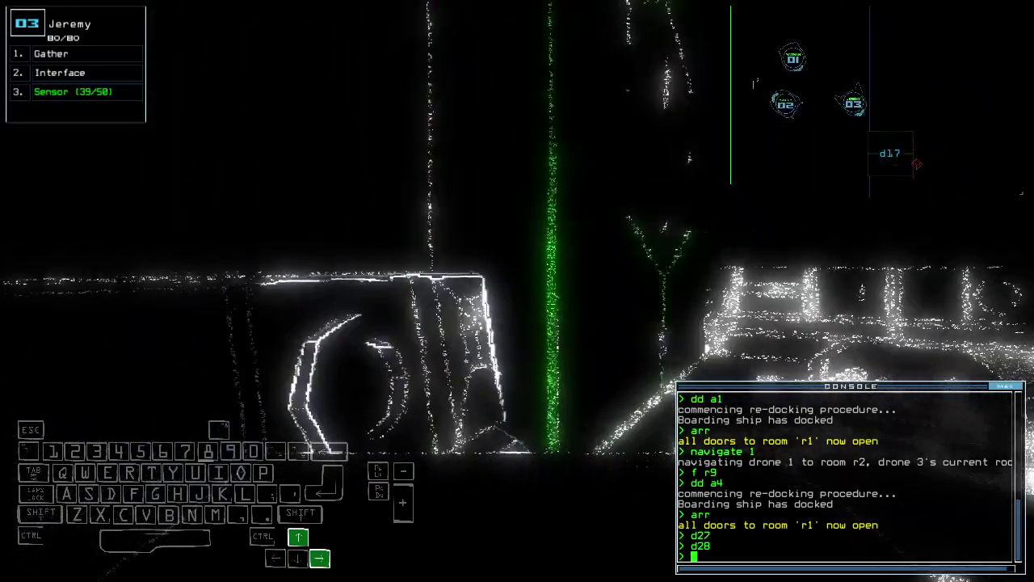
pyautogui.press('Tab')
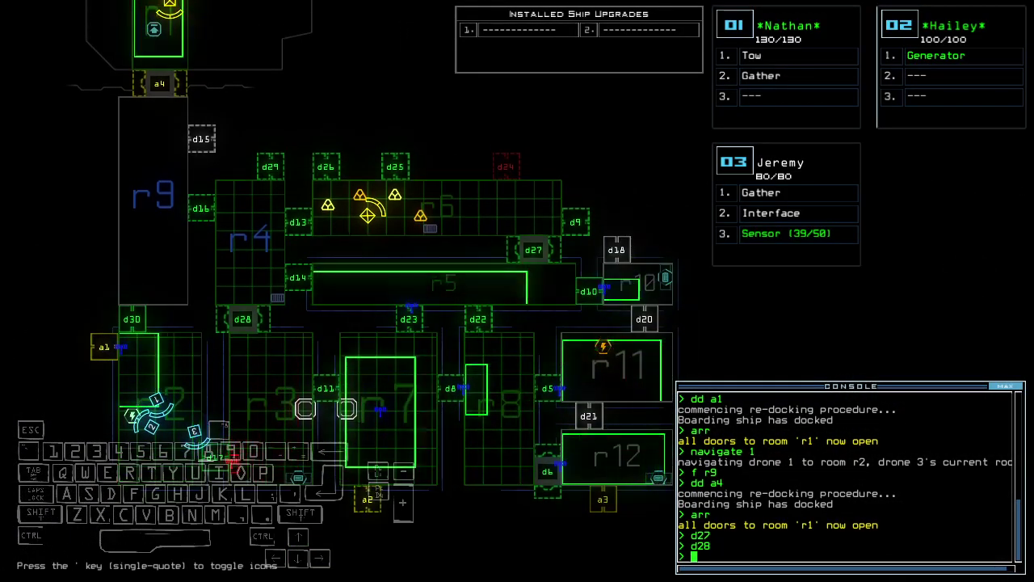
pyautogui.write('6')
pyautogui.press('Return')
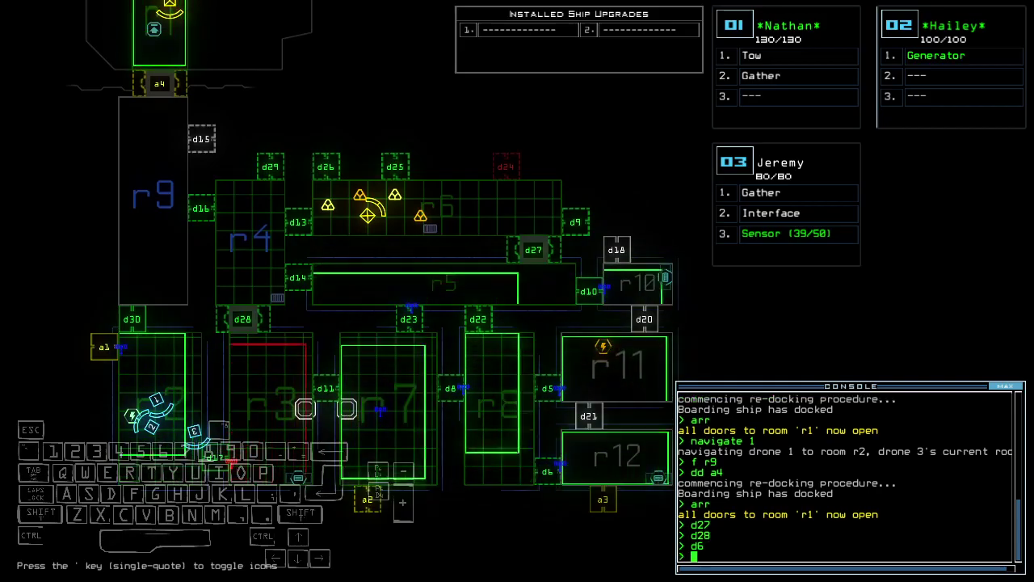
pyautogui.press('Tab')
pyautogui.press('Down')
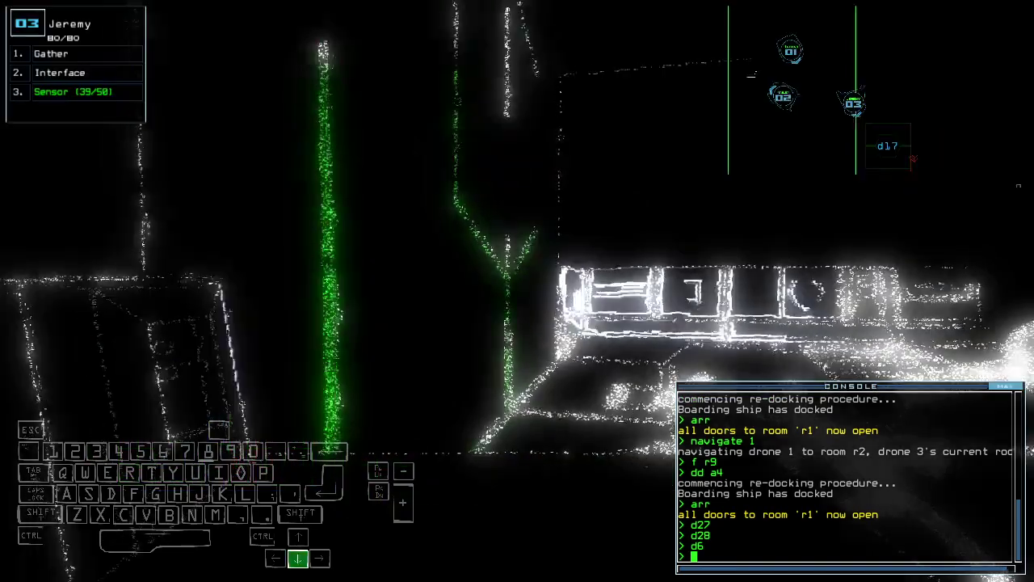
pyautogui.press('Tab')
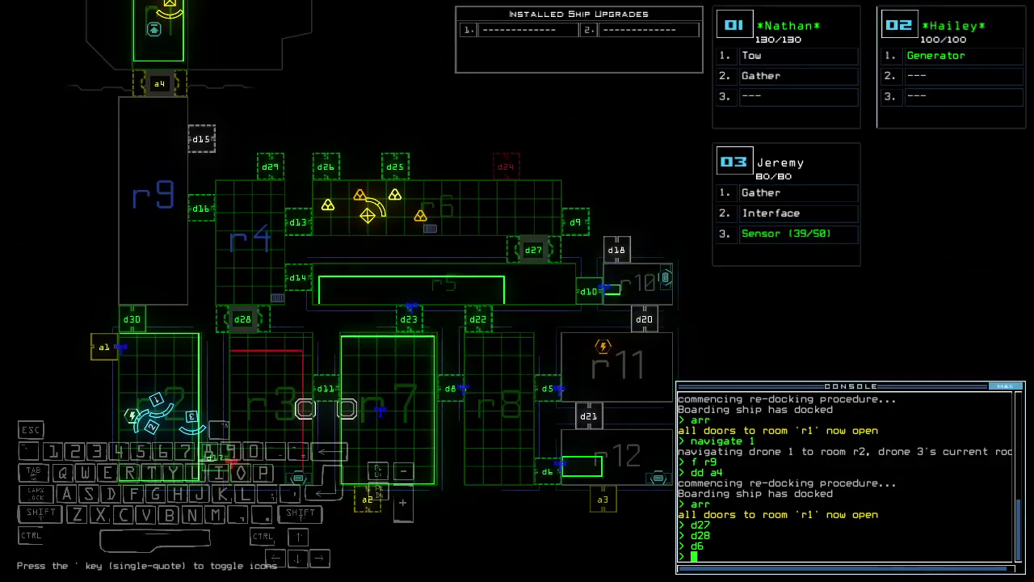
pyautogui.write('ra')
# Step: Close room r1's doors and start re-docking at airlock a2
pyautogui.press('Return')
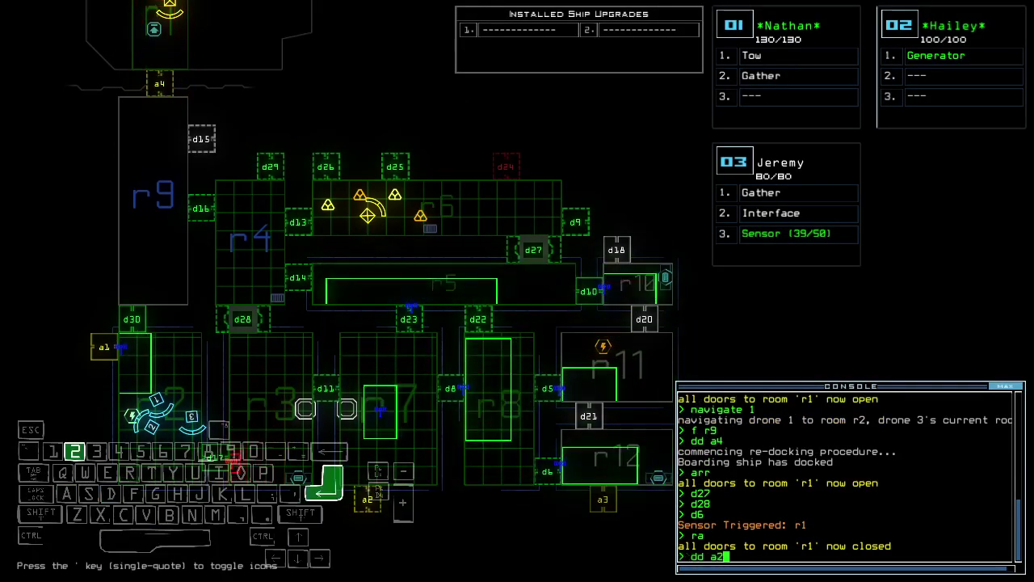
pyautogui.write('dd a2')
pyautogui.press('Return')
pyautogui.press('Tab')
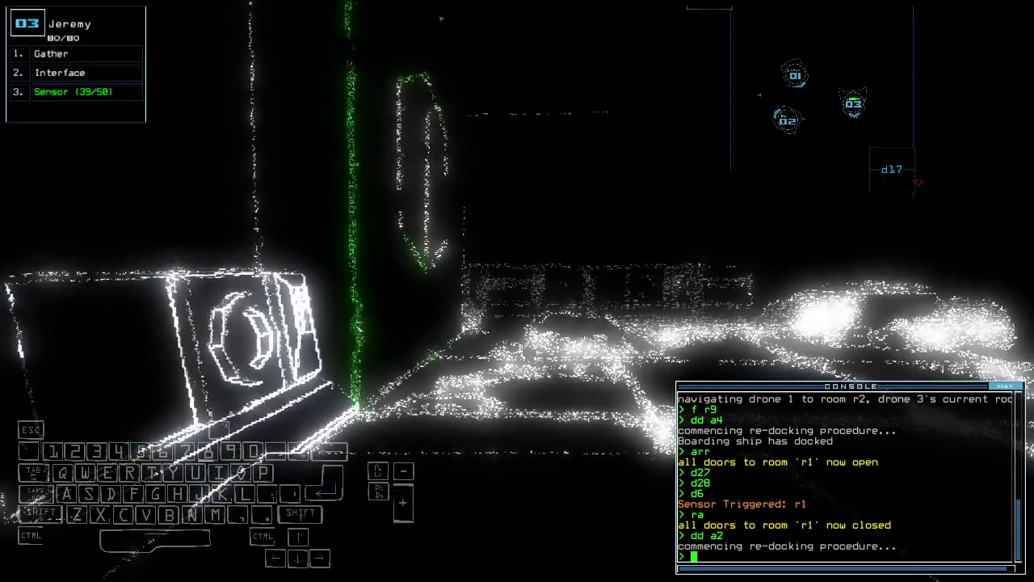
pyautogui.press('Tab')
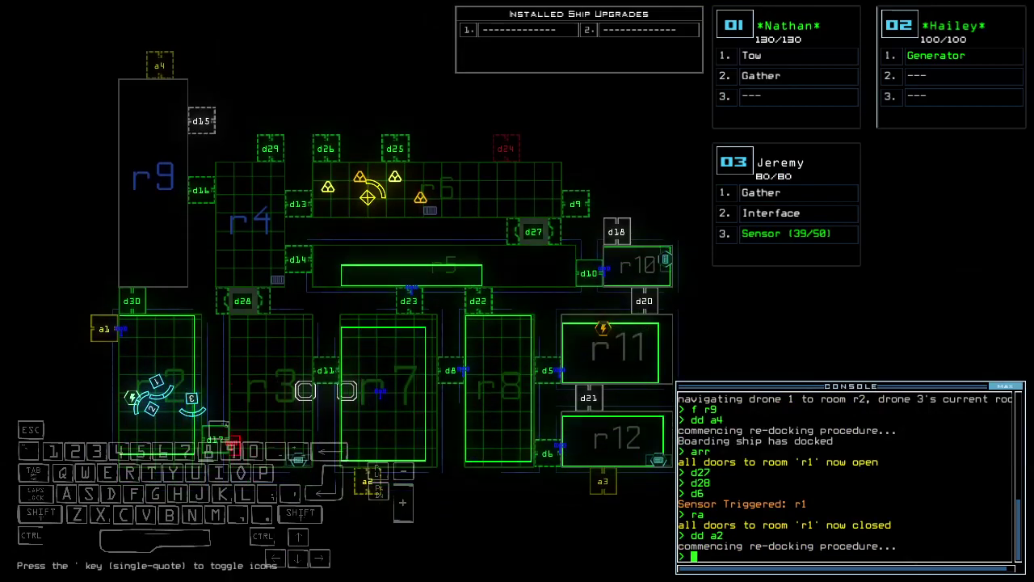
pyautogui.write('a')
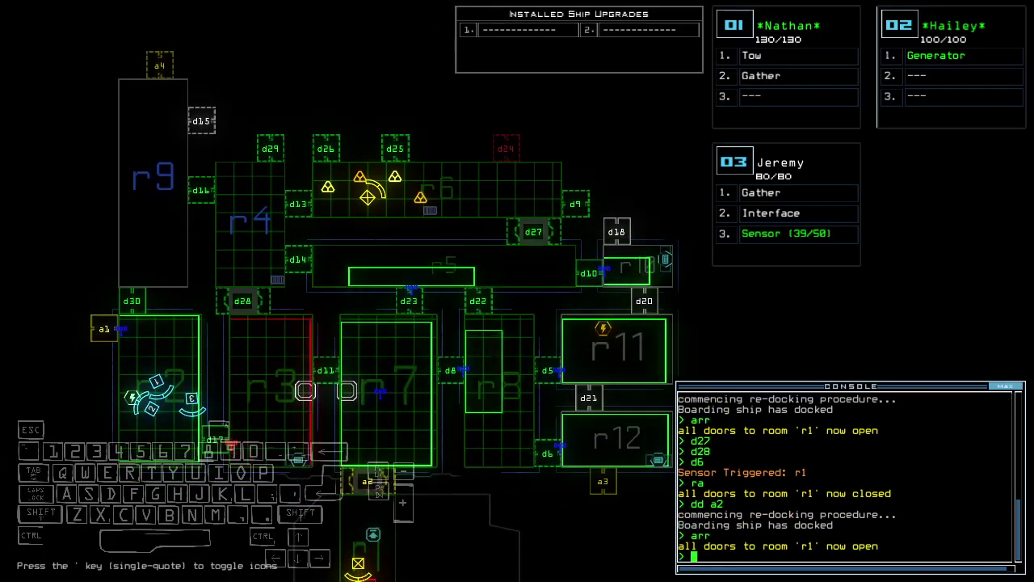
pyautogui.press('Tab')
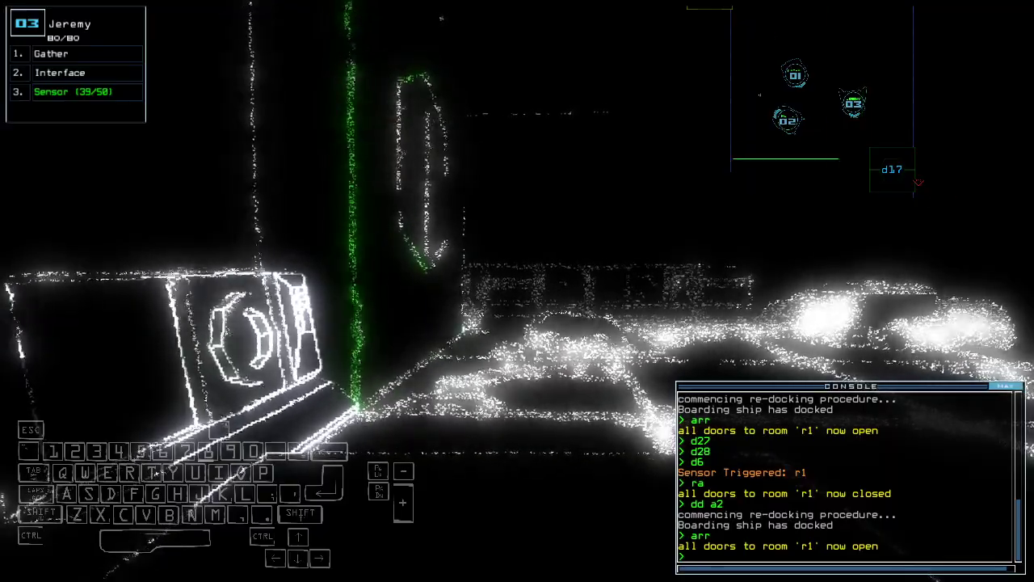
pyautogui.press('space')
pyautogui.press('space')
pyautogui.write('d28')
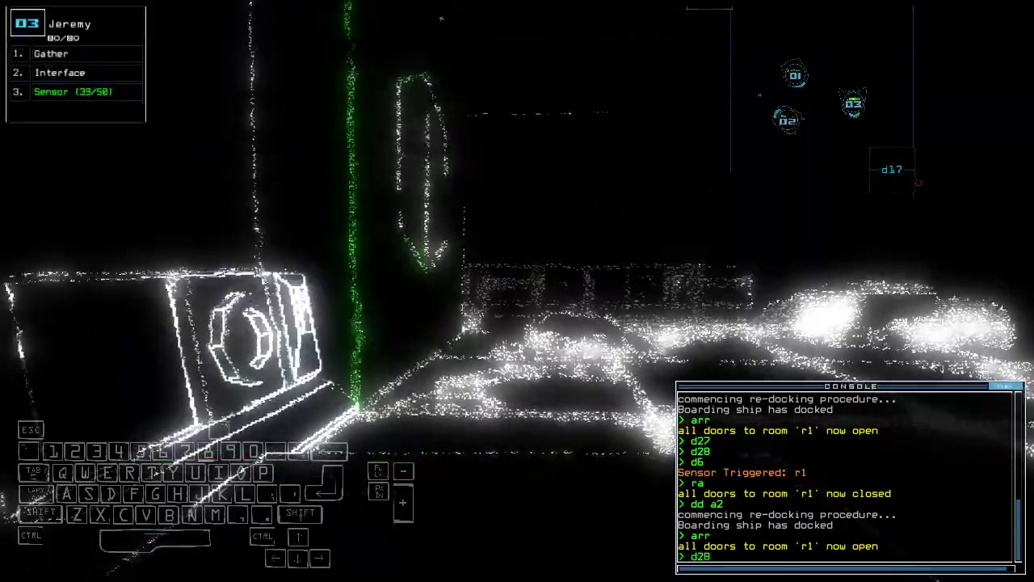
# Step: Open doors d28 and d11, then drive drone 02 forward
pyautogui.press('Return')
pyautogui.press('space')
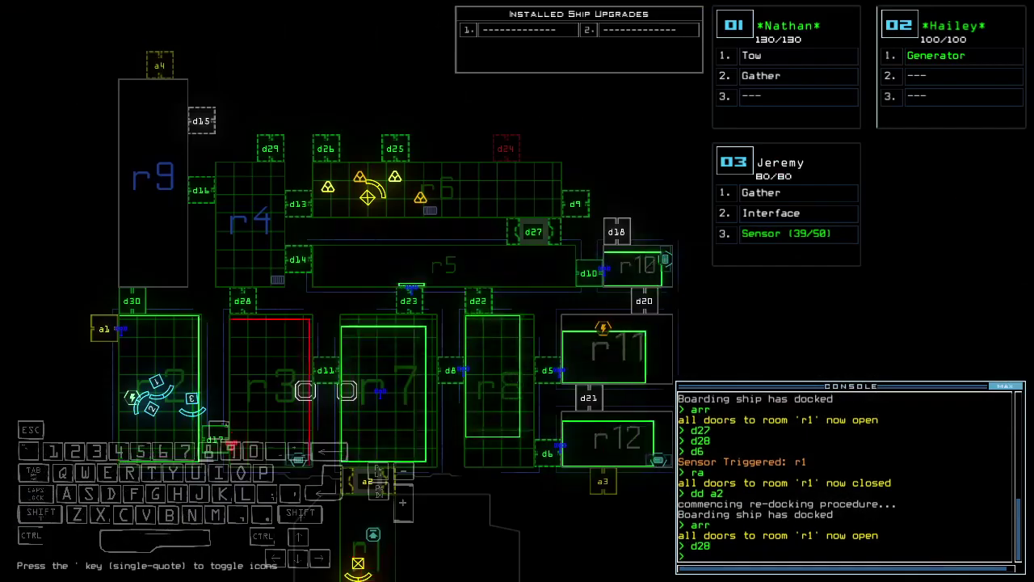
pyautogui.write('d1')
pyautogui.press('Return')
pyautogui.press('space')
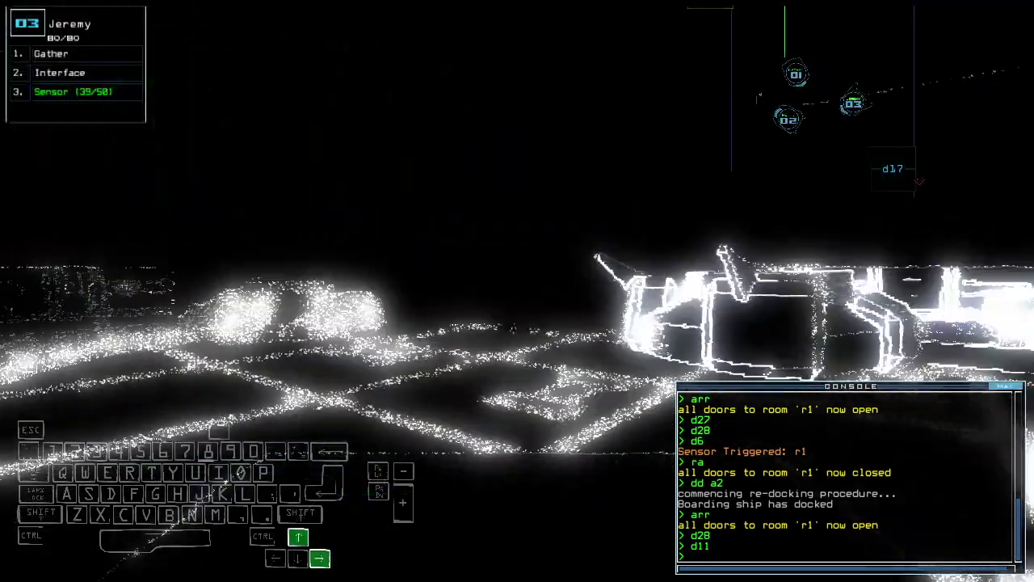
pyautogui.press('space')
pyautogui.write('te')
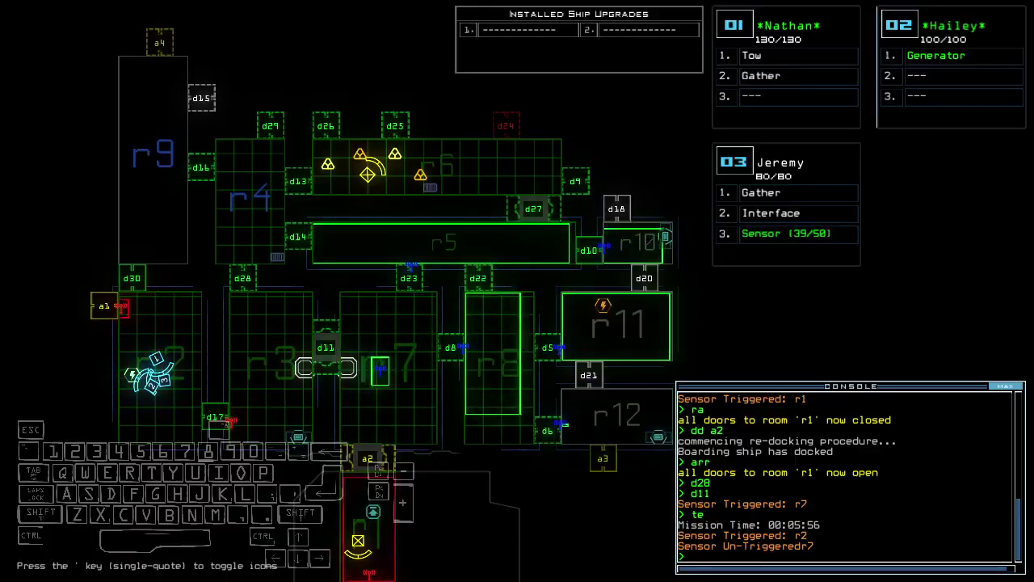
pyautogui.press('1')
pyautogui.press('2')
pyautogui.press('Up')
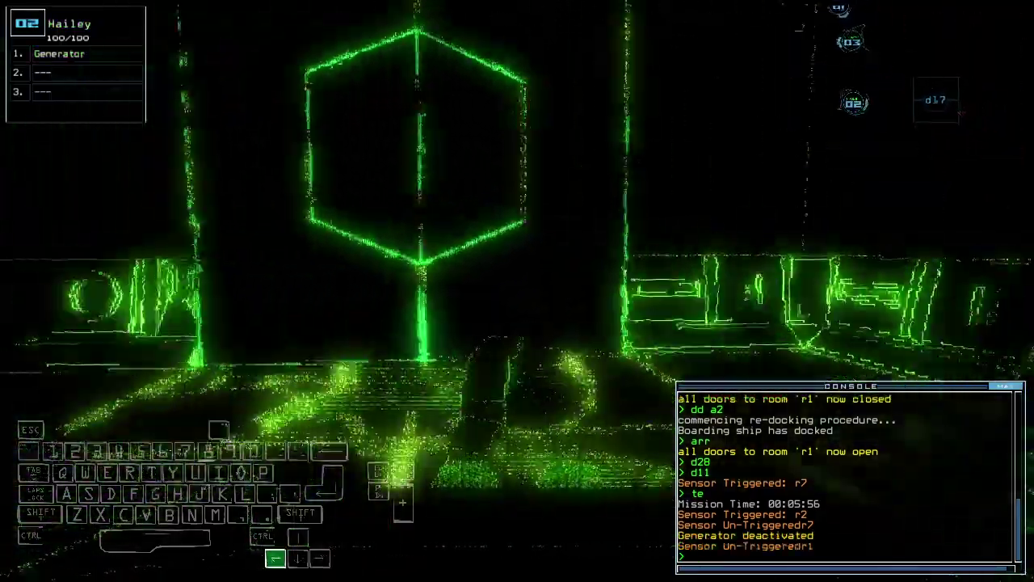
pyautogui.press('Left')
pyautogui.press('space')
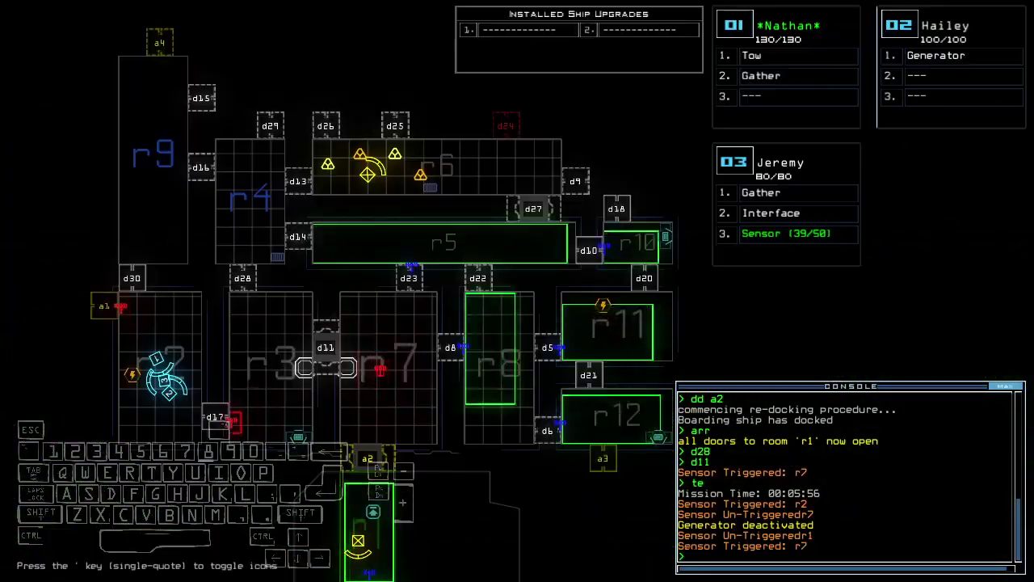
pyautogui.write('ra')
# Step: Close room r1's doors again and power up the generator
pyautogui.press('Return')
pyautogui.press('2')
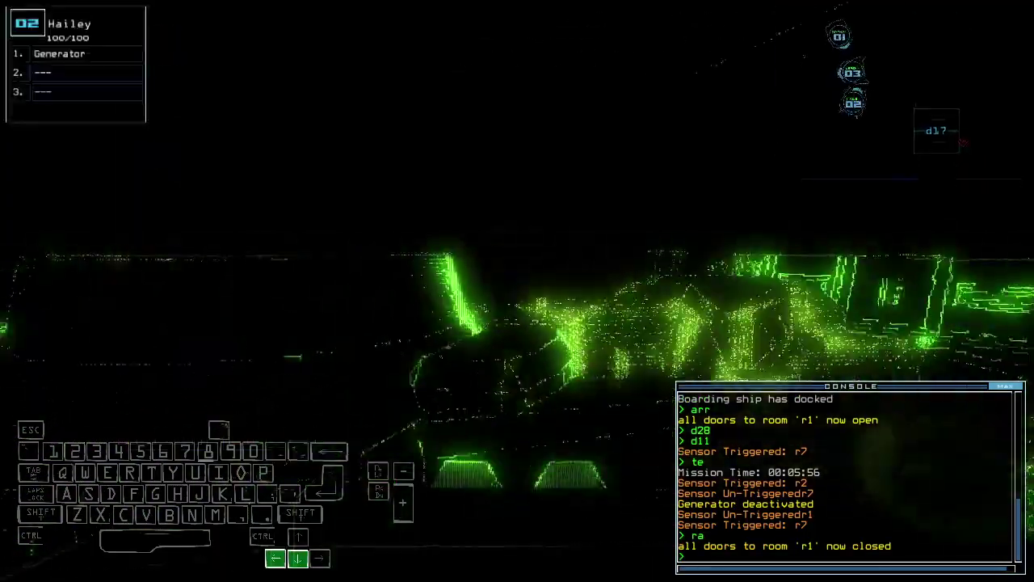
pyautogui.press('Up')
pyautogui.press('Right')
pyautogui.write('generator')
pyautogui.press('Return')
pyautogui.press('space')
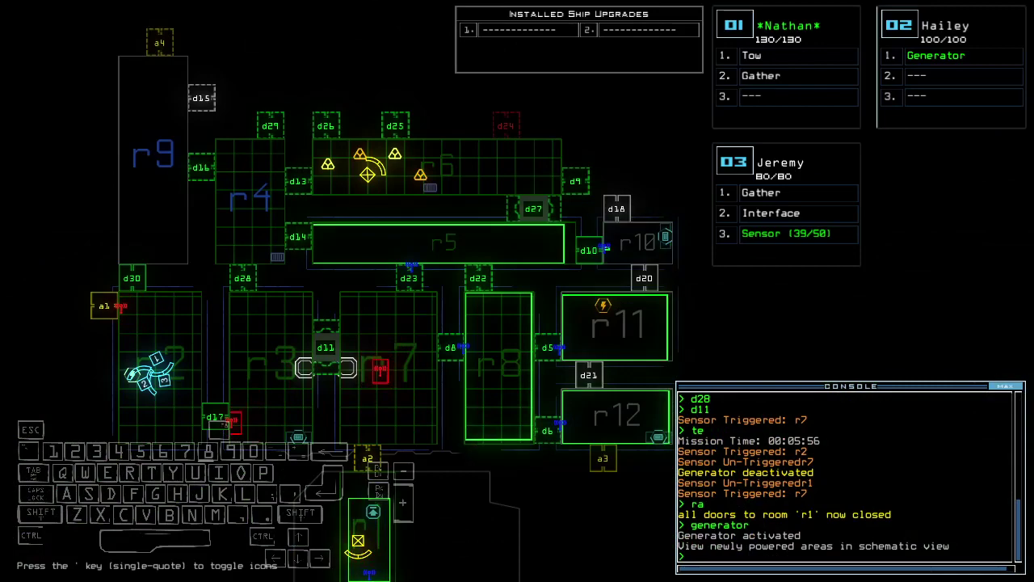
pyautogui.write('d a1')
# Step: Re-dock at airlock a1, vent room r7 to the outside, and steer the drone around
pyautogui.press('Return')
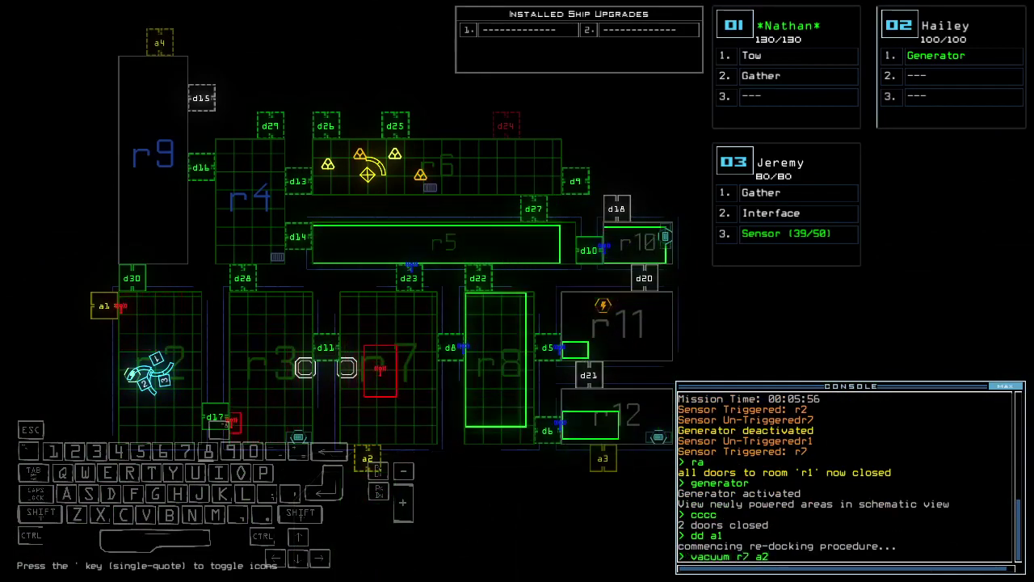
pyautogui.press('Return')
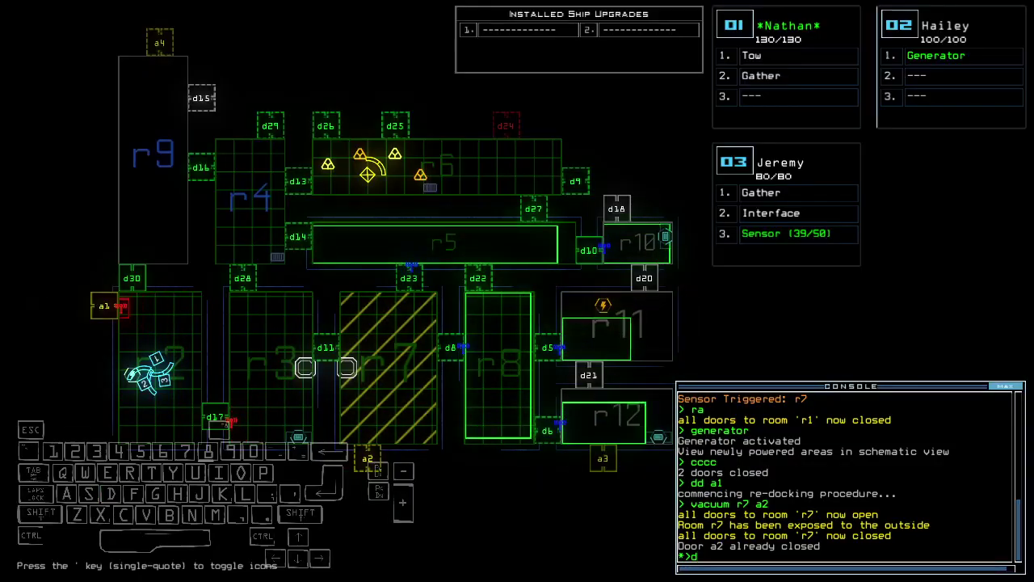
pyautogui.press('Right')
pyautogui.press('Up')
pyautogui.press('Left')
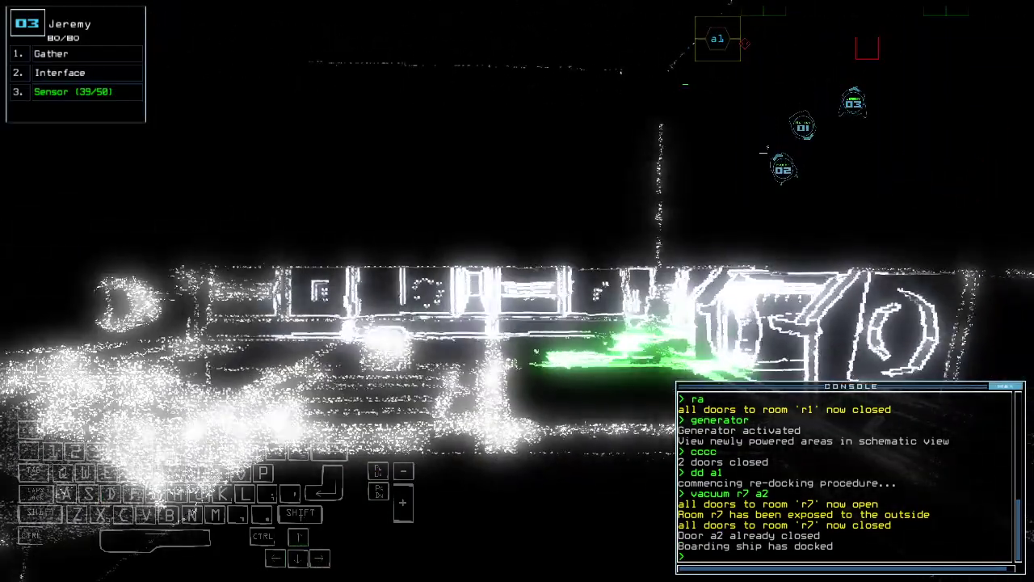
pyautogui.press('Down')
pyautogui.press('space')
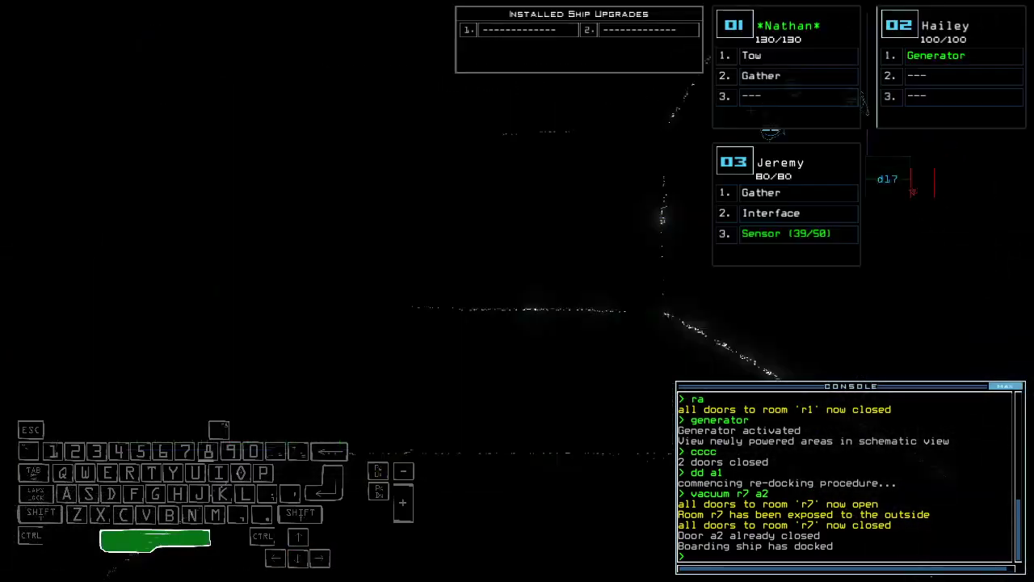
pyautogui.press('space')
pyautogui.press('space')
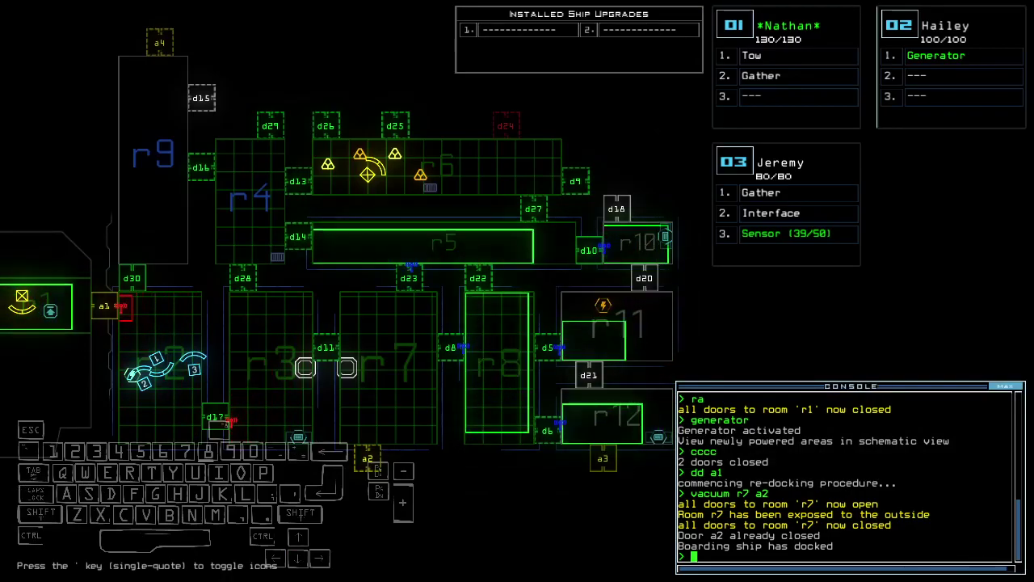
pyautogui.press('space')
pyautogui.write('se')
# Step: Move drone 3's sensor to drone 1, open door d30, and drop two motion sensors with drone 01
pyautogui.press('Return')
pyautogui.press('Up')
pyautogui.write('d3')
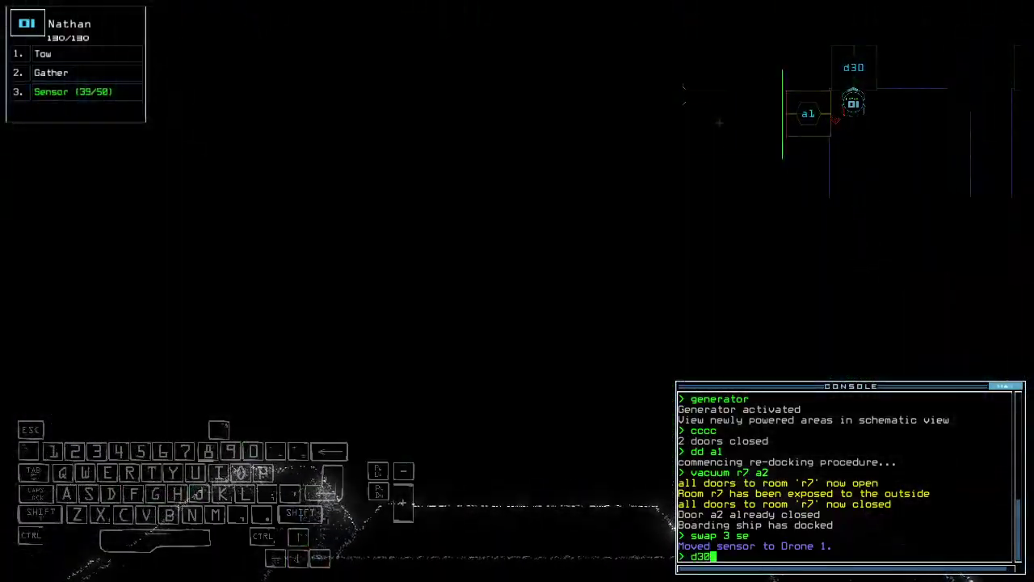
pyautogui.press('Return')
pyautogui.press('Up')
pyautogui.write('ss')
pyautogui.press('Return')
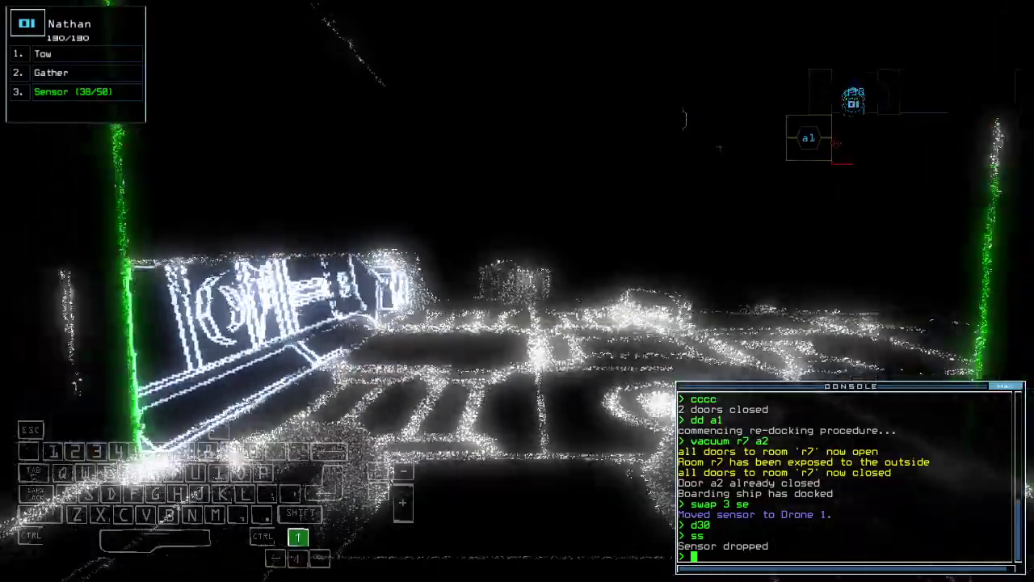
pyautogui.press('Up')
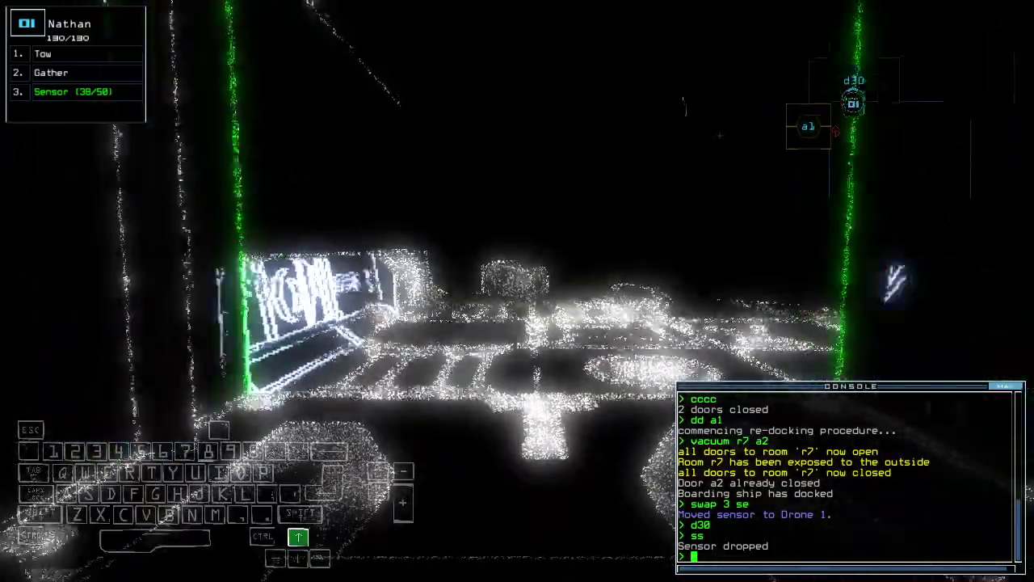
pyautogui.write('ss')
pyautogui.press('Return')
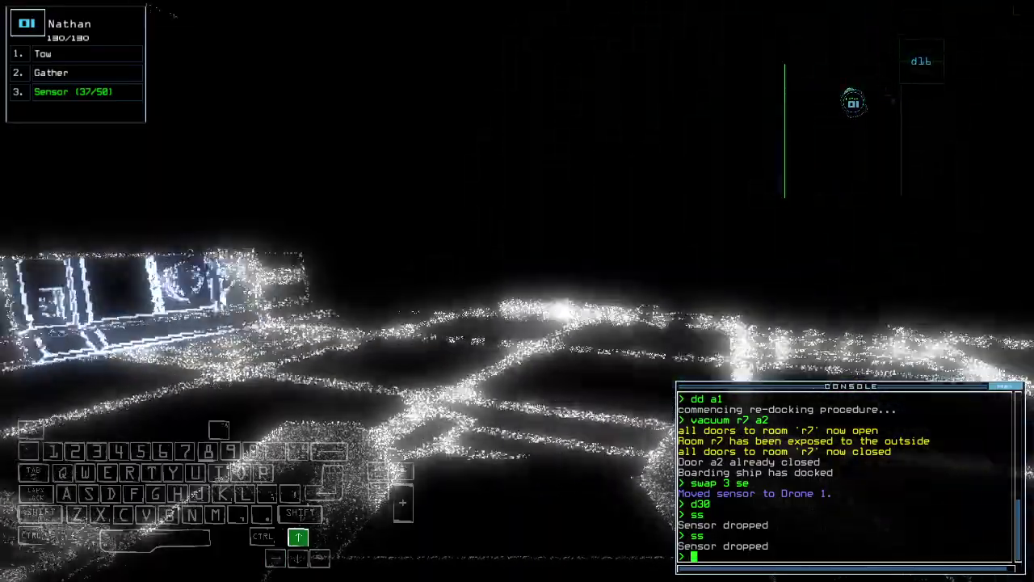
pyautogui.press('Right')
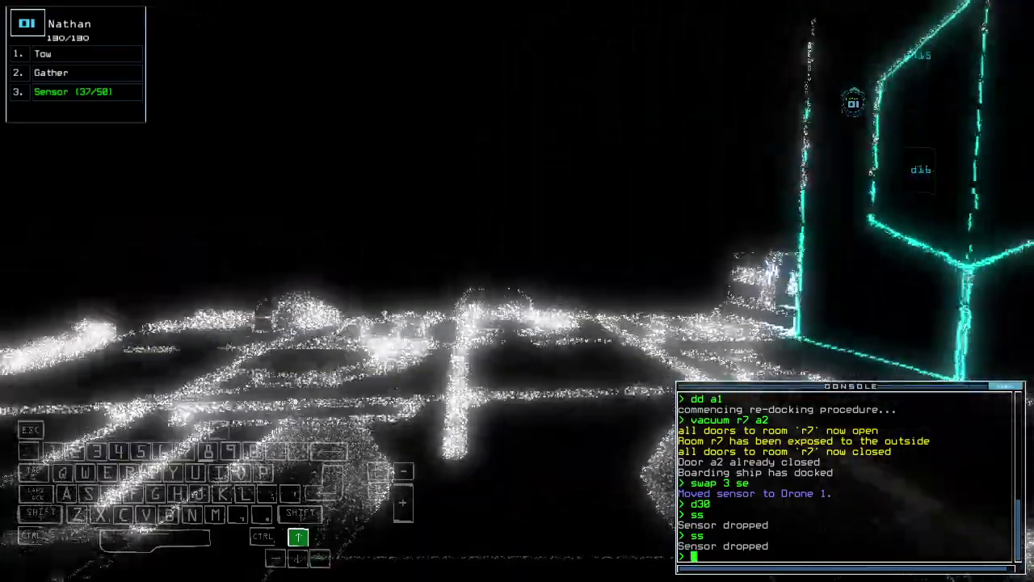
# Step: Steer drone 01 onward and close the open doors around the drones
pyautogui.press('3')
pyautogui.press('1')
pyautogui.press('Up')
pyautogui.press('Left')
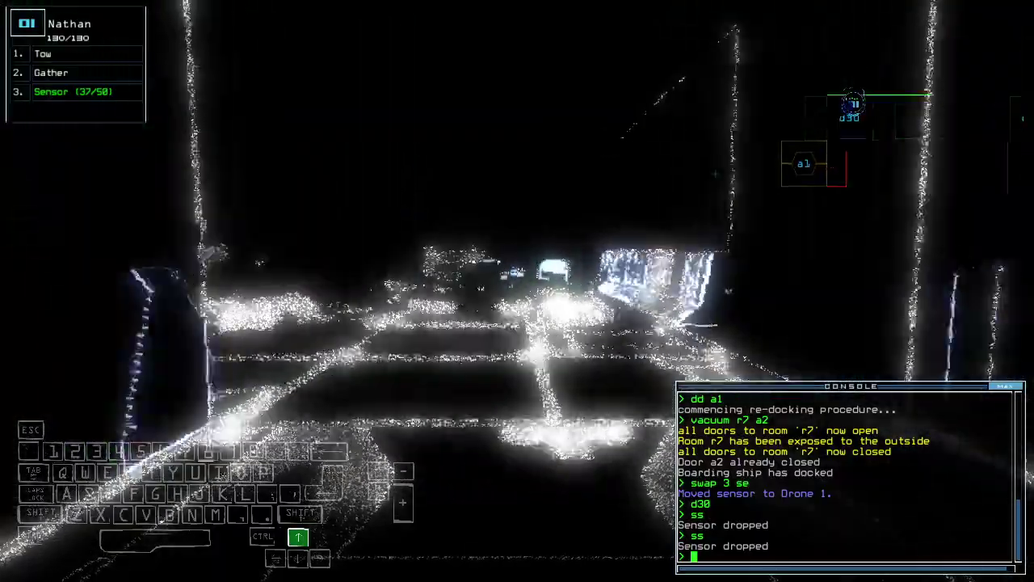
pyautogui.write('cccc')
pyautogui.press('Return')
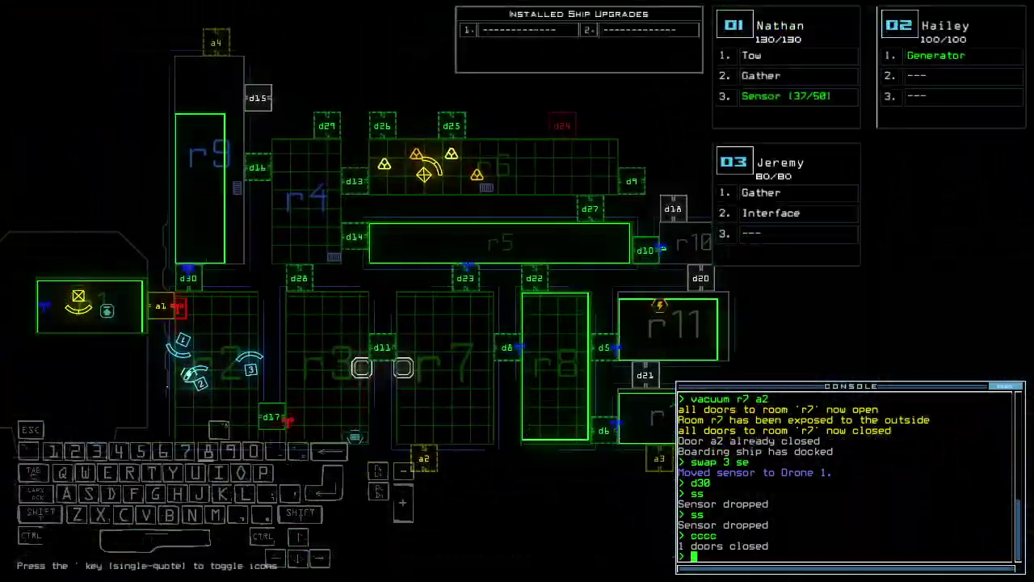
# Step: Check drone 03 and drone 02 cameras, nudge drone 02 forward, and return to the map
pyautogui.press('Tab')
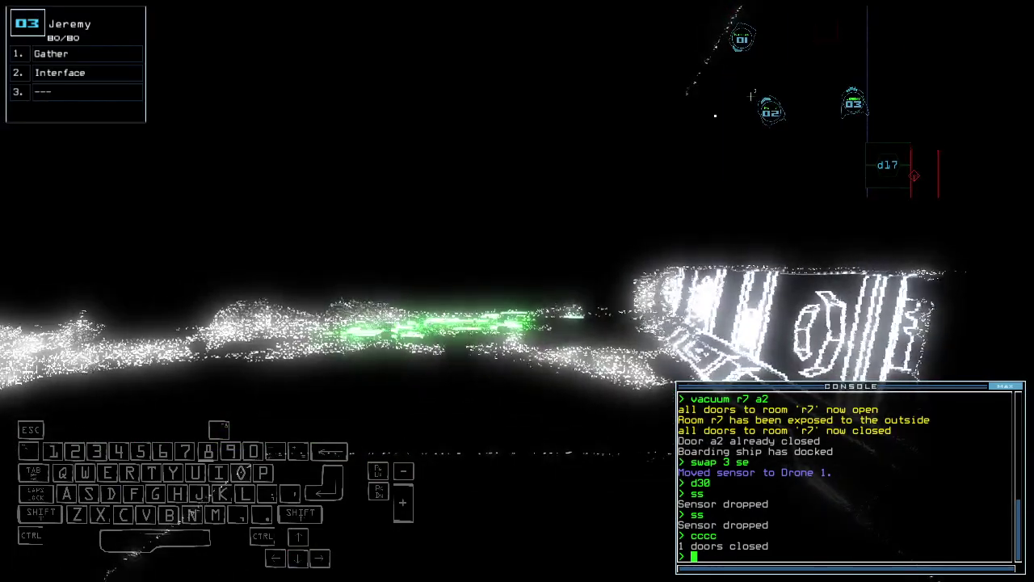
pyautogui.press('2')
pyautogui.press('Up')
pyautogui.press('Tab')
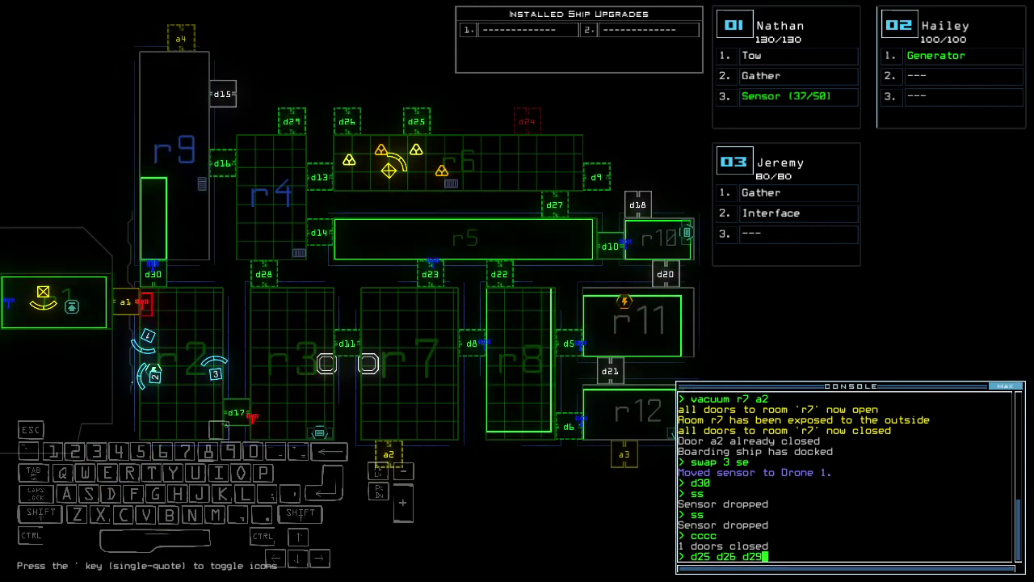
pyautogui.write('d8 d5')
# Step: Close doors d25, d26, d29, d8 and d5, and open all doors to room r1
pyautogui.press('Return')
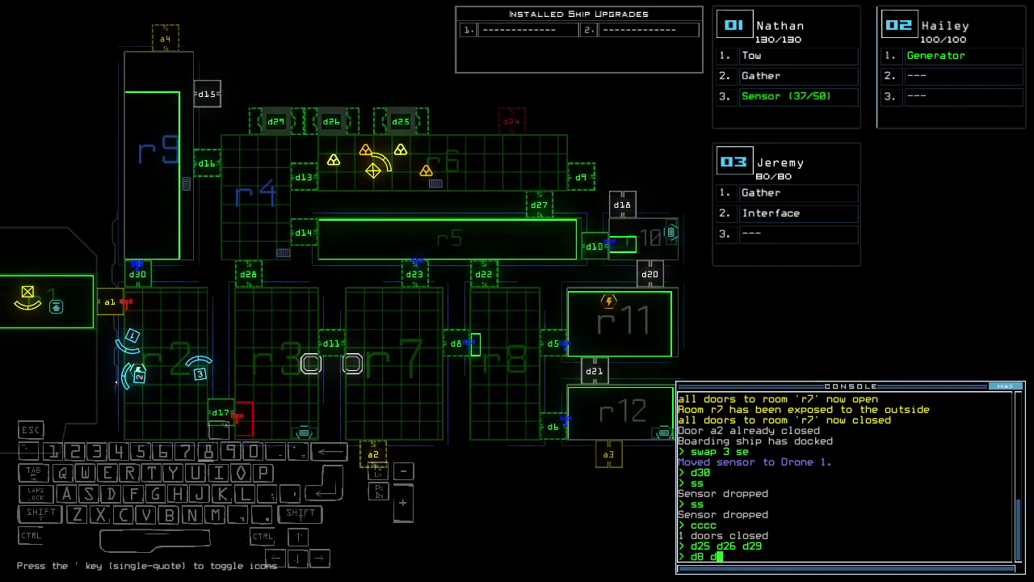
pyautogui.press('Return')
pyautogui.write('1')
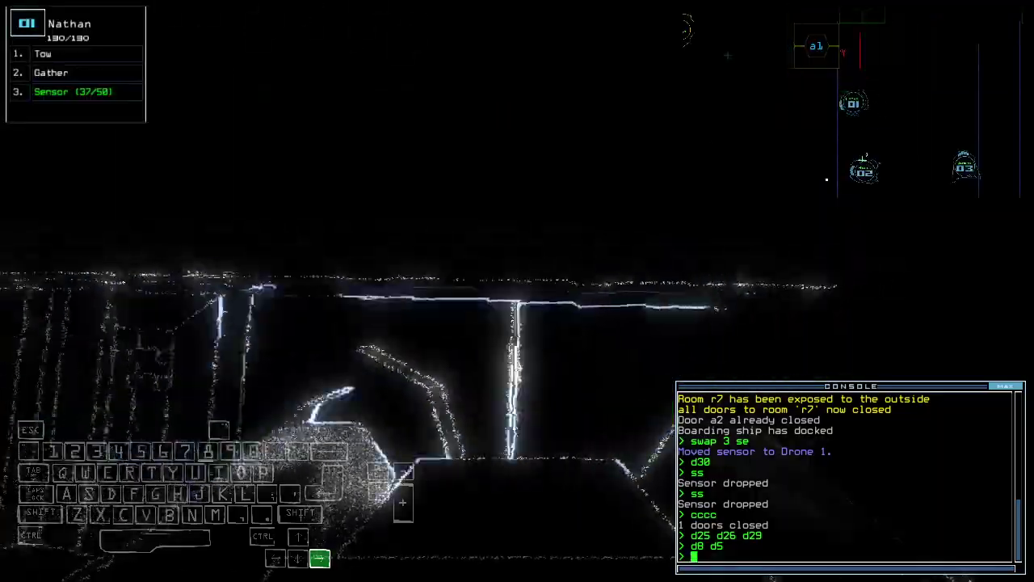
pyautogui.write('arr')
pyautogui.press('Return')
pyautogui.press('Up')
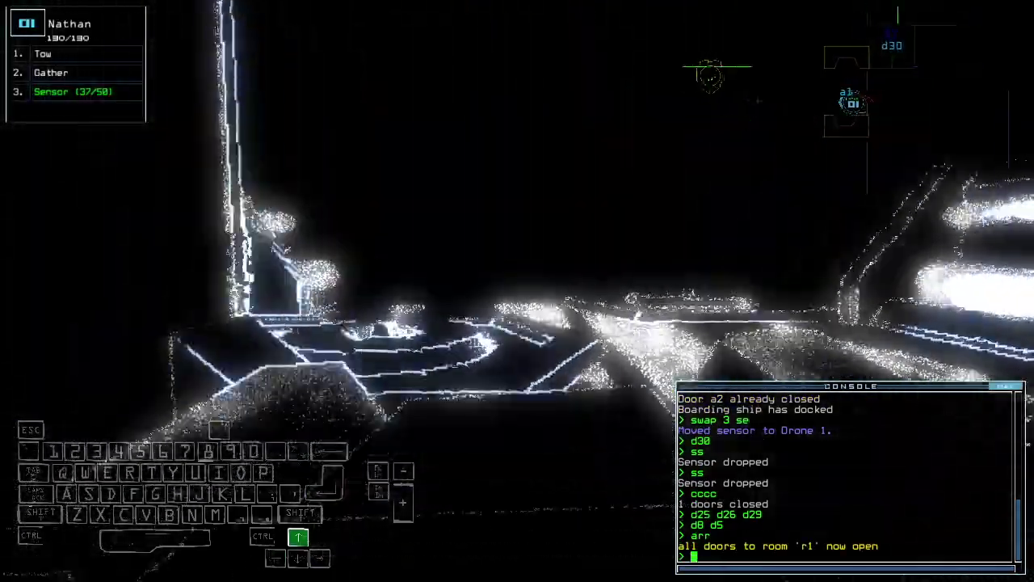
pyautogui.press('Tab')
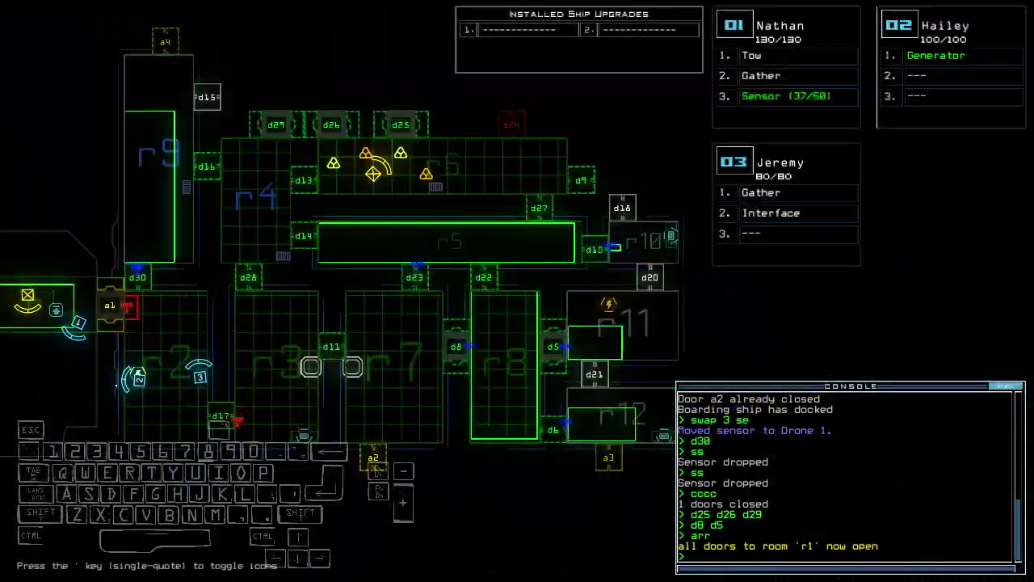
# Step: Drive drone 03 into the next room and bring drone 02 back into the ship
pyautogui.press('2')
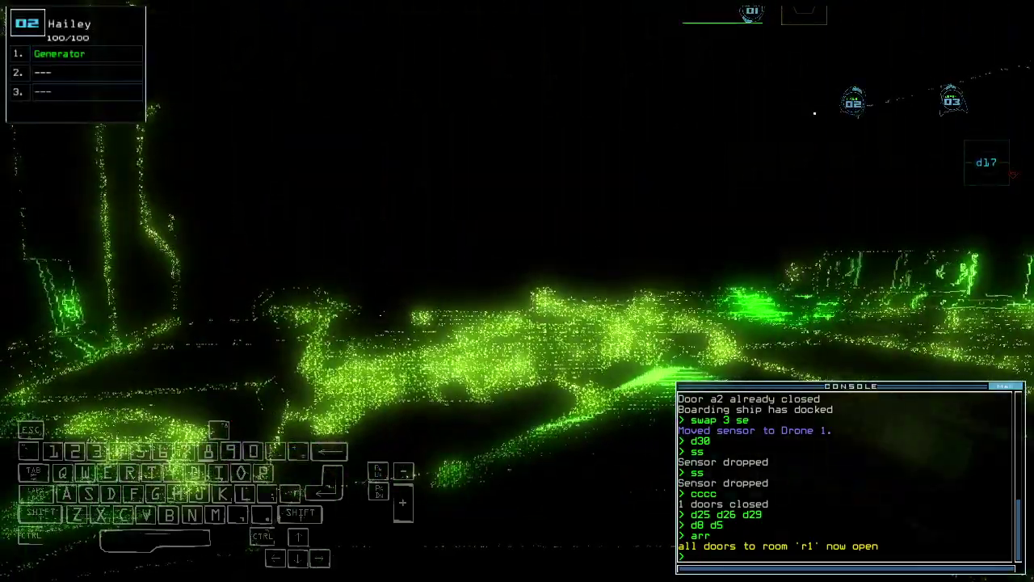
pyautogui.press('3')
pyautogui.press('Up')
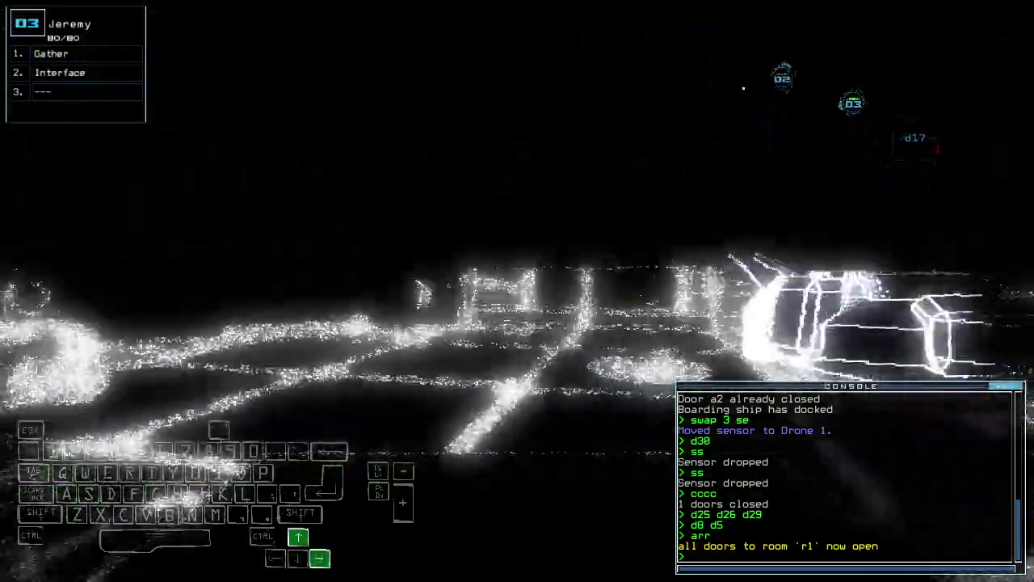
pyautogui.press('Up')
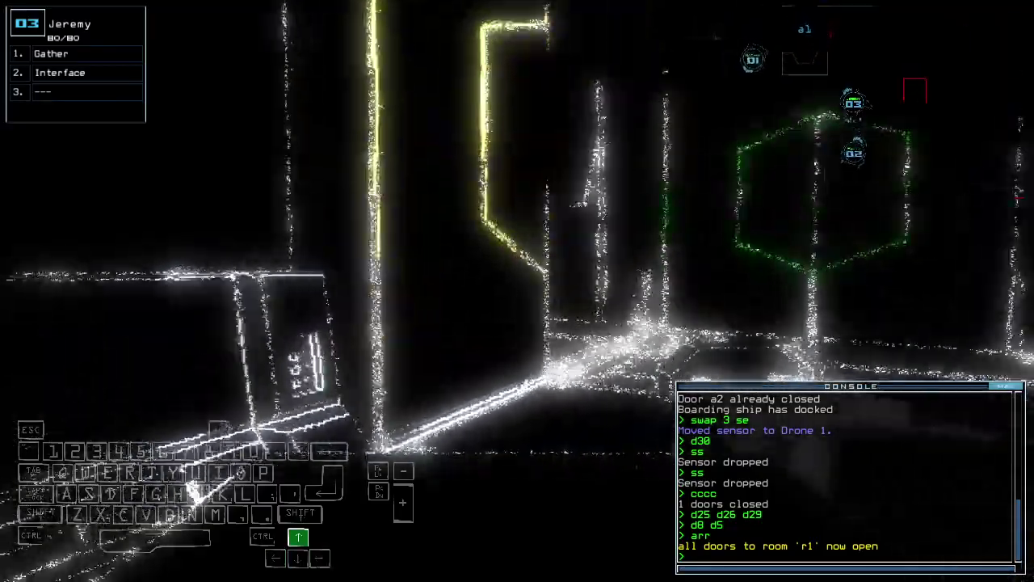
pyautogui.press('Right')
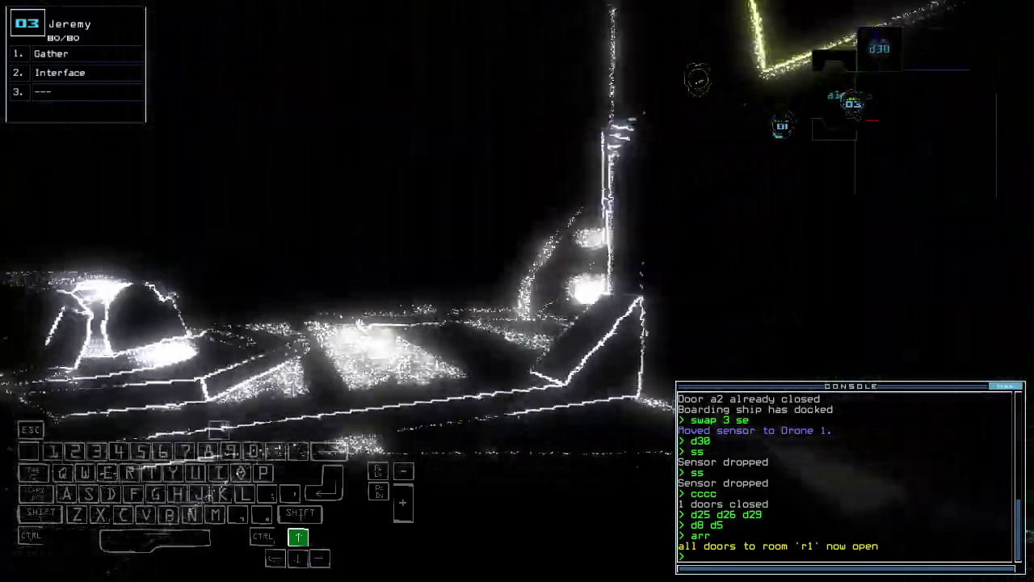
pyautogui.press('2')
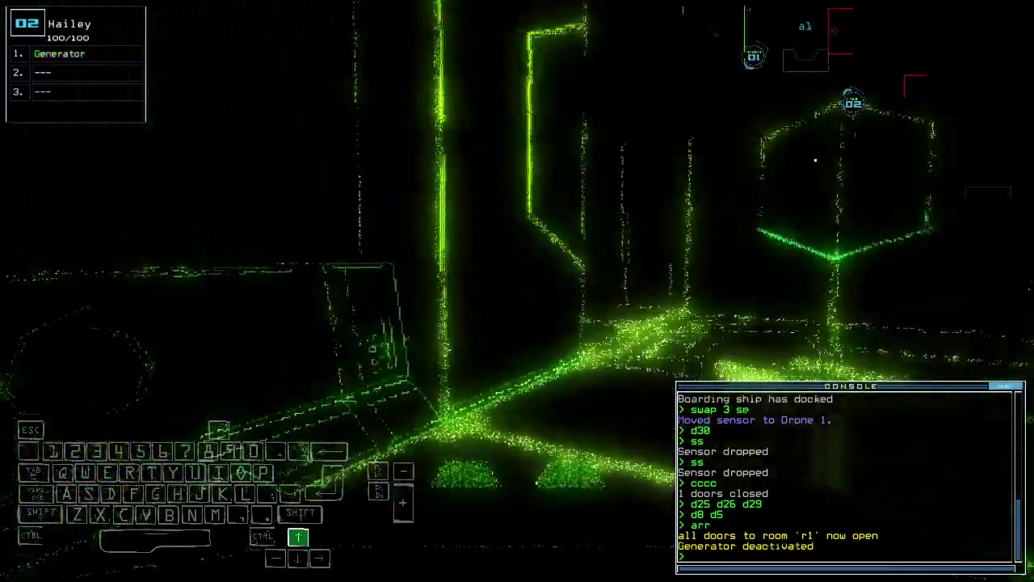
pyautogui.press('Right')
pyautogui.press('Down')
# Step: Redock the boarding ship at airlock a2 and open all doors to room r1
pyautogui.press('Tab')
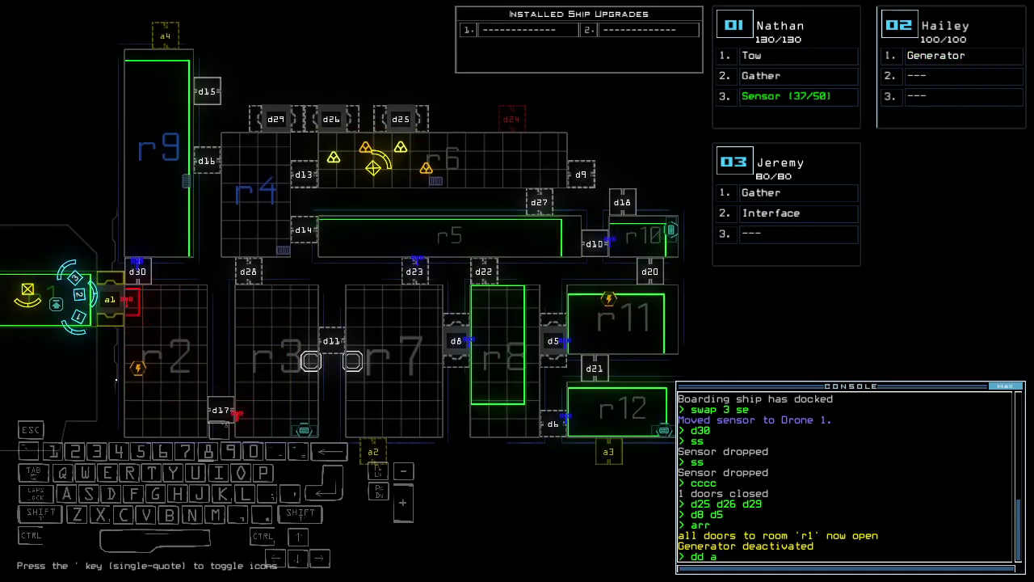
pyautogui.write('2')
pyautogui.press('Return')
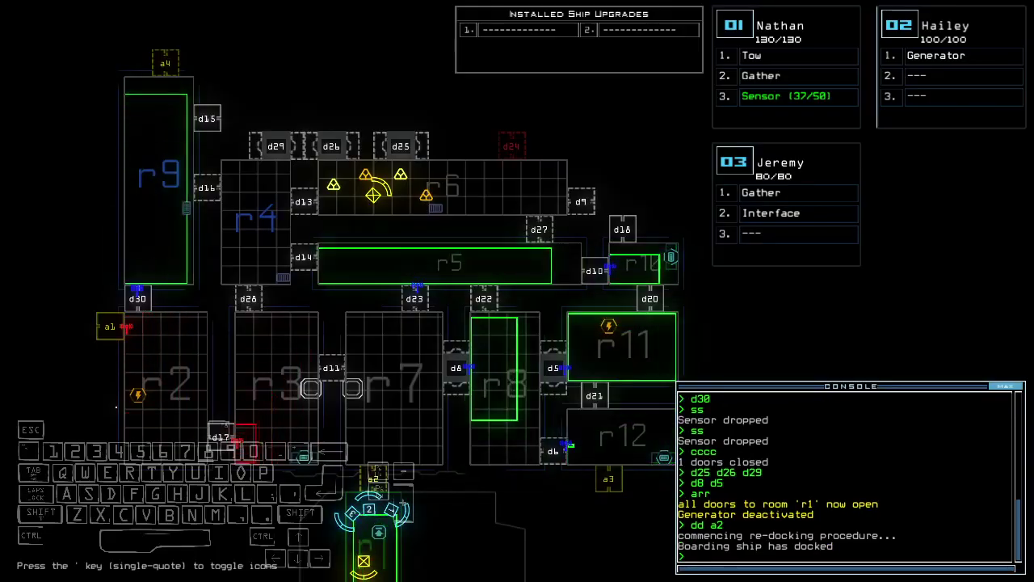
pyautogui.write('2arr')
pyautogui.press('Return')
pyautogui.press('Up')
pyautogui.press('Up')
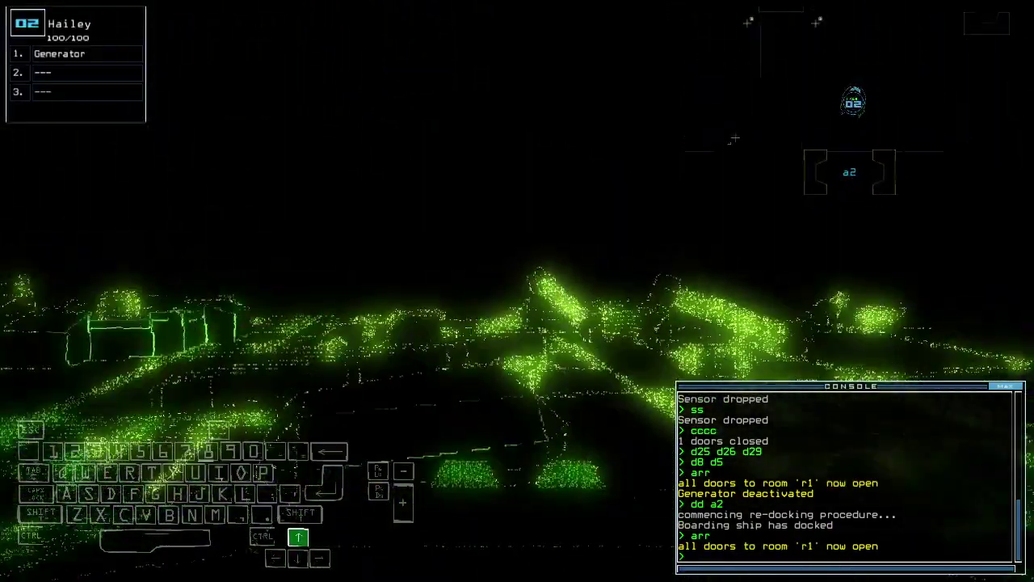
# Step: Drive drone 02 forward toward doors d8 and d5
pyautogui.press('Escape')
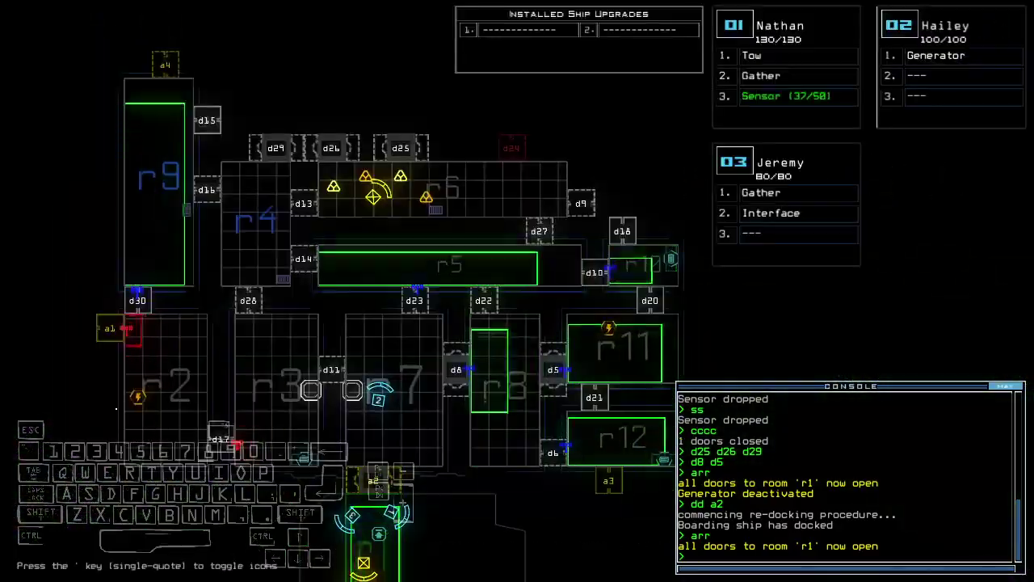
pyautogui.press('2')
pyautogui.press('Up')
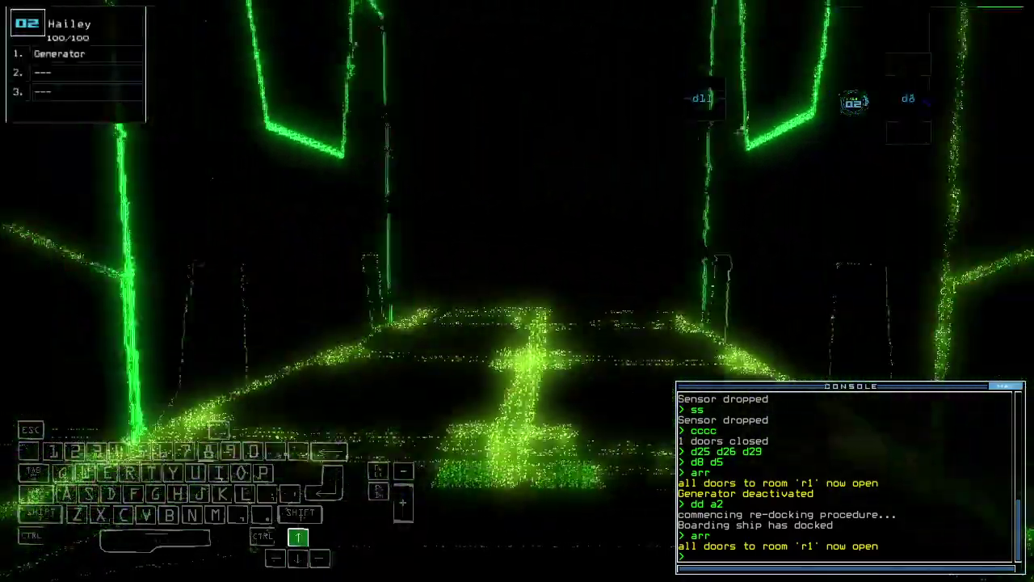
pyautogui.press('Up')
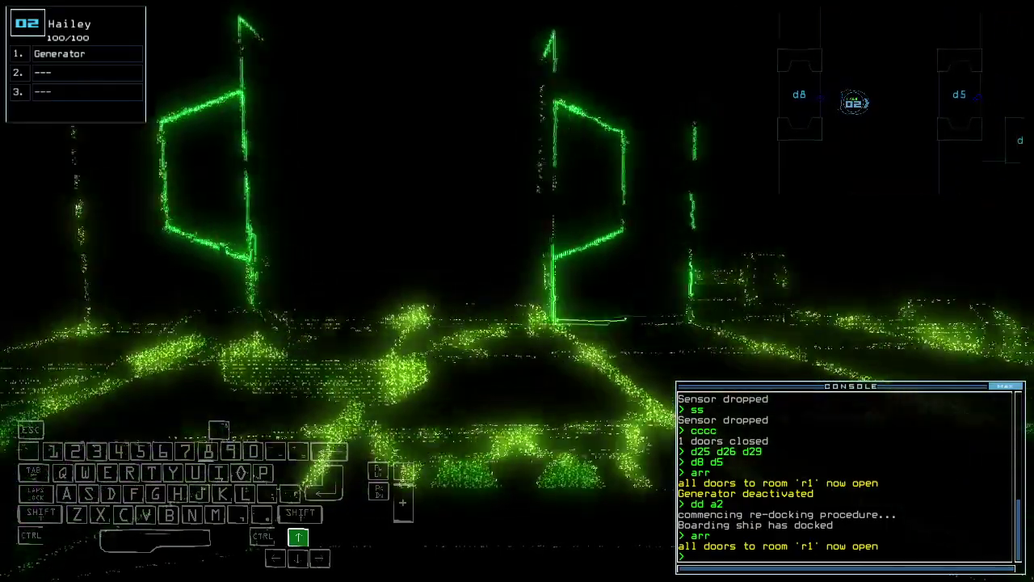
# Step: Redock the boarding ship at airlock a3 and check the mission time (00:07:55)
pyautogui.press('Escape')
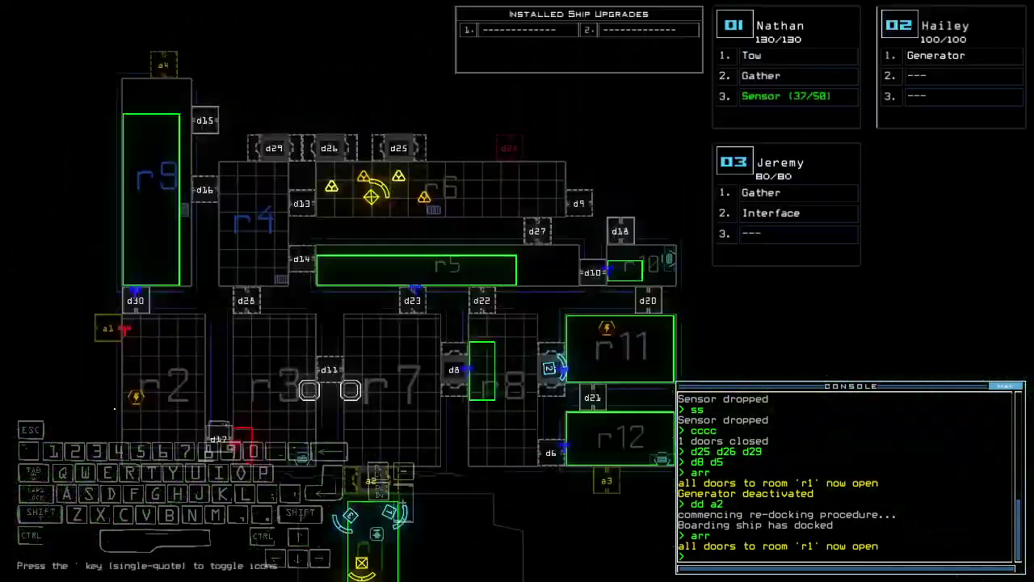
pyautogui.write('dd a3')
pyautogui.press('Return')
pyautogui.write('te')
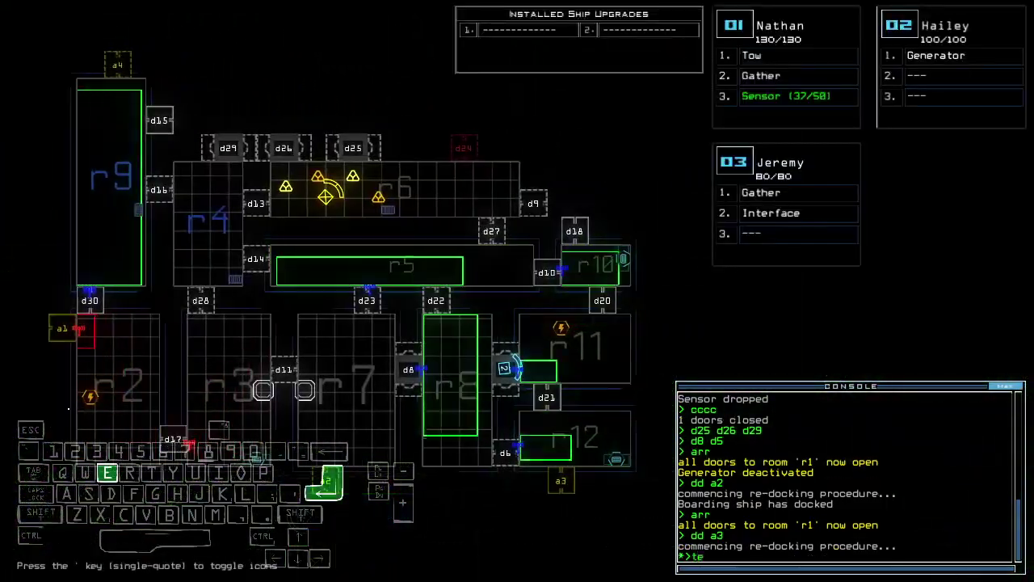
pyautogui.press('Return')
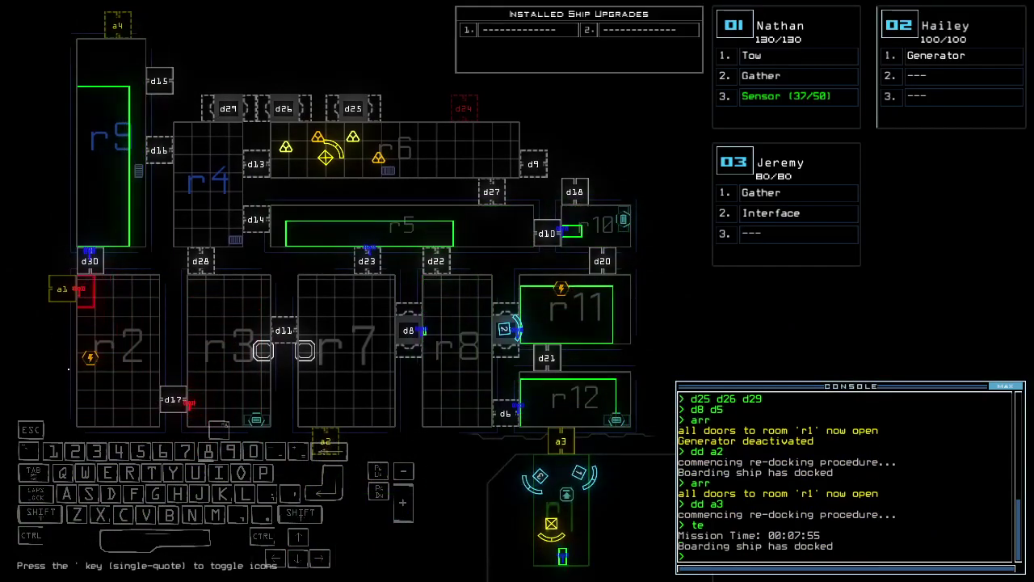
pyautogui.write('3swap')
# Step: Swap the sensor upgrade from drone 01 to drone 03
pyautogui.press('Return')
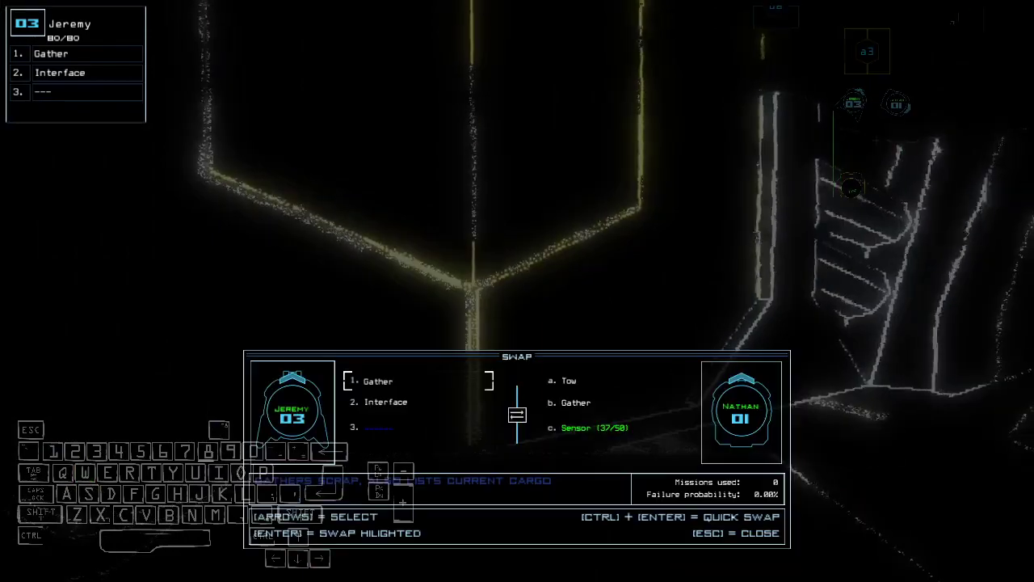
pyautogui.press('Down')
pyautogui.press('Down')
pyautogui.press('Return')
pyautogui.press('space')
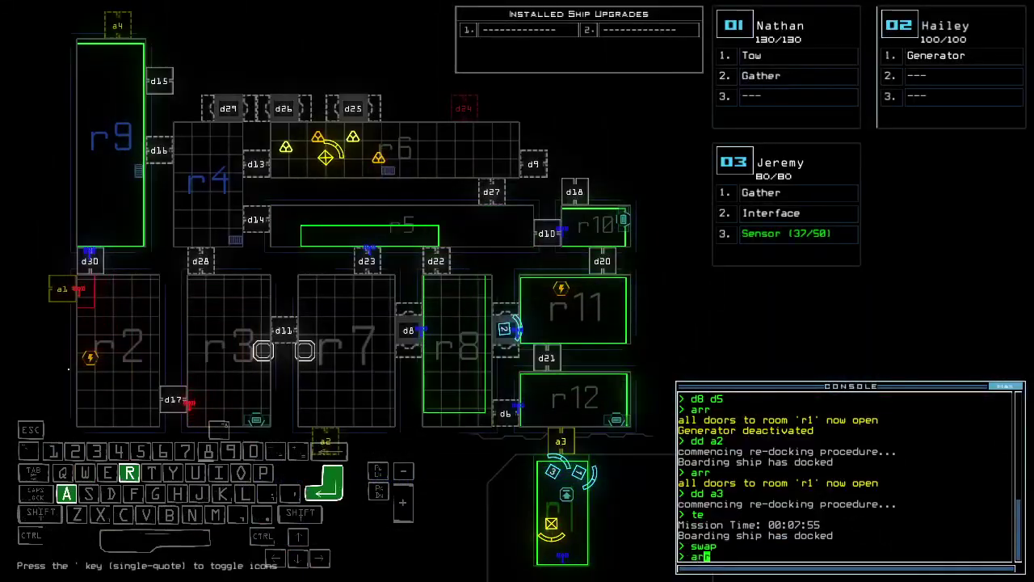
pyautogui.write('r')
# Step: Open room r1's doors and activate the generator with drone 02
pyautogui.press('Return')
pyautogui.press('2')
pyautogui.press('space')
pyautogui.write('g')
pyautogui.press('Return')
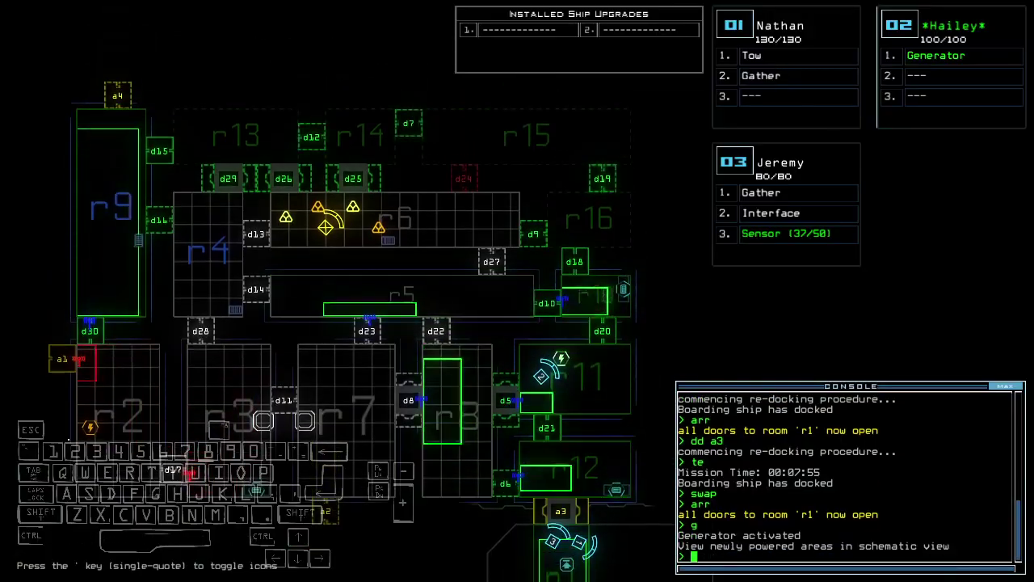
# Step: Drive drone 03 around the corner and run an interface scan for new items
pyautogui.press('3')
pyautogui.press('Up')
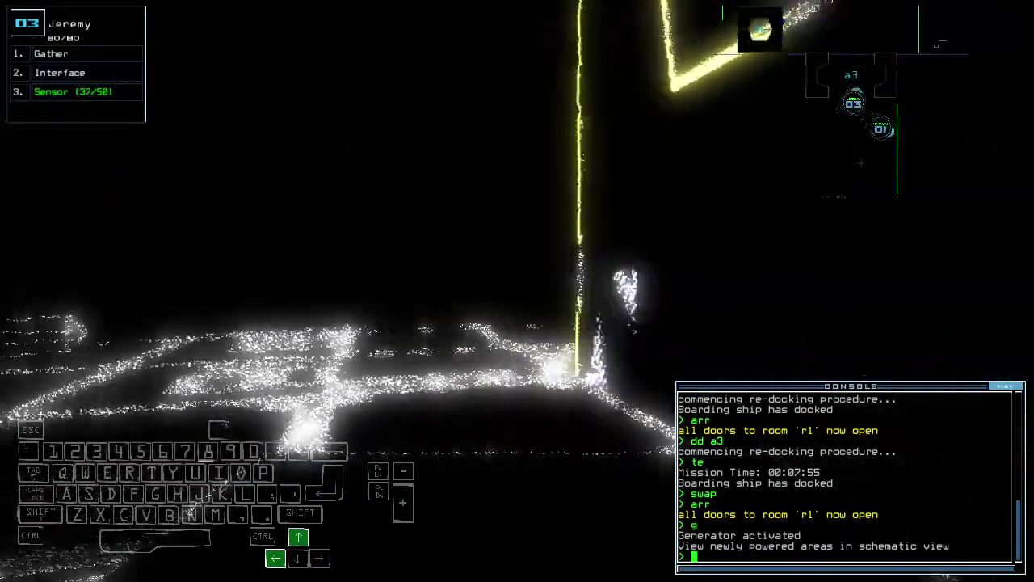
pyautogui.press('Right')
pyautogui.write('i3')
pyautogui.press('Return')
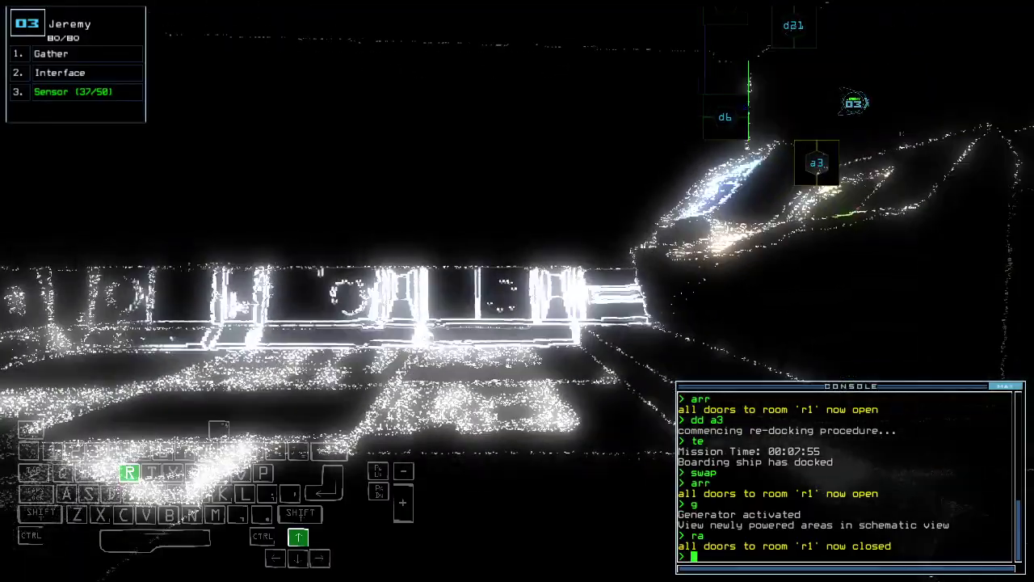
pyautogui.press('space')
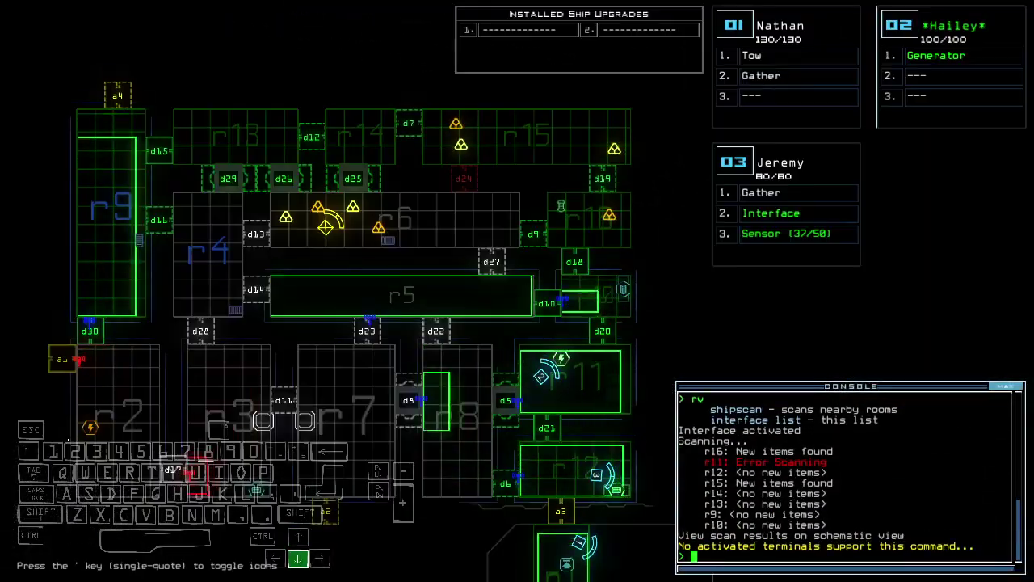
# Step: Drive drone 03 forward, toggling doors d21, d20 and d18 and closing nearby doors
pyautogui.press('space')
pyautogui.press('Up')
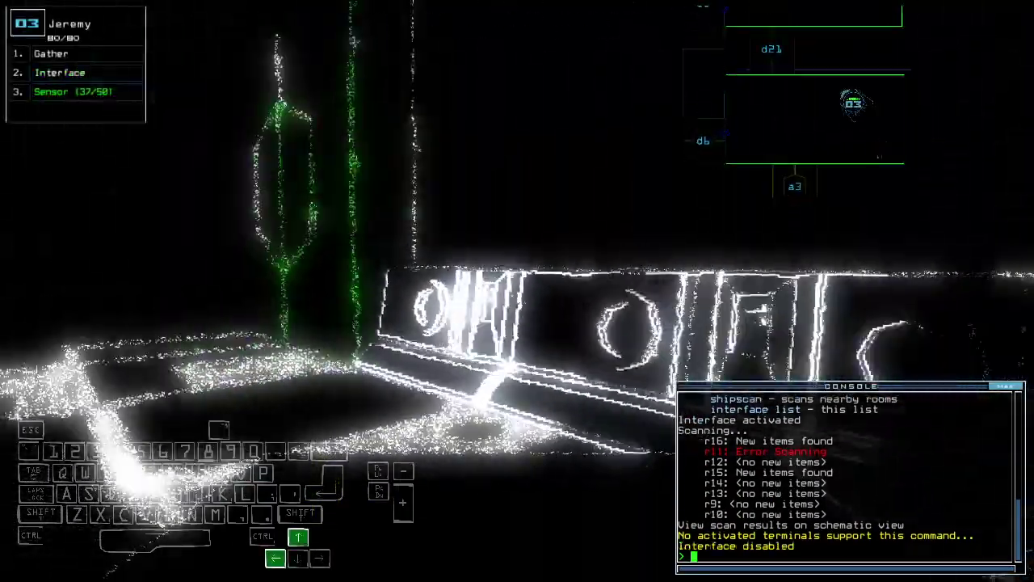
pyautogui.write('d21')
pyautogui.press('Return')
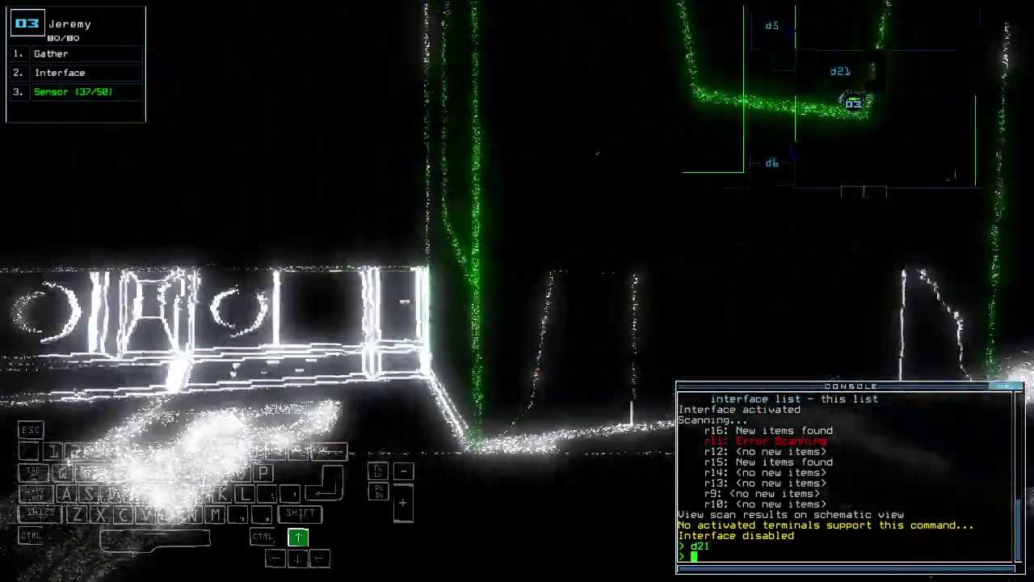
pyautogui.write('cccc')
pyautogui.press('Return')
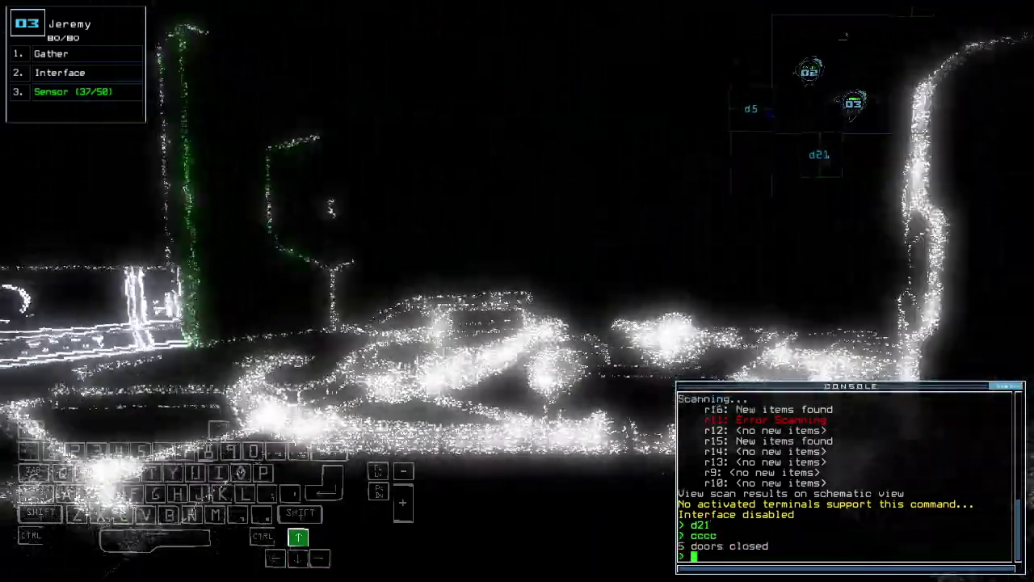
pyautogui.write('d20')
pyautogui.press('Return')
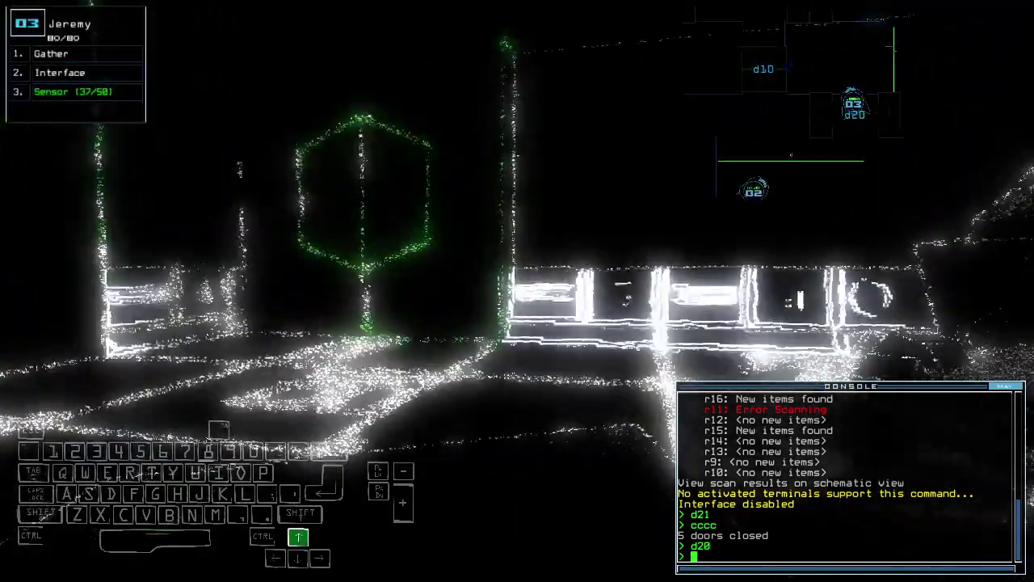
pyautogui.write('d18')
pyautogui.press('Tab')
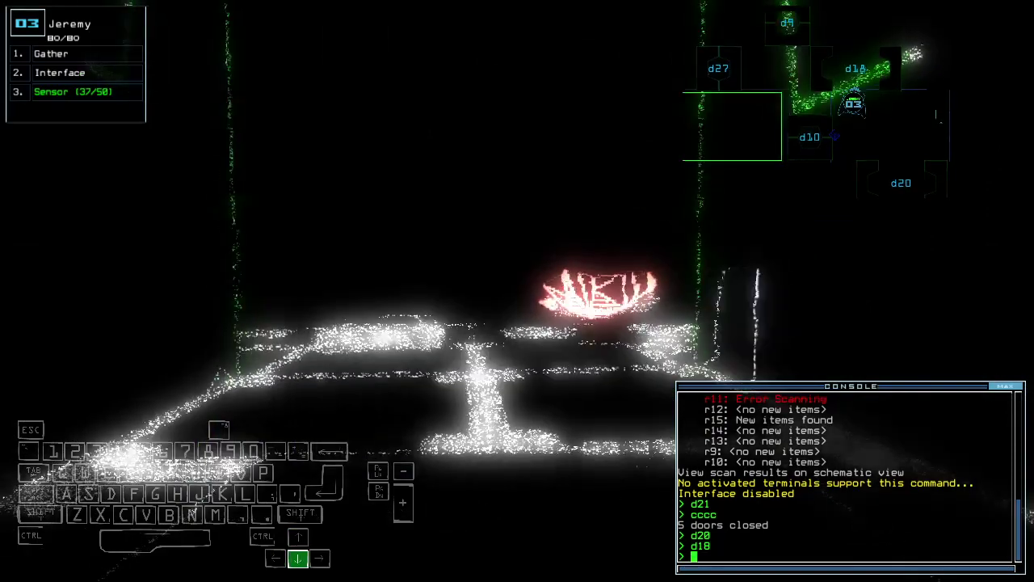
pyautogui.write('cccc')
pyautogui.press('Return')
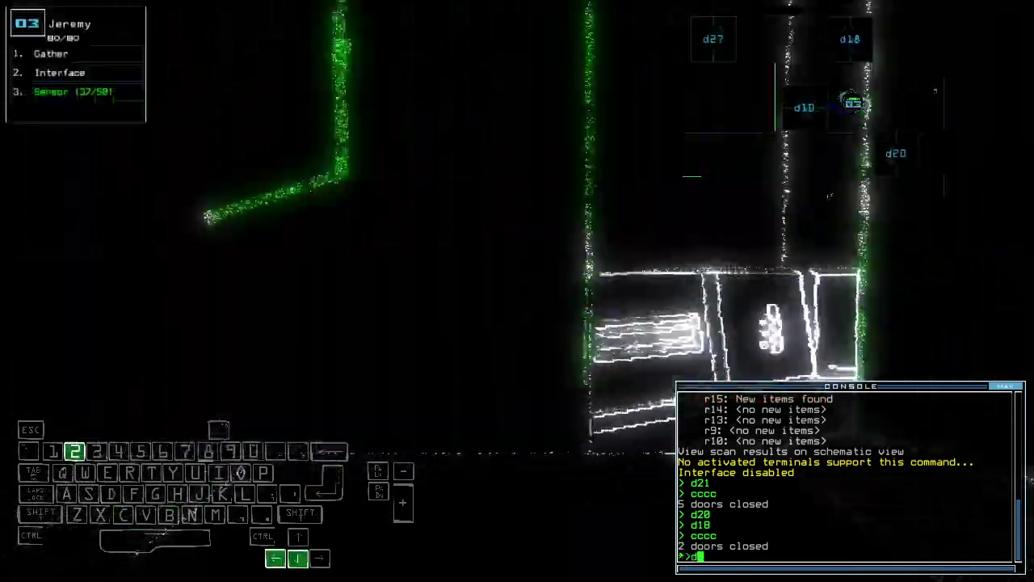
pyautogui.write('d20')
# Step: Advance drone 03 through doors d20, d18 and d16, closing doors behind it
pyautogui.press('Return')
pyautogui.press('Down')
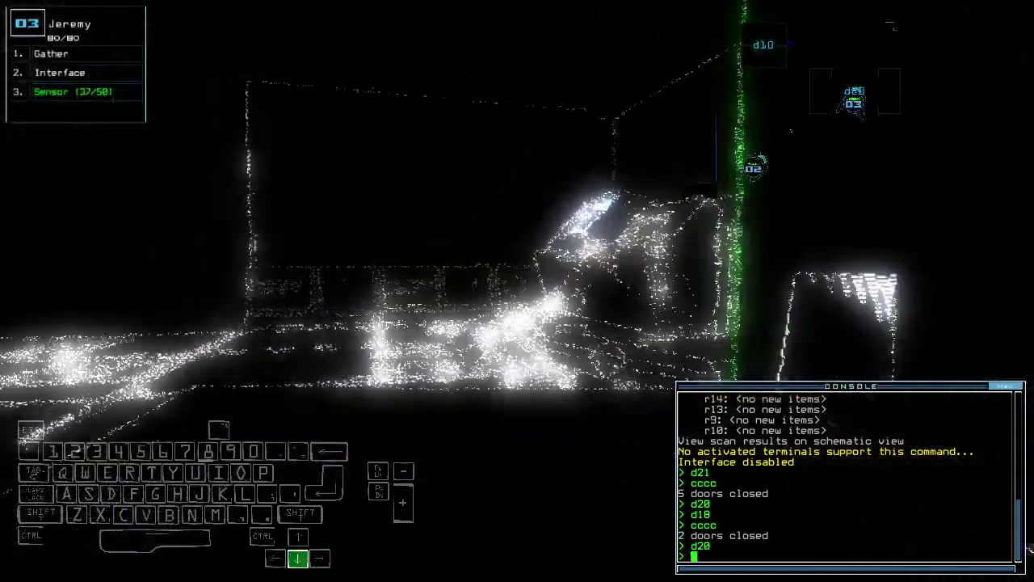
pyautogui.write('cccc')
pyautogui.press('Return')
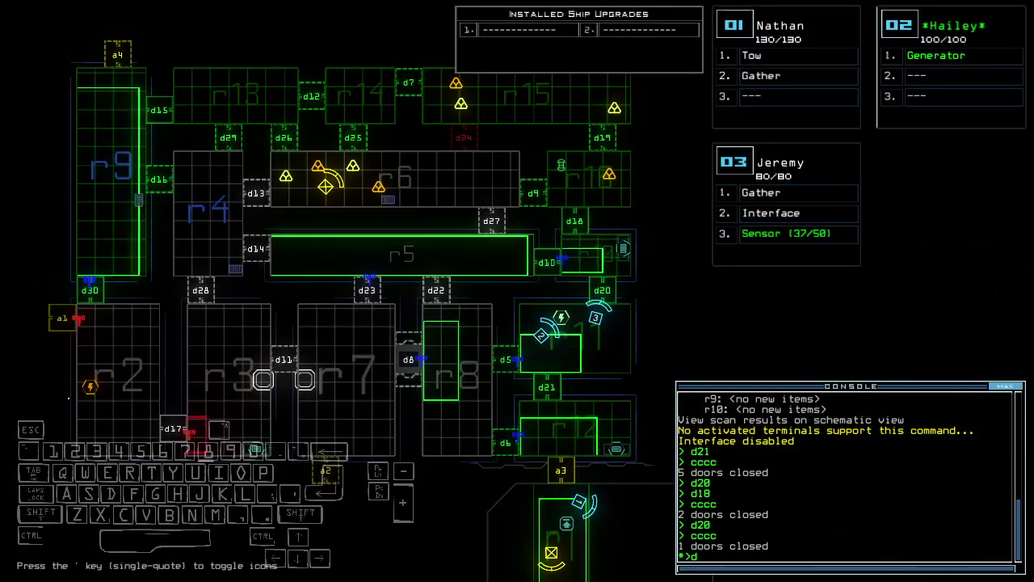
pyautogui.write('8')
pyautogui.press('Return')
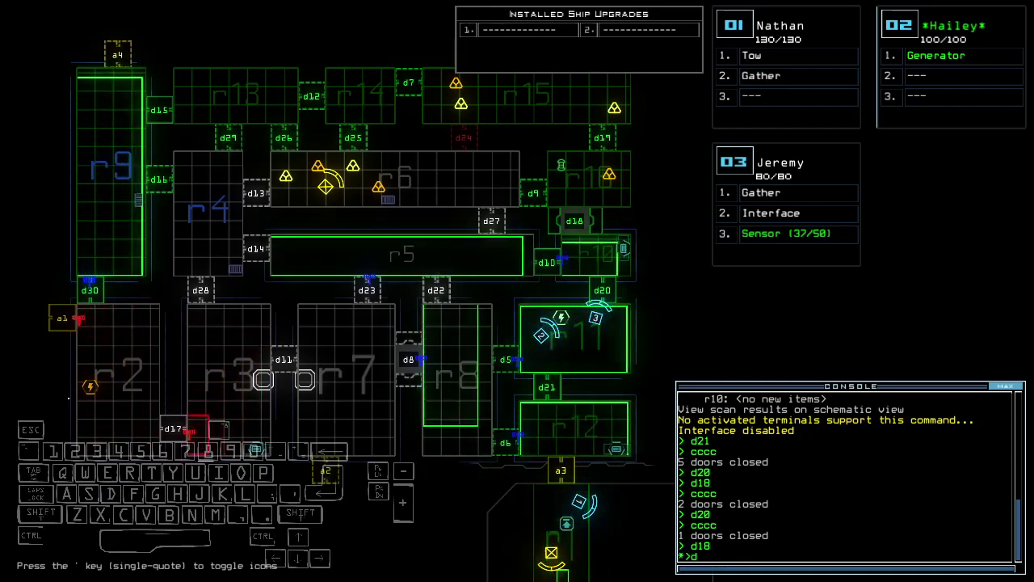
pyautogui.write('16')
pyautogui.press('Return')
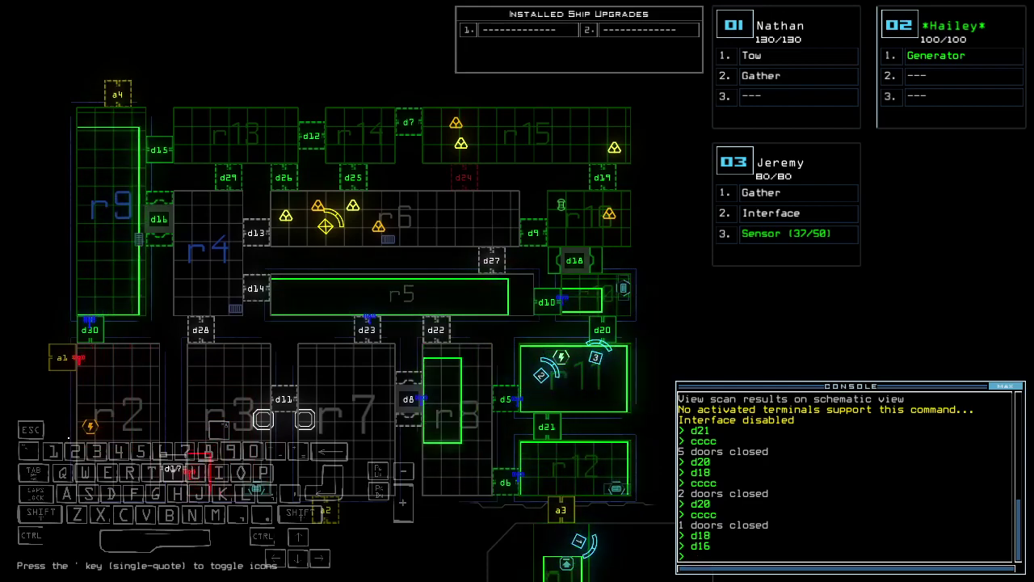
pyautogui.press('Return')
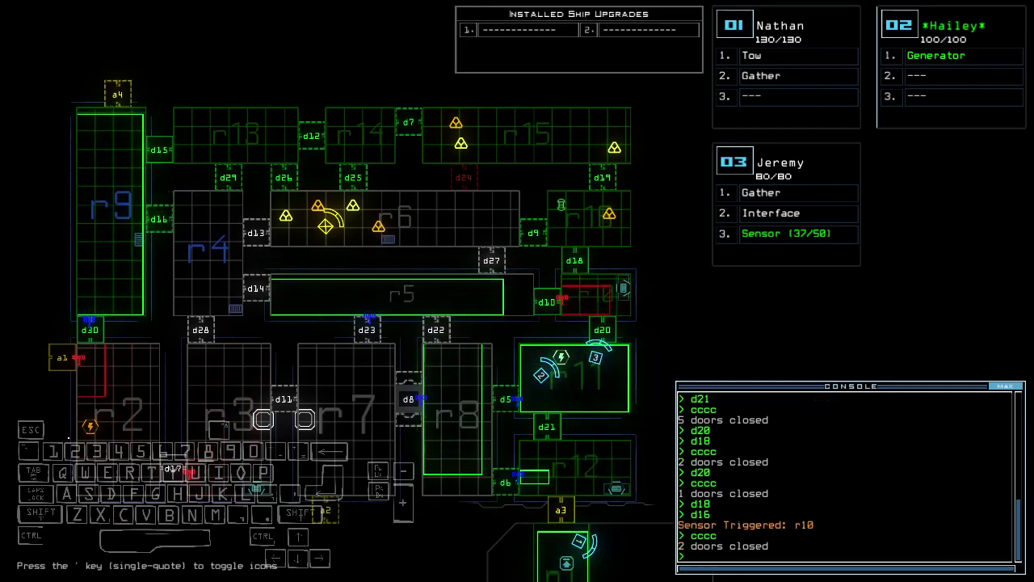
pyautogui.write('d16')
pyautogui.press('Return')
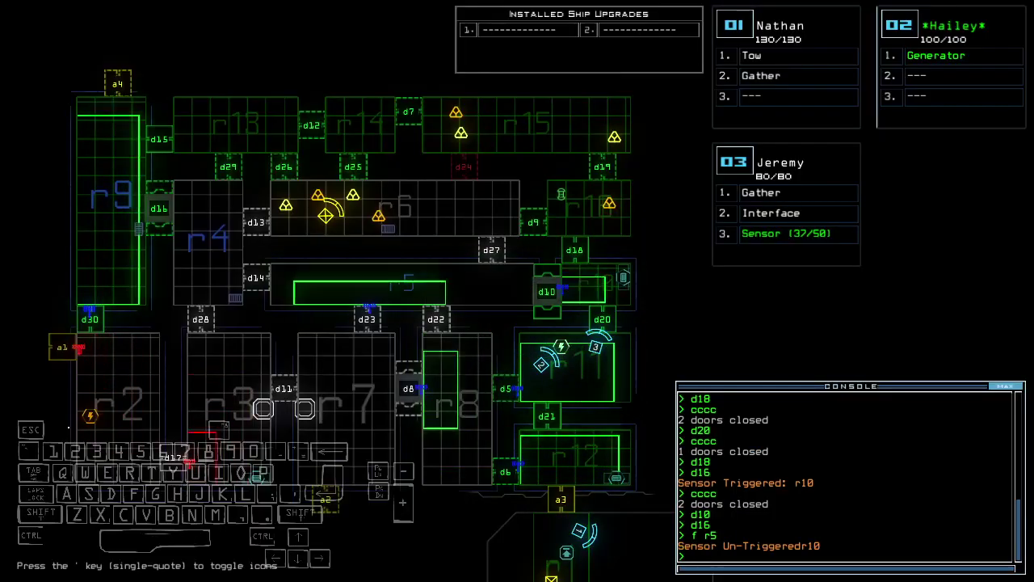
pyautogui.write('d10d')
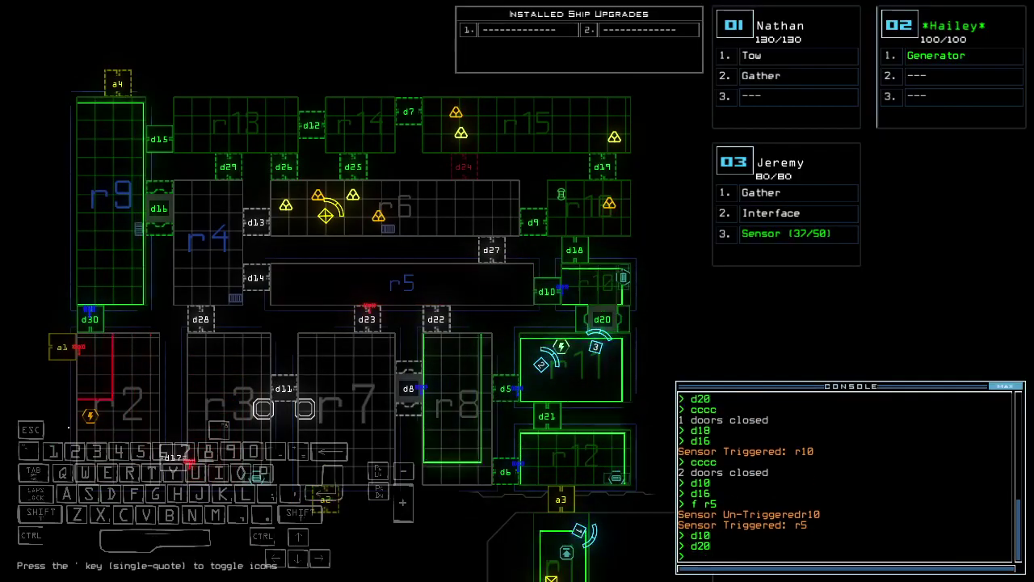
# Step: Open door d18 and drop a motion sensor with drone 03
pyautogui.press('Up')
pyautogui.write('d18')
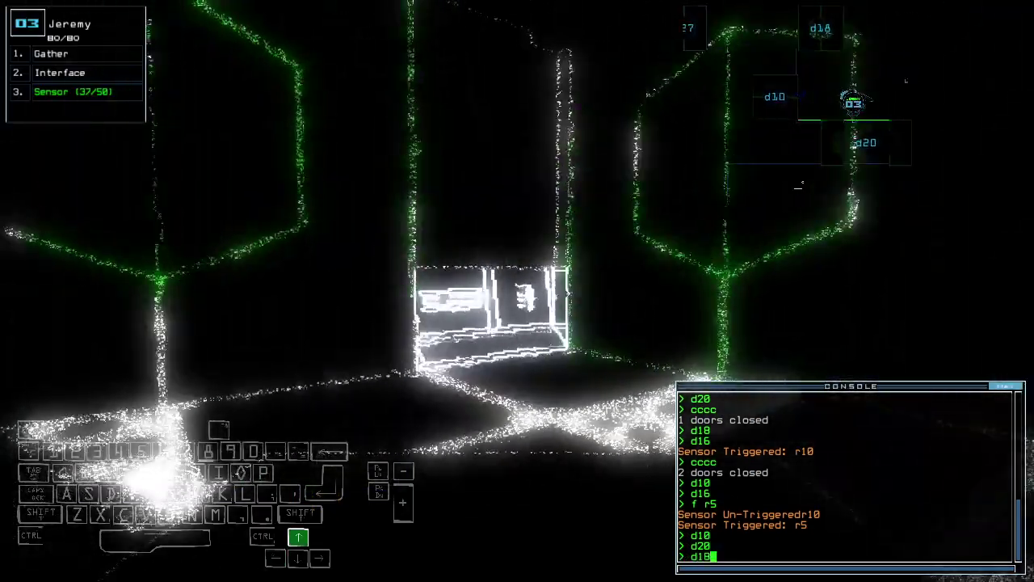
pyautogui.press('Return')
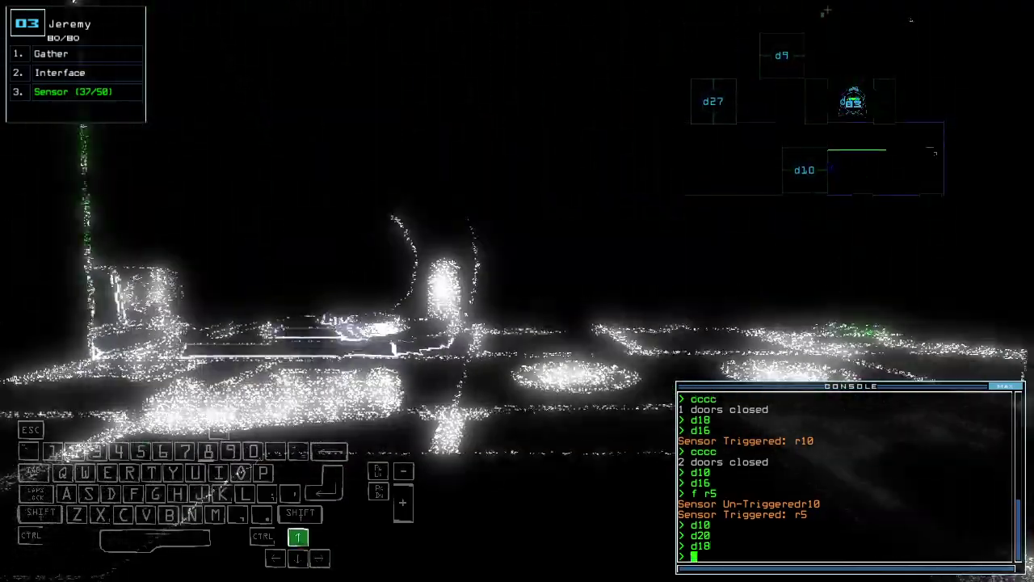
pyautogui.write('ss')
pyautogui.press('Return')
pyautogui.press('Right')
pyautogui.write('g')
# Step: Collect the room's scrap and fuel (1 P-Fuel, 1 J-Fuel)
pyautogui.press('Return')
pyautogui.press('Up')
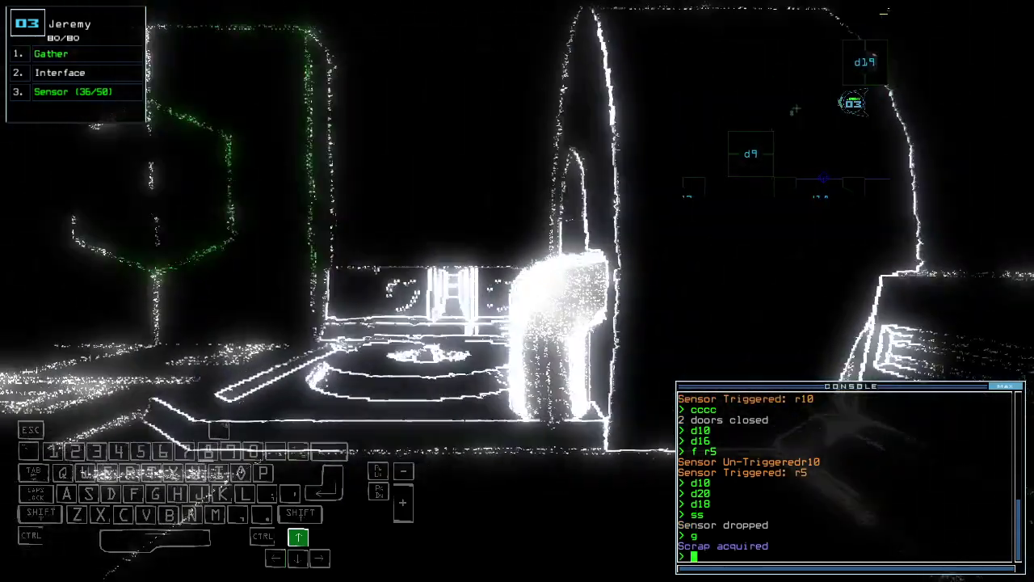
pyautogui.write('g')
pyautogui.press('Return')
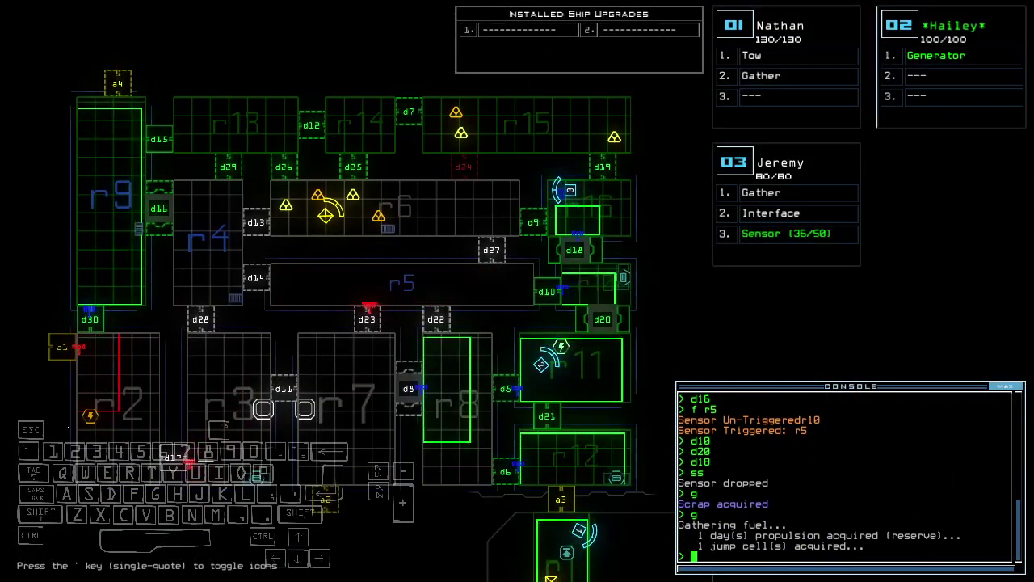
# Step: Open door d19 and close the four doors around drone 03
pyautogui.press('Up')
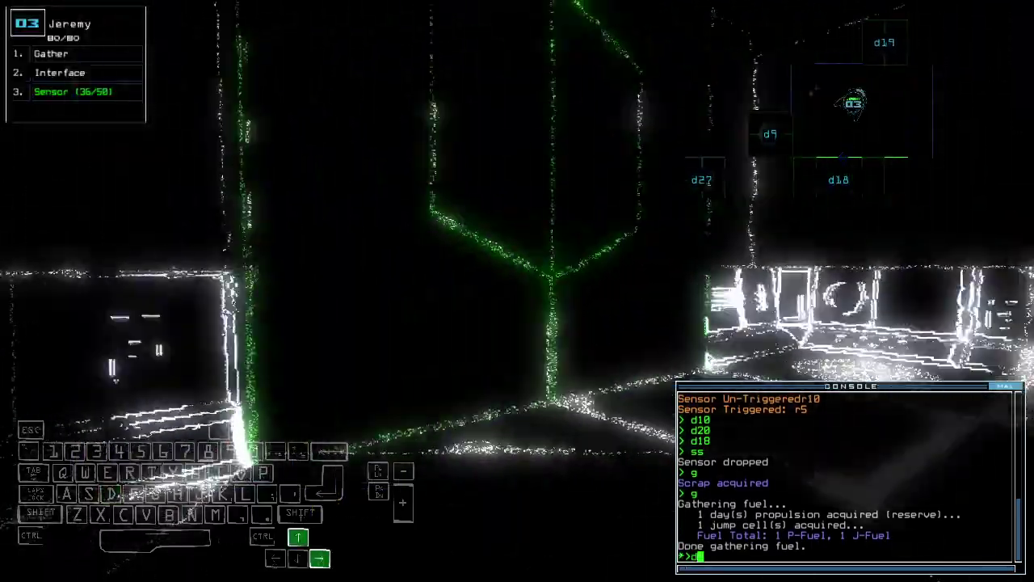
pyautogui.write('d19')
pyautogui.press('Return')
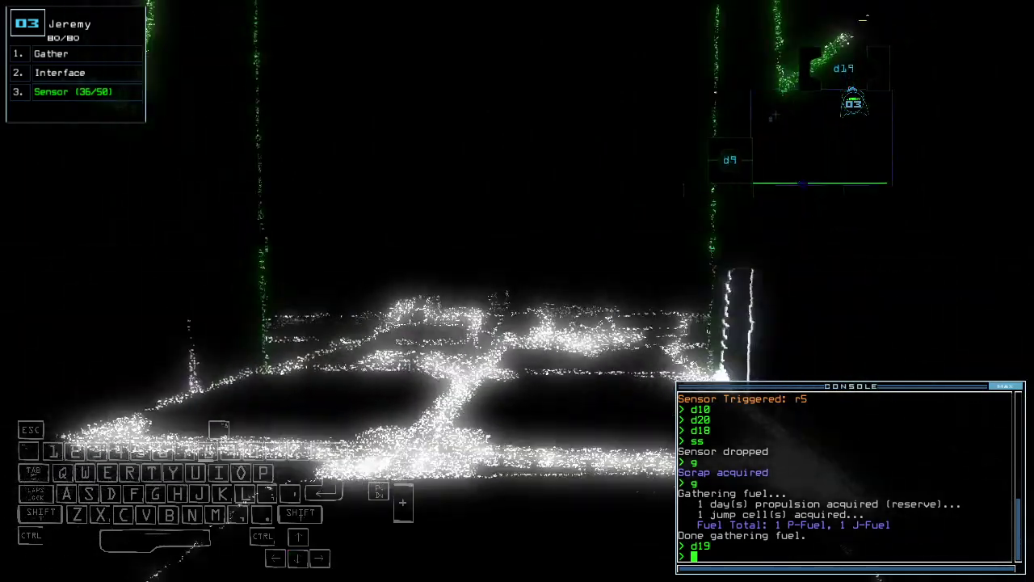
pyautogui.write('ccc')
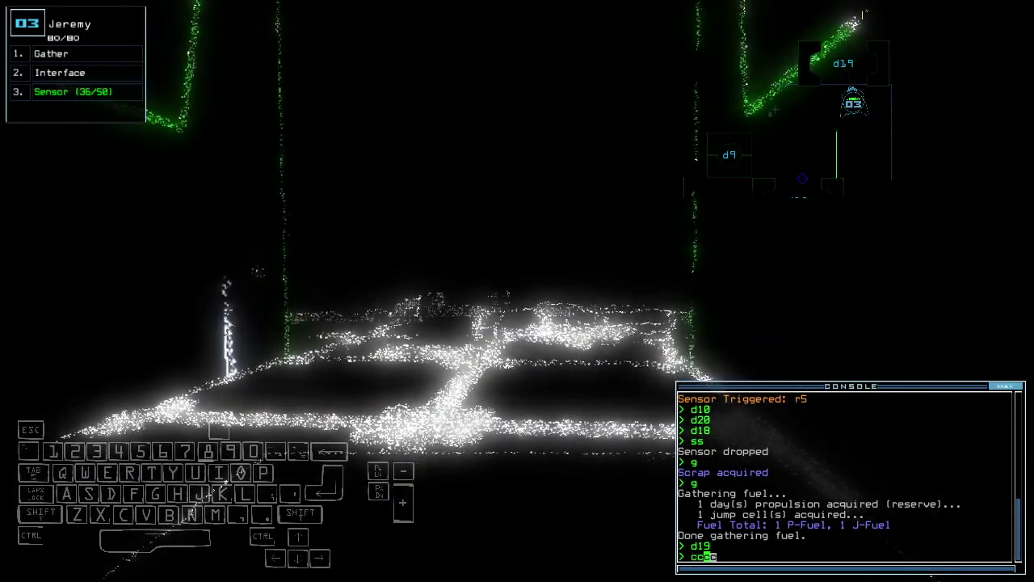
pyautogui.write('cc')
pyautogui.press('Return')
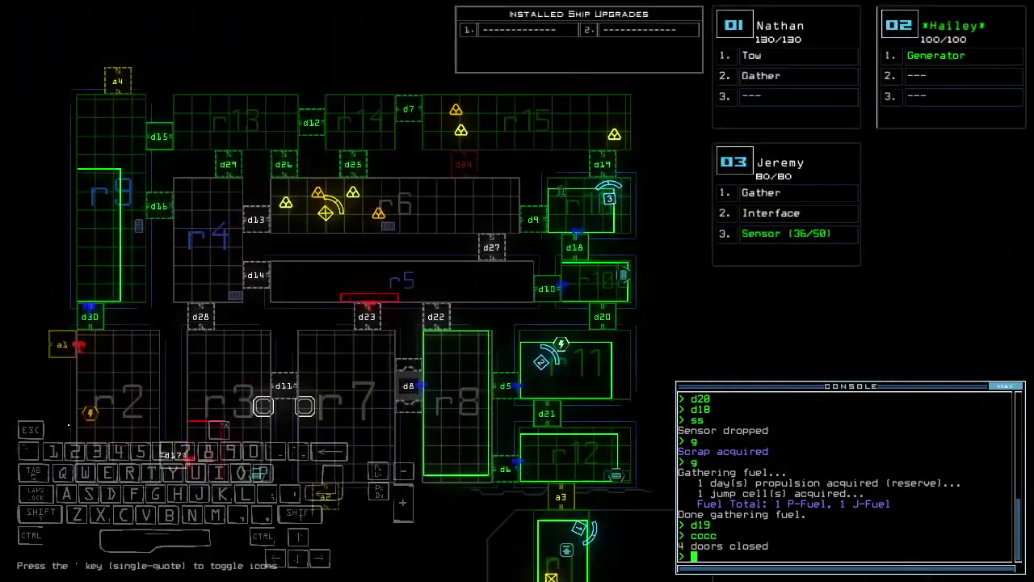
# Step: Drive drone 03 through door d18 and close the door behind it
pyautogui.press('3')
pyautogui.press('Up')
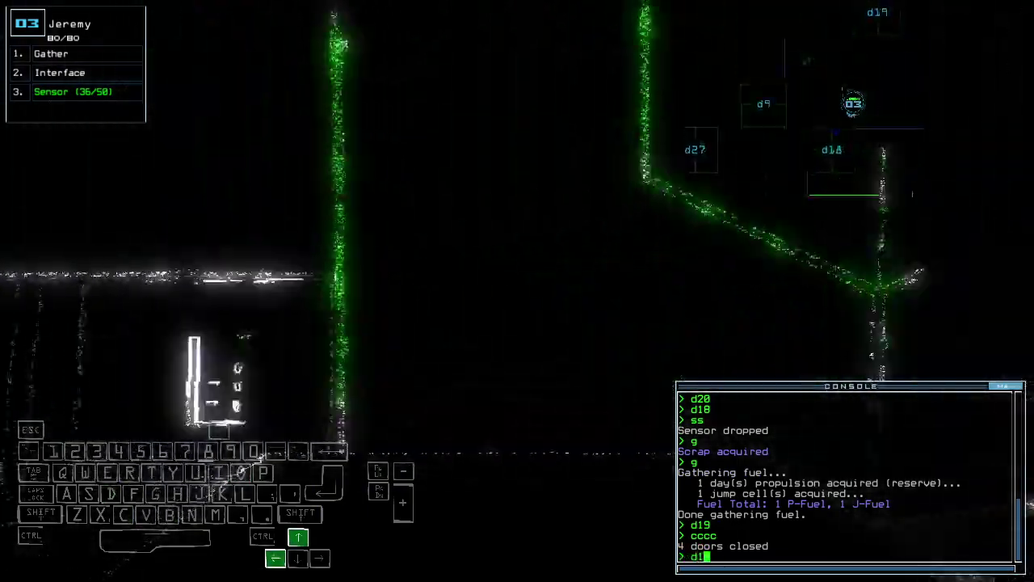
pyautogui.write('8')
pyautogui.press('Return')
pyautogui.press('Right')
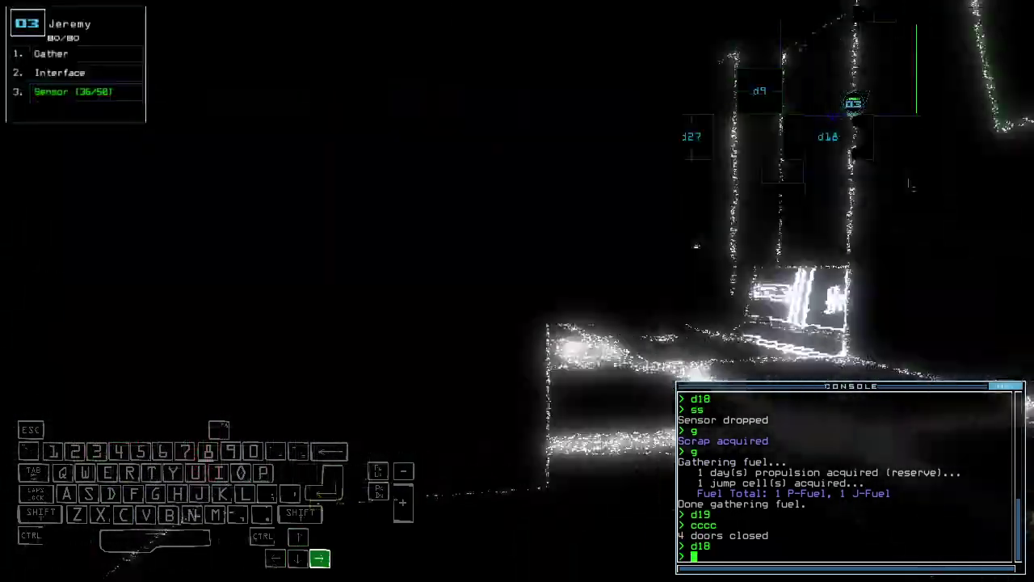
pyautogui.press('Up')
pyautogui.press('Left')
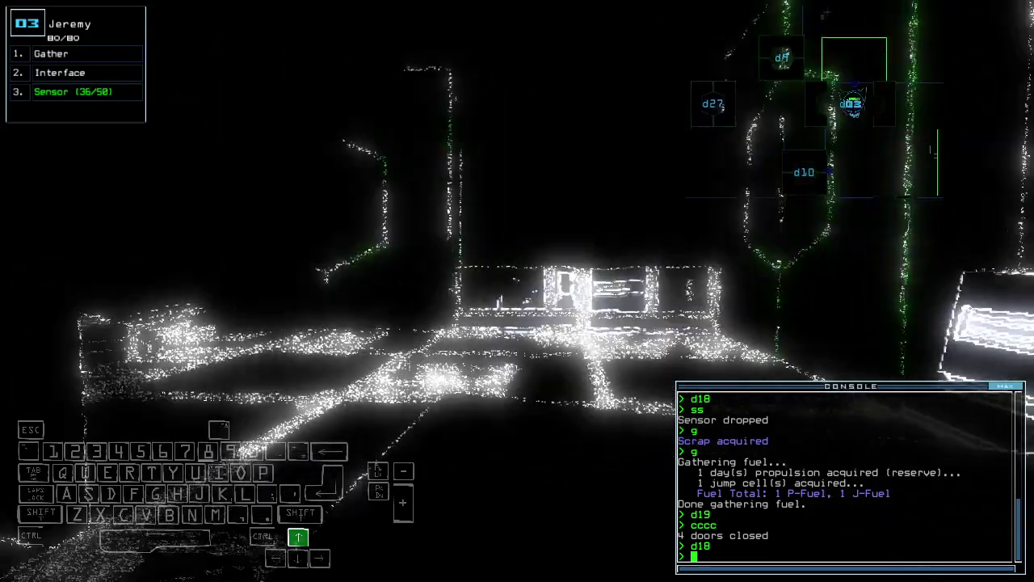
pyautogui.write('cccc')
pyautogui.press('Return')
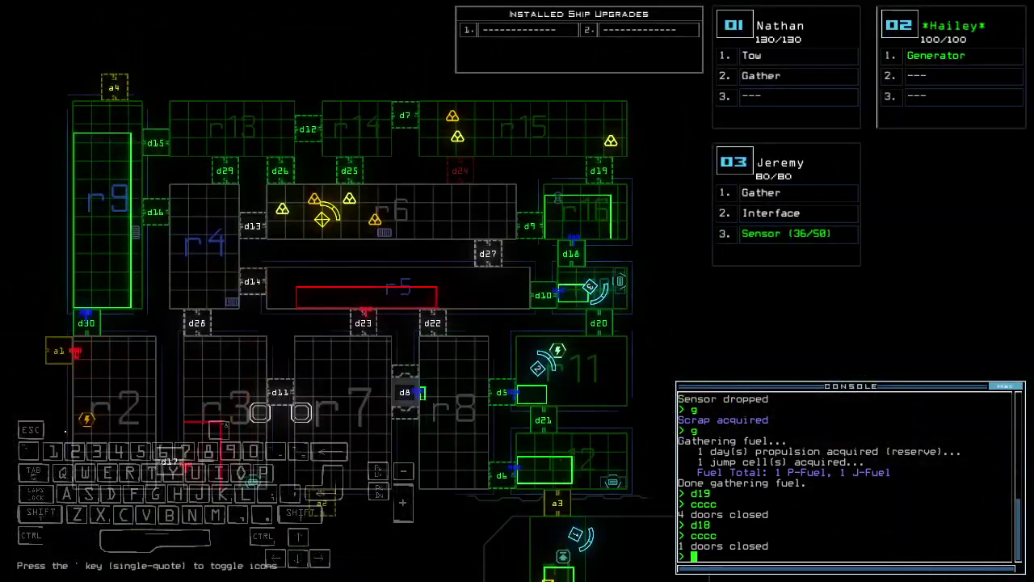
pyautogui.write('20')
# Step: Open doors d20 and d21, then reposition drone 02
pyautogui.press('Return')
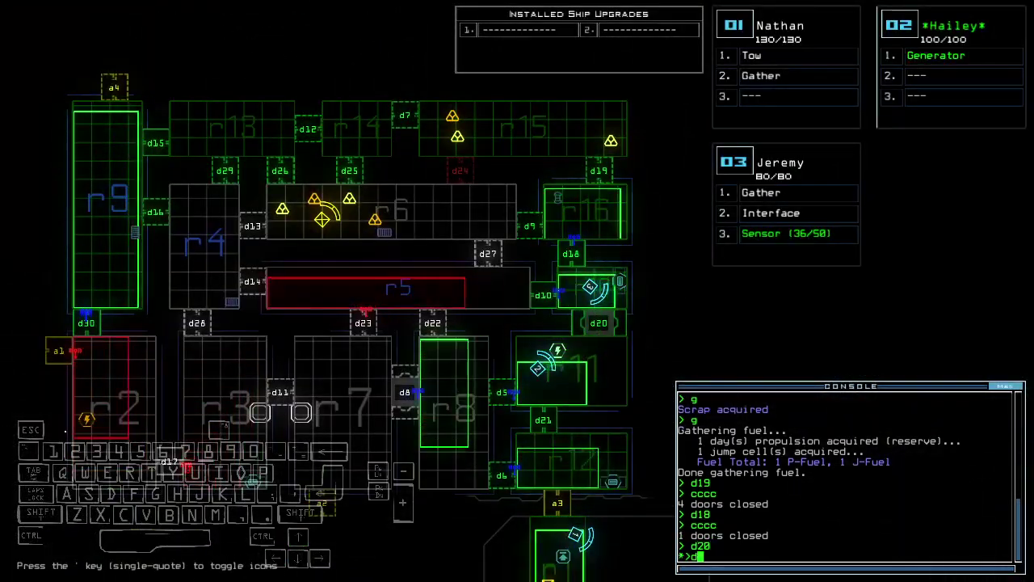
pyautogui.write('21')
pyautogui.press('Return')
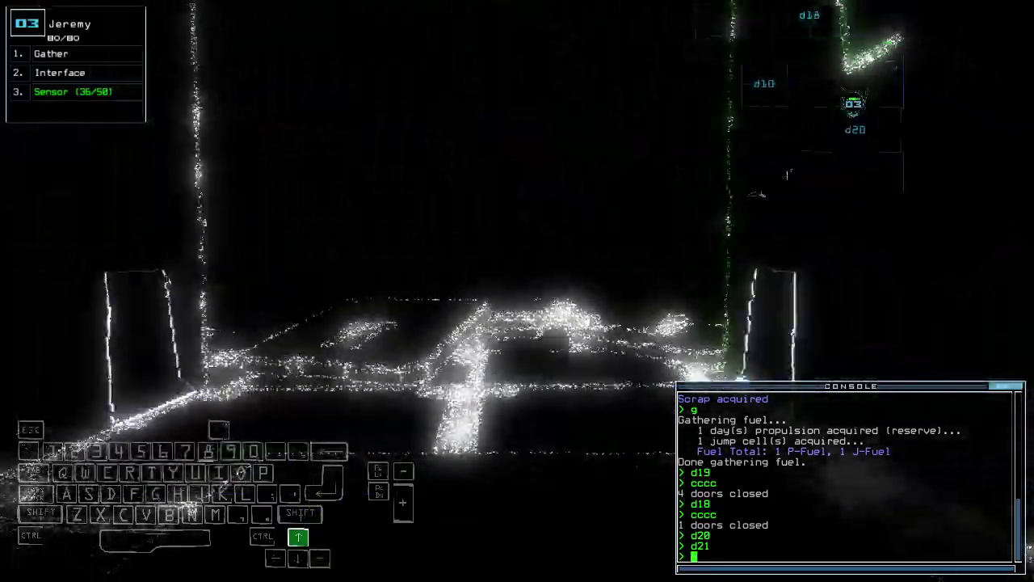
pyautogui.press('2')
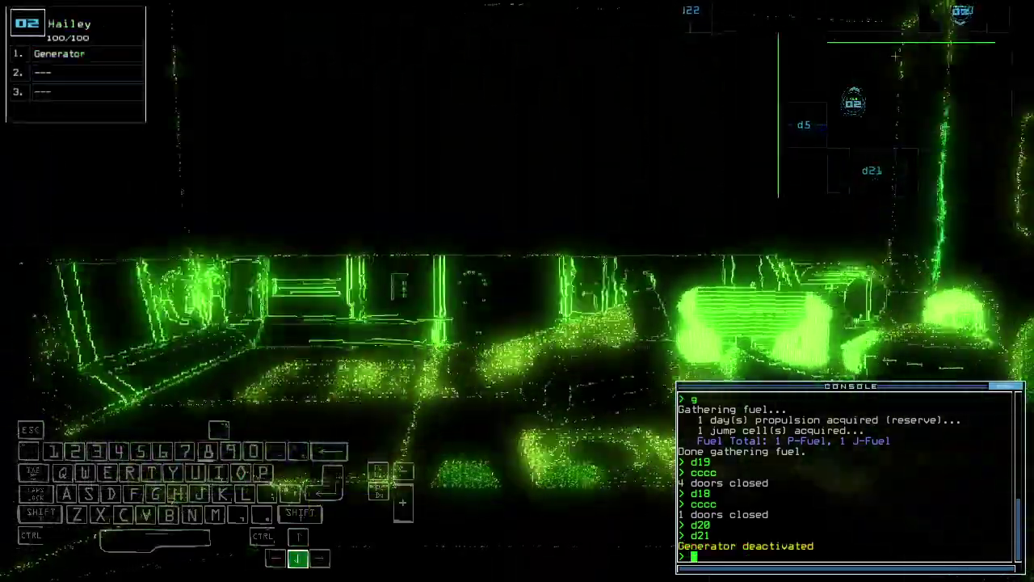
pyautogui.press('Down')
pyautogui.press('Right')
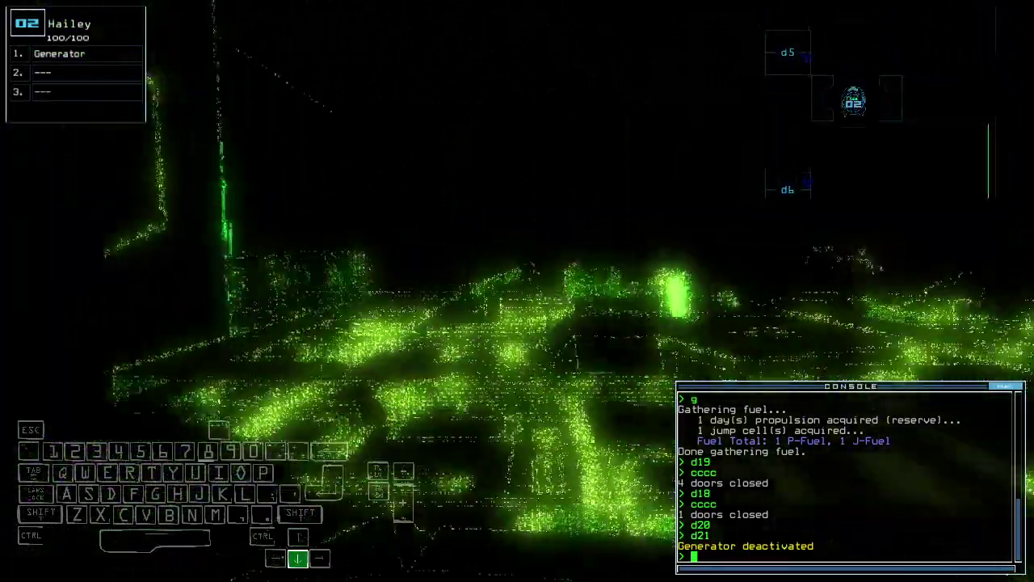
pyautogui.press('Escape')
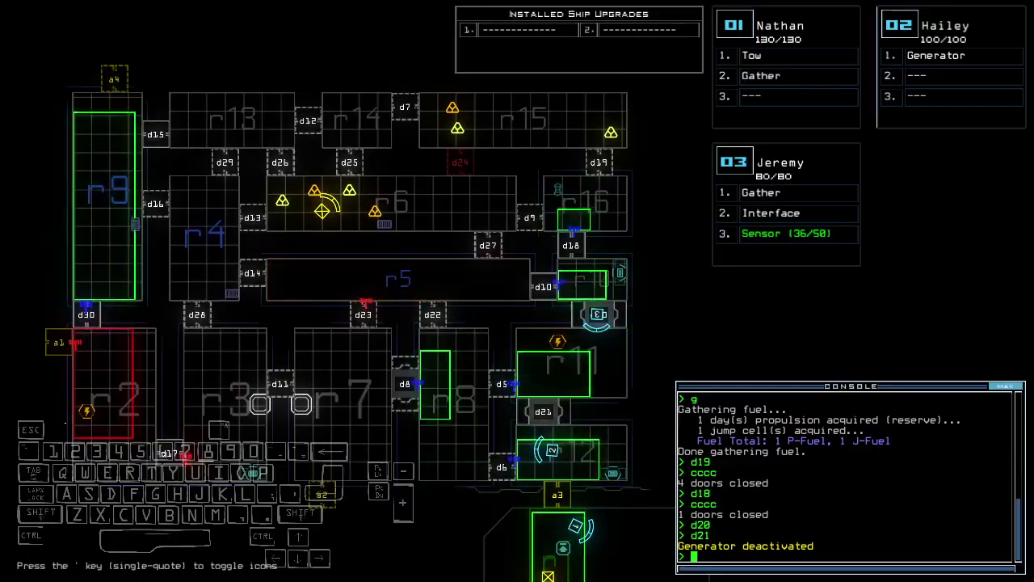
# Step: Turn and drive drone 02 forward toward the generator
pyautogui.press('2')
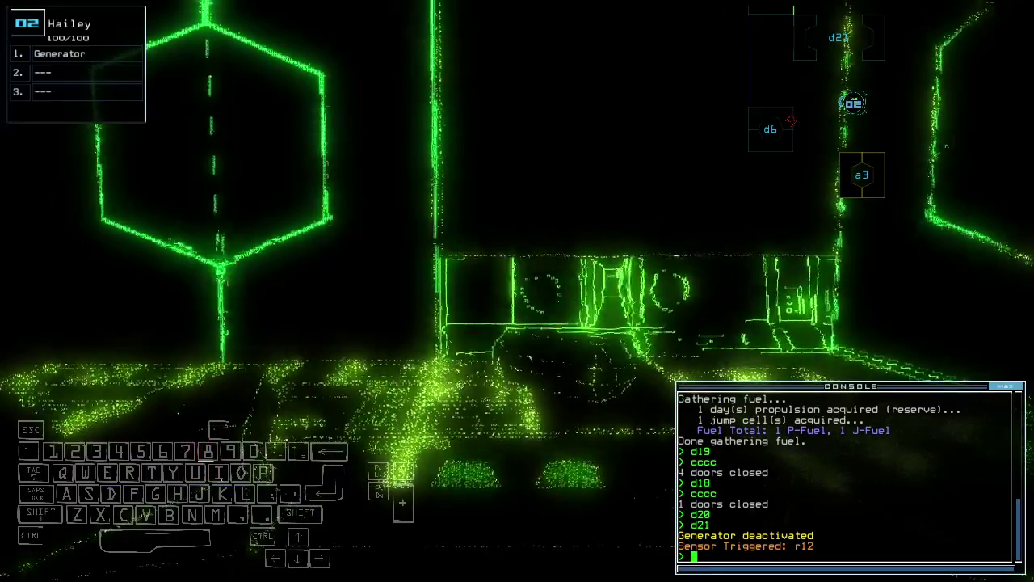
pyautogui.press('Right')
pyautogui.press('Left')
pyautogui.press('Up')
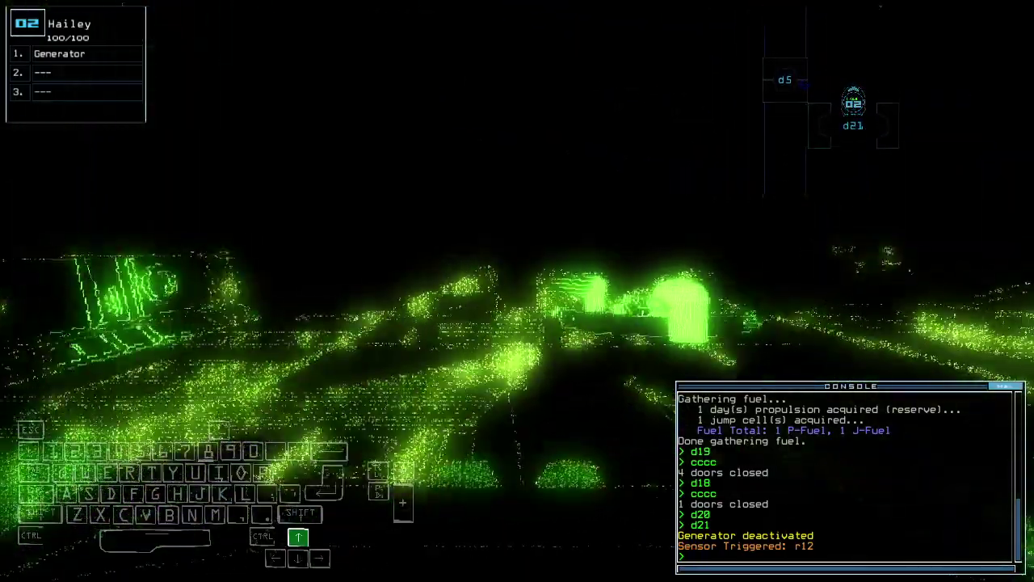
pyautogui.write('generator')
# Step: Switch the generator on, dock at airlock a1, vent room r12, and reactivate the generator
pyautogui.press('Return')
pyautogui.write('dd a1')
pyautogui.press('Return')
pyautogui.write('vacuum')
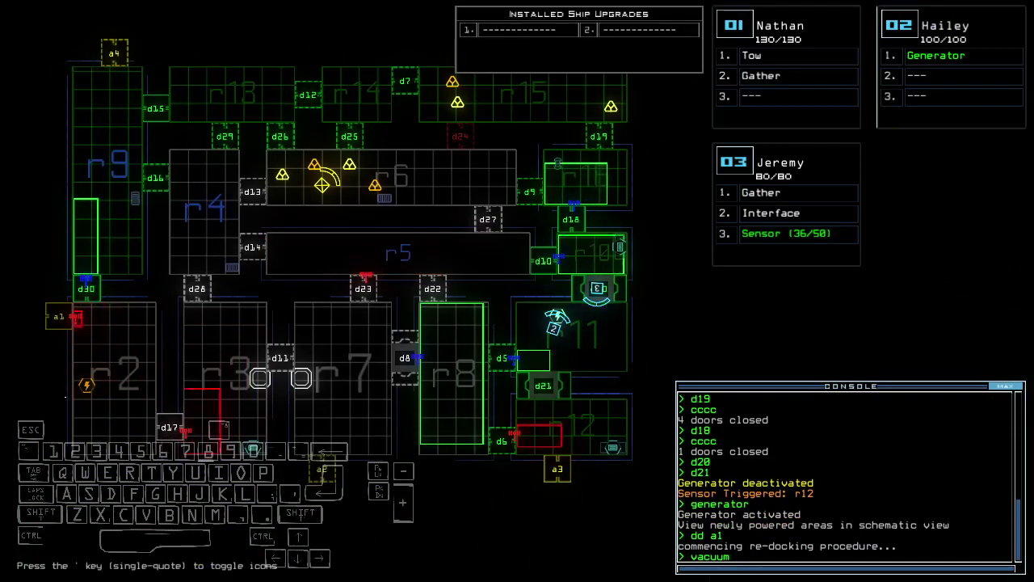
pyautogui.write(' 12 a3')
pyautogui.press('Return')
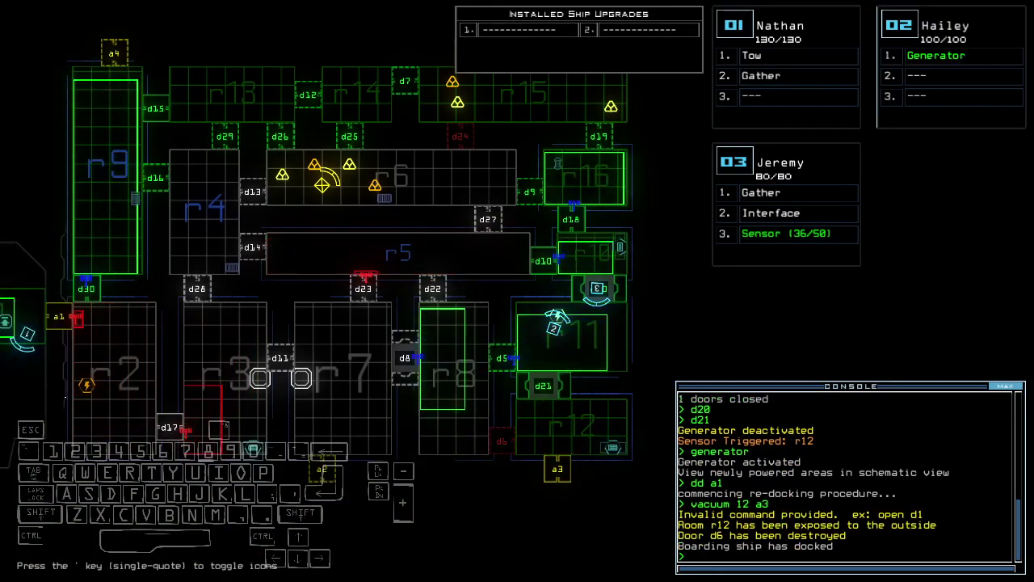
pyautogui.write('g')
pyautogui.press('Return')
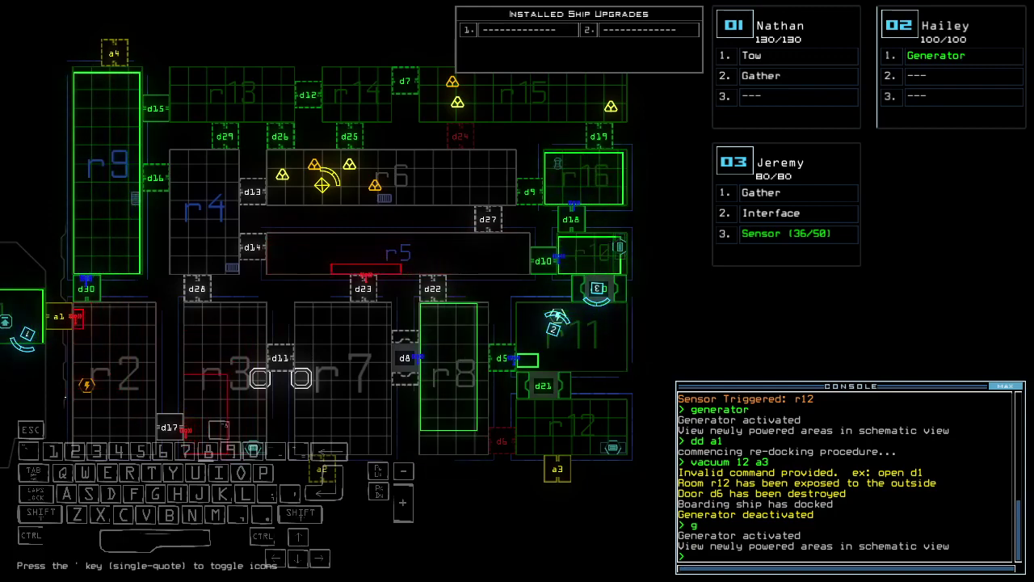
pyautogui.write('d15')
# Step: Open door d15 and briefly view Jeremy's camera before returning to the schematic
pyautogui.press('Return')
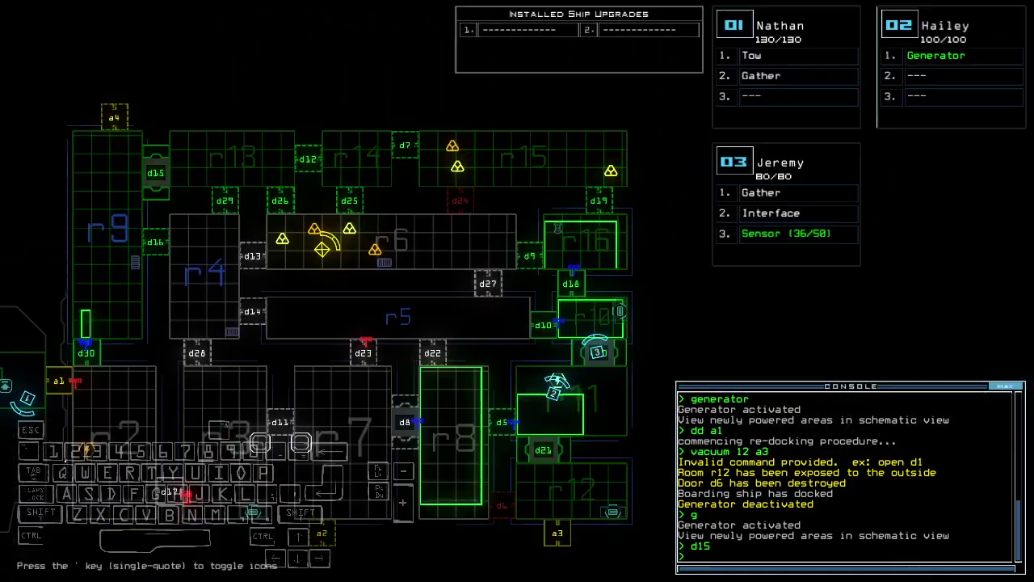
pyautogui.write('d1')
pyautogui.press('Up')
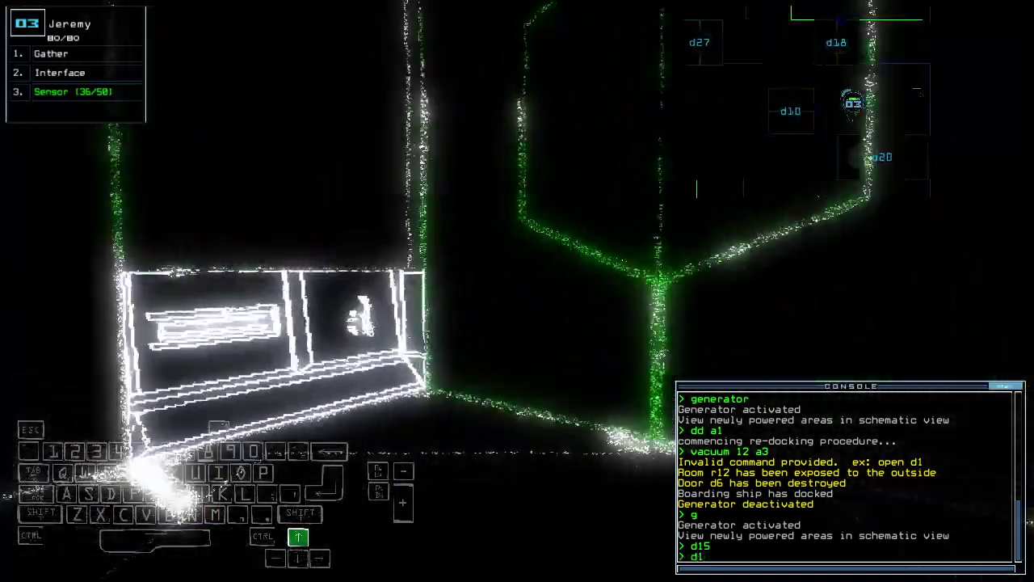
pyautogui.press('Escape')
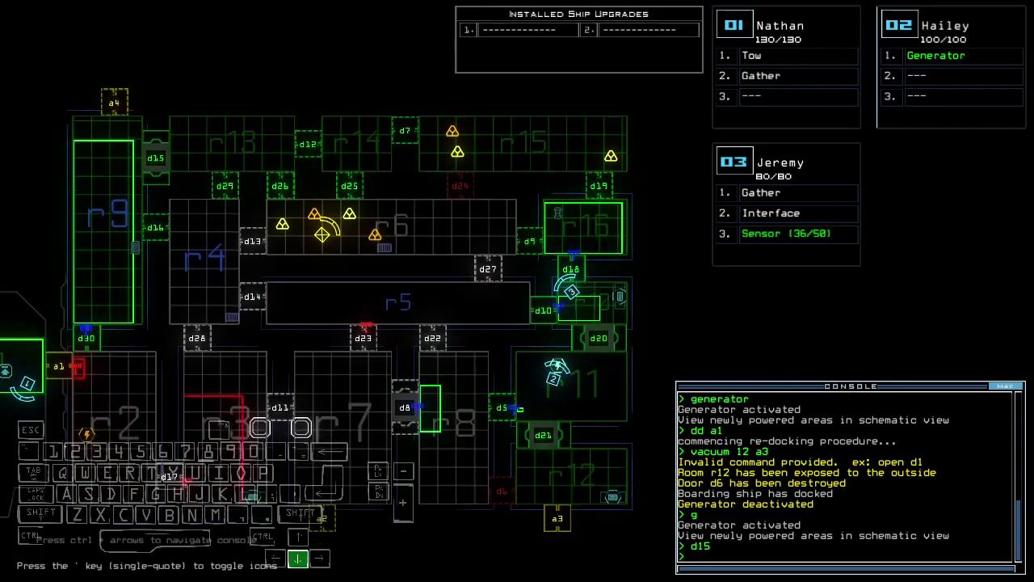
pyautogui.scroll(-2, 65, 419)
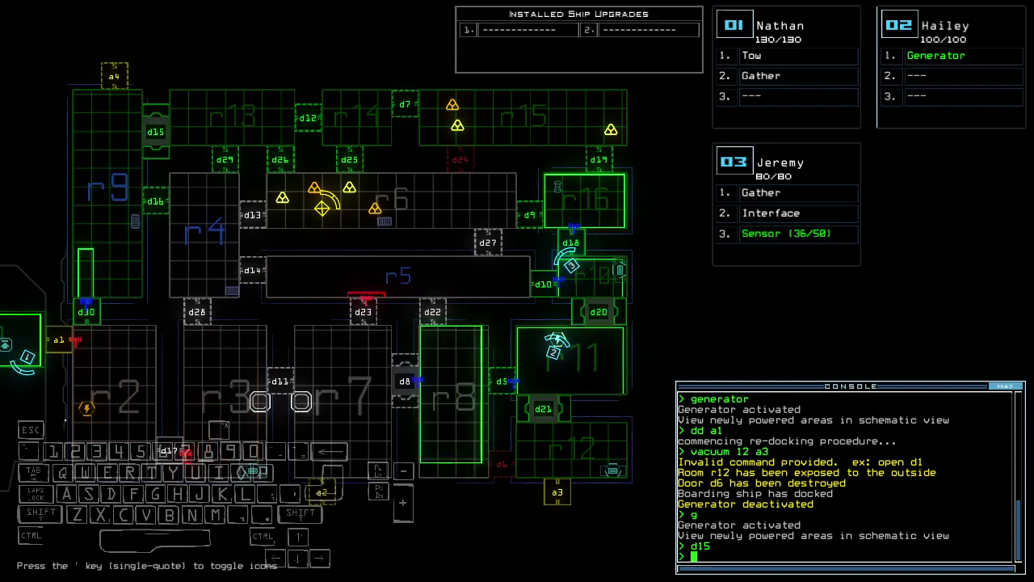
pyautogui.write('dd a4')
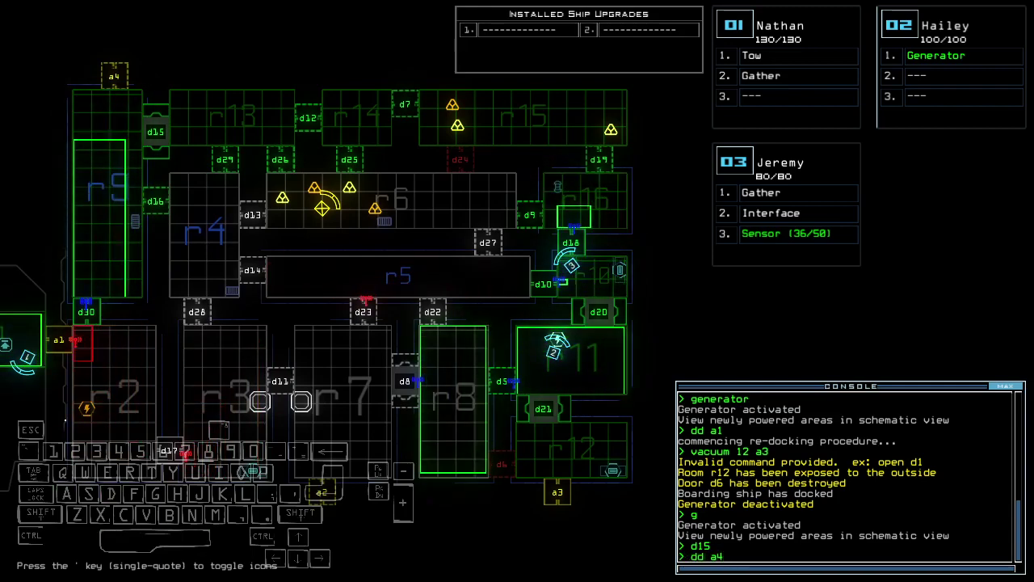
# Step: Re-dock the boarding ship at a4 and drive Jeremy's drone through the room
pyautogui.press('Return')
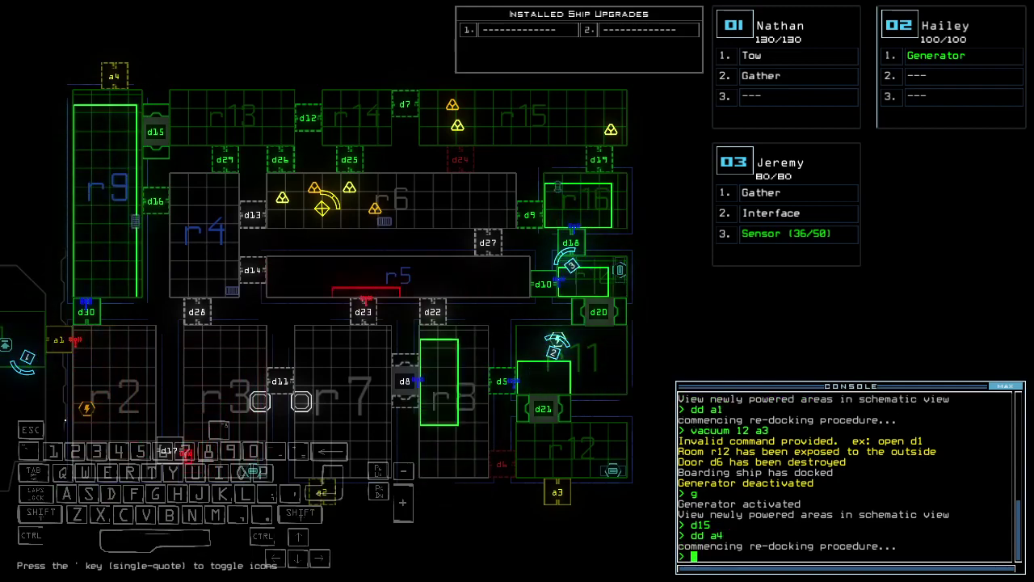
pyautogui.press('3')
pyautogui.press('Up')
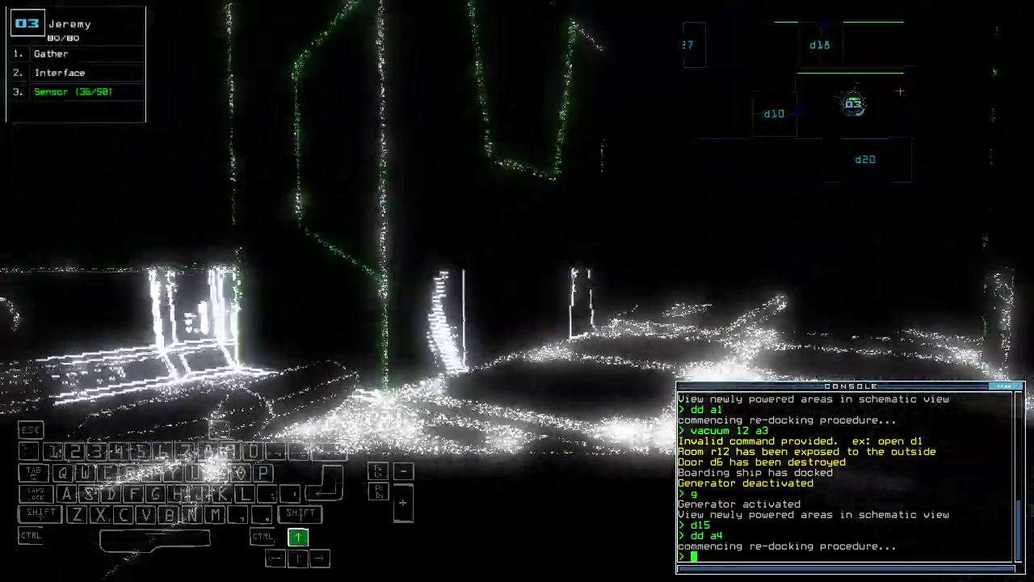
pyautogui.press('Right')
pyautogui.press('Up')
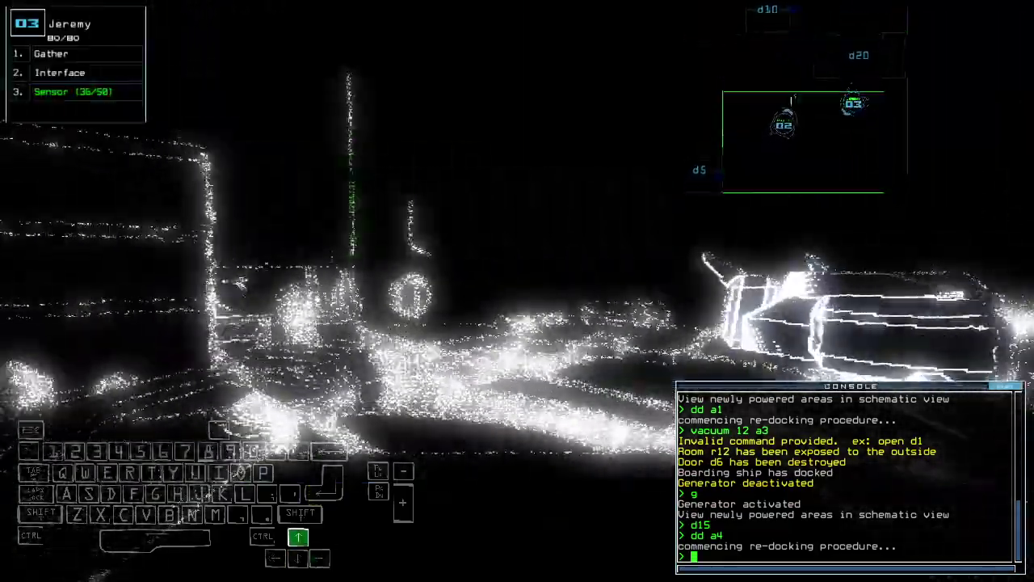
pyautogui.press('Left')
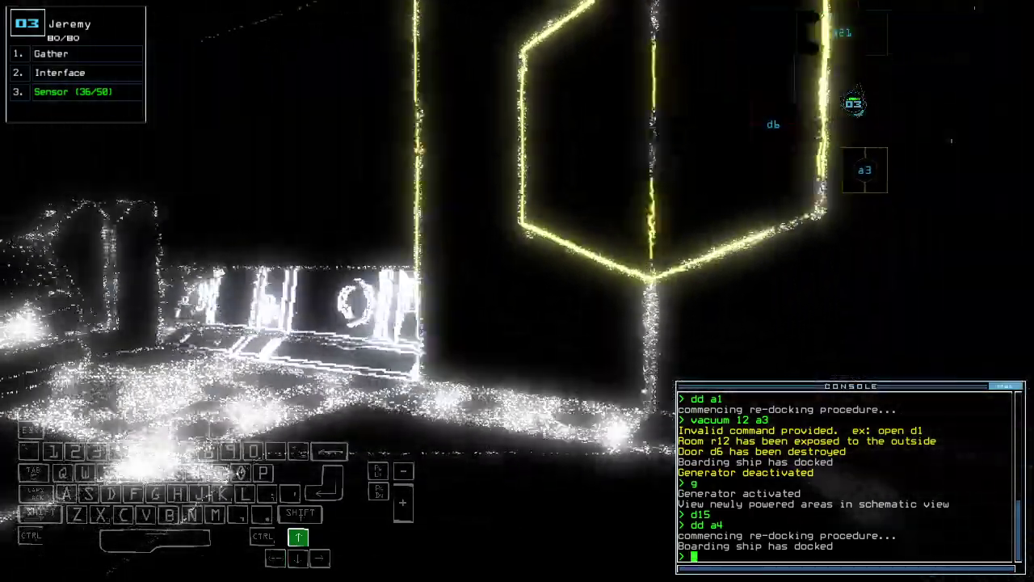
pyautogui.write('arr')
# Step: Open and close room r1's doors, then re-dock the ship at a3
pyautogui.press('Return')
pyautogui.write('ra')
pyautogui.press('Return')
pyautogui.press('Tab')
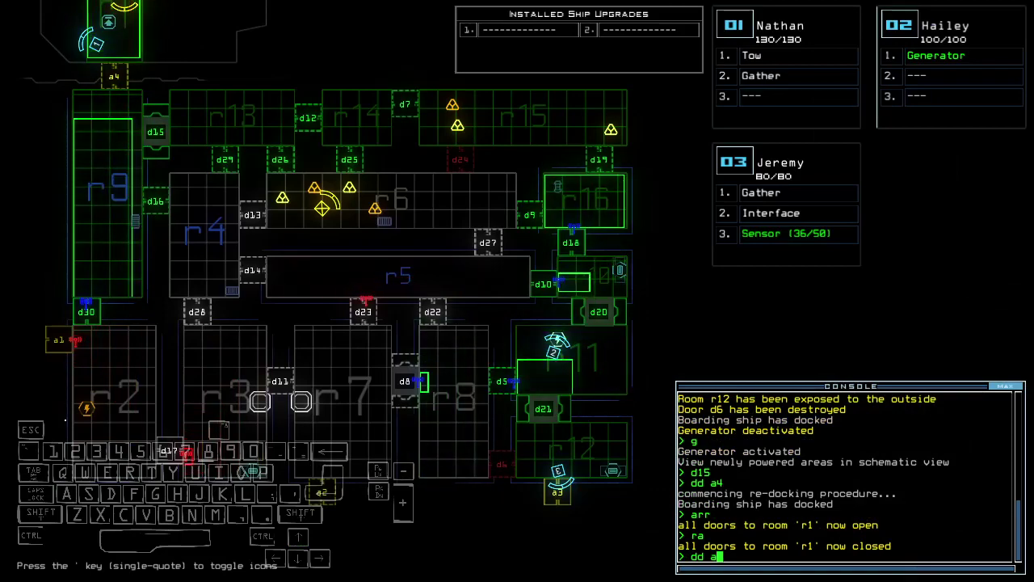
pyautogui.write('3')
pyautogui.press('Return')
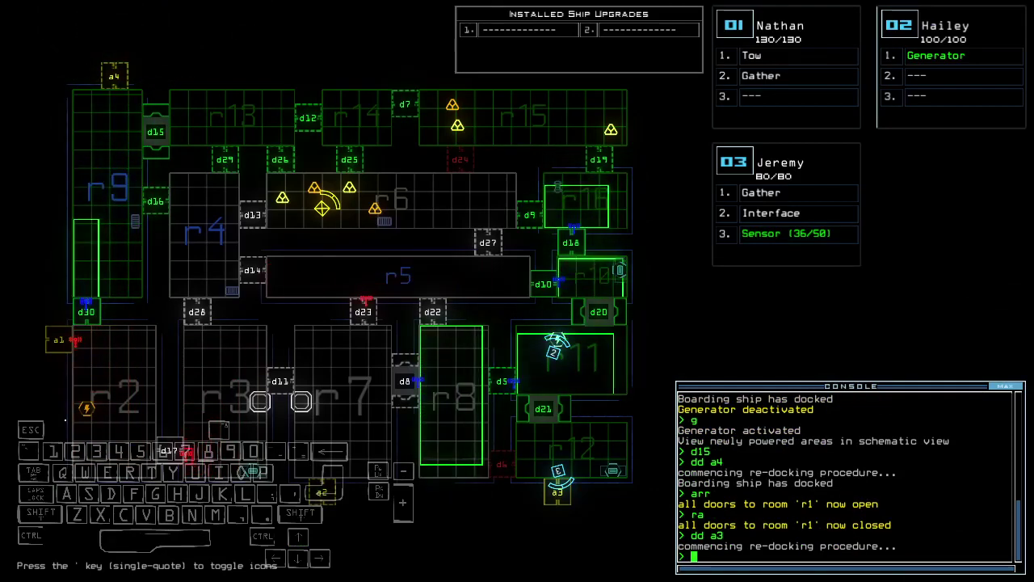
pyautogui.write('arr')
# Step: Cycle room r1's doors again while driving the drone, then re-dock at a4
pyautogui.press('Return')
pyautogui.press('Tab')
pyautogui.press('Up')
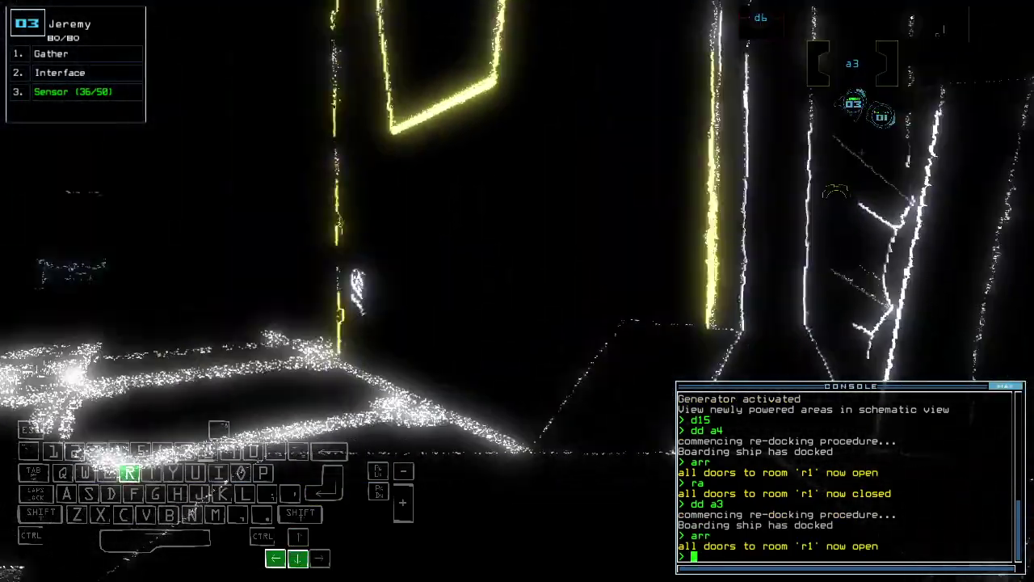
pyautogui.write('ra')
pyautogui.press('Return')
pyautogui.press('Tab')
pyautogui.write('dd a4')
pyautogui.press('Return')
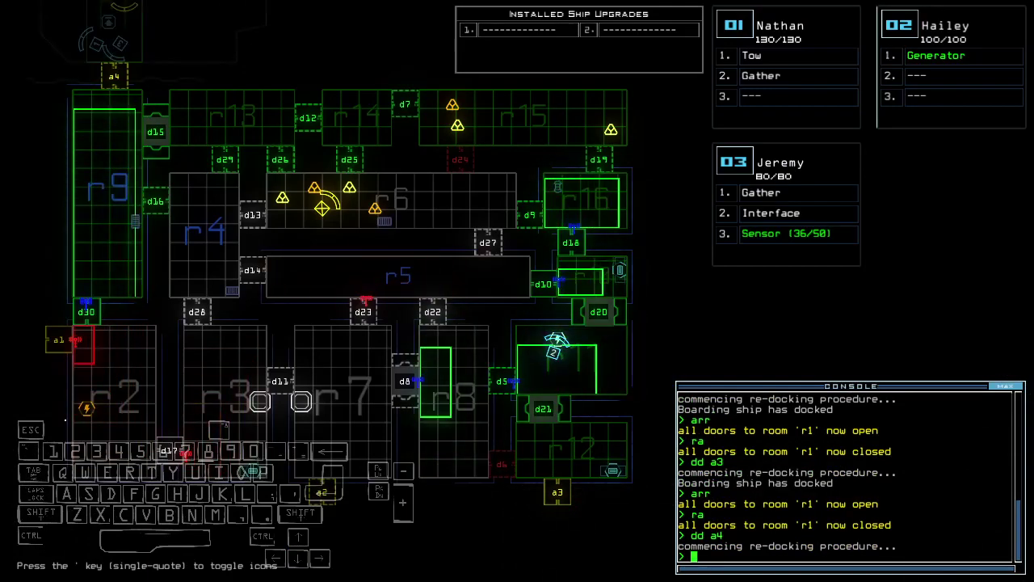
pyautogui.write('cccc')
# Step: Close the three open doors and cycle room r1's doors while driving Jeremy's drone
pyautogui.press('Return')
pyautogui.write('3arr')
pyautogui.press('Return')
pyautogui.press('Tab')
pyautogui.press('Up')
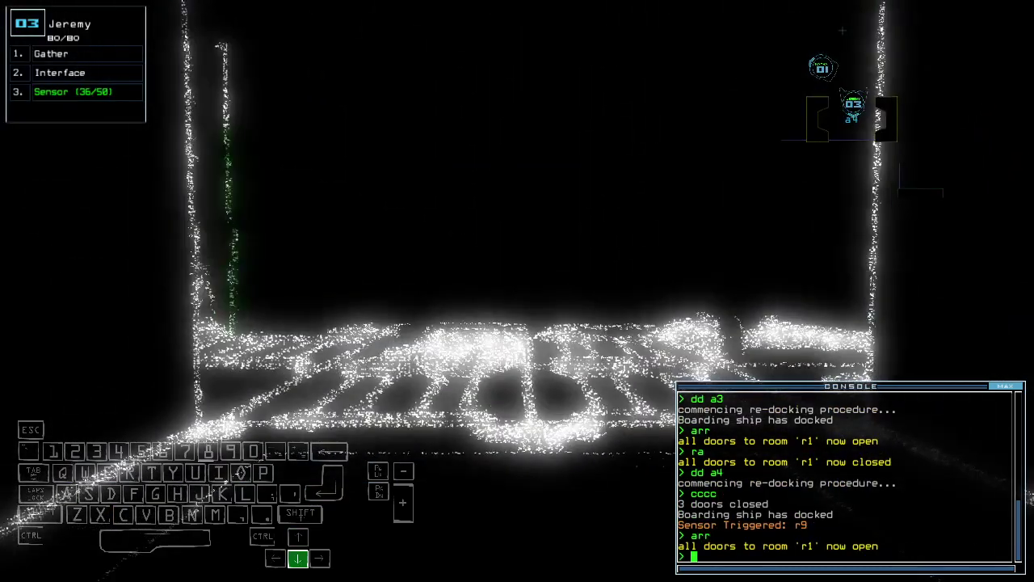
pyautogui.write('ra')
pyautogui.press('Return')
pyautogui.press('Tab')
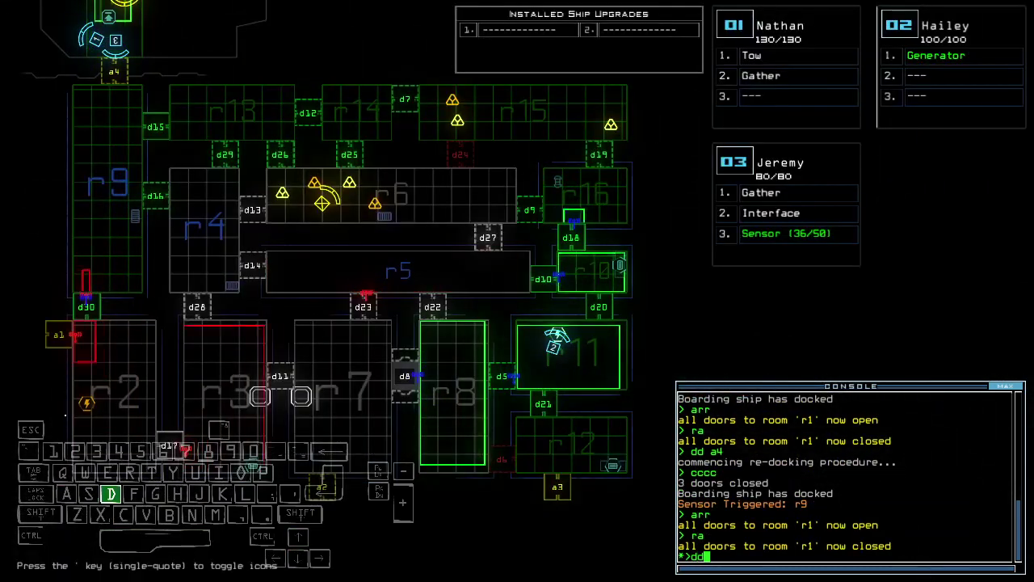
pyautogui.write('dd a1')
# Step: Dock at a1, vent room r9 through a4, and re-dock at a4
pyautogui.press('Return')
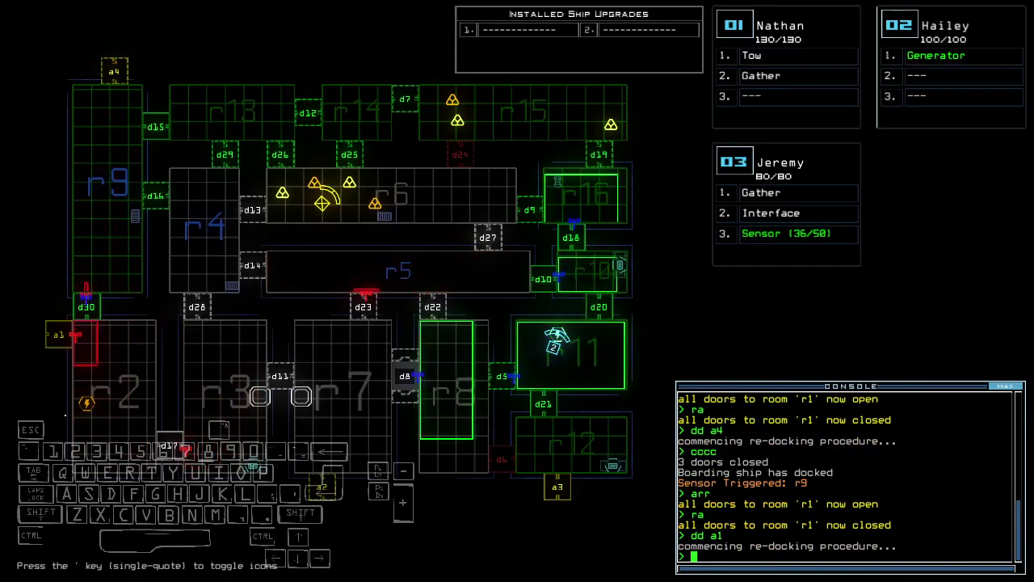
pyautogui.write('r9 a4')
pyautogui.press('Return')
pyautogui.write('dd a4')
pyautogui.press('Return')
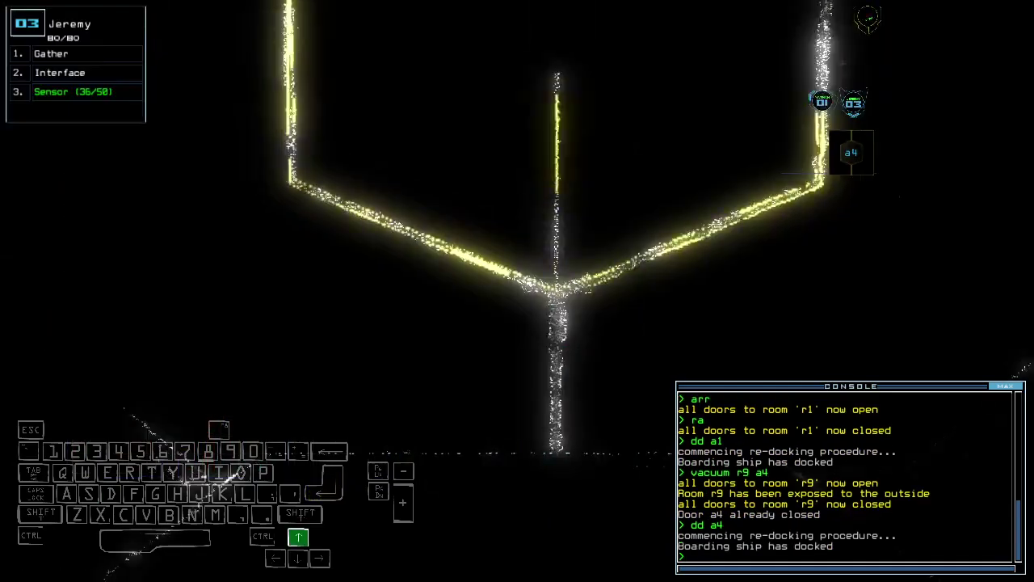
pyautogui.write('arr')
# Step: Open room r1's doors, drop a sensor with the drone, and close them again
pyautogui.press('Return')
pyautogui.press('Up')
pyautogui.press('Return')
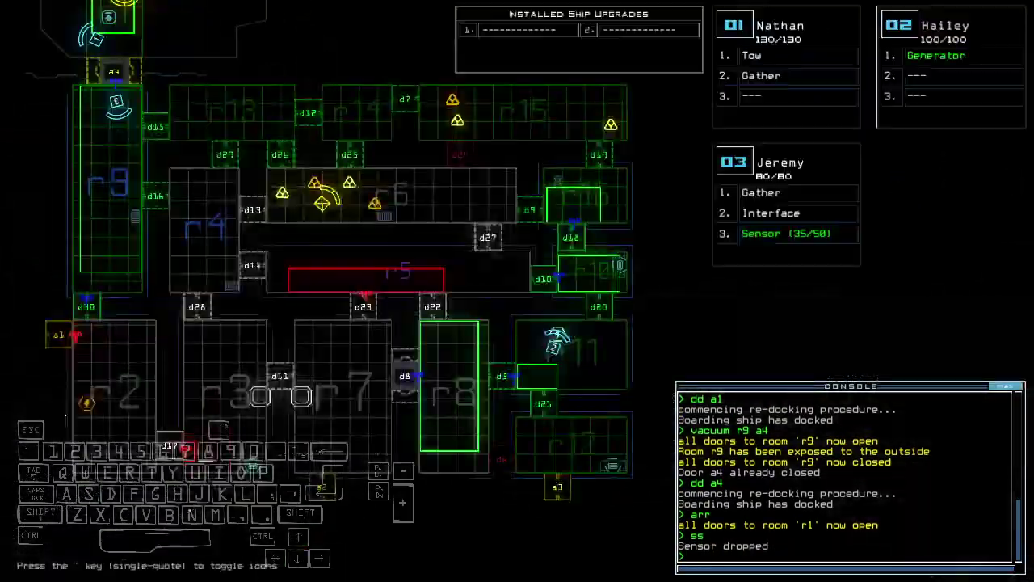
pyautogui.press('Down')
pyautogui.write('ra')
pyautogui.press('Return')
pyautogui.write('d5 d21')
# Step: Open doors d5 and d21, move Hailey's drone to d21, and check hazards
pyautogui.press('Return')
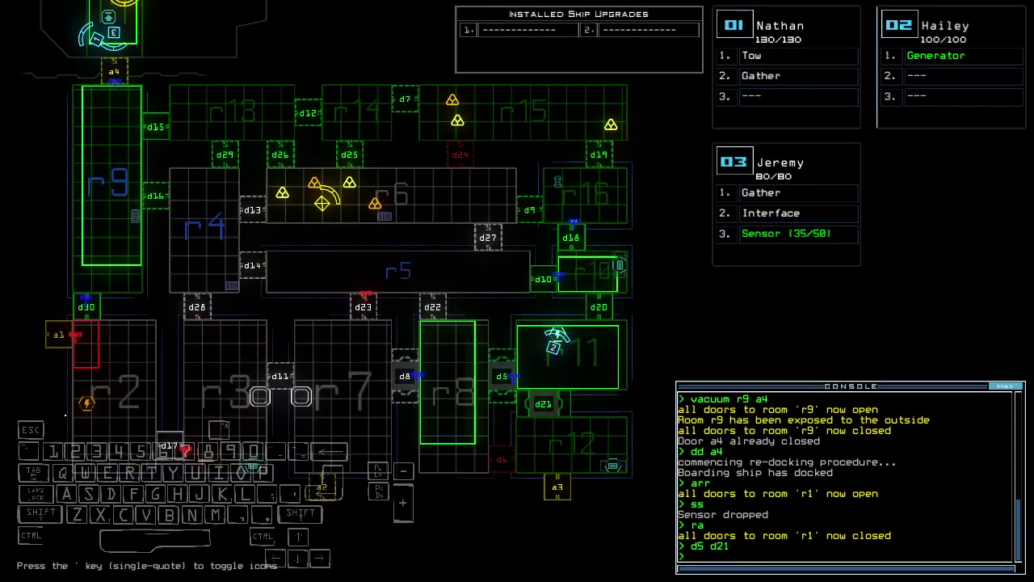
pyautogui.press('Down')
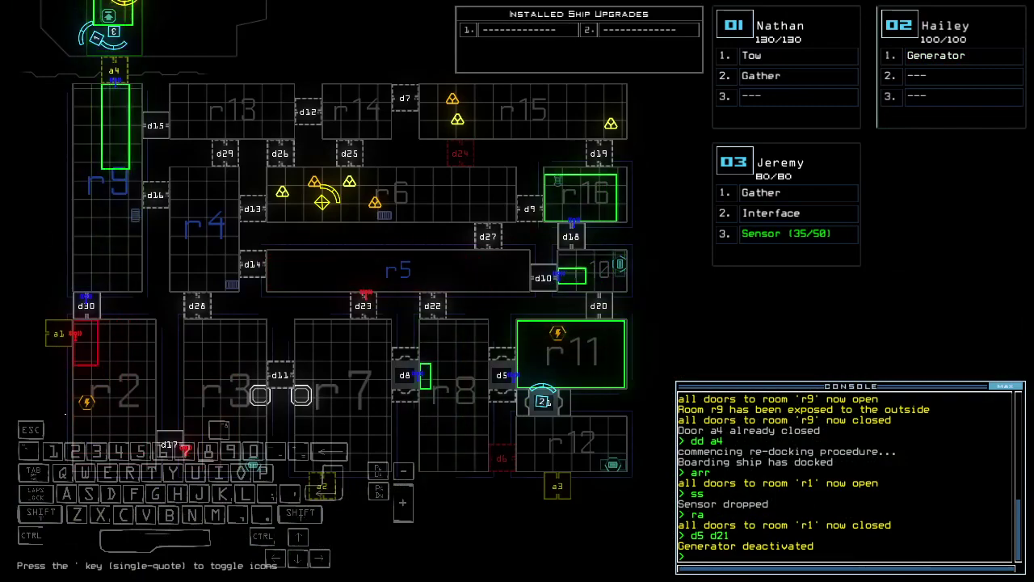
pyautogui.write('9')
pyautogui.press('Return')
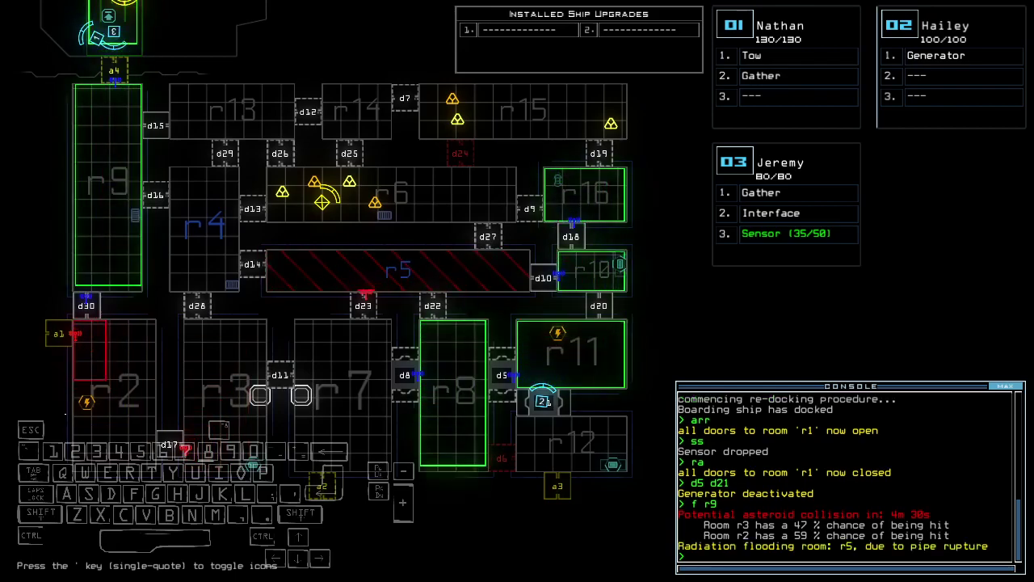
pyautogui.write('2')
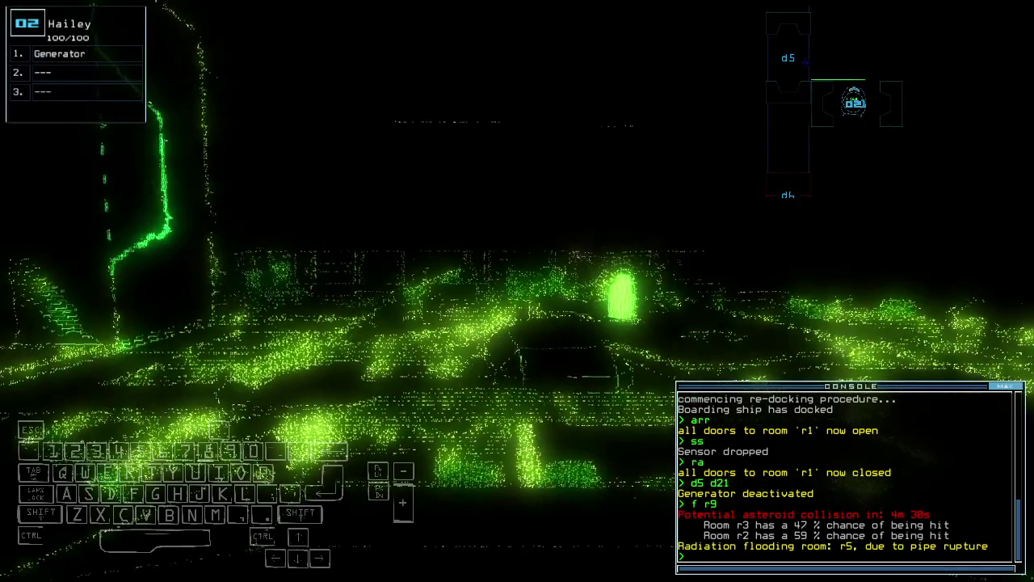
pyautogui.write('g')
# Step: Reactivate the generator, then open and close all doors to room r1 around Jeremy's drone
pyautogui.press('Return')
pyautogui.press('Tab')
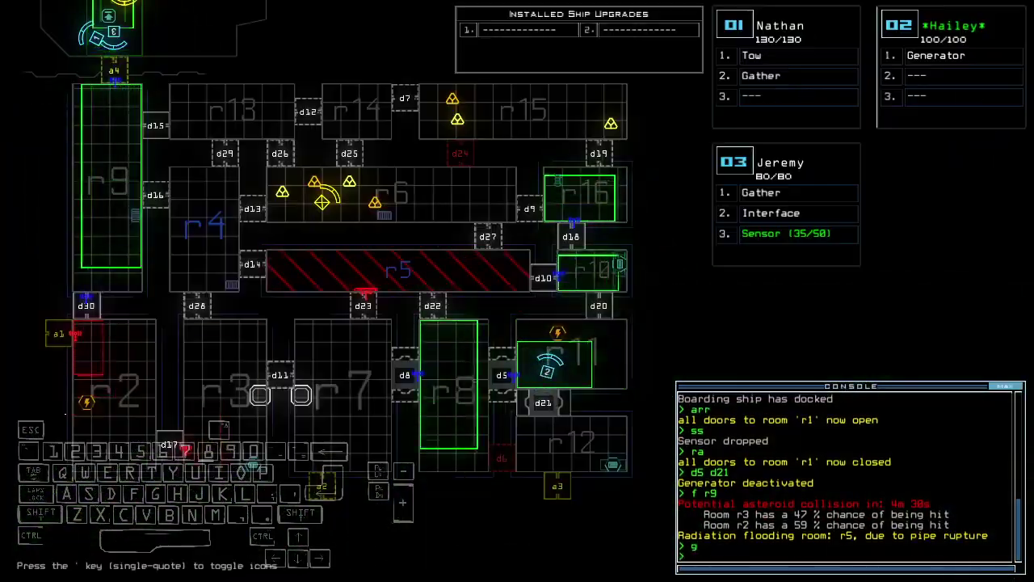
pyautogui.write('3arr')
pyautogui.press('Return')
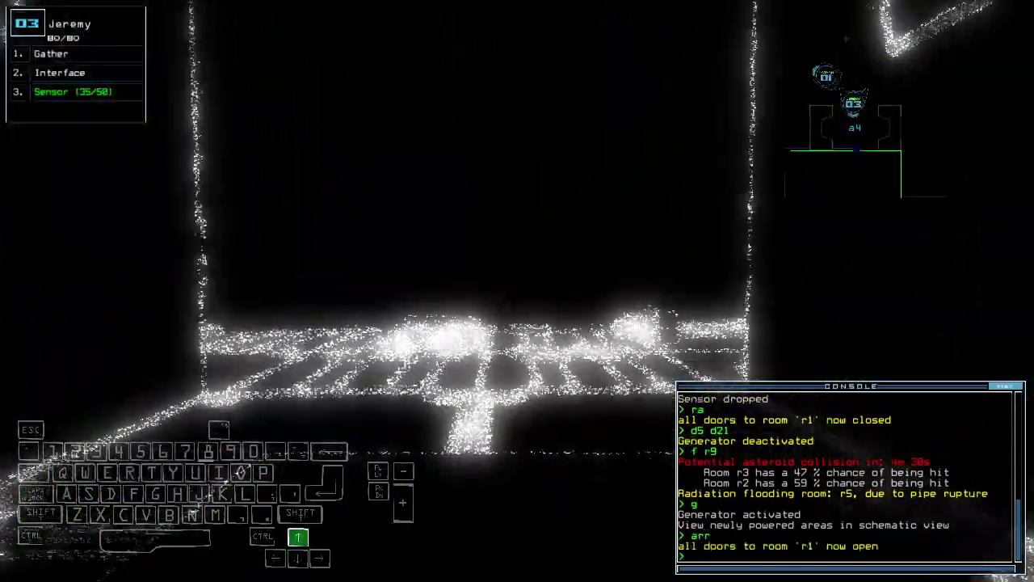
pyautogui.press('Left')
pyautogui.write('ra')
pyautogui.press('Return')
pyautogui.press('Up')
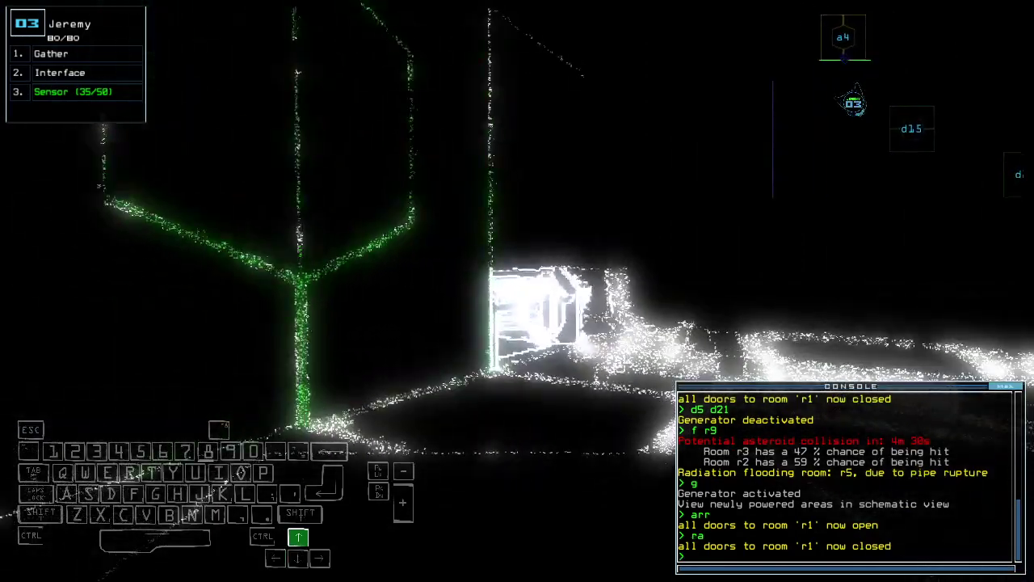
pyautogui.press('Tab')
pyautogui.press('Tab')
# Step: Open door d15, drive the drone through, drop a sensor, and close the three open doors
pyautogui.press('d')
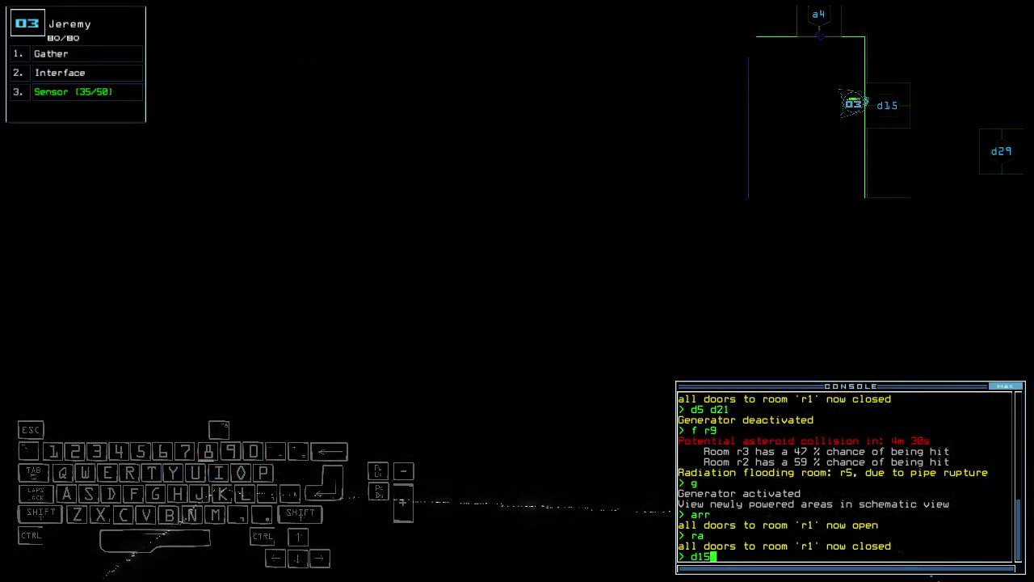
pyautogui.press('Return')
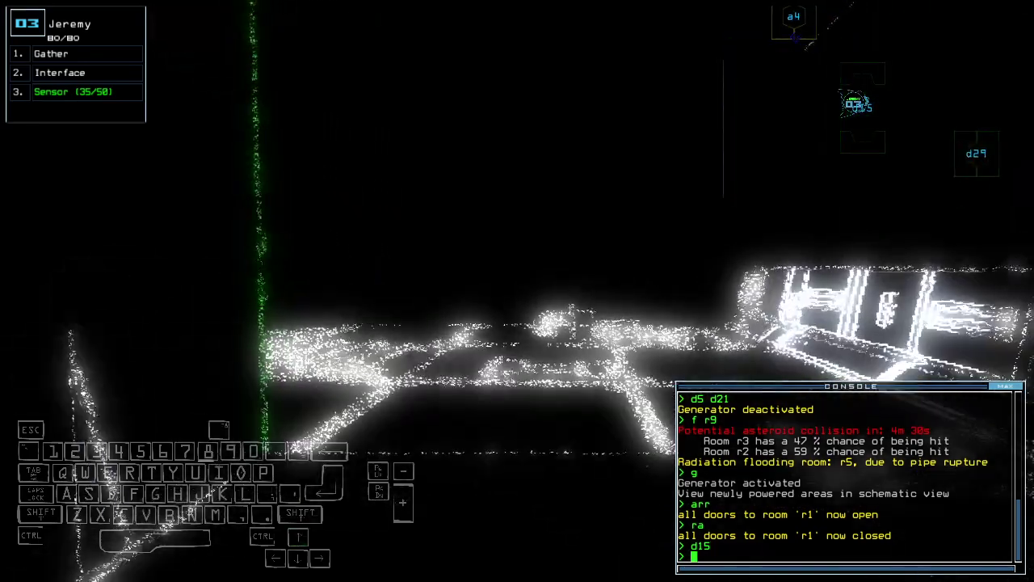
pyautogui.press('Up')
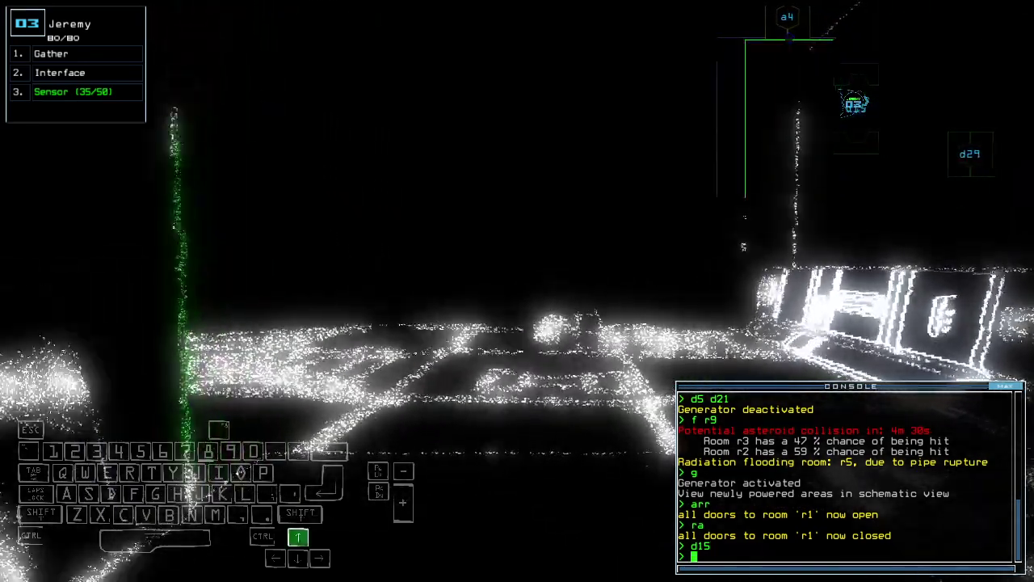
pyautogui.press('Up')
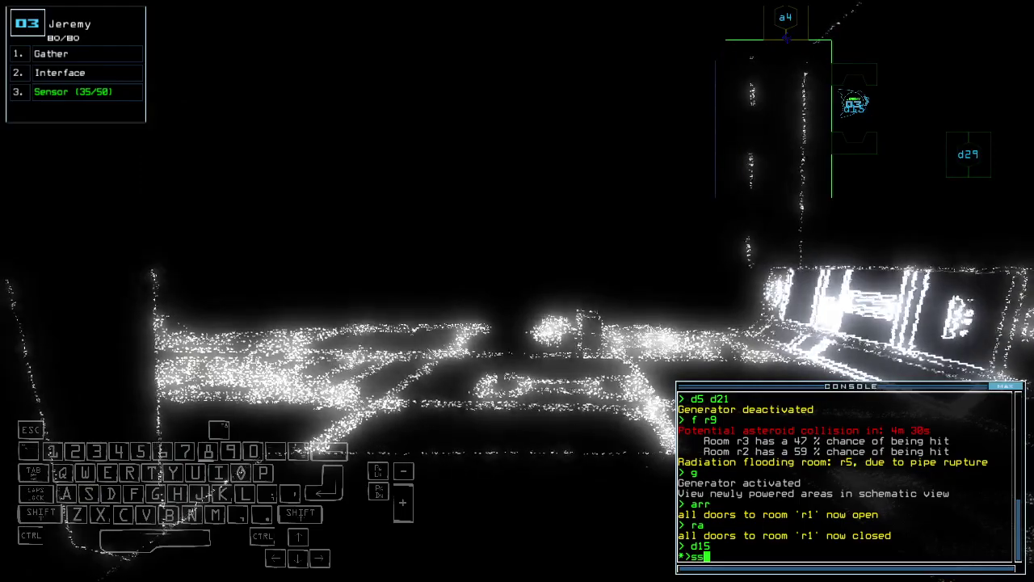
pyautogui.press('Return')
pyautogui.write('cccc')
pyautogui.press('Return')
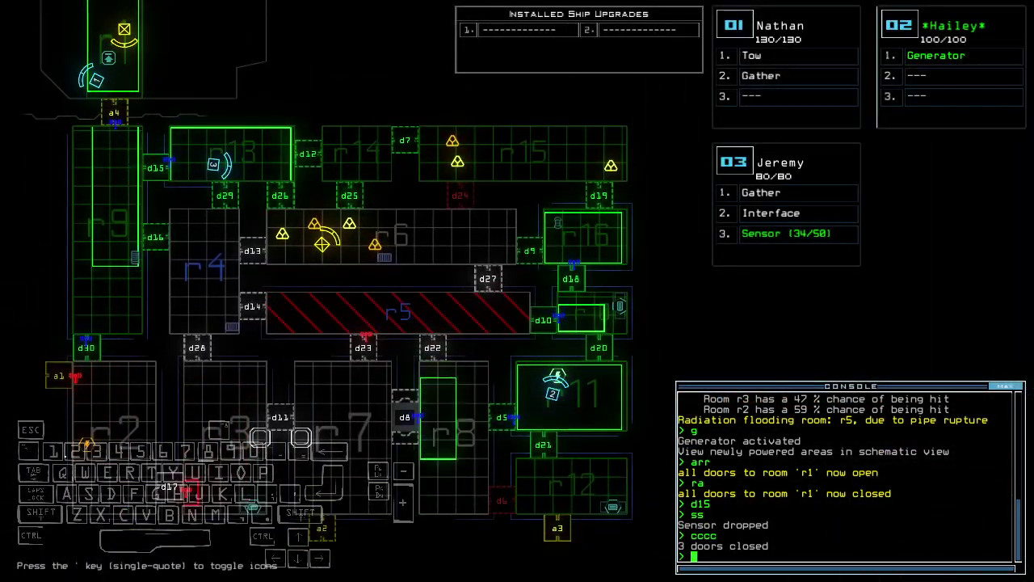
# Step: With drone 03, open door d12, drive through, and drop a sensor (33/50 left)
pyautogui.press('Up')
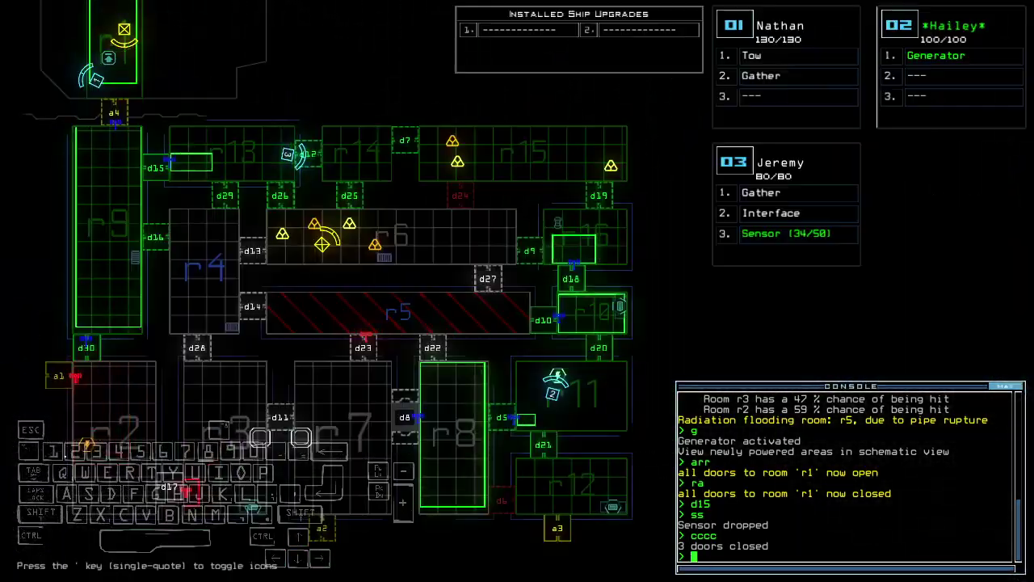
pyautogui.press('3')
pyautogui.write('d12')
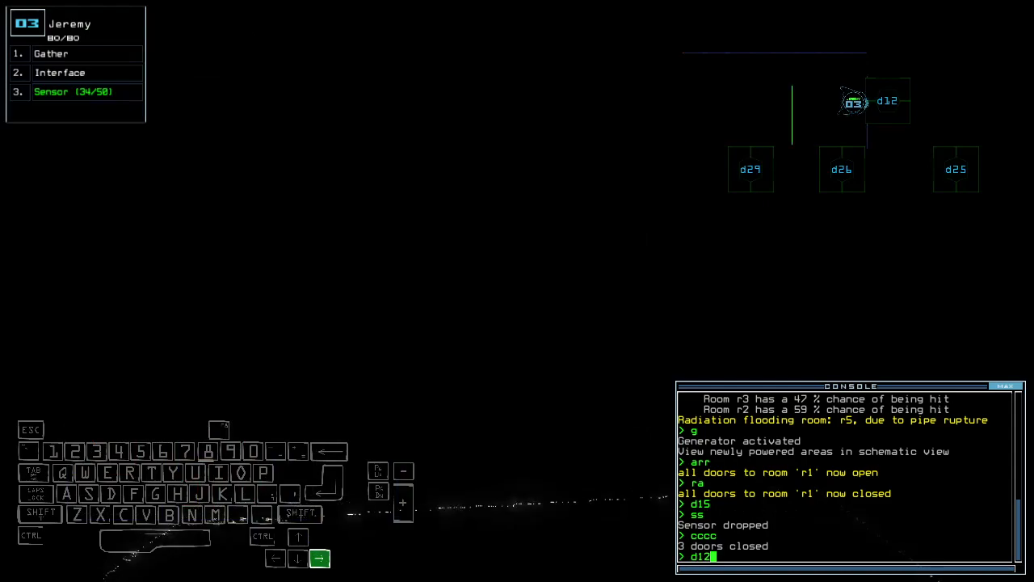
pyautogui.press('Return')
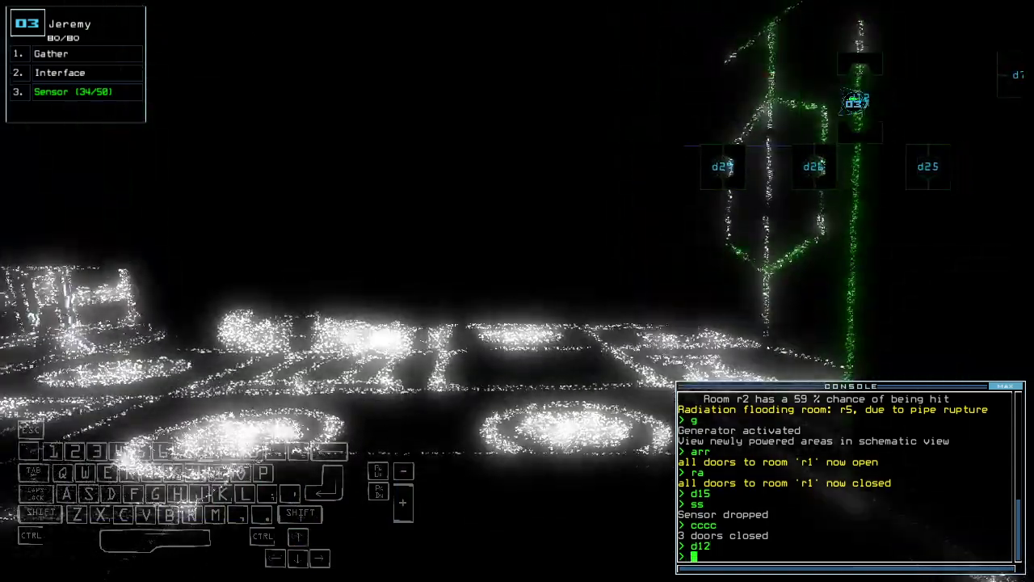
pyautogui.press('Up')
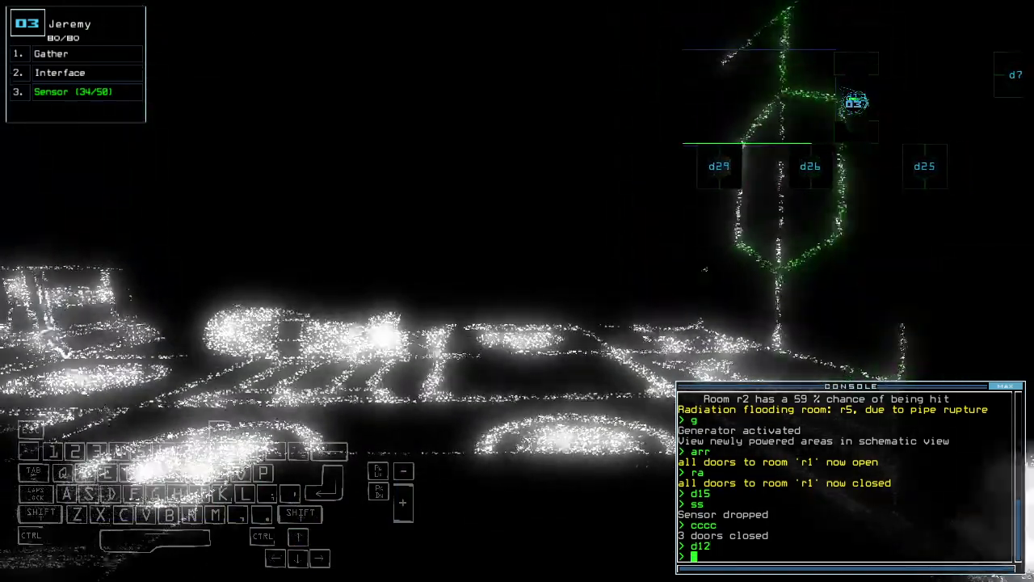
pyautogui.write('ss')
pyautogui.press('Return')
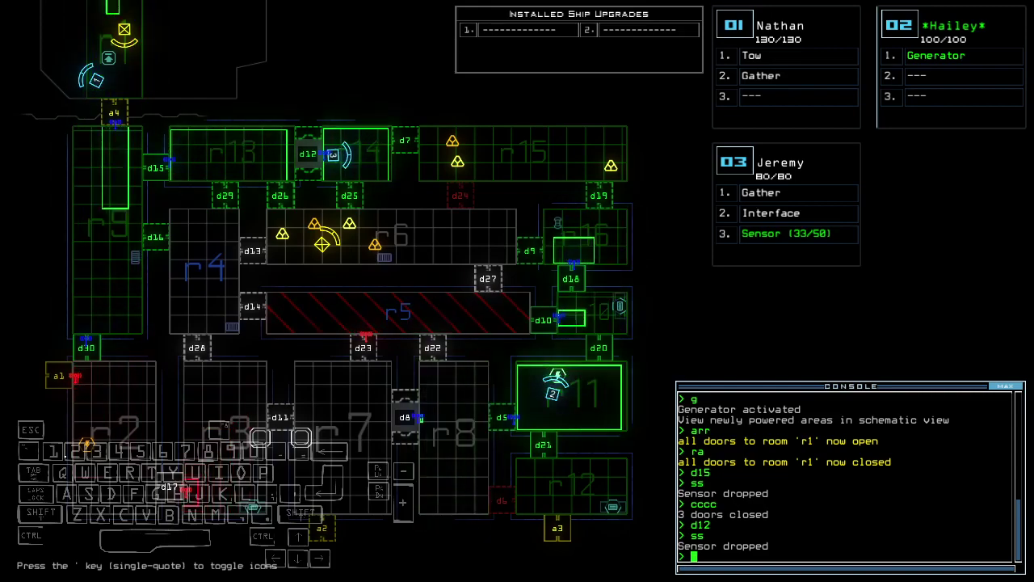
pyautogui.write('d19')
# Step: Toggle doors d19, d12 and d26, target room r16, and re-dock at airlock a3
pyautogui.press('Return')
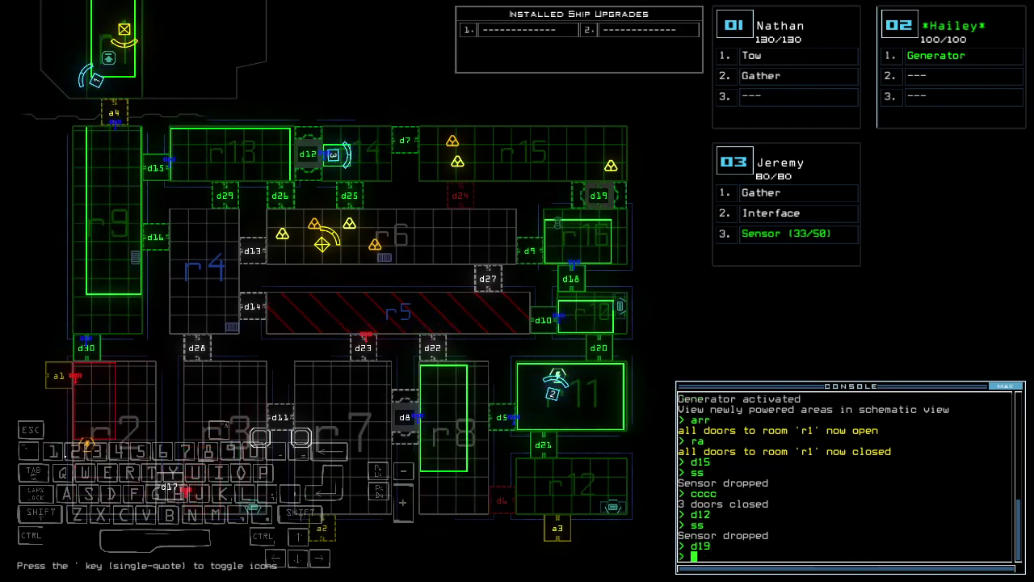
pyautogui.write('f r16')
pyautogui.press('Return')
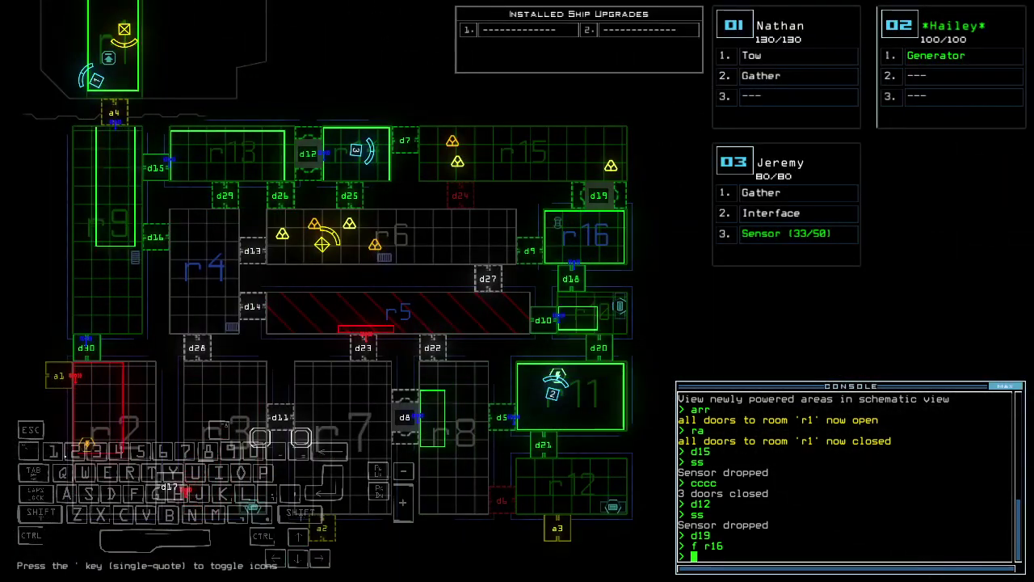
pyautogui.write('d2')
pyautogui.press('Return')
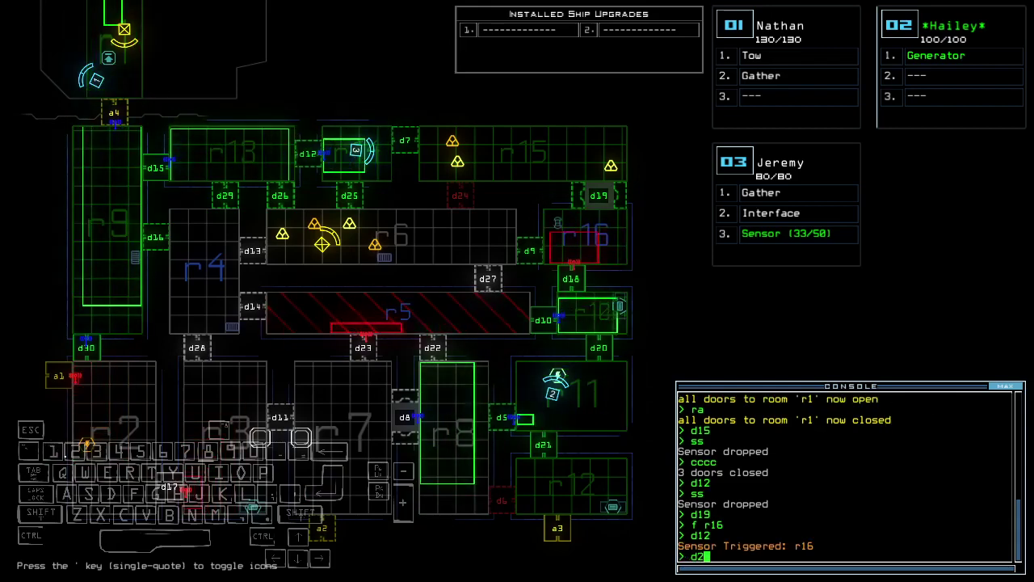
pyautogui.write('d a')
pyautogui.press('Return')
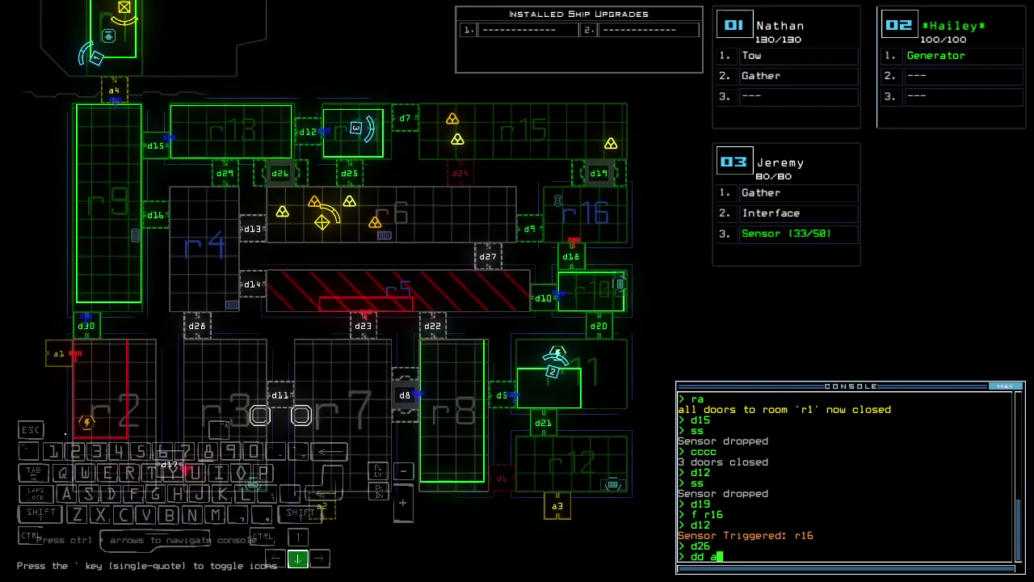
pyautogui.write('3')
pyautogui.press('Return')
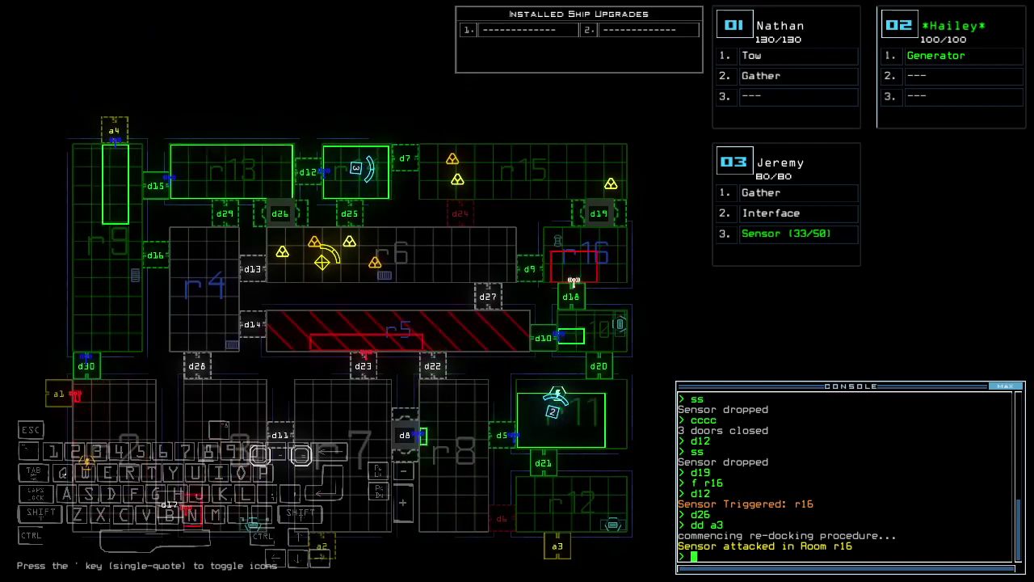
pyautogui.write('19')
pyautogui.press('Return')
pyautogui.write('3')
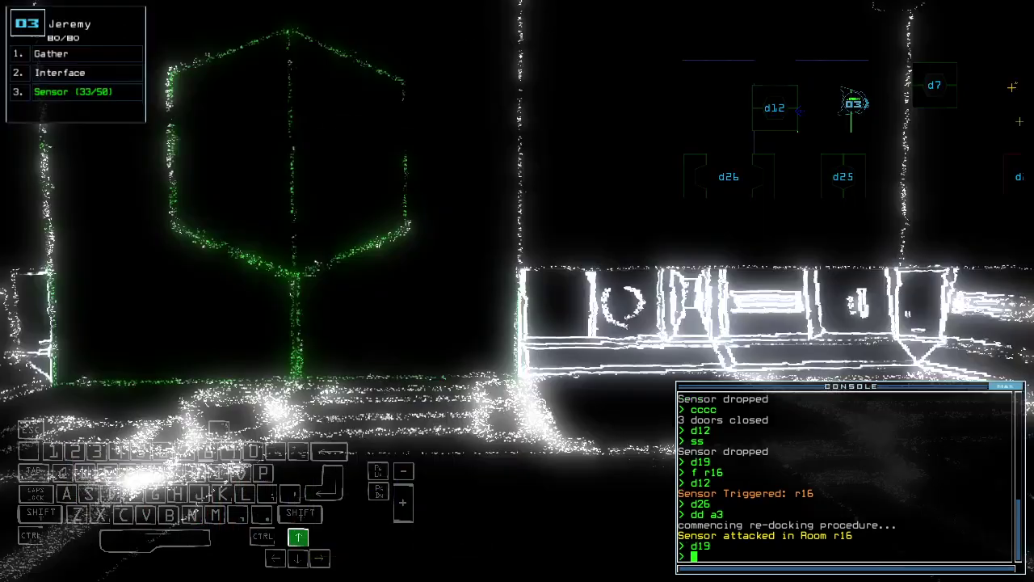
pyautogui.write('d7')
# Step: Open door d7, drive drone 03 along the corridor, and close the doors around it
pyautogui.press('Return')
pyautogui.press('Up')
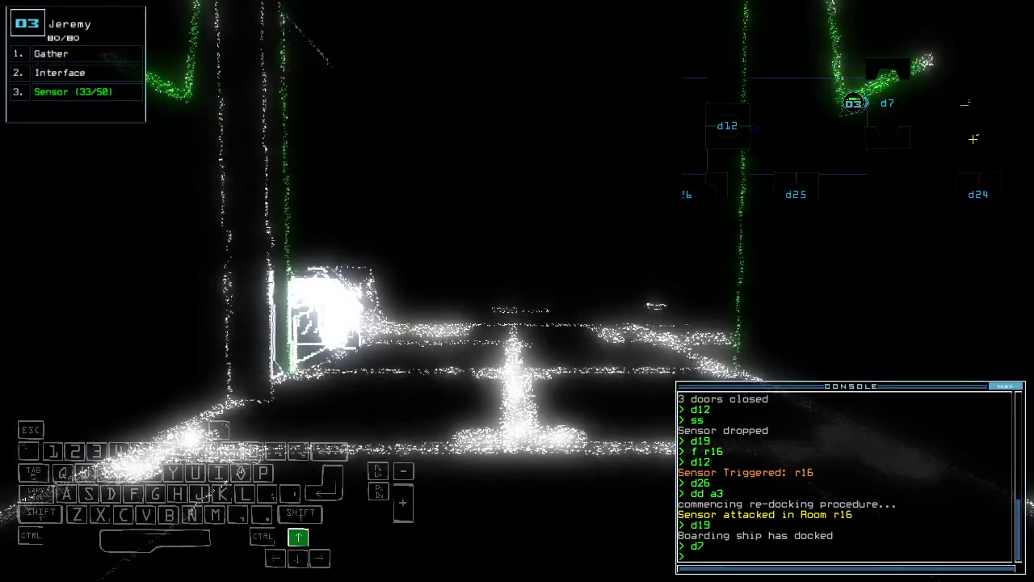
pyautogui.press('Left')
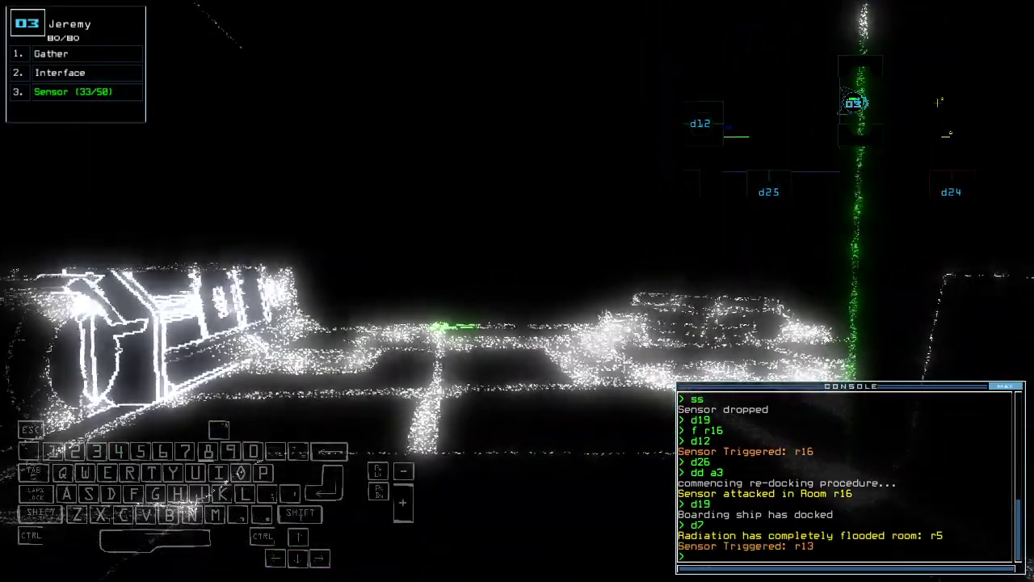
pyautogui.press('Down')
pyautogui.write('cccc')
pyautogui.press('Return')
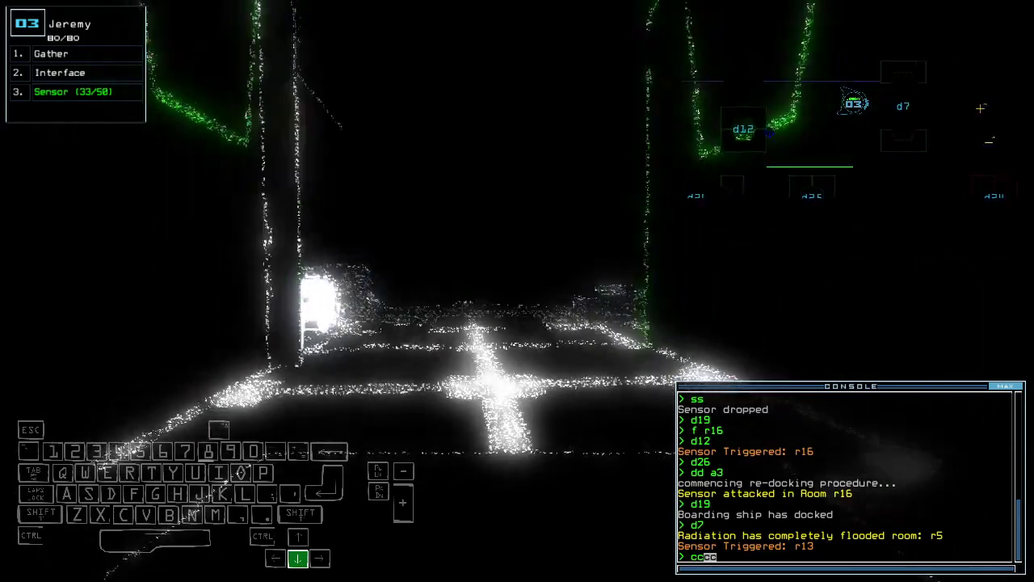
pyautogui.write('5')
# Step: Open doors d15 and d25 while driving drone 03, then close the doors next to it
pyautogui.press('Return')
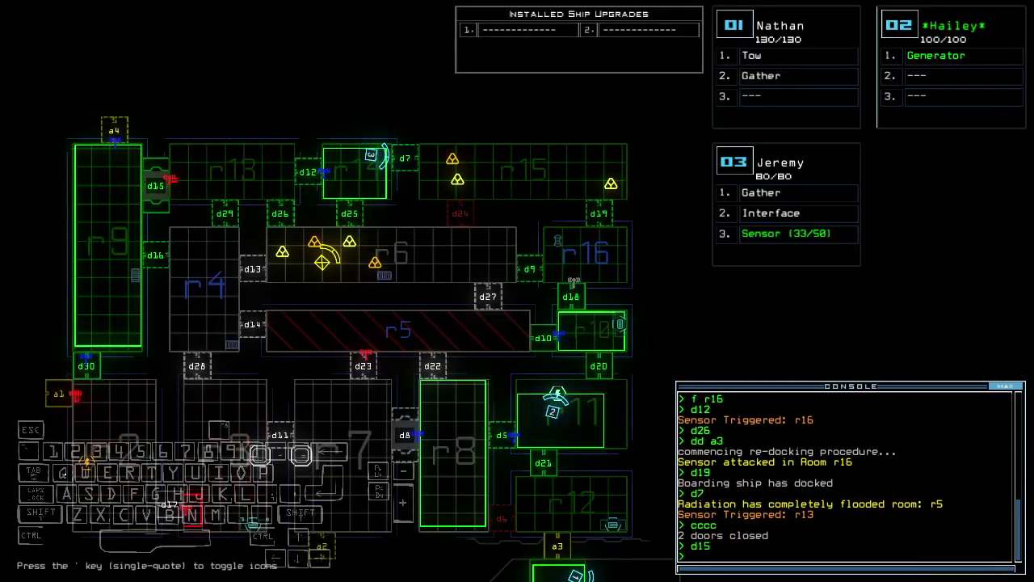
pyautogui.press('Up')
pyautogui.press('d')
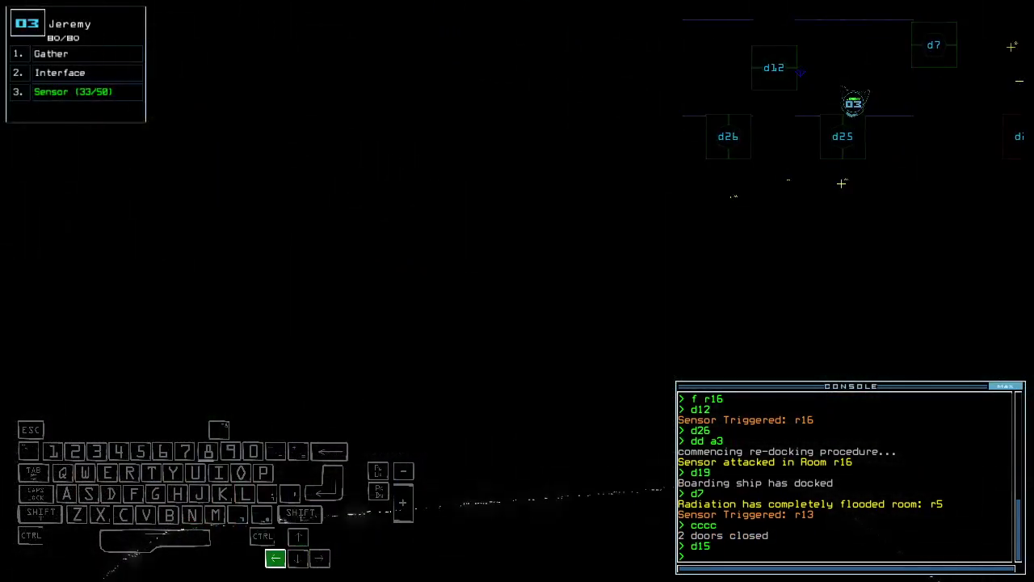
pyautogui.press('Return')
pyautogui.press('Up')
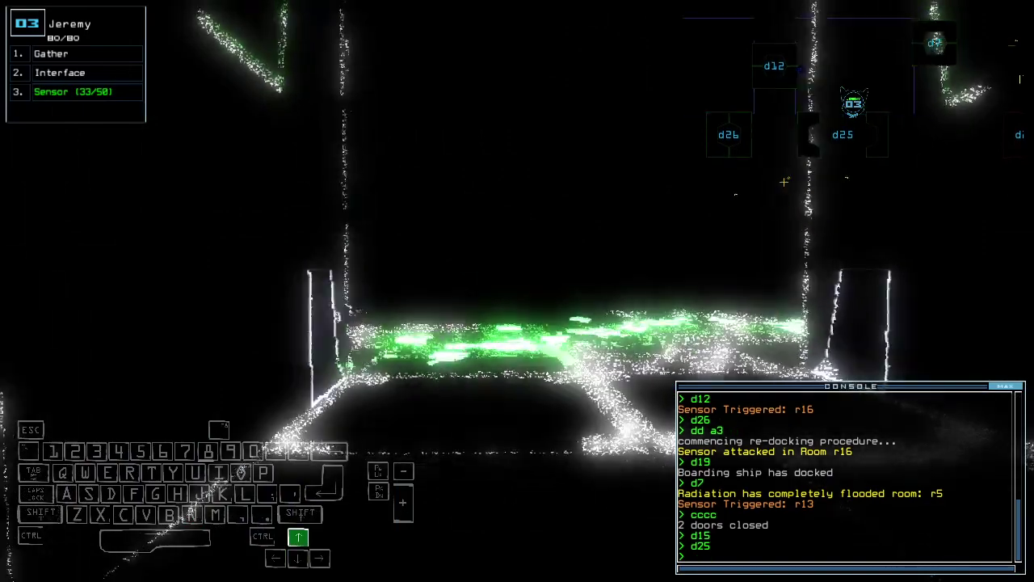
pyautogui.write('ccc')
pyautogui.press('Down')
pyautogui.write('c')
pyautogui.press('Return')
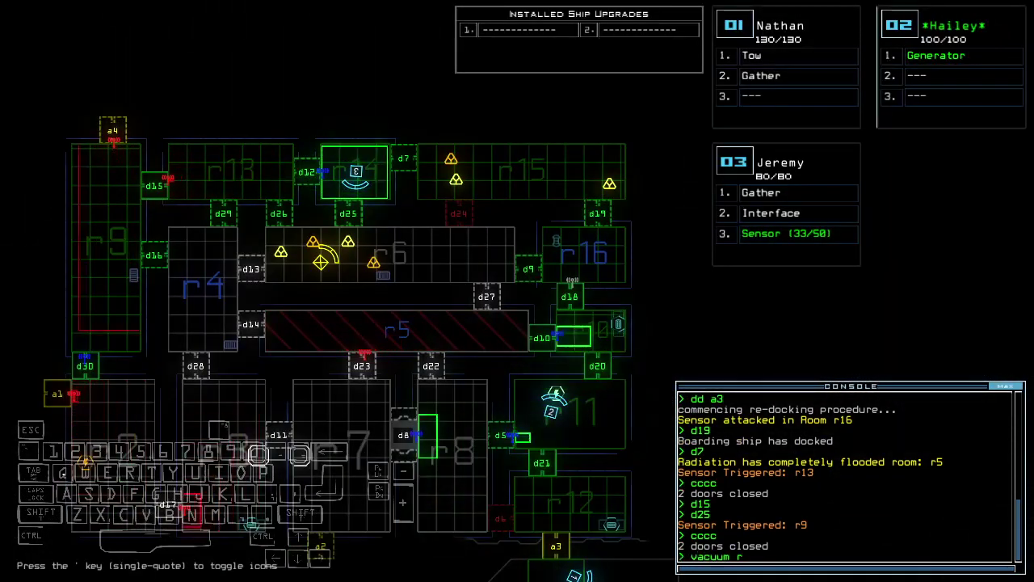
pyautogui.write('4')
# Step: Vent room r9 to space through airlock a4 and open door d7 for drone 03
pyautogui.press('Return')
pyautogui.press('Left')
pyautogui.press('Up')
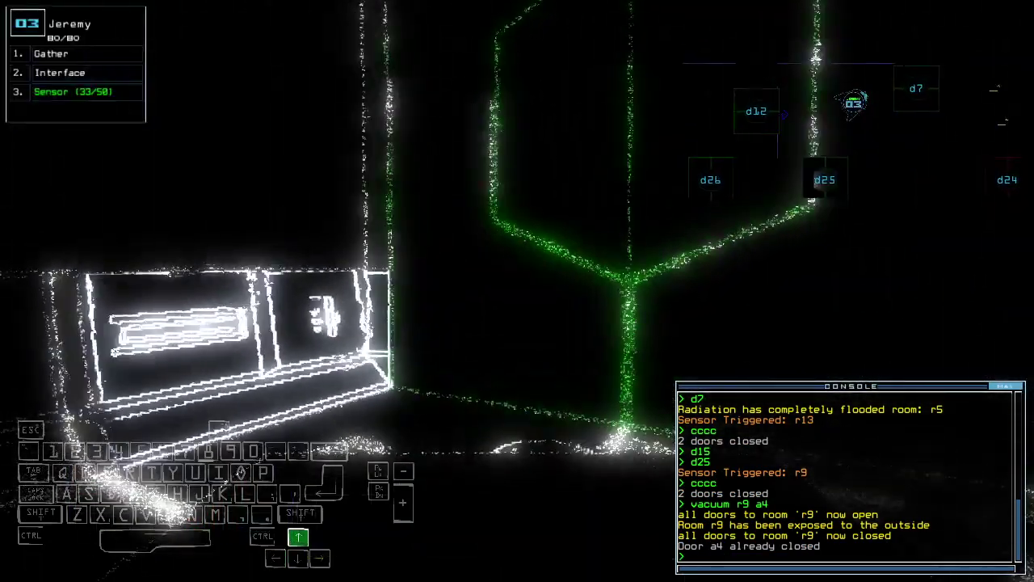
pyautogui.write('d7')
pyautogui.press('Return')
pyautogui.press('Up')
pyautogui.write('ss')
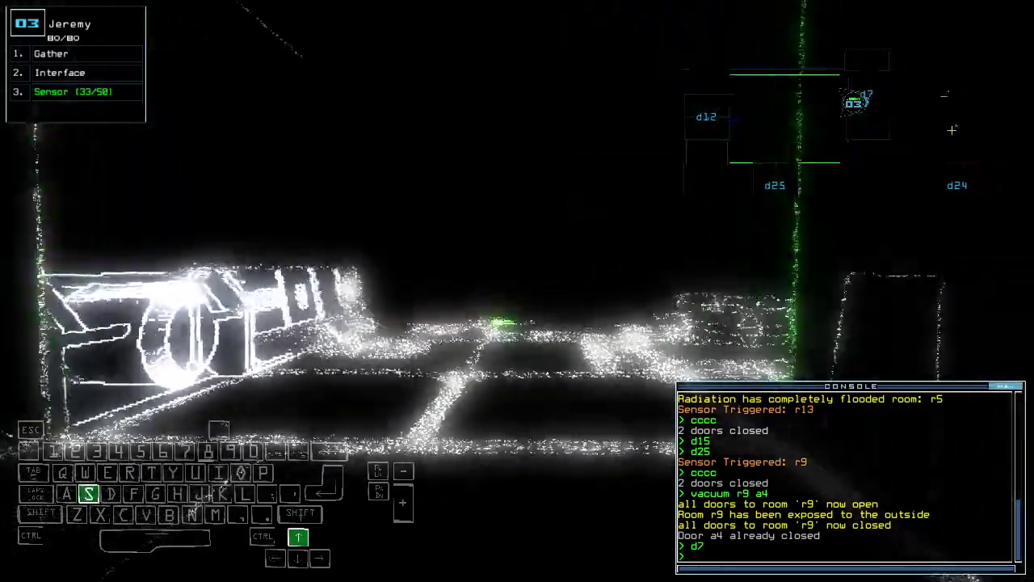
# Step: Drop a sensor from drone 03 (32/50 left) and gather scrap with it
pyautogui.press('Return')
pyautogui.press('Down')
pyautogui.press('Up')
pyautogui.write('g')
pyautogui.press('Return')
pyautogui.press('Right')
pyautogui.write('g')
# Step: Gather scrap, open door d15, drive drone 03 forward, and collect a third scrap load
pyautogui.press('Return')
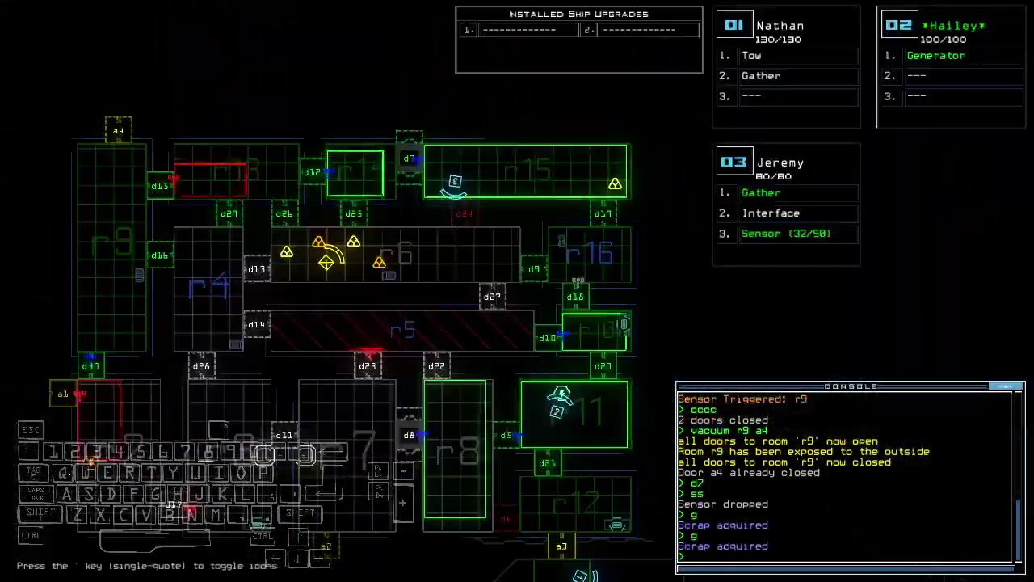
pyautogui.press('Tab')
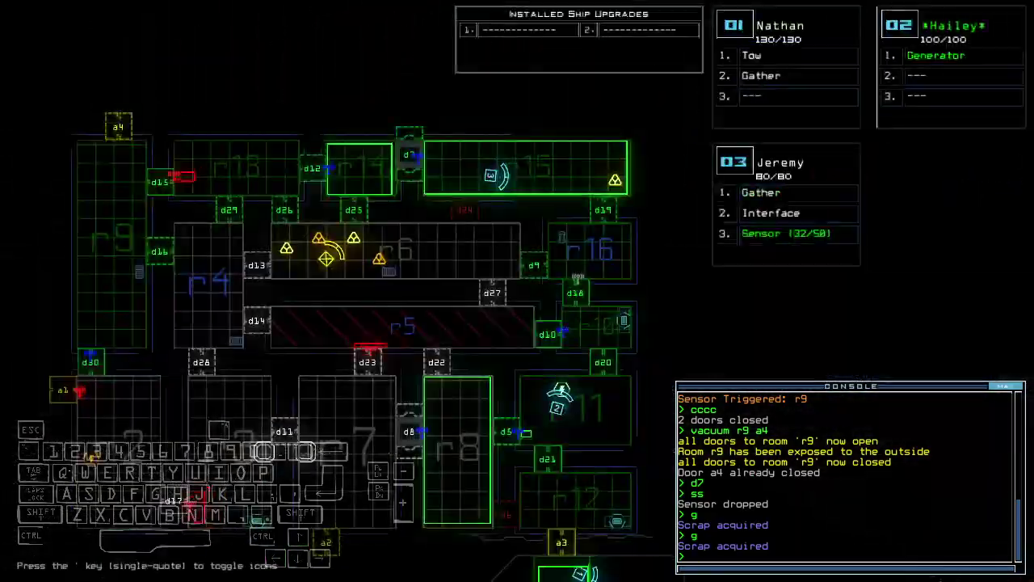
pyautogui.press('Tab')
pyautogui.press('Up')
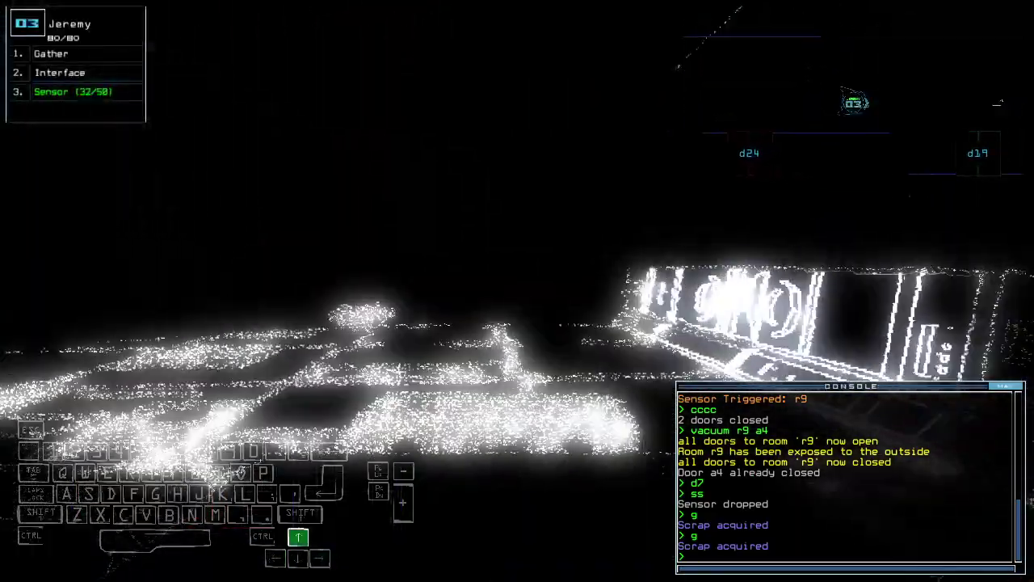
pyautogui.press('Tab')
pyautogui.write('15')
pyautogui.press('Return')
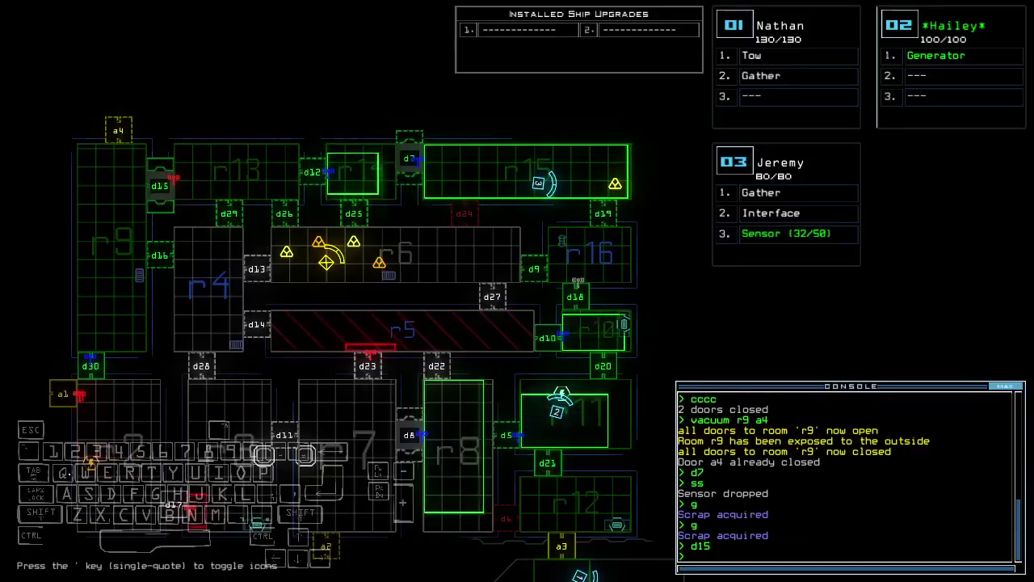
pyautogui.press('Tab')
pyautogui.press('Up')
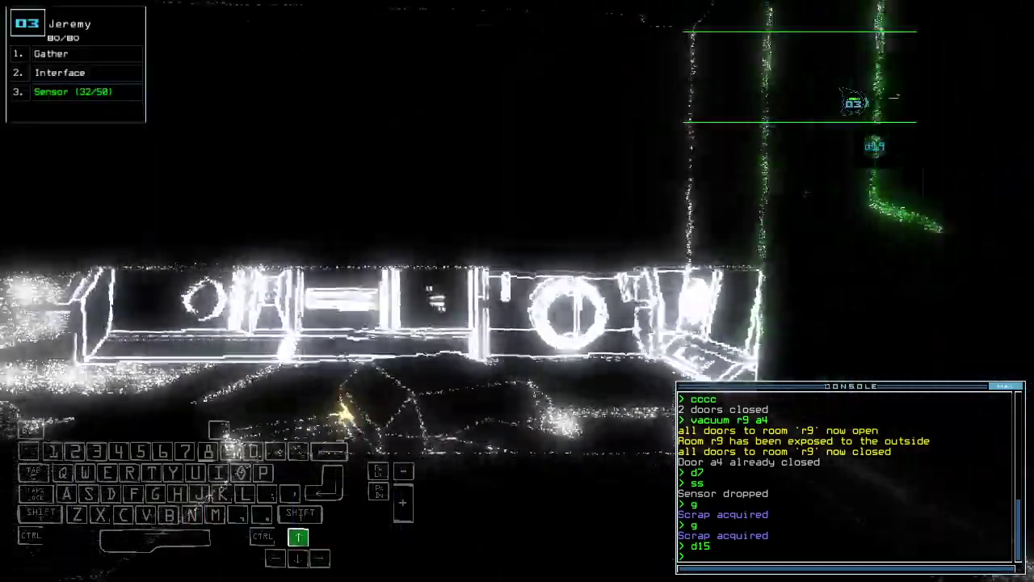
pyautogui.write('g')
pyautogui.press('Return')
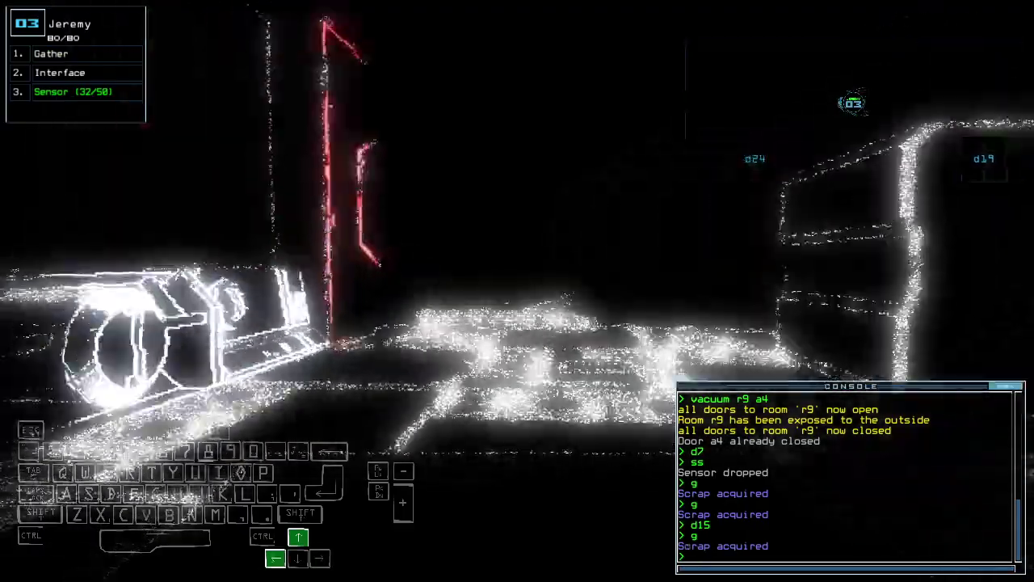
pyautogui.press('Tab')
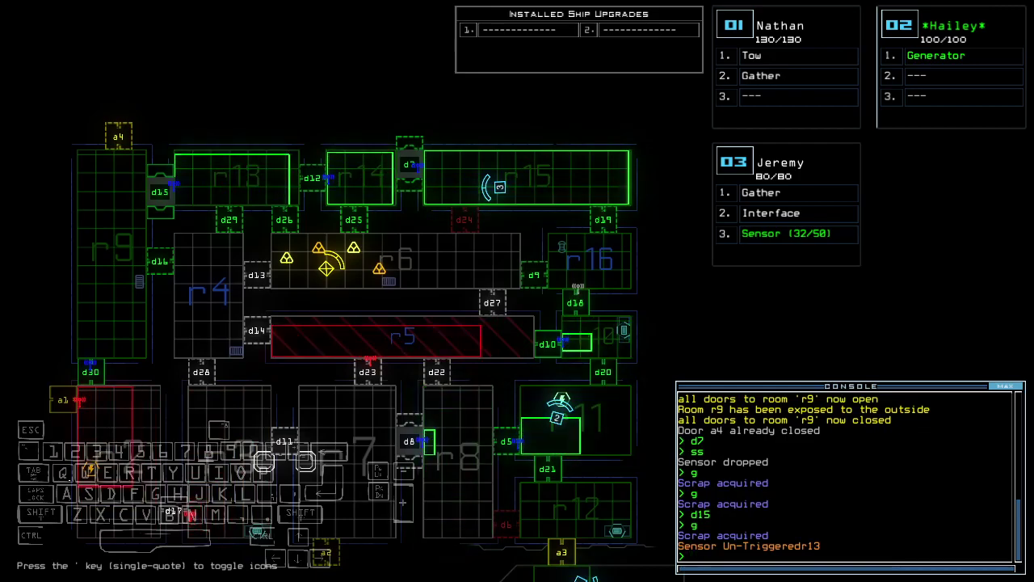
pyautogui.write('9 a4')
# Step: Vent room r9 through airlock a4 and re-dock at a4 while drone 03 heads out
pyautogui.press('Return')
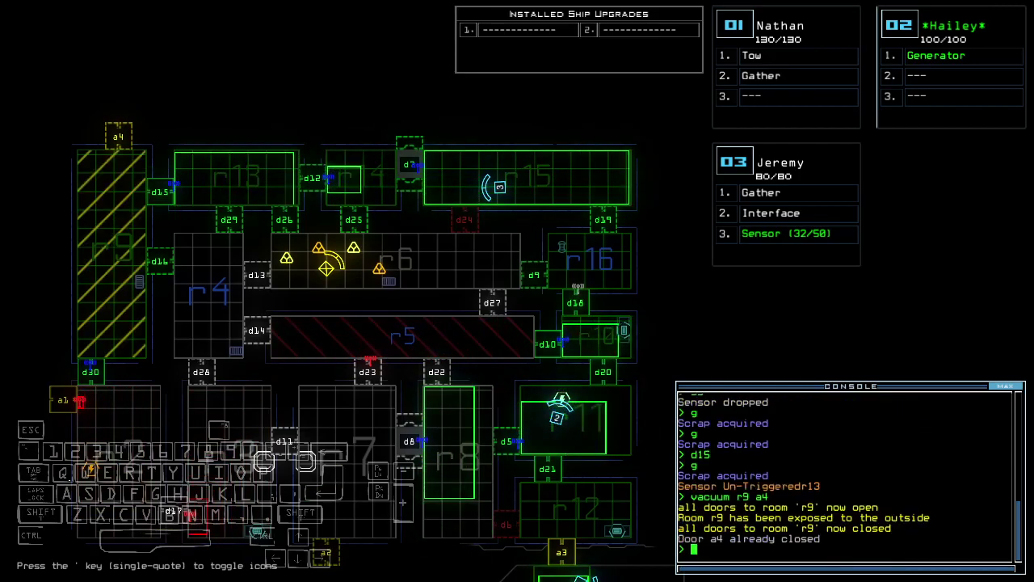
pyautogui.press('Tab')
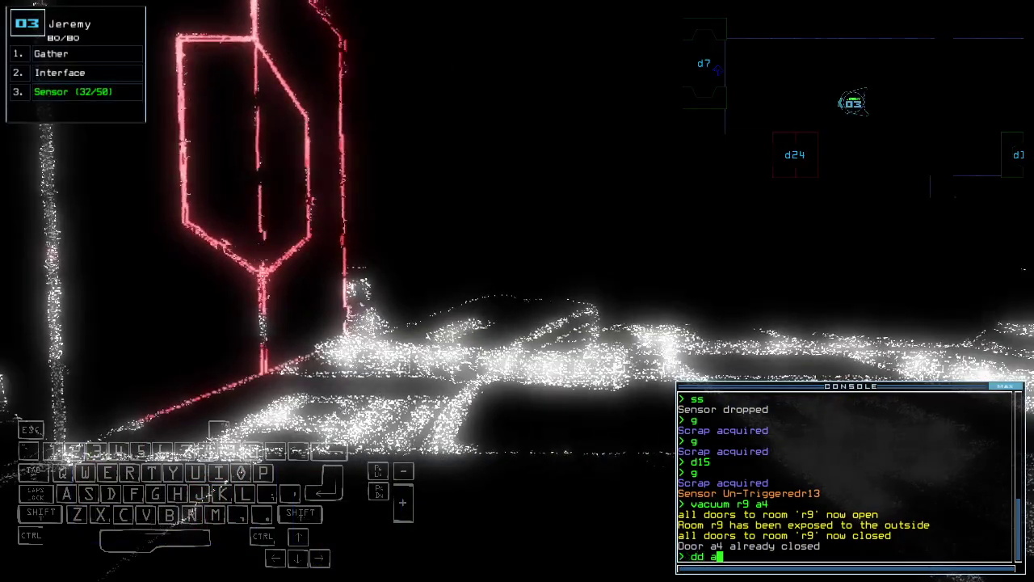
pyautogui.write('dd a4')
pyautogui.press('Return')
pyautogui.press('Tab')
pyautogui.press('Tab')
pyautogui.press('Up')
pyautogui.press('Right')
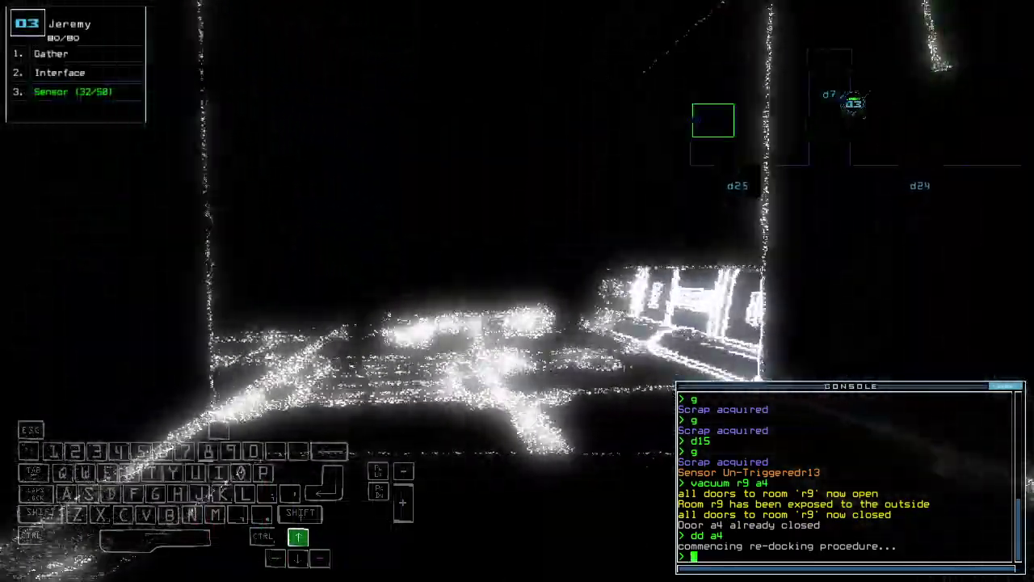
# Step: Close the doors around drone 03, go through d12 closing it behind, and open d15
pyautogui.press('Return')
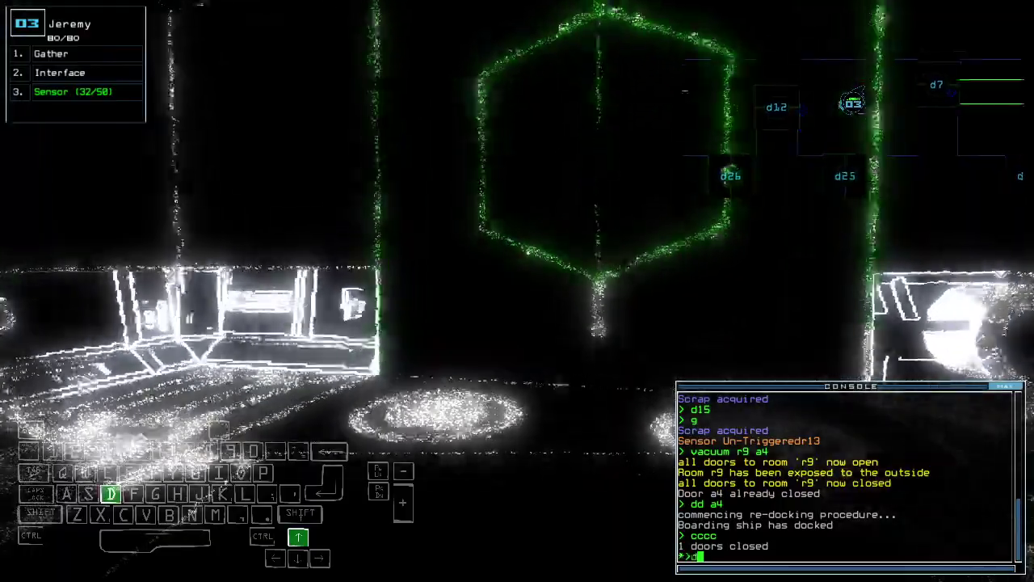
pyautogui.write('d12')
pyautogui.press('Return')
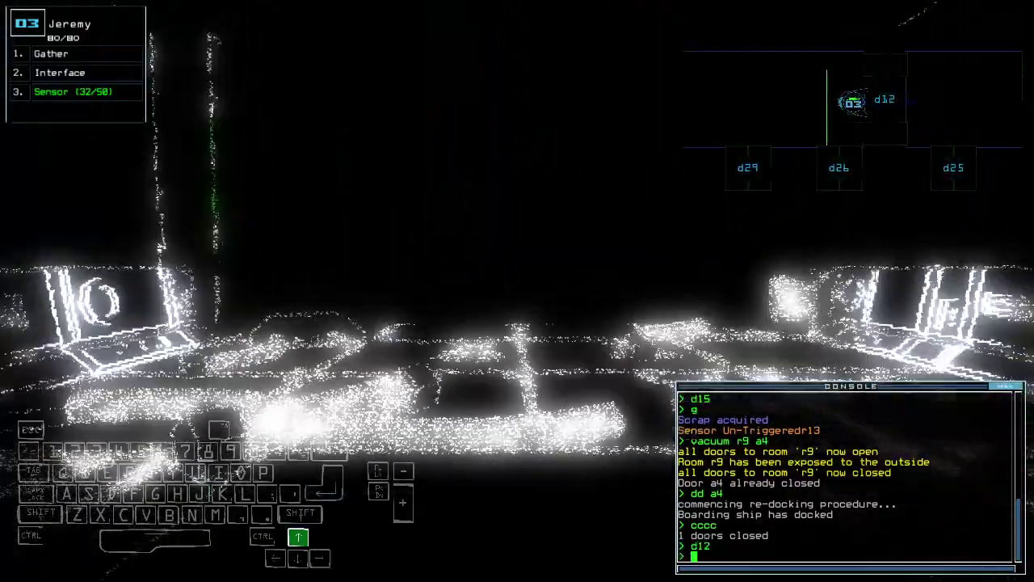
pyautogui.write('cccc')
pyautogui.press('Return')
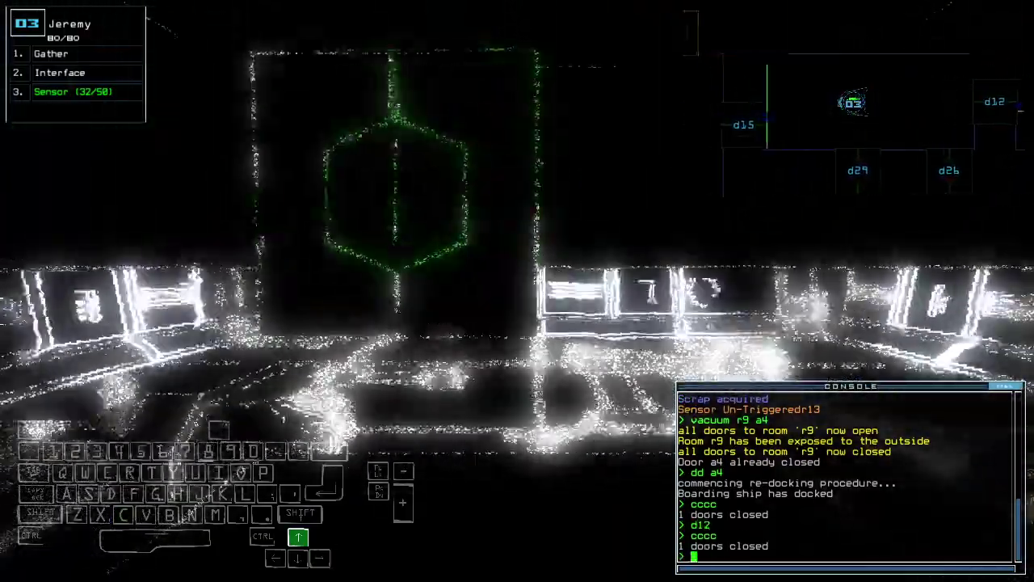
pyautogui.write('d15')
pyautogui.press('Return')
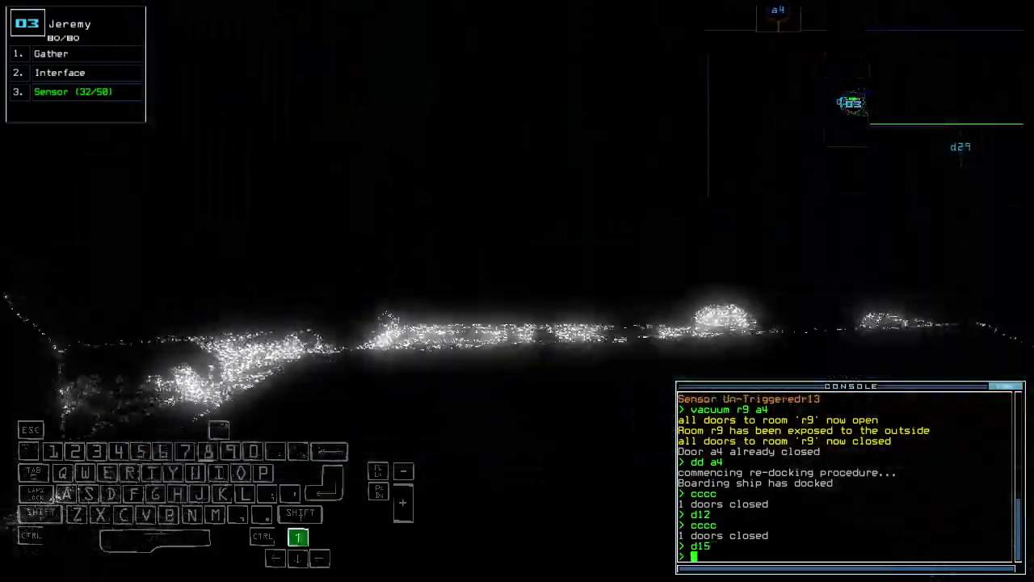
pyautogui.write('ss')
# Step: Drop a sensor (31/50 left), open all r1 doors, and hand Gather to drone 1
pyautogui.press('Return')
pyautogui.write('arr')
pyautogui.press('Return')
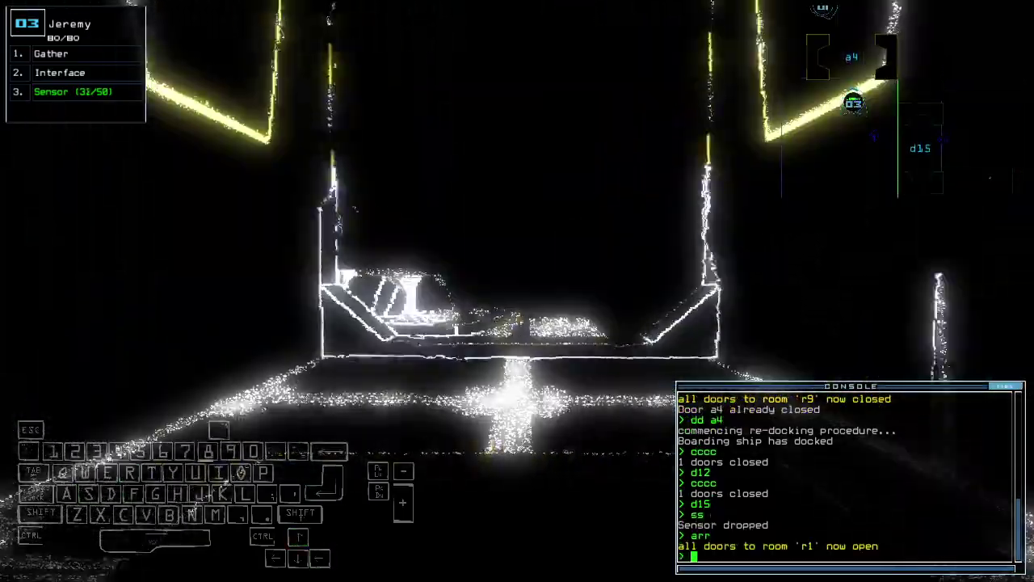
pyautogui.write('swap ga')
pyautogui.press('Return')
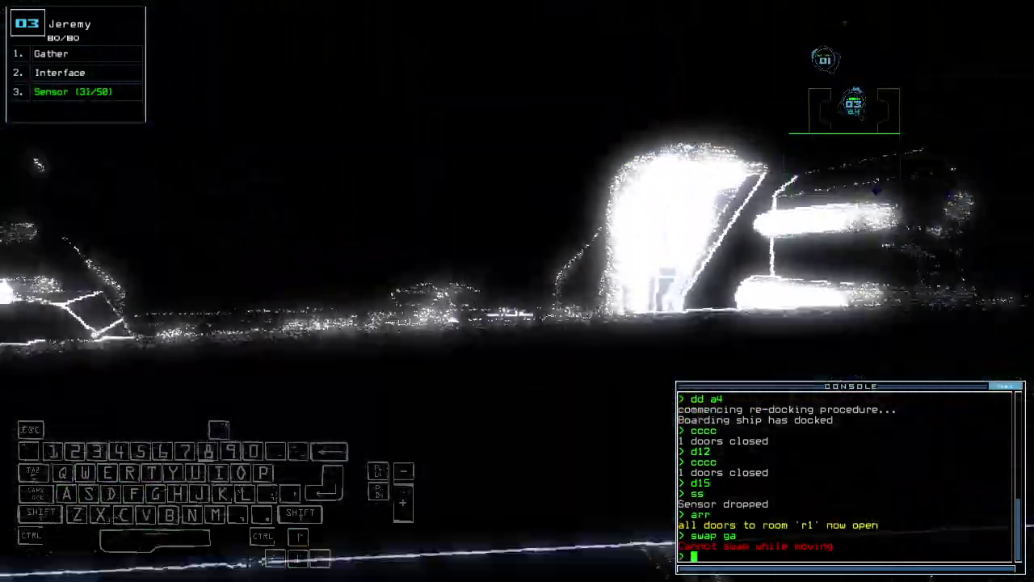
pyautogui.write('swaga')
pyautogui.press('Return')
pyautogui.write('swap ga')
pyautogui.press('Return')
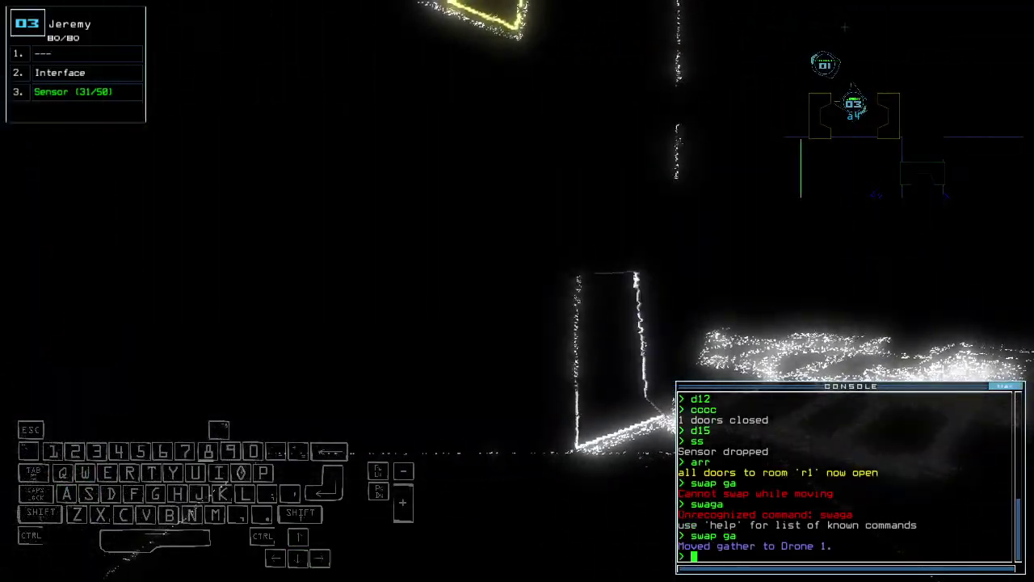
# Step: Drive drone 03 forward, close the door behind it, and open door d12
pyautogui.press('Up')
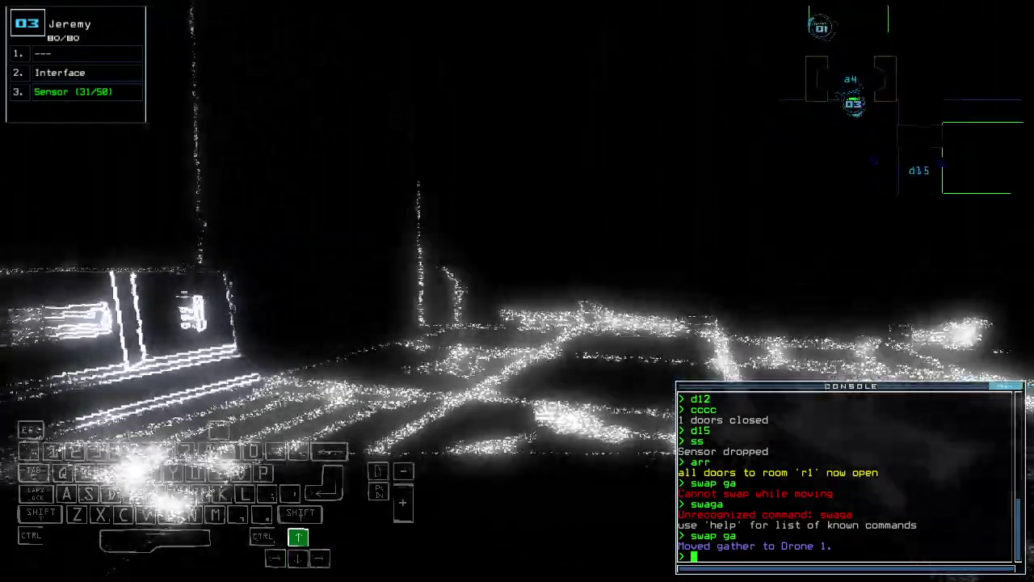
pyautogui.press('Left')
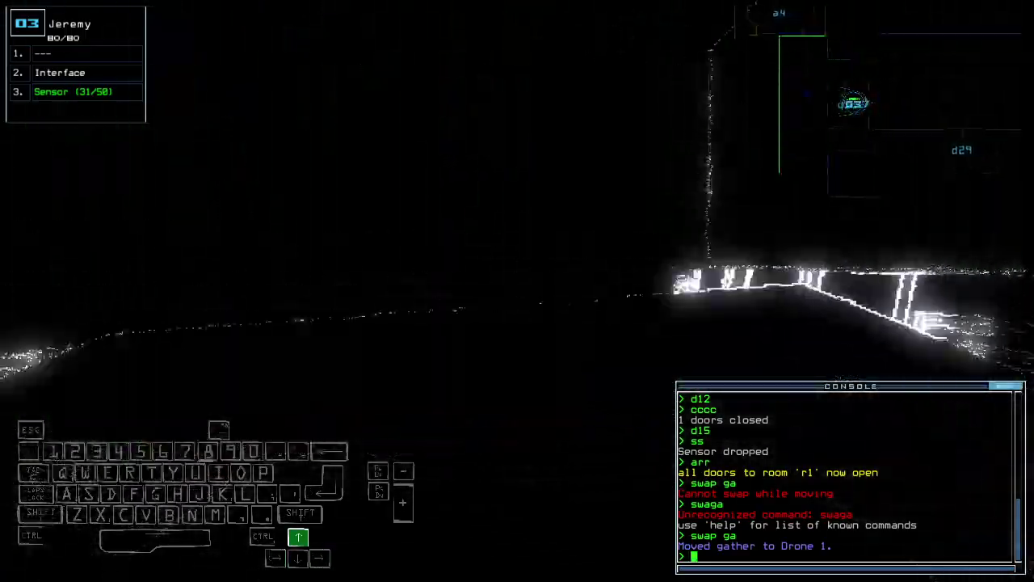
pyautogui.write('cccc')
pyautogui.press('Return')
pyautogui.press('Tab')
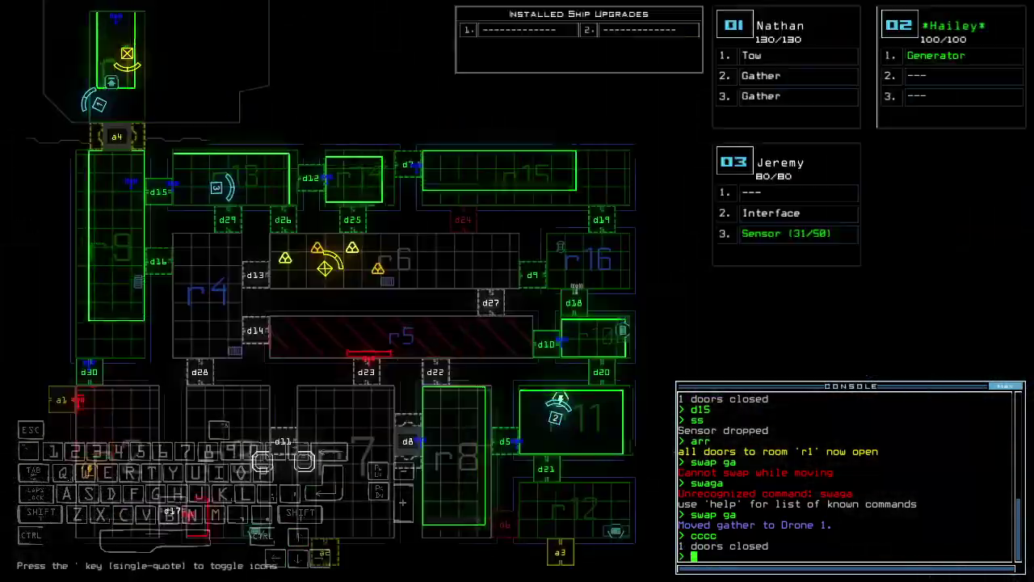
pyautogui.press('Tab')
pyautogui.press('Up')
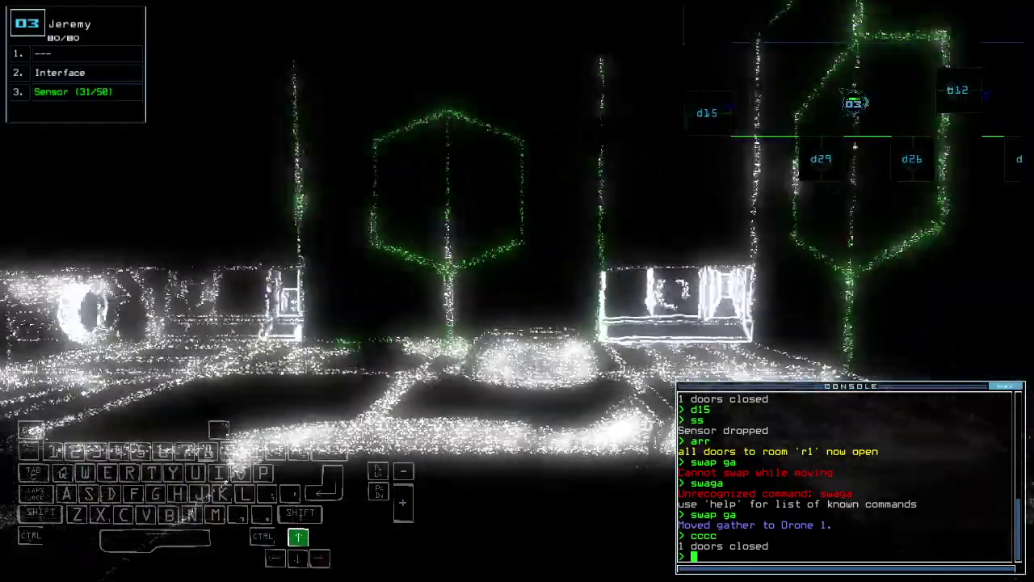
pyautogui.write('d12')
pyautogui.press('Return')
# Step: Drive drone 03 onward, close the door behind it, and open door d25
pyautogui.press('Tab')
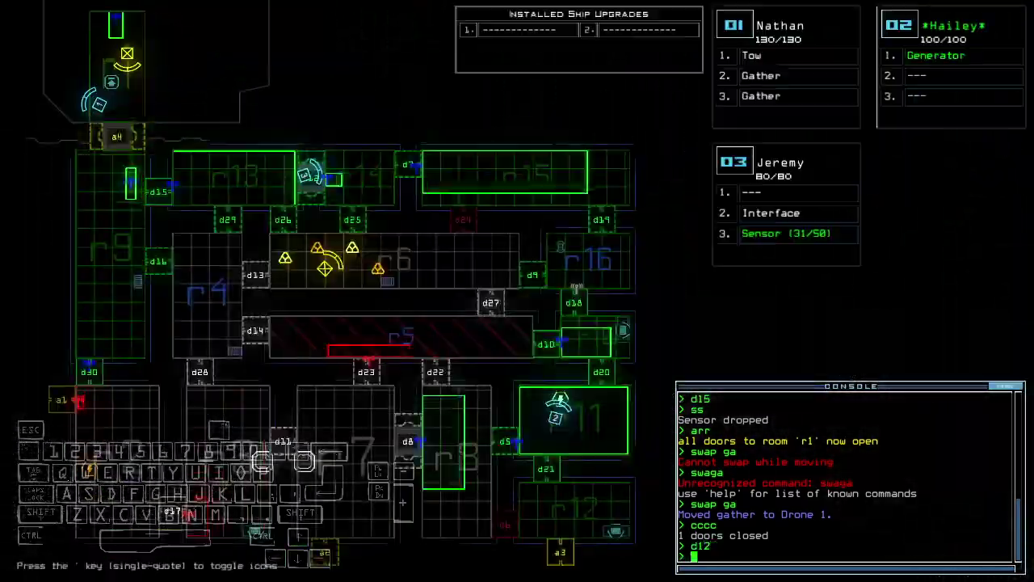
pyautogui.press('Tab')
pyautogui.press('Up')
pyautogui.write('cccc')
pyautogui.press('Return')
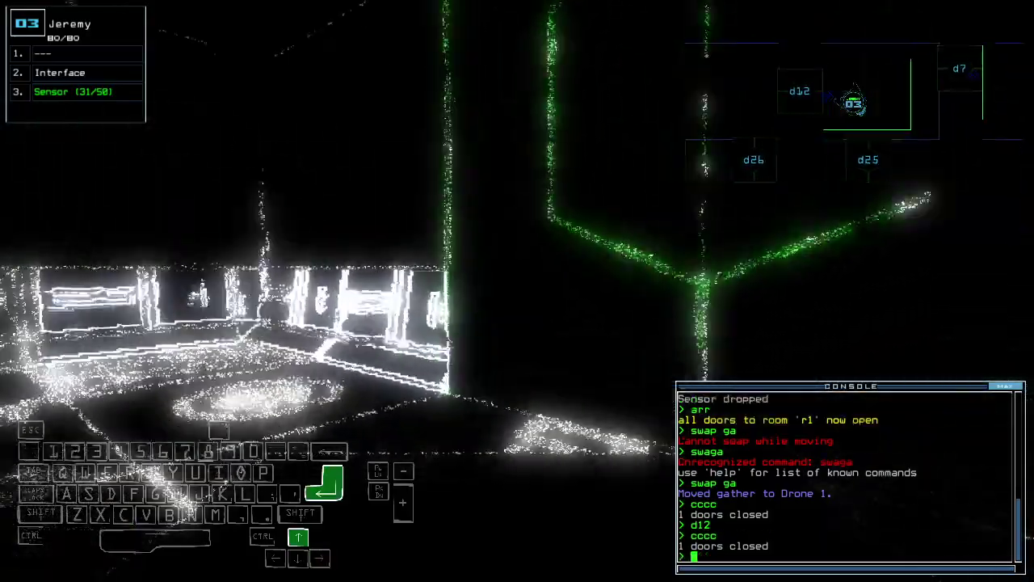
pyautogui.press('Right')
pyautogui.write('d25')
pyautogui.press('Return')
pyautogui.write('swap ')
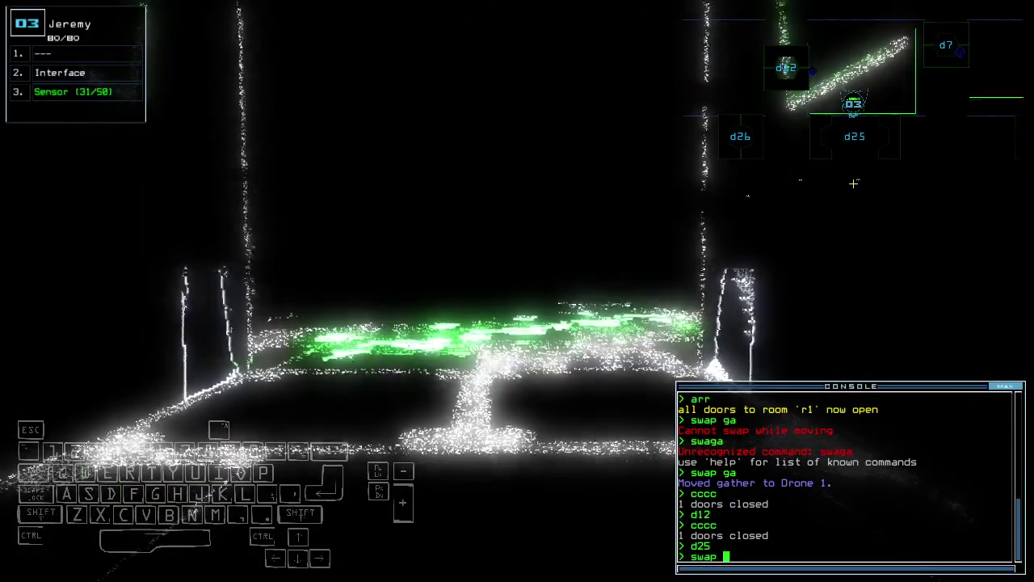
pyautogui.write('ga')
# Step: Move Gather back to drone 3, close the door behind, and open doors d12 and d26
pyautogui.press('Return')
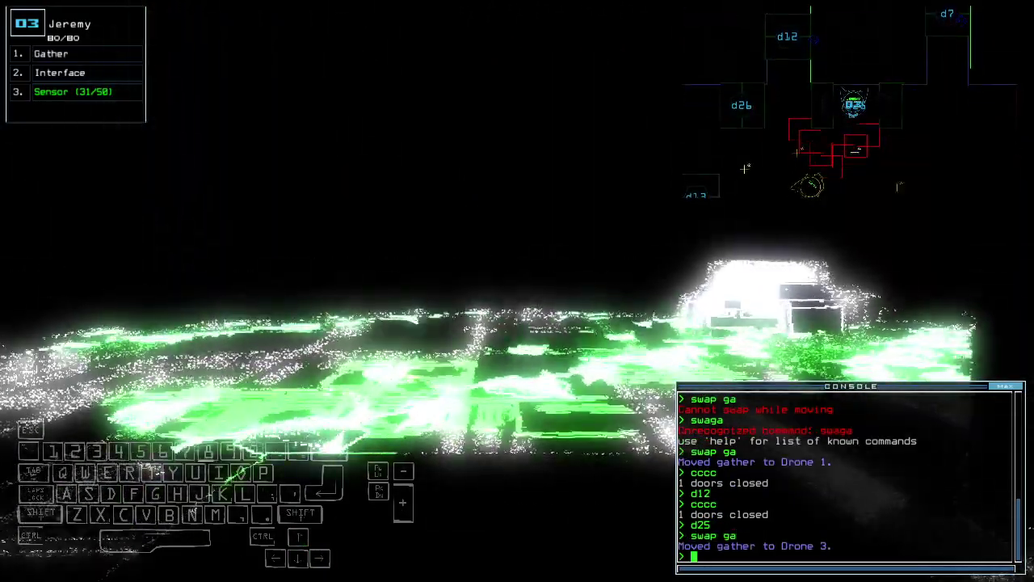
pyautogui.press('Down')
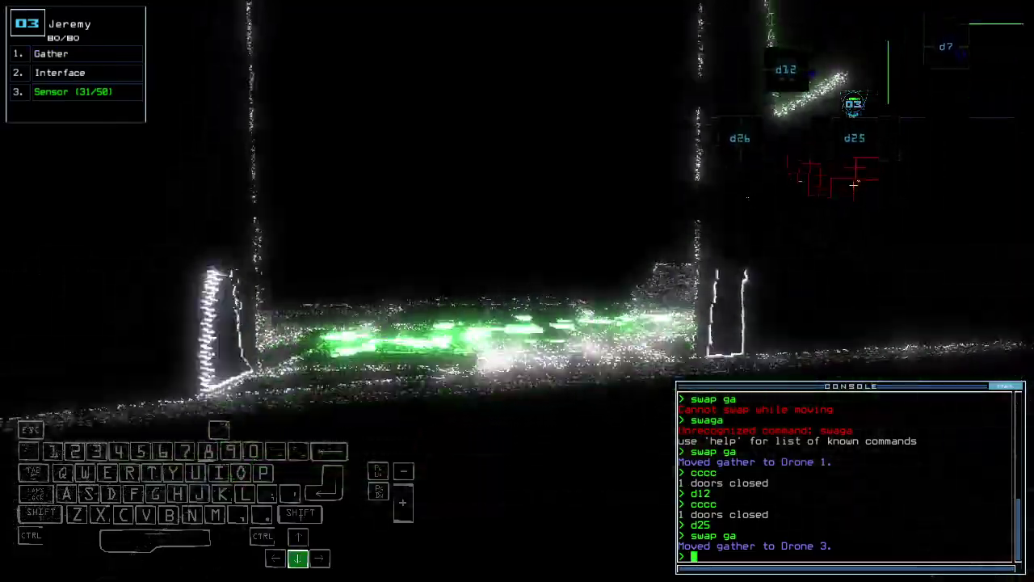
pyautogui.write('cccc')
pyautogui.press('Return')
pyautogui.write('d12')
pyautogui.press('Return')
pyautogui.press('Up')
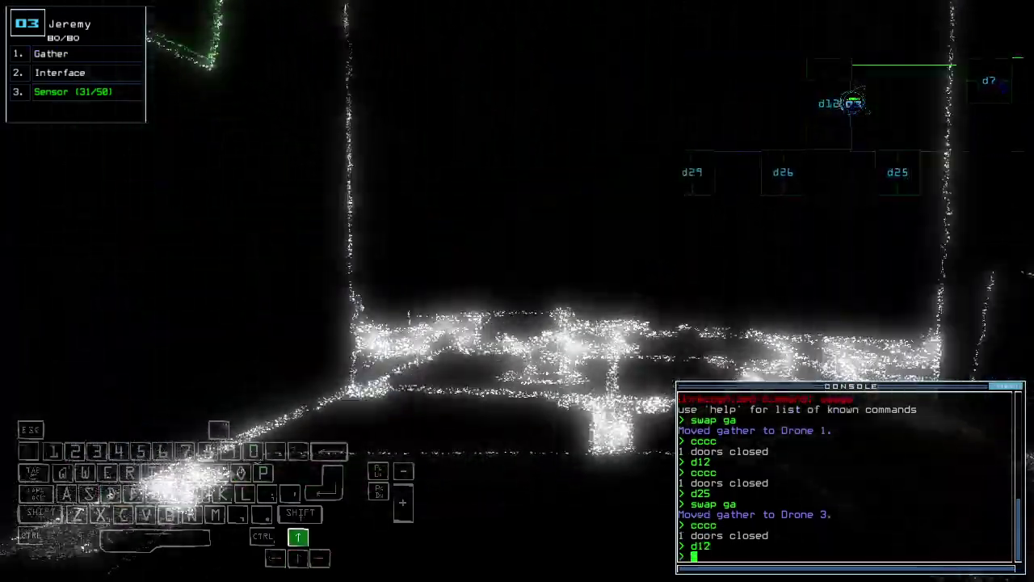
pyautogui.write('d2')
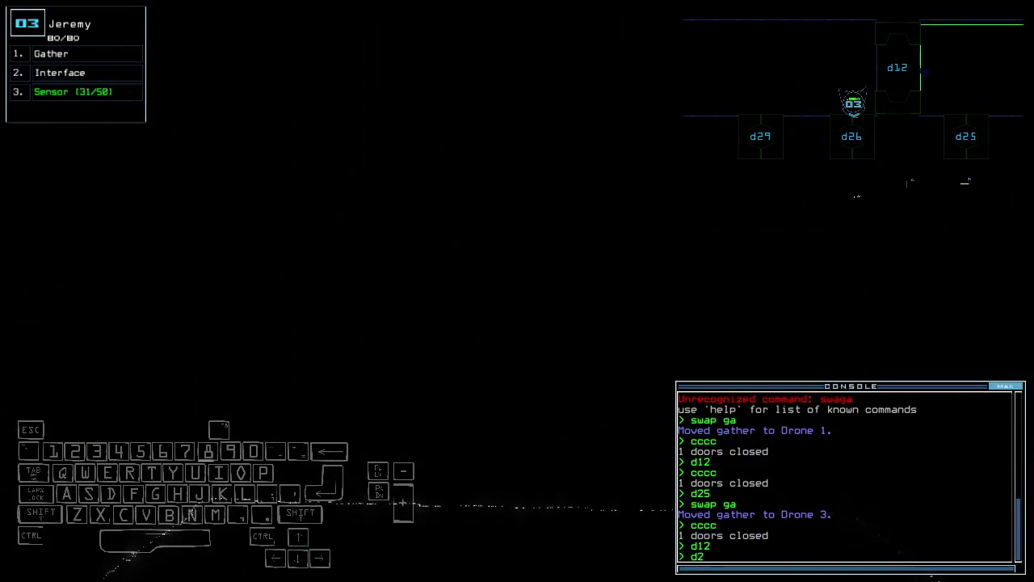
pyautogui.write('6')
pyautogui.press('Return')
pyautogui.press('Down')
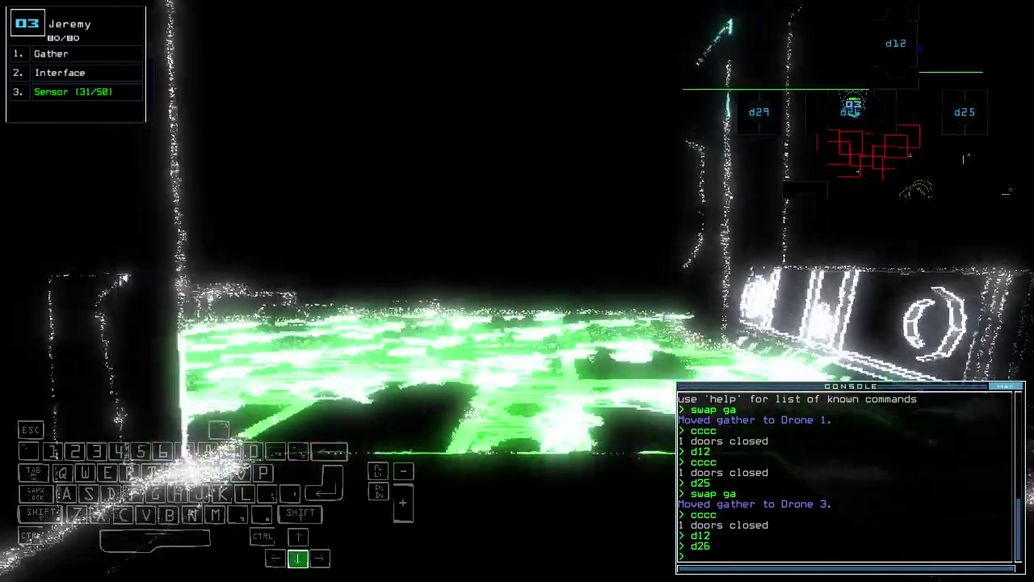
pyautogui.write('cccc')
# Step: Close the two doors around drone 03, then drive it through doors d12 and d25
pyautogui.press('Return')
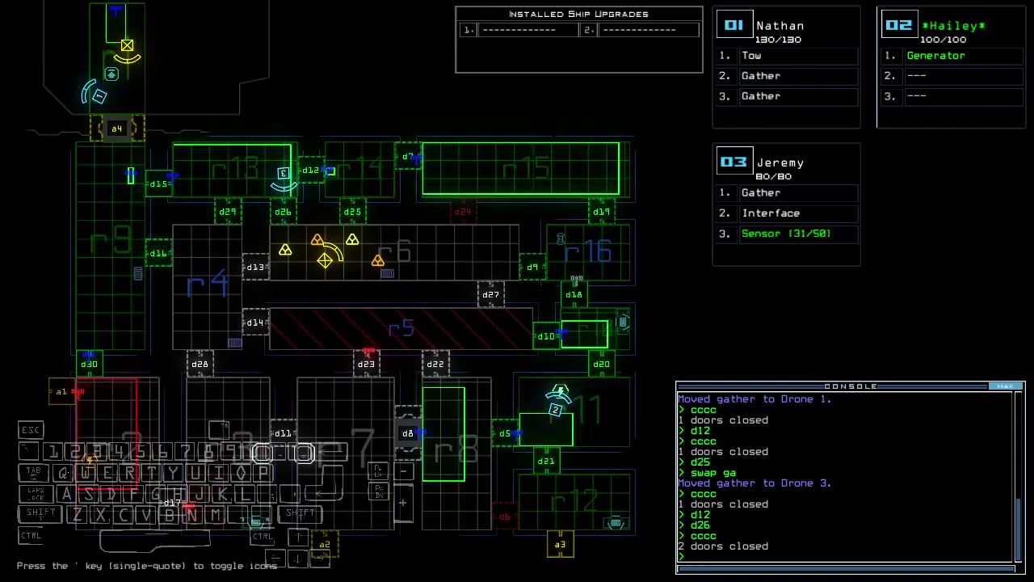
pyautogui.press('3')
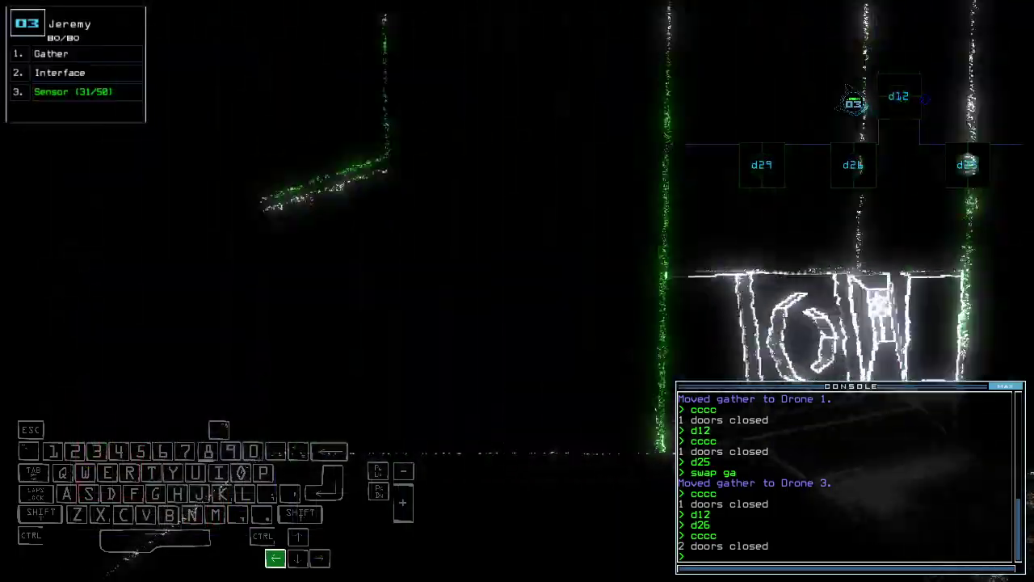
pyautogui.press('Up')
pyautogui.write('d12')
pyautogui.press('Return')
pyautogui.press('Right')
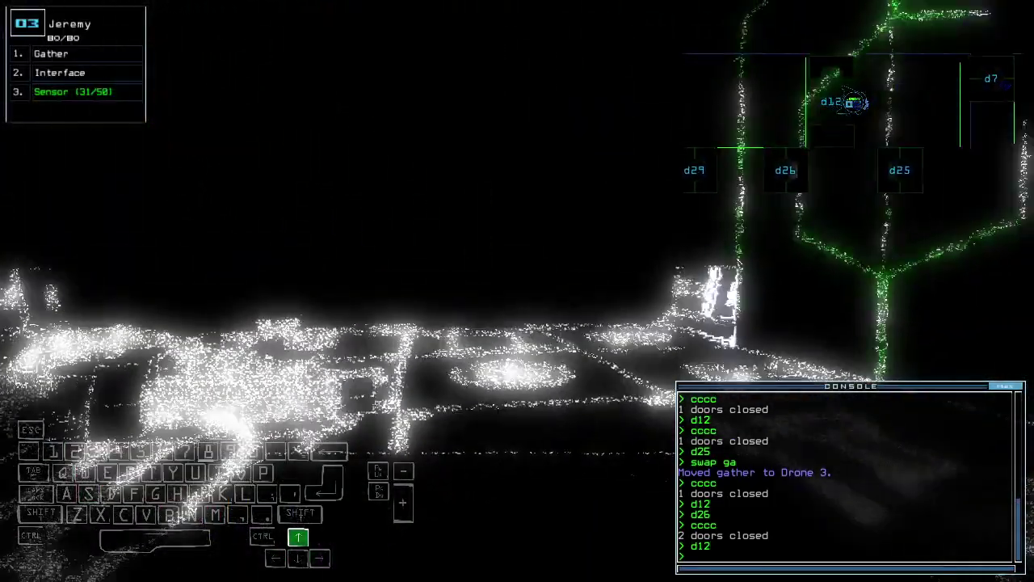
pyautogui.write('5')
pyautogui.press('Return')
# Step: Check the ship map, back drone 03 up, close the doors behind it, and return to the map
pyautogui.press('Left')
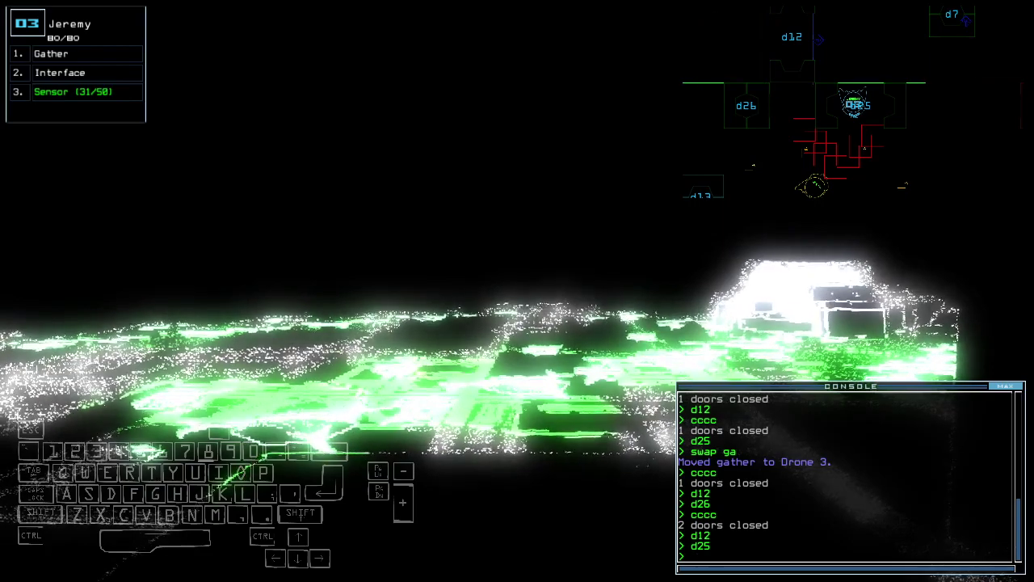
pyautogui.press('Escape')
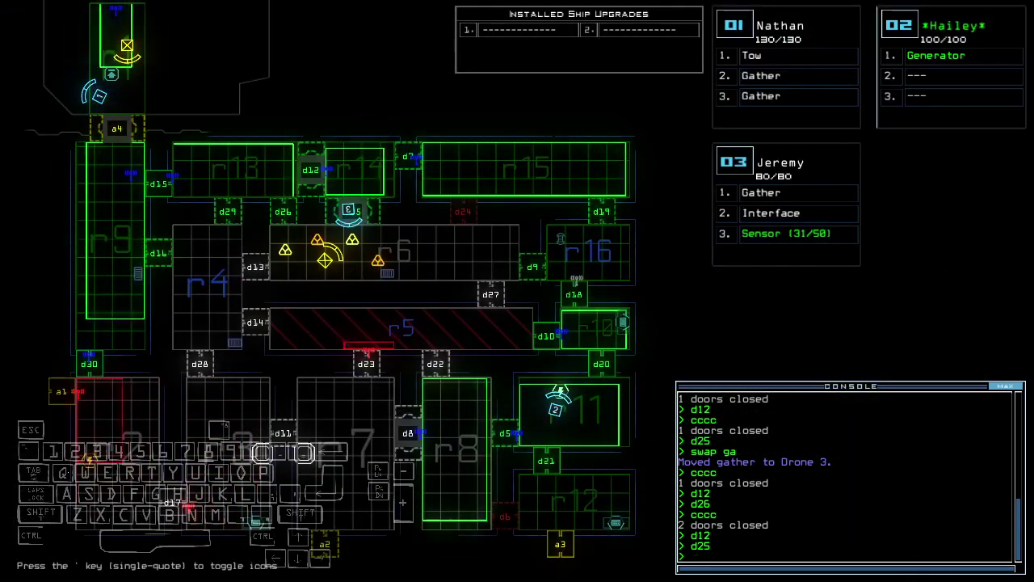
pyautogui.press('3')
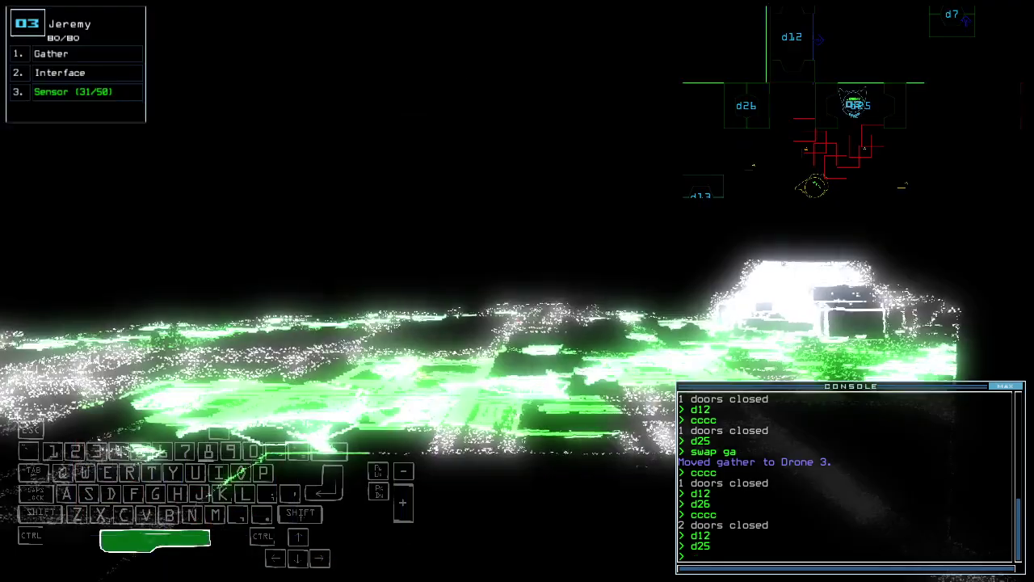
pyautogui.press('Down')
pyautogui.write('cccc')
pyautogui.press('Return')
pyautogui.press('Escape')
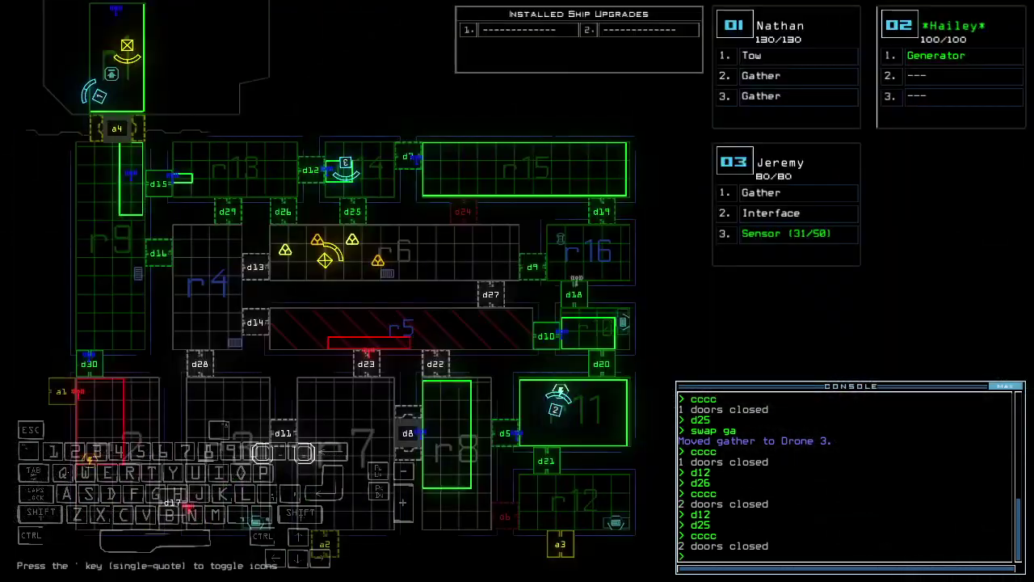
# Step: Open door d10 with the d10 command, letting radiation flood r10
pyautogui.press('Return')
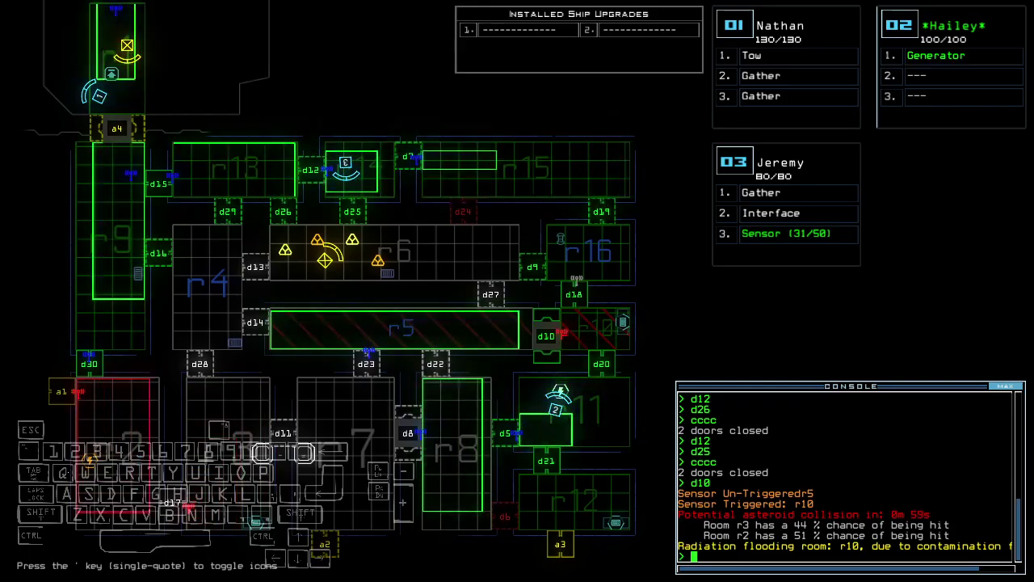
pyautogui.write('d12 d15')
# Step: Open doors d12 and d15, drive drone 03 into the next room, and close all r1 doors
pyautogui.press('Return')
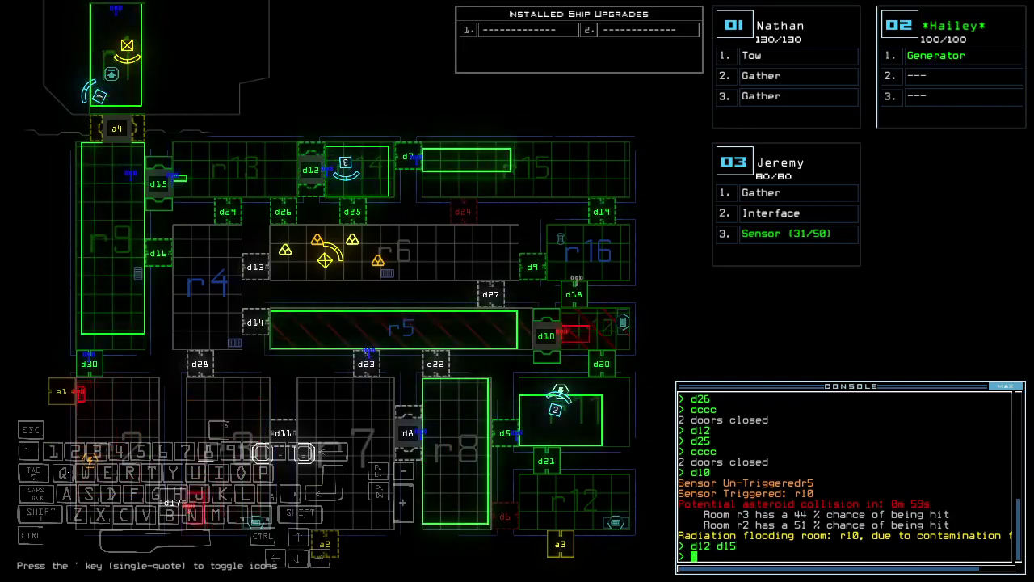
pyautogui.press('3')
pyautogui.press('Up')
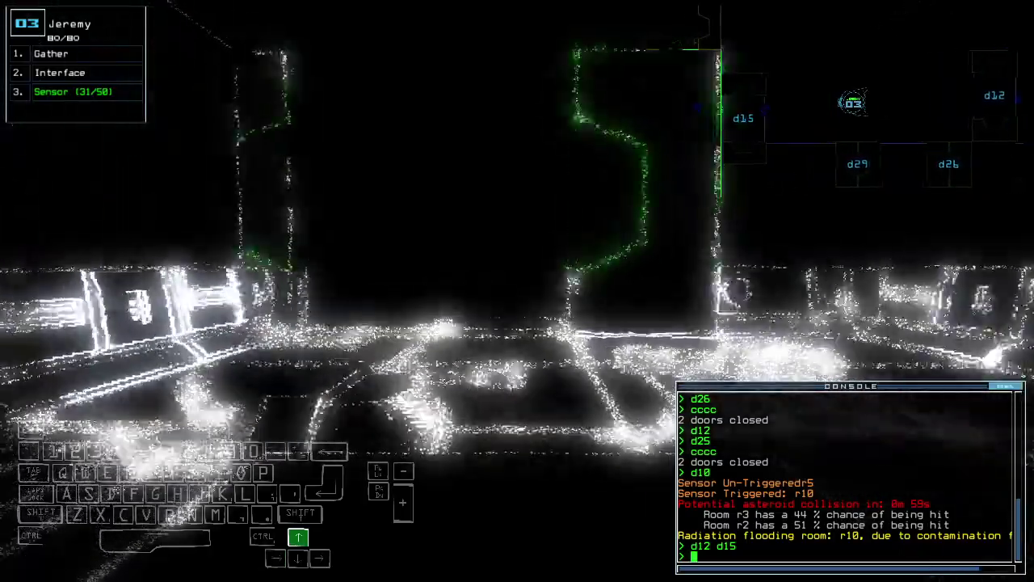
pyautogui.press('Right')
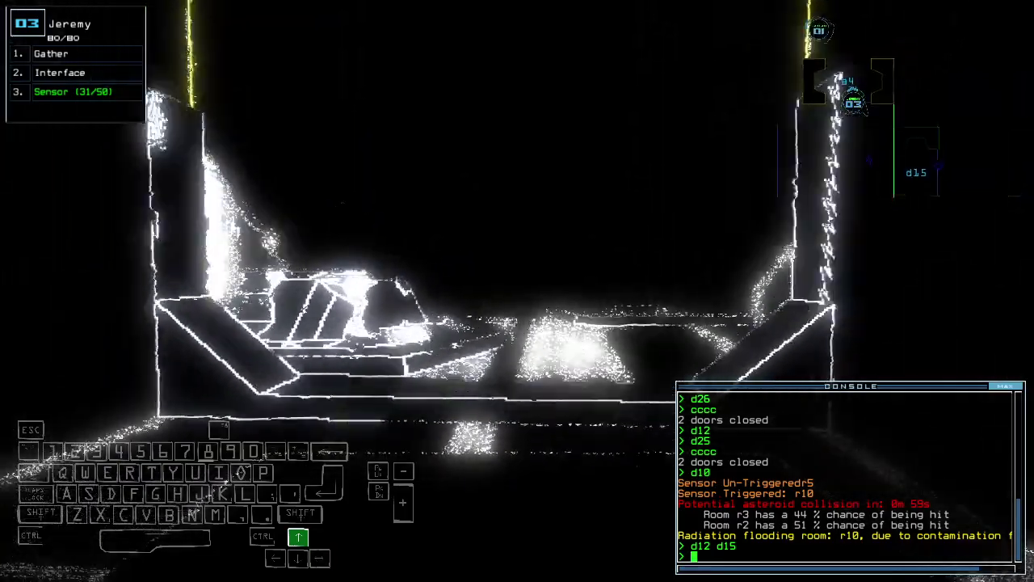
pyautogui.write('ra')
pyautogui.press('Return')
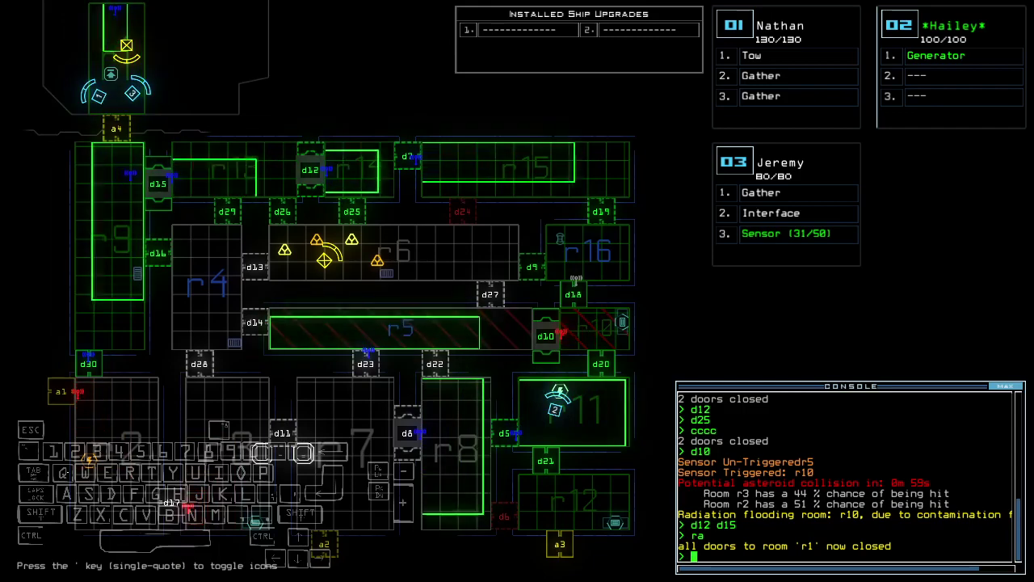
pyautogui.write('dd')
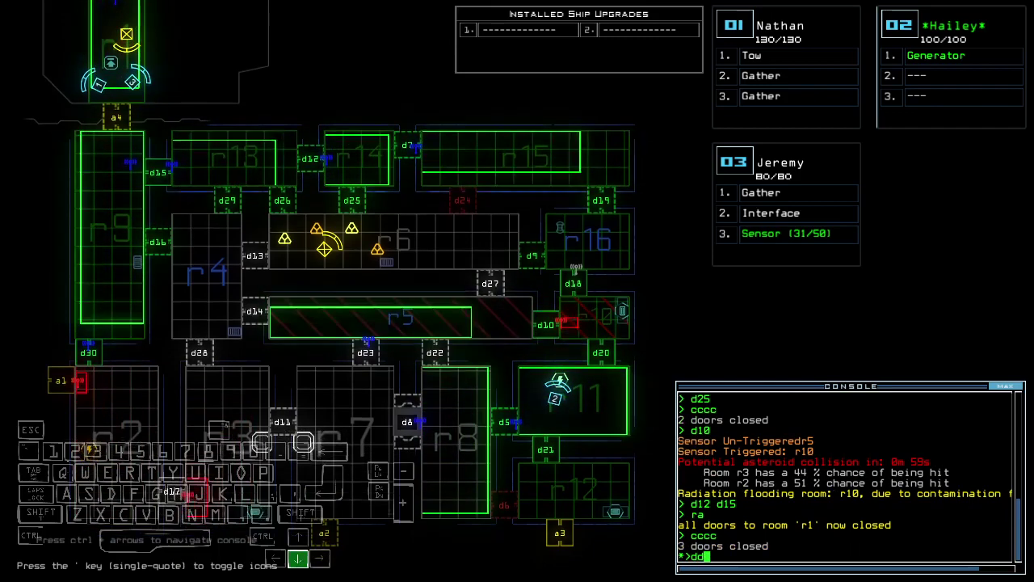
pyautogui.write(' a3')
# Step: Re-dock the boarding ship at airlock a3 and toggle door d10
pyautogui.press('Return')
pyautogui.press('Up')
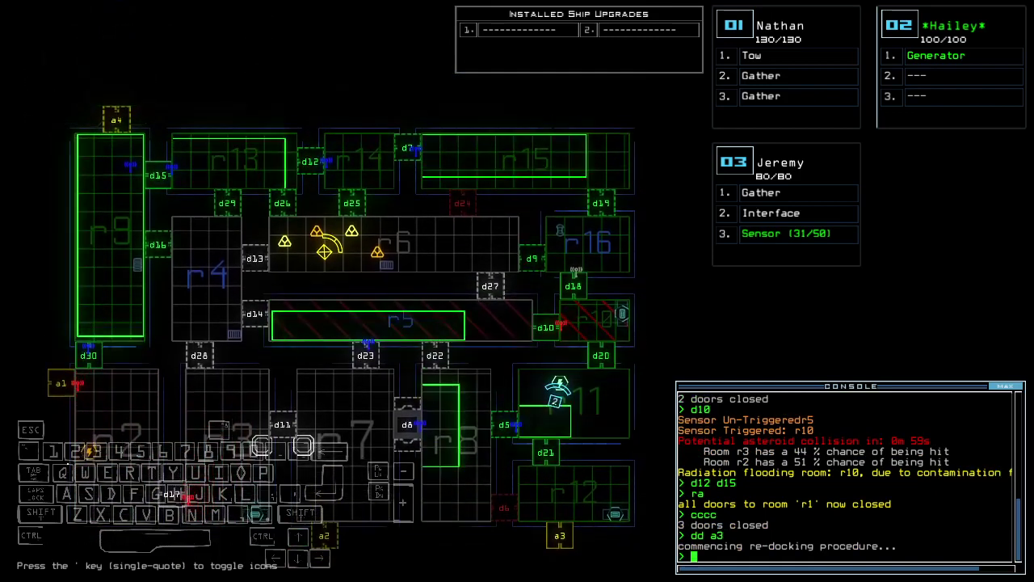
pyautogui.write('10')
pyautogui.press('Return')
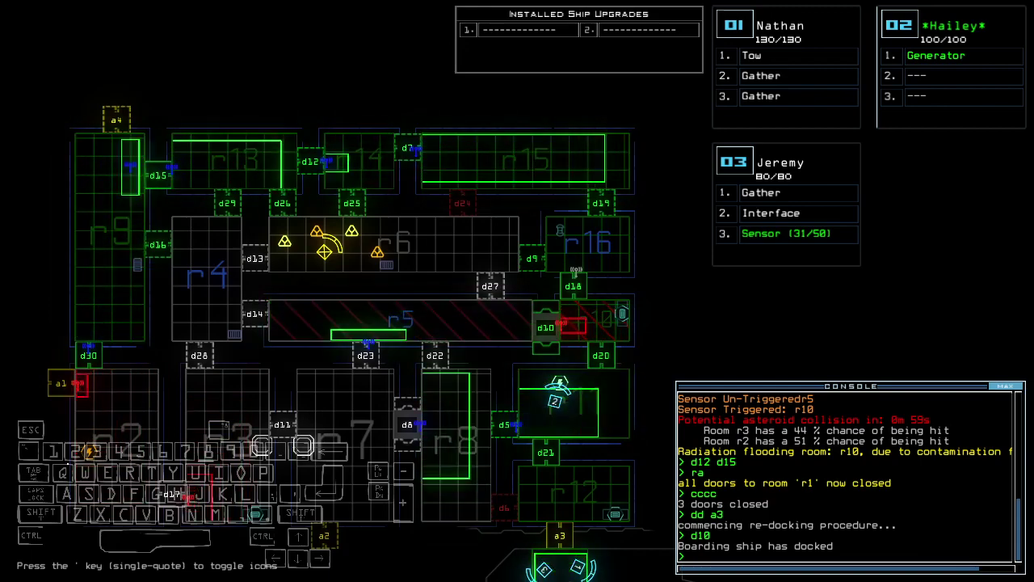
# Step: Re-dock at airlock a4 with dd a4, then close the doors around the drones
pyautogui.press('Up')
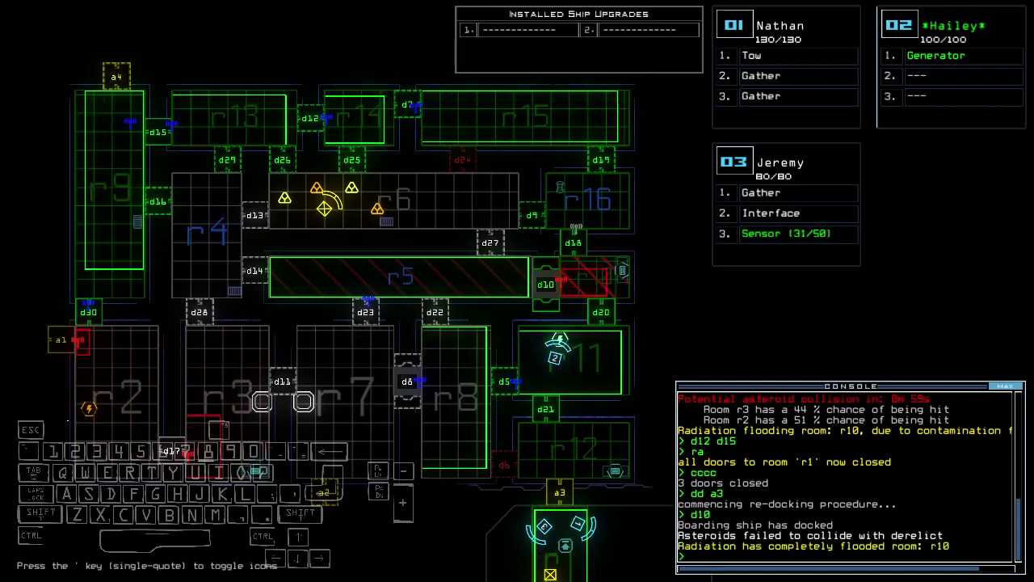
pyautogui.write('dd a4')
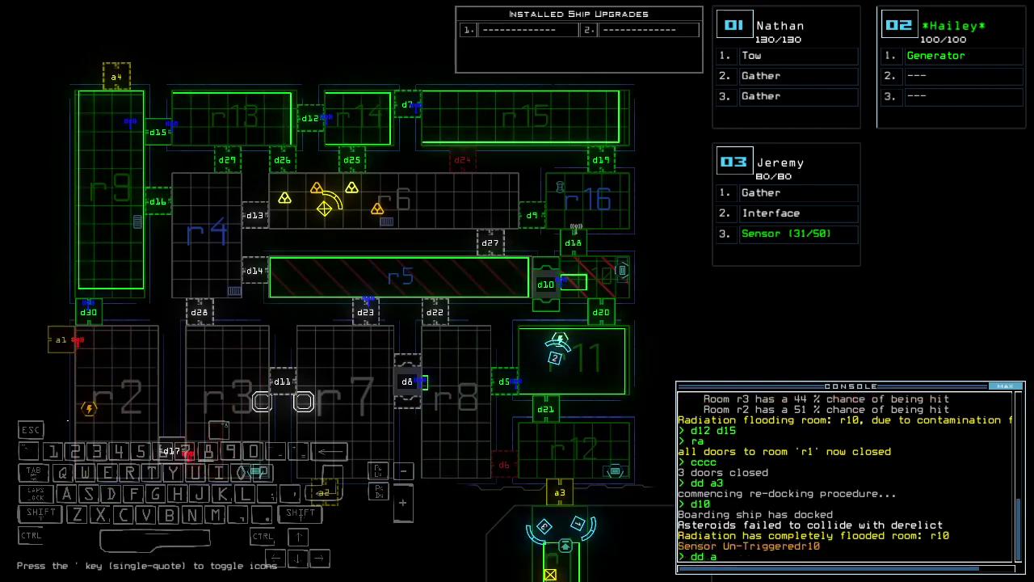
pyautogui.write('ccc')
pyautogui.press('Return')
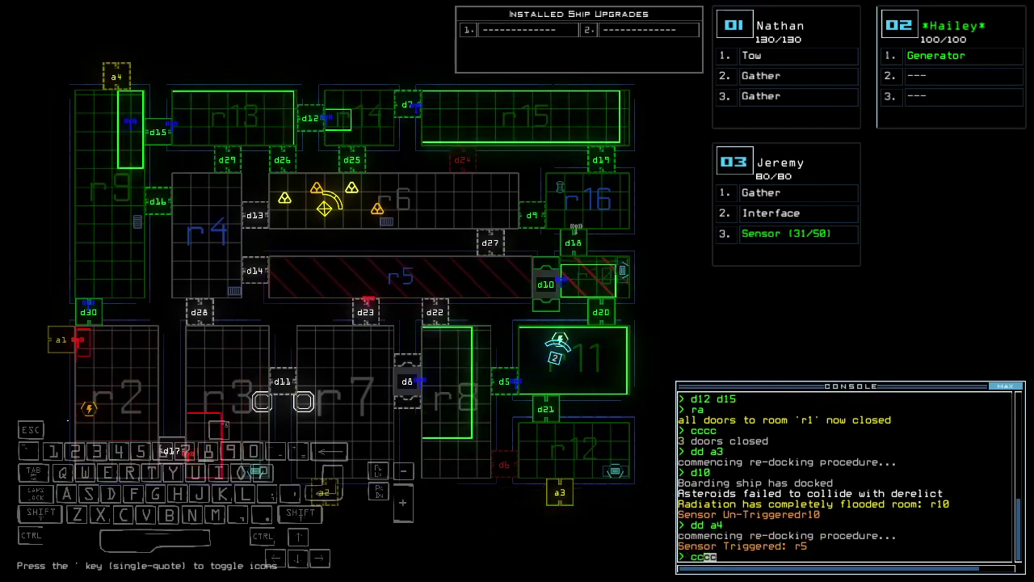
pyautogui.press('Return')
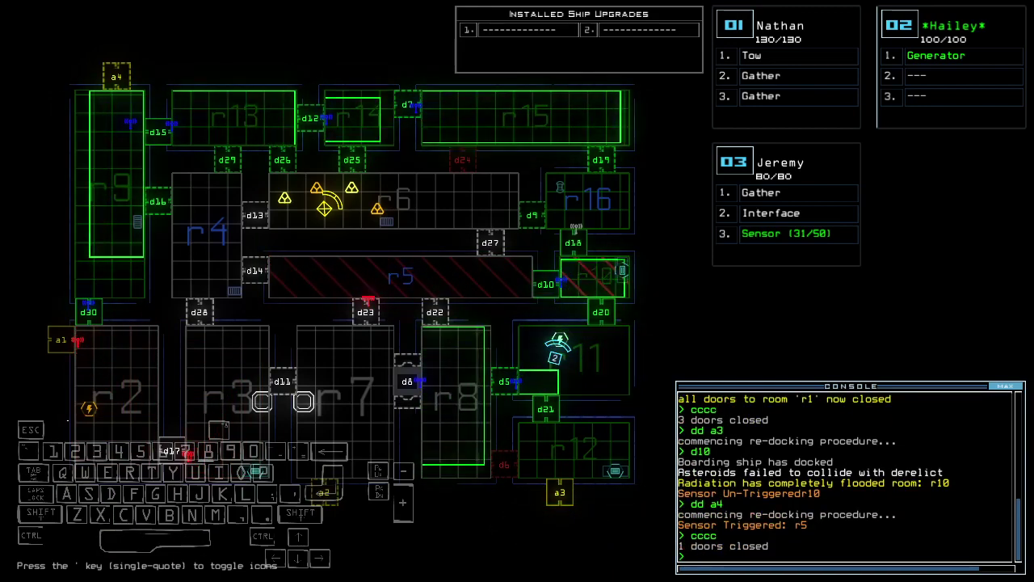
pyautogui.write('arr')
# Step: Open room r1's doors, drive Jeremy's drone forward, then close them again
pyautogui.press('Return')
pyautogui.press('3')
pyautogui.press('Up')
pyautogui.write('ra')
pyautogui.press('Return')
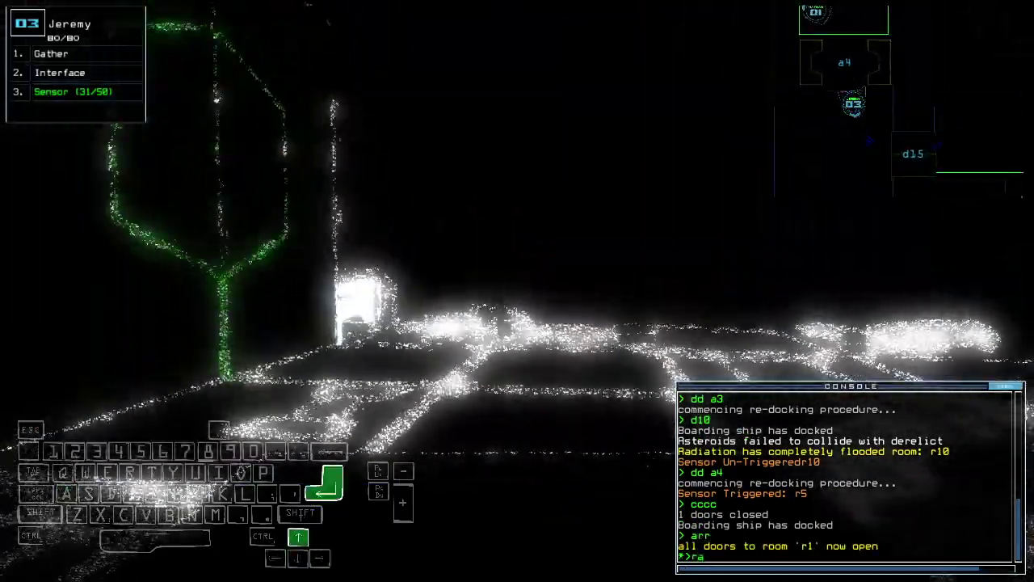
pyautogui.write('d15')
# Step: Toggle doors d15 and d18 around Jeremy's drone
pyautogui.press('Return')
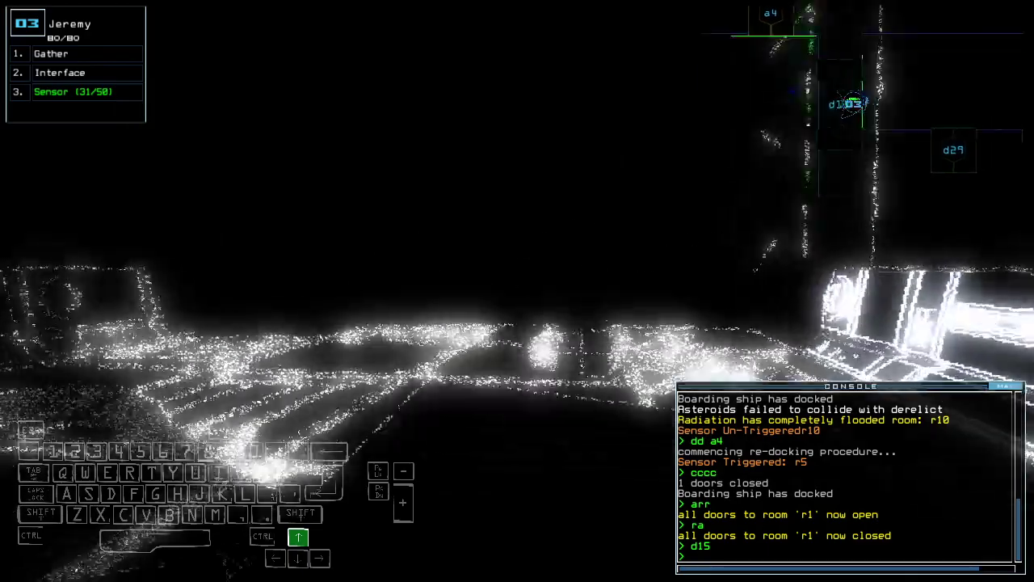
pyautogui.write('cccc')
pyautogui.press('Return')
pyautogui.press('Down')
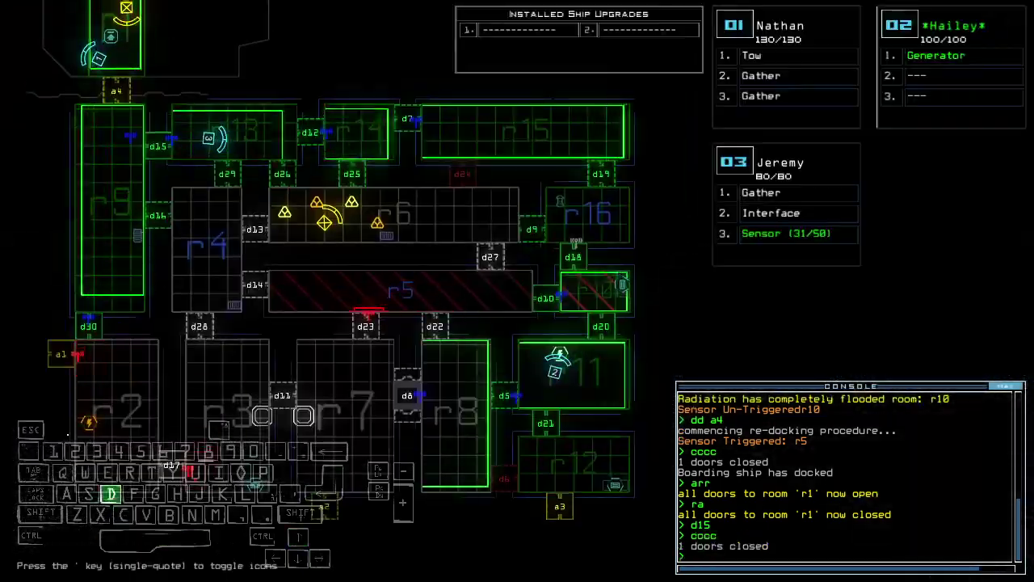
pyautogui.write('d18')
pyautogui.press('Return')
pyautogui.press('Up')
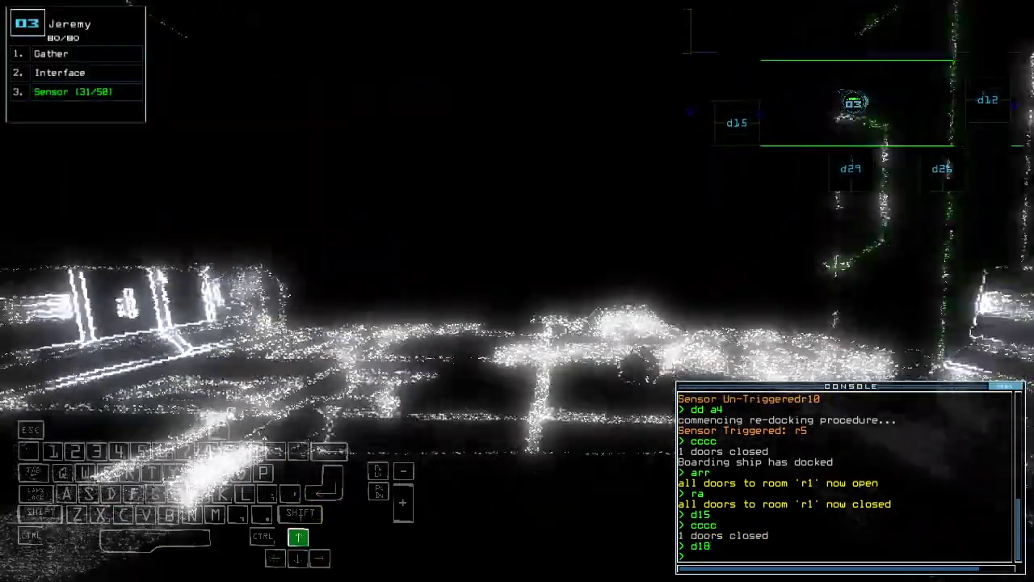
pyautogui.write('d12')
# Step: Toggle doors d12 and d7 and drive Jeremy's drone through the room
pyautogui.press('Return')
pyautogui.press('Right')
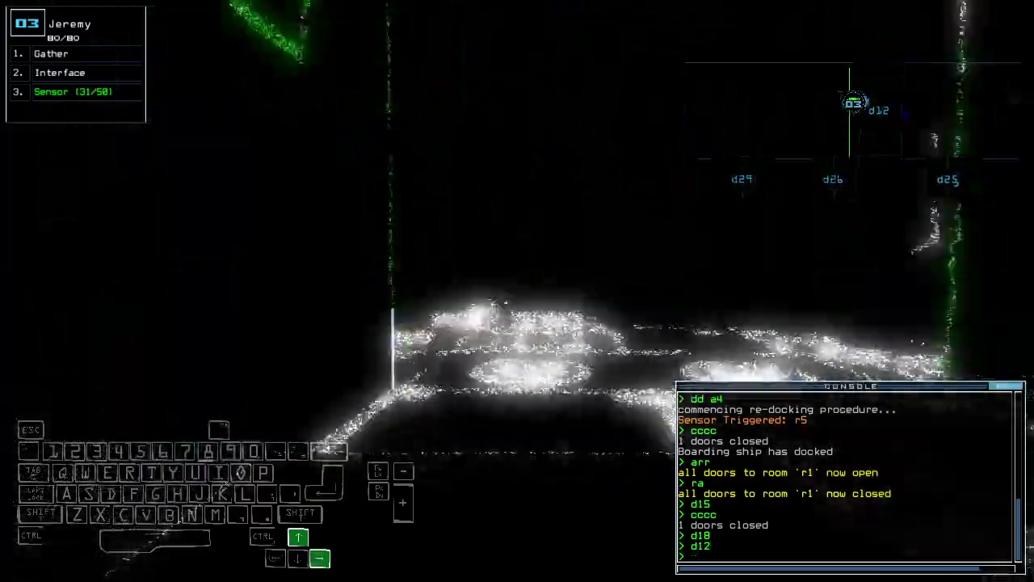
pyautogui.write('d12 d7')
pyautogui.press('Return')
pyautogui.press('Left')
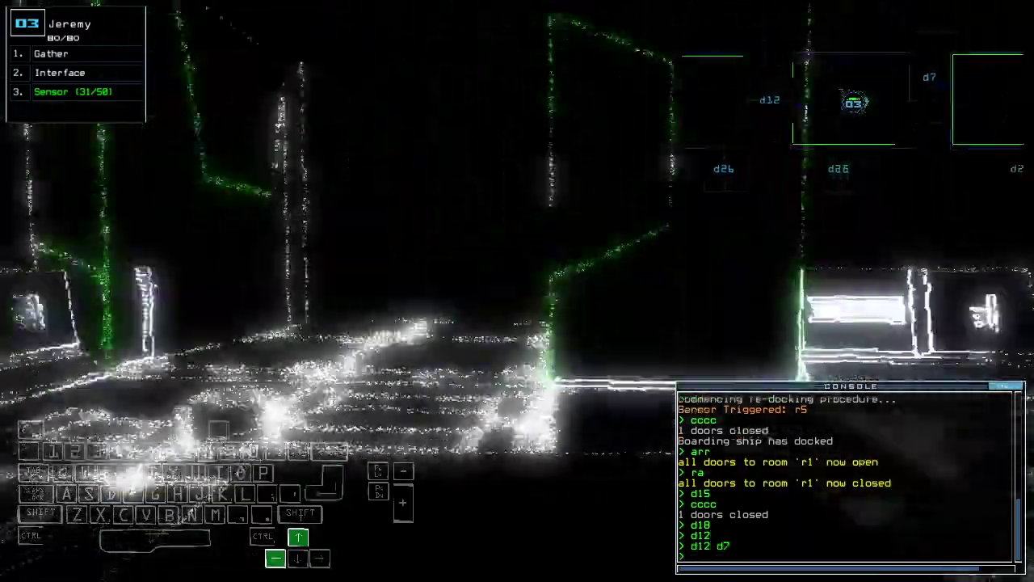
pyautogui.press('Right')
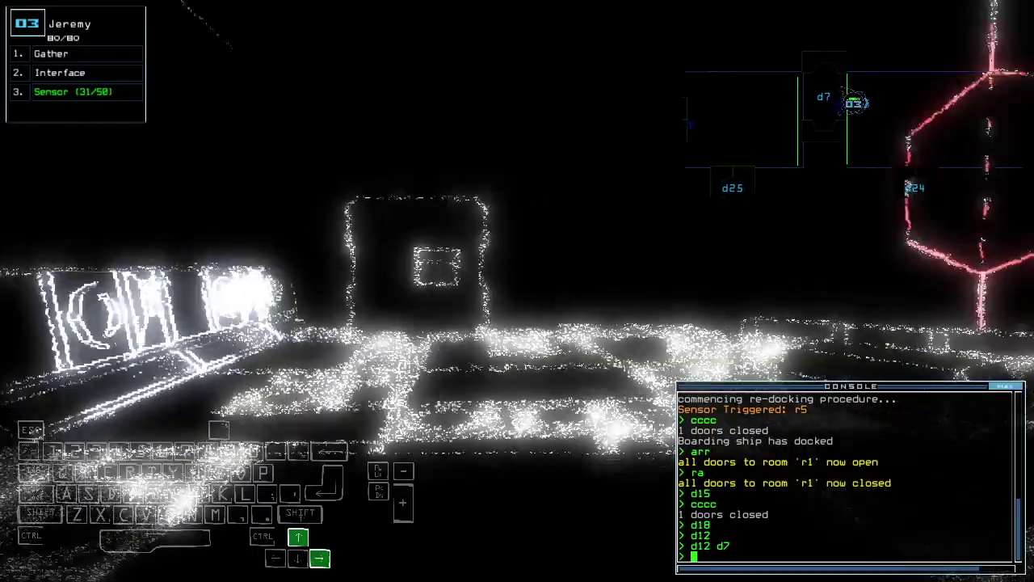
pyautogui.press('Right')
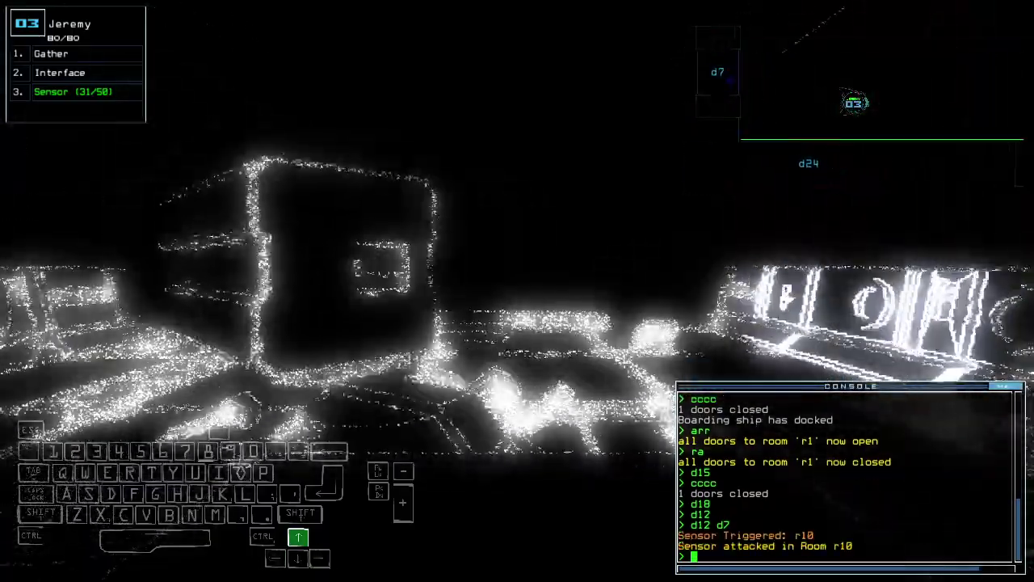
pyautogui.press('Up')
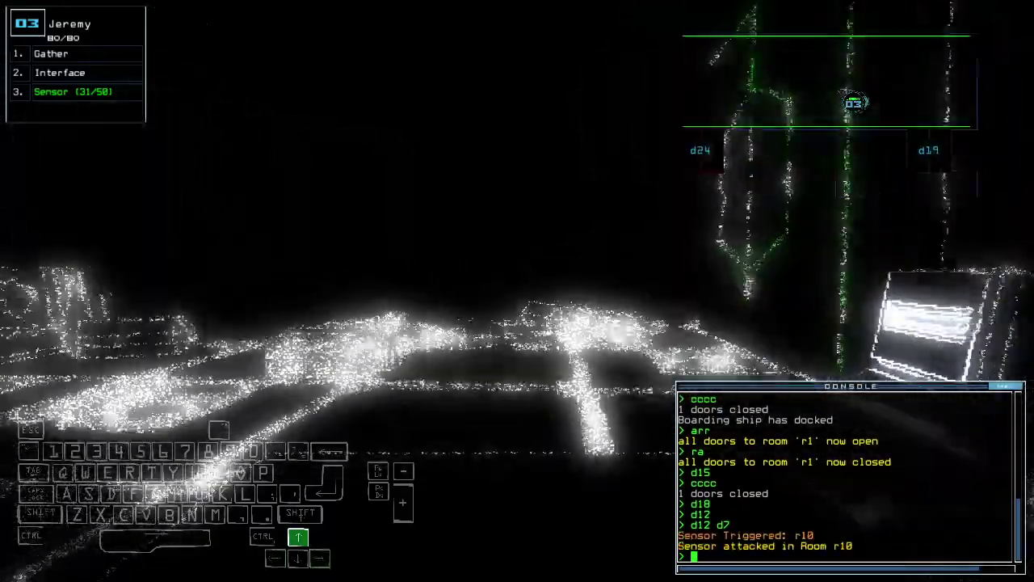
pyautogui.press('Right')
# Step: Close the doors around the drones and toggle door d19
pyautogui.press('Tab')
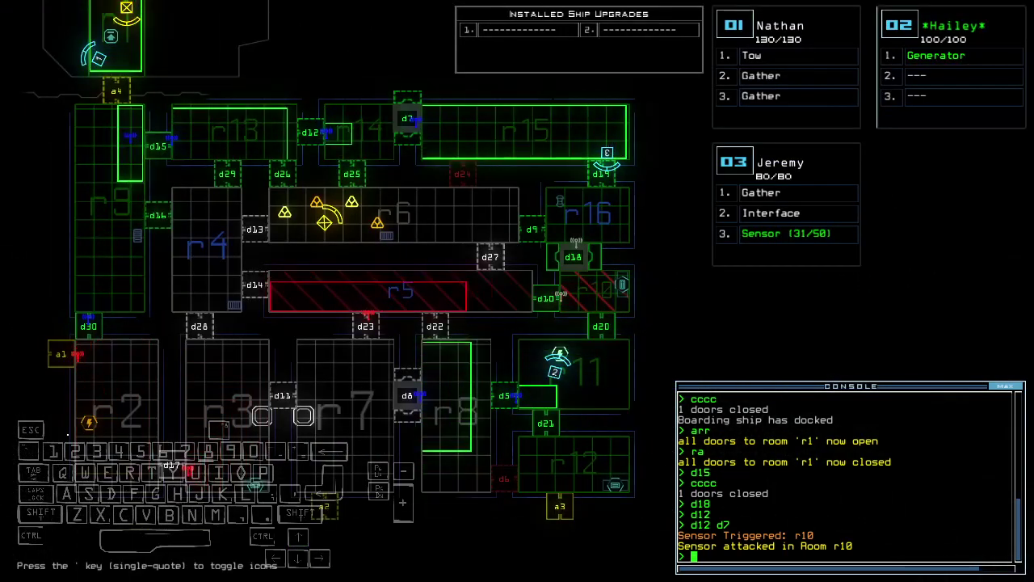
pyautogui.write('cccc')
pyautogui.press('Return')
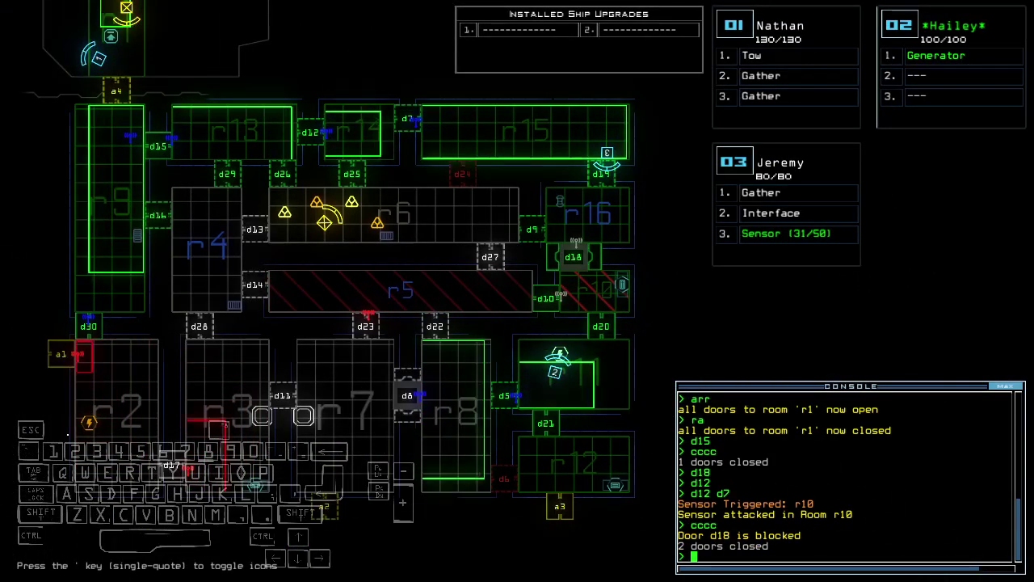
pyautogui.write('3')
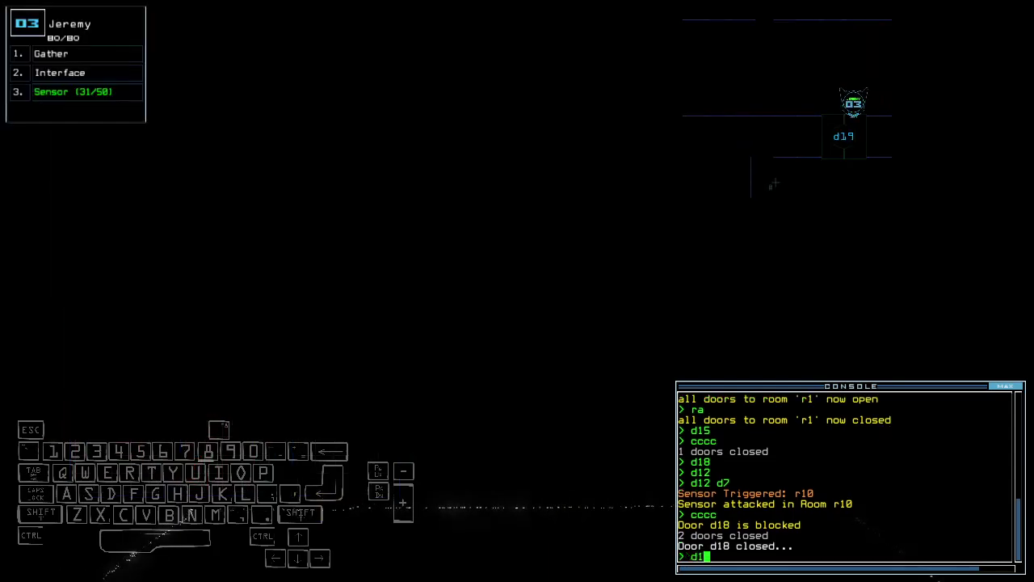
pyautogui.write('9')
pyautogui.press('Return')
pyautogui.press('Up')
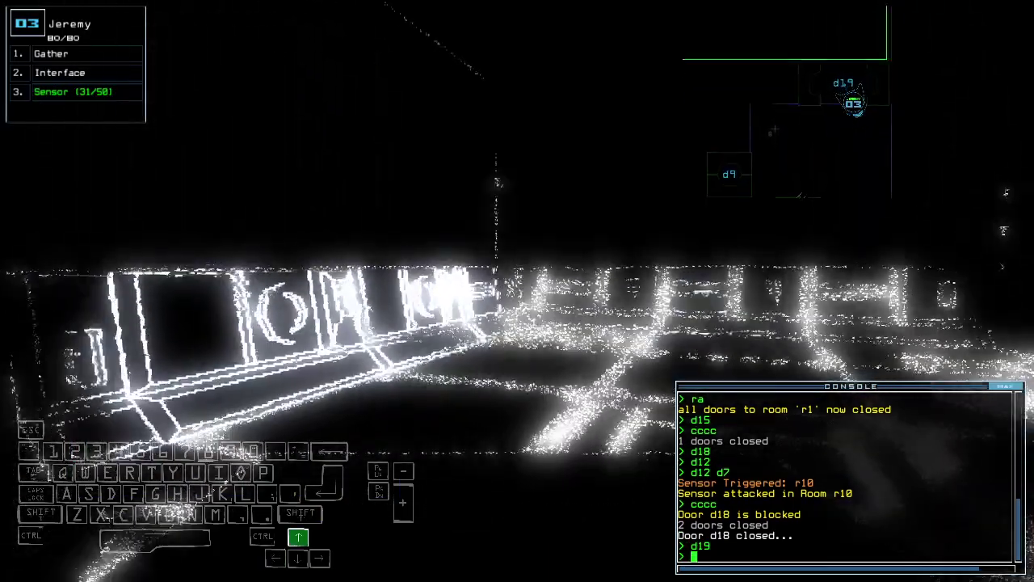
pyautogui.write('ss;ss;ss')
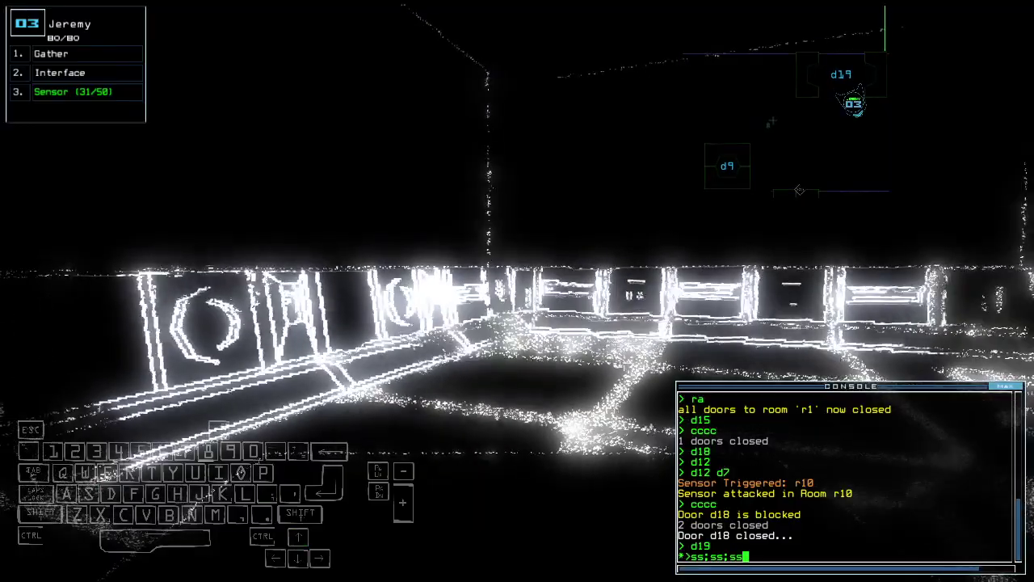
# Step: Drop three sensors, leaving 28/50, and toggle door d18
pyautogui.press('Return')
pyautogui.press('Down')
pyautogui.press('Right')
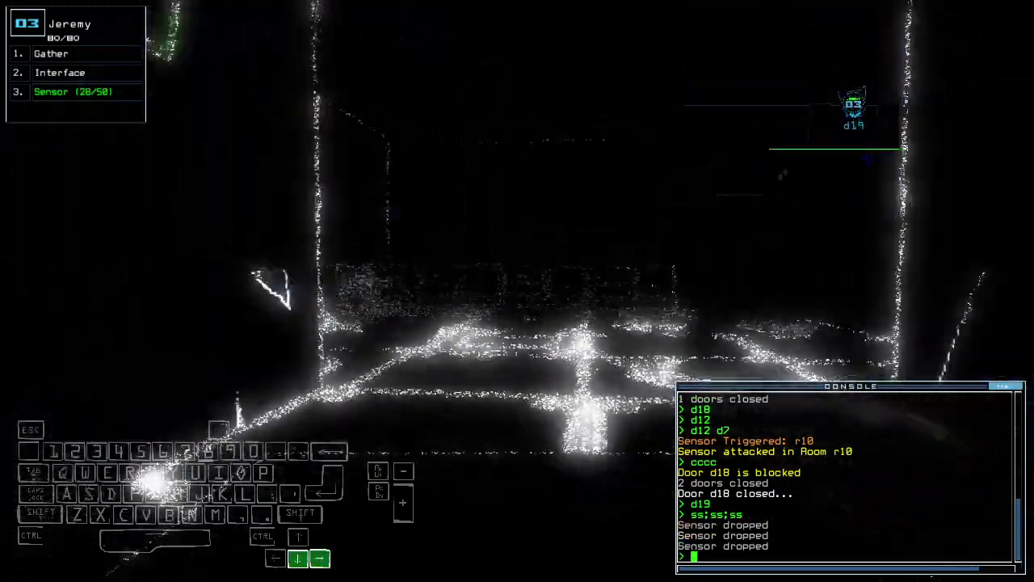
pyautogui.write('cccc')
pyautogui.press('Return')
pyautogui.write('18')
pyautogui.press('Return')
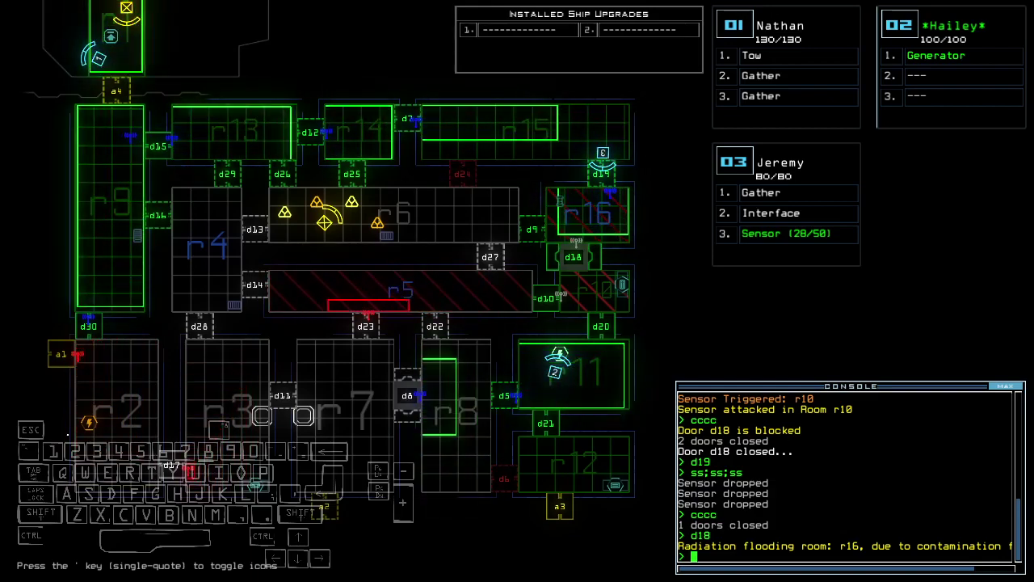
# Step: Drive Jeremy's drone onward and toggle doors d7 and d12
pyautogui.press('3')
pyautogui.press('Up')
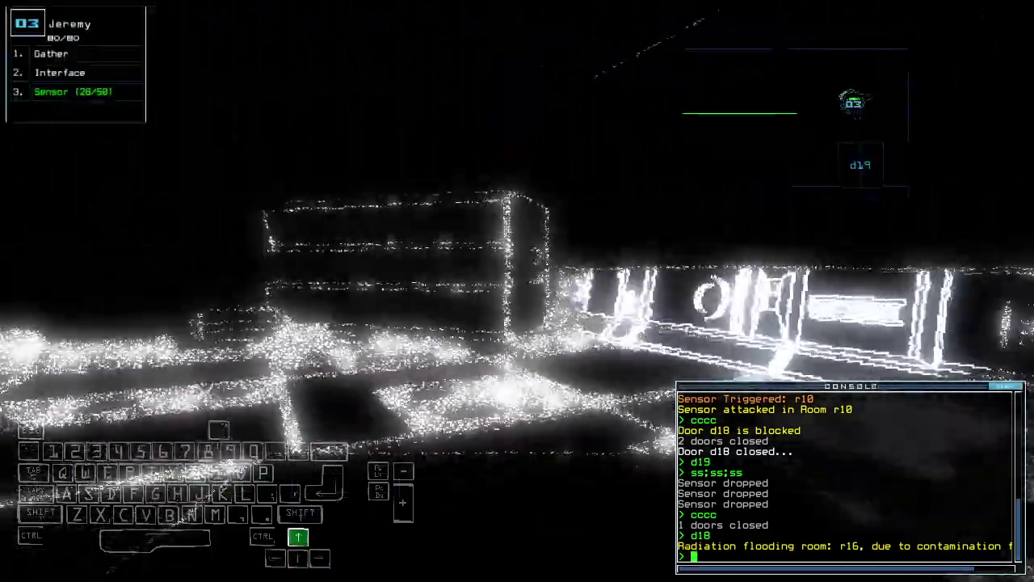
pyautogui.press('Right')
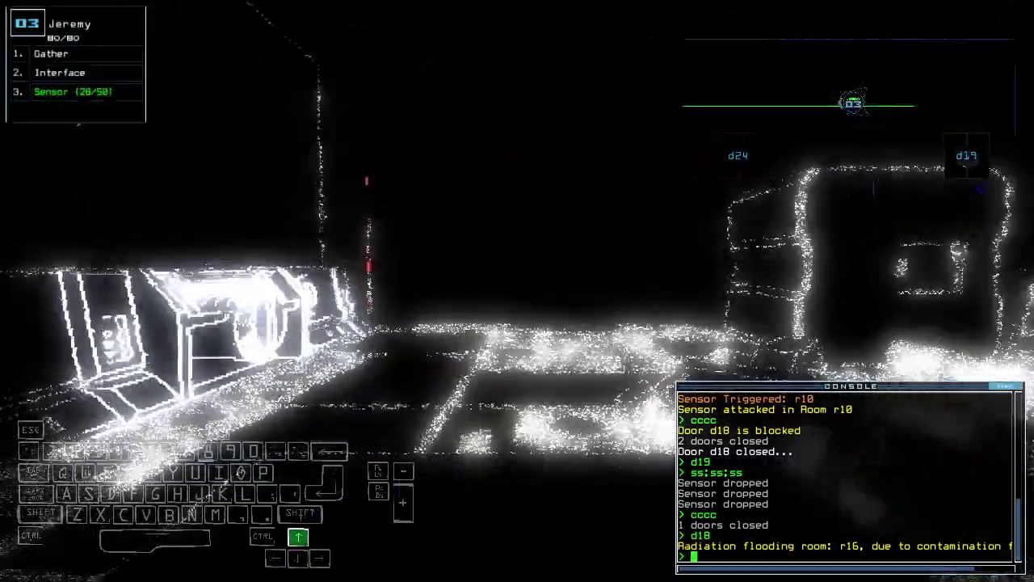
pyautogui.write('cccc')
pyautogui.press('Return')
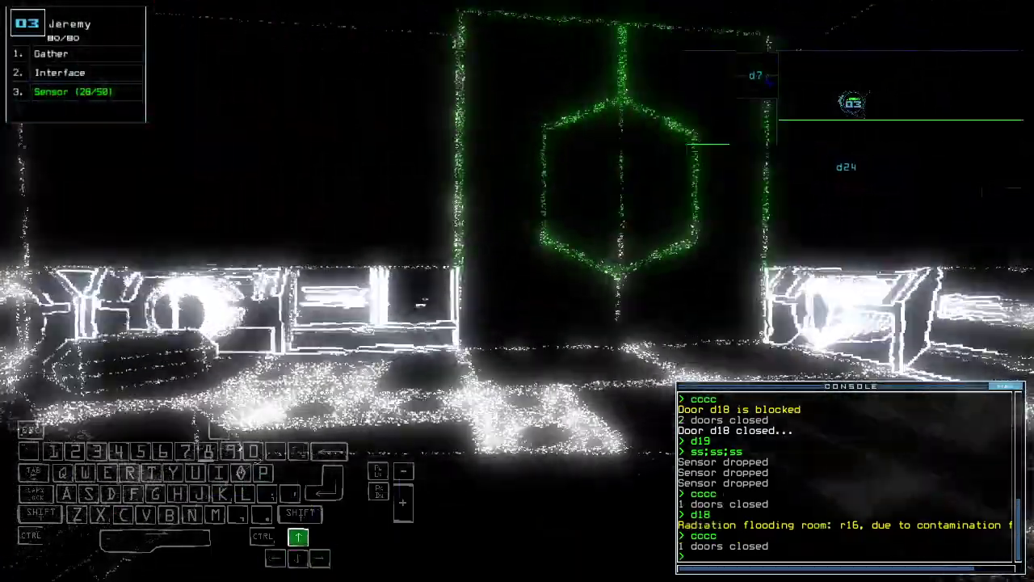
pyautogui.press('Tab')
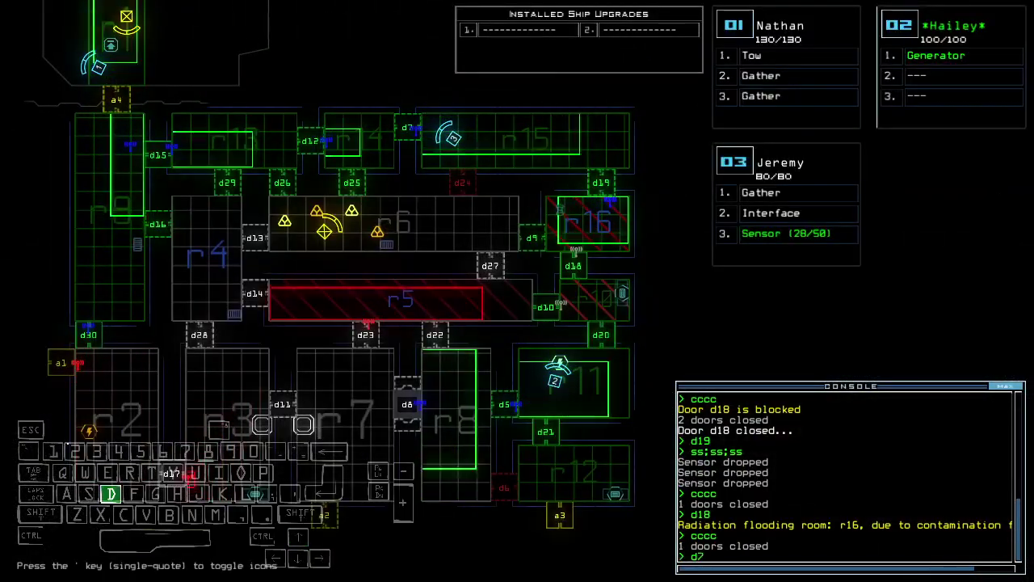
pyautogui.write('d7 d12')
pyautogui.press('Return')
# Step: Bring Jeremy's drone down the corridor, toggle d15, and reopen room r1's doors
pyautogui.press('Tab')
pyautogui.press('Up')
pyautogui.press('Left')
pyautogui.press('Up')
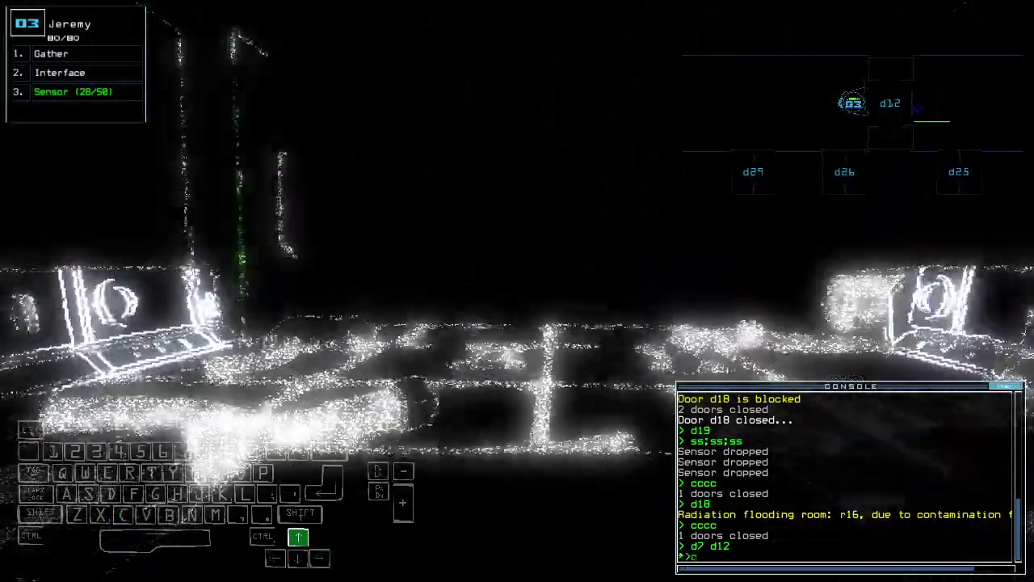
pyautogui.write('cccc')
pyautogui.press('Return')
pyautogui.write('d1')
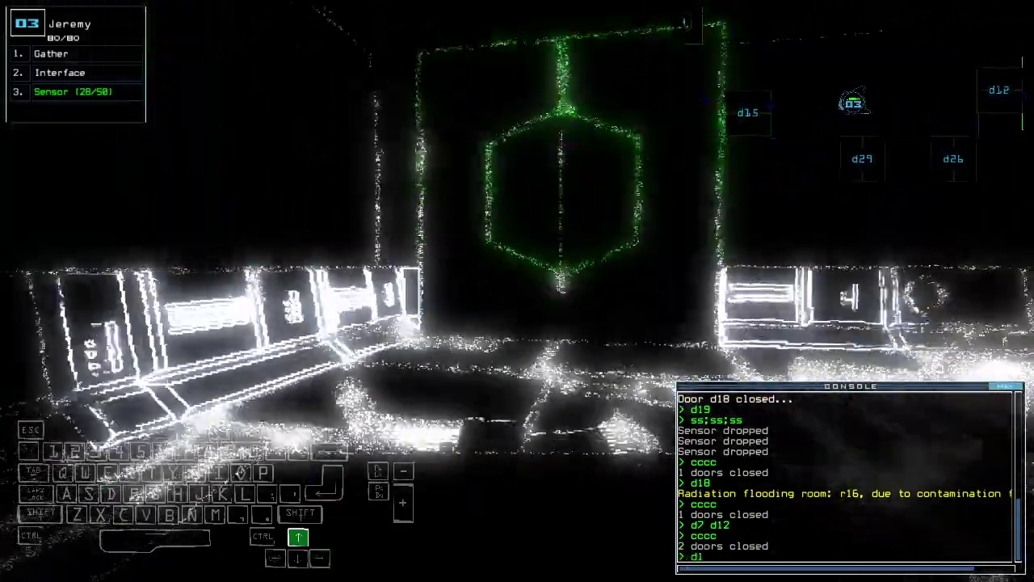
pyautogui.write('5')
pyautogui.press('Return')
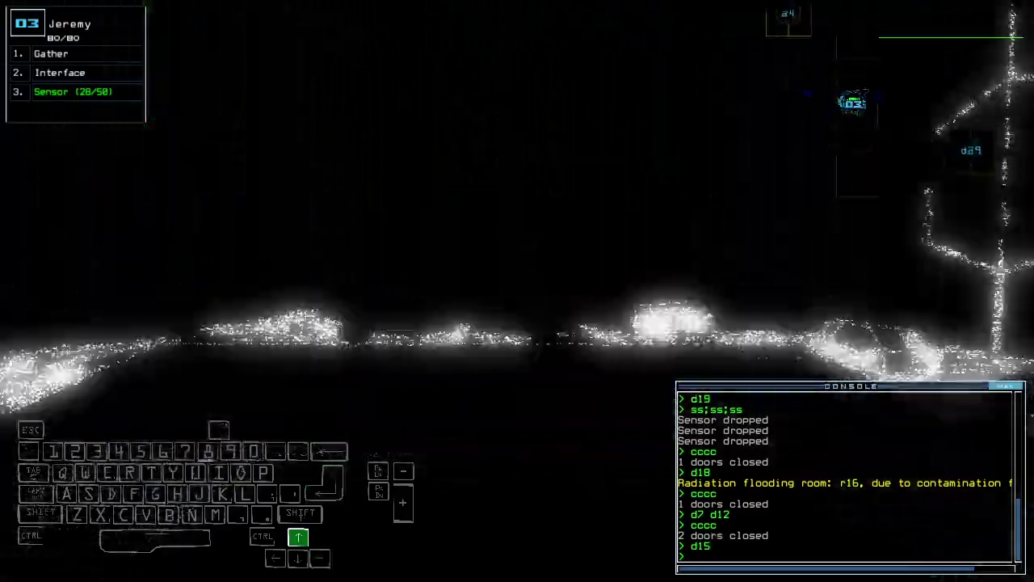
pyautogui.press('Right')
pyautogui.write('arr')
pyautogui.press('Return')
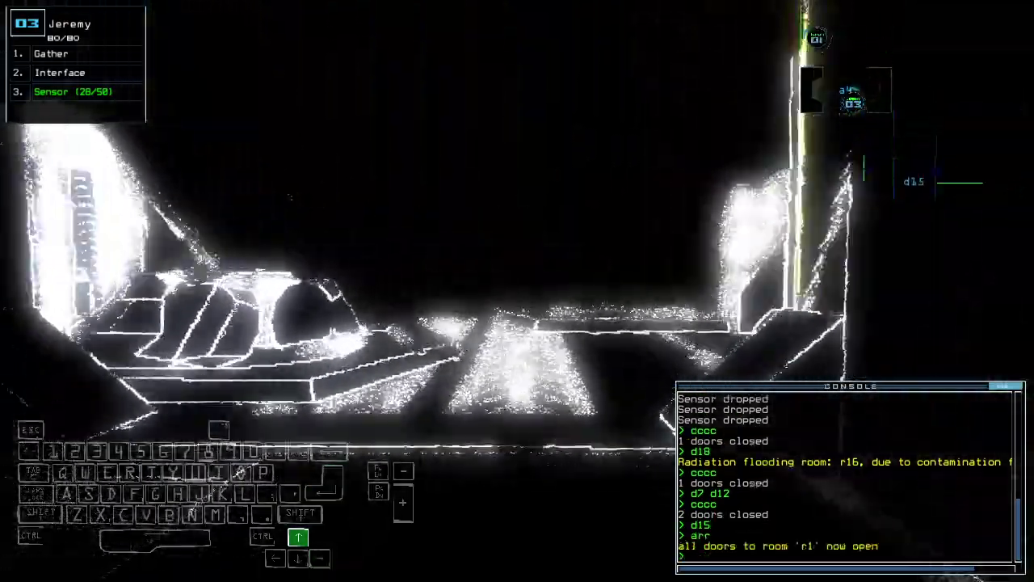
pyautogui.write('ra')
# Step: Close room r1's doors and redock the boarding ship at airlock a3
pyautogui.press('Return')
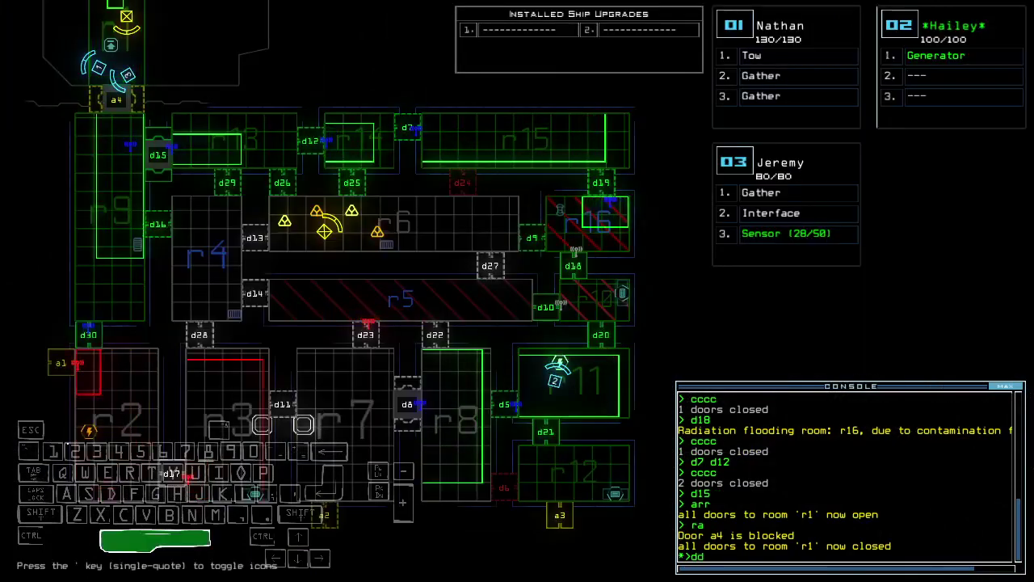
pyautogui.write('dd a')
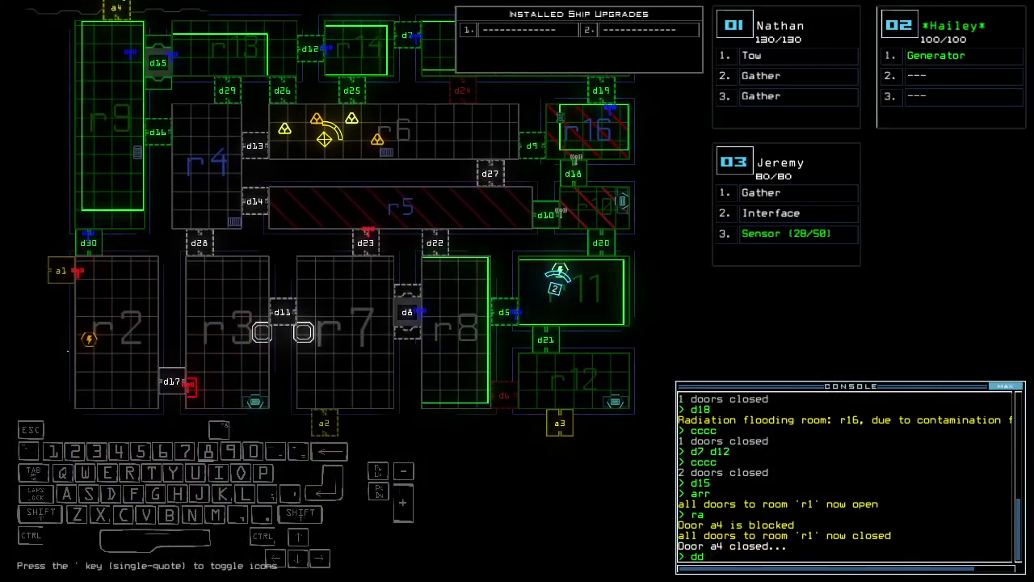
pyautogui.write(' a3')
pyautogui.press('Return')
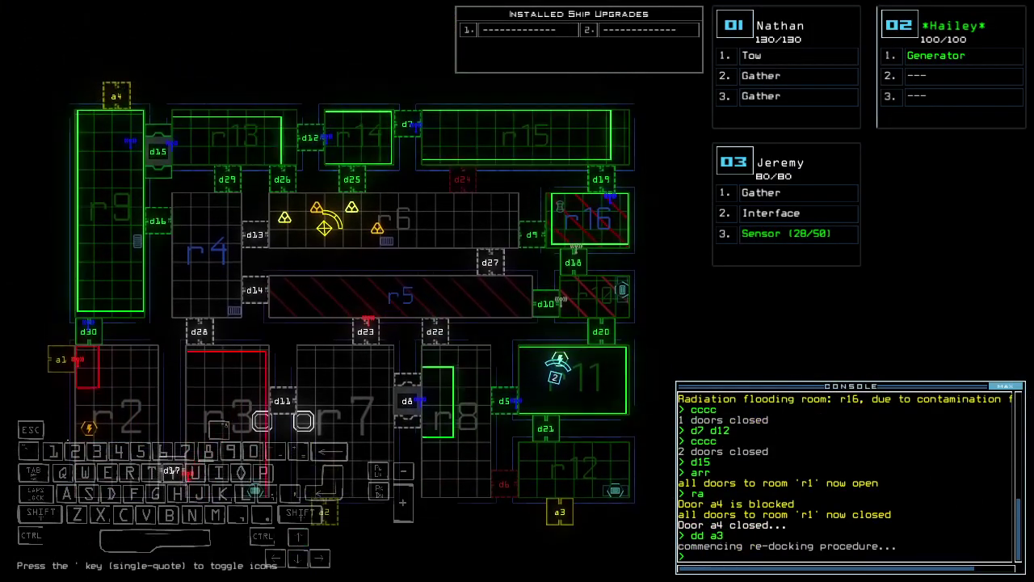
pyautogui.press('3')
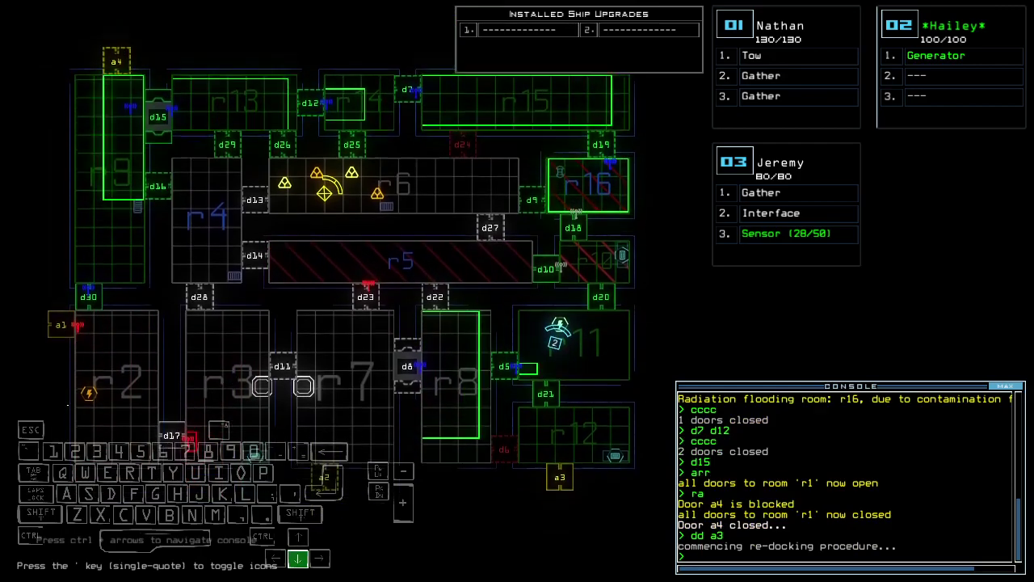
pyautogui.press('Up')
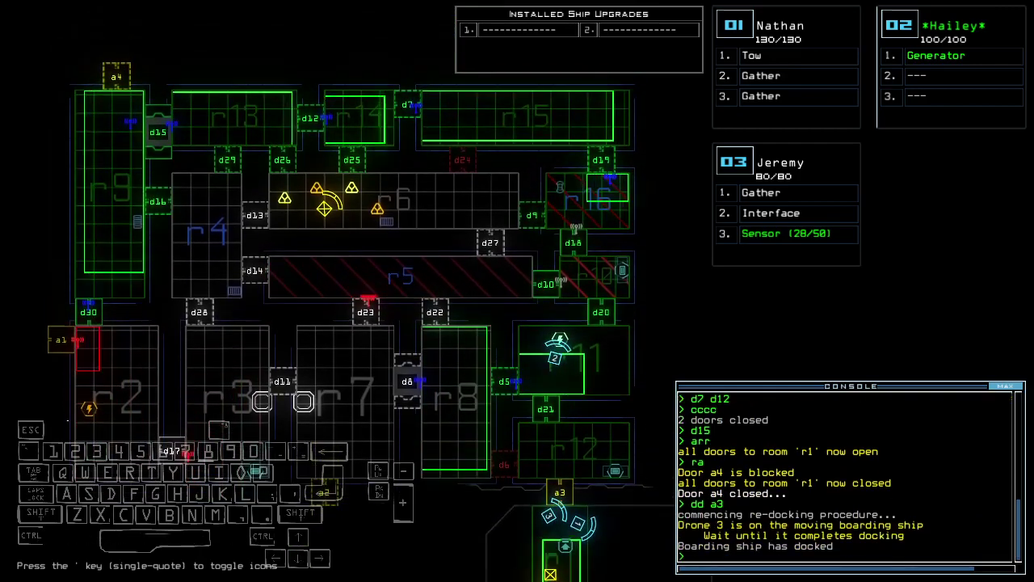
pyautogui.write('arr')
# Step: Toggle room r1's doors and open doors d21 and d20
pyautogui.press('Return')
pyautogui.write('ra')
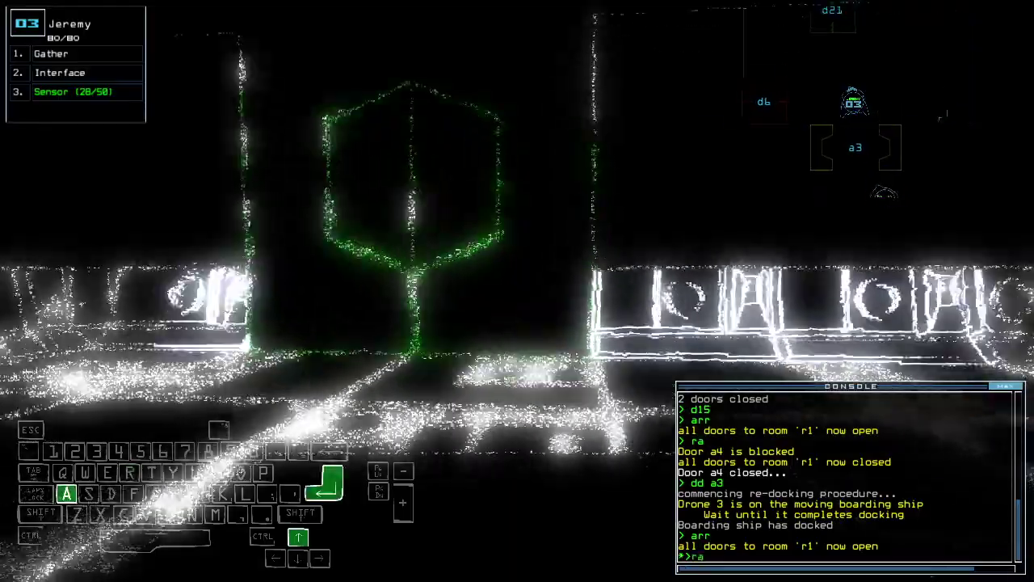
pyautogui.press('Return')
pyautogui.write('d21')
pyautogui.press('Return')
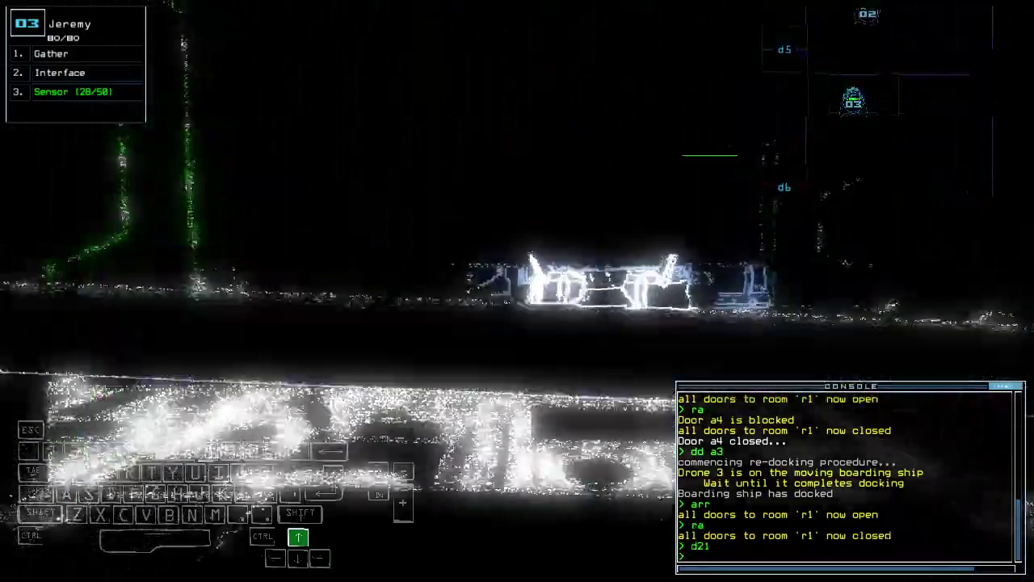
pyautogui.write('cccc')
pyautogui.press('Return')
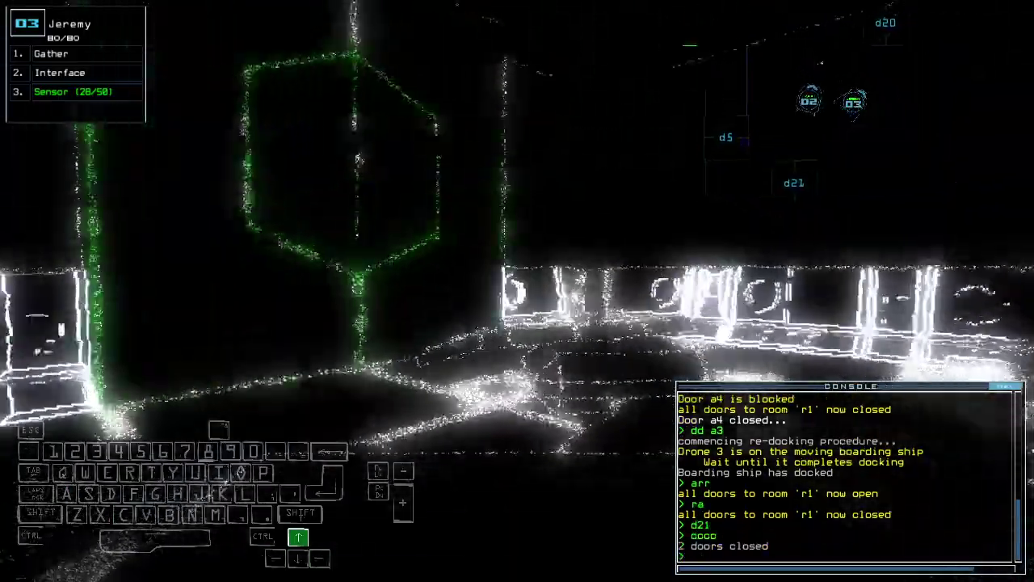
pyautogui.write('d20')
pyautogui.press('Return')
# Step: Gather scrap with drone 3, close the door behind it, and degauss
pyautogui.press('Up')
pyautogui.press('Left')
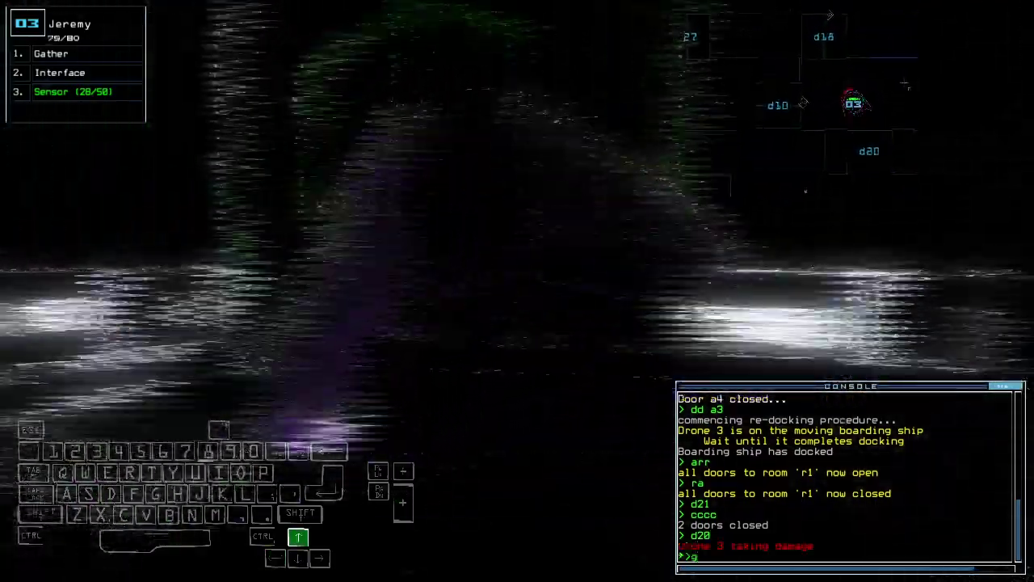
pyautogui.press('Return')
pyautogui.press('Down')
pyautogui.write('cccc')
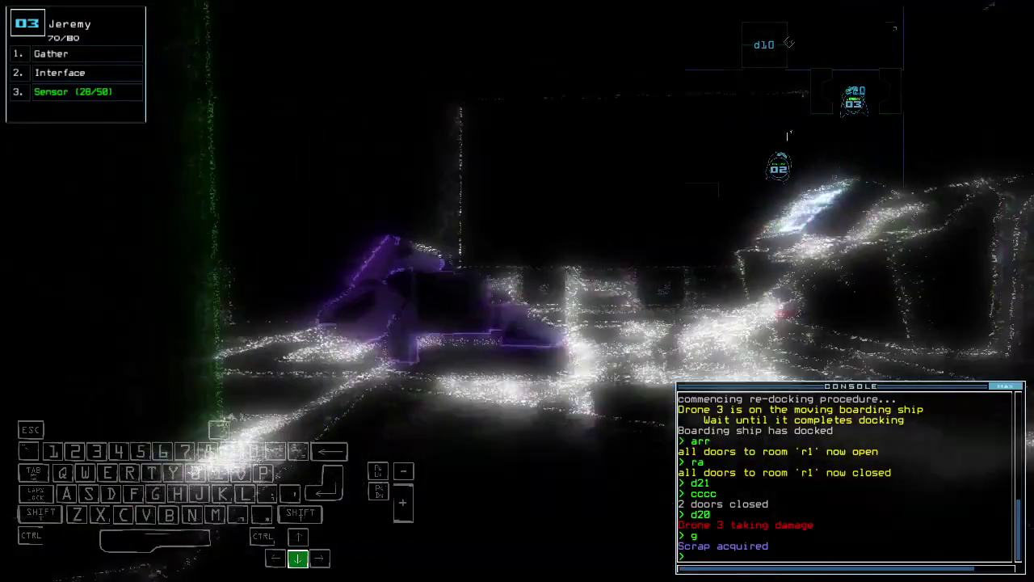
pyautogui.press('Return')
pyautogui.write('degauss')
pyautogui.press('Return')
pyautogui.press('Up')
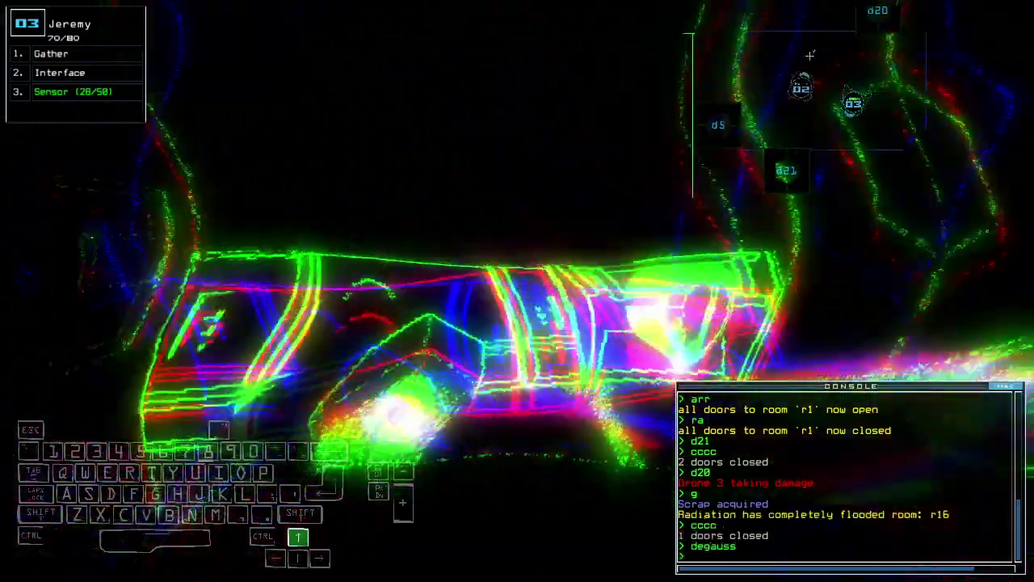
# Step: Reopen d21 and r1's doors, send drone 2 back to r1, and drive drone 3 shipward
pyautogui.press('Tab')
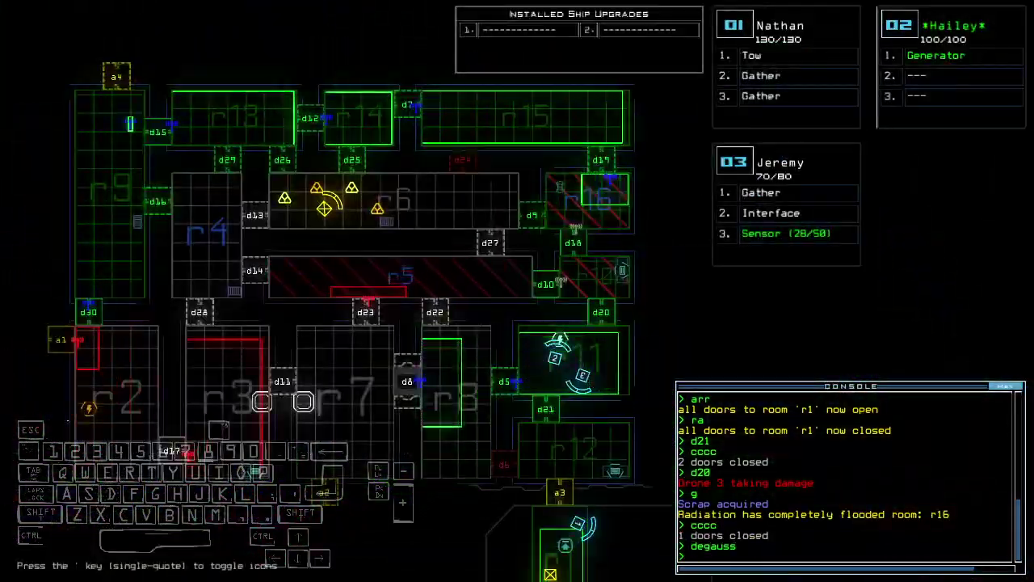
pyautogui.press('Tab')
pyautogui.press('Up')
pyautogui.write('d1')
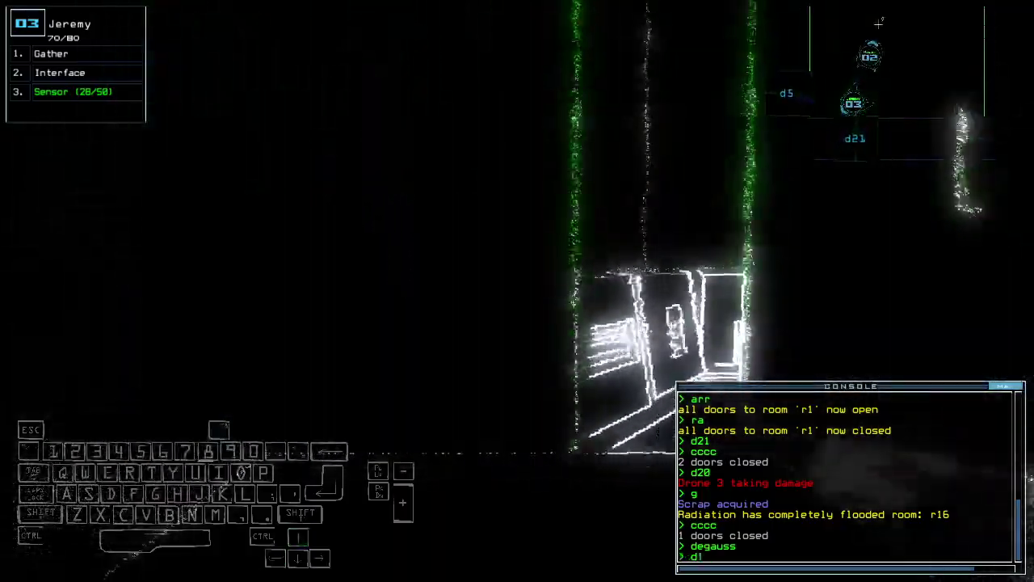
pyautogui.write('1')
pyautogui.press('Return')
pyautogui.write('arr')
pyautogui.press('Return')
pyautogui.write('back 2')
pyautogui.press('Return')
pyautogui.press('Up')
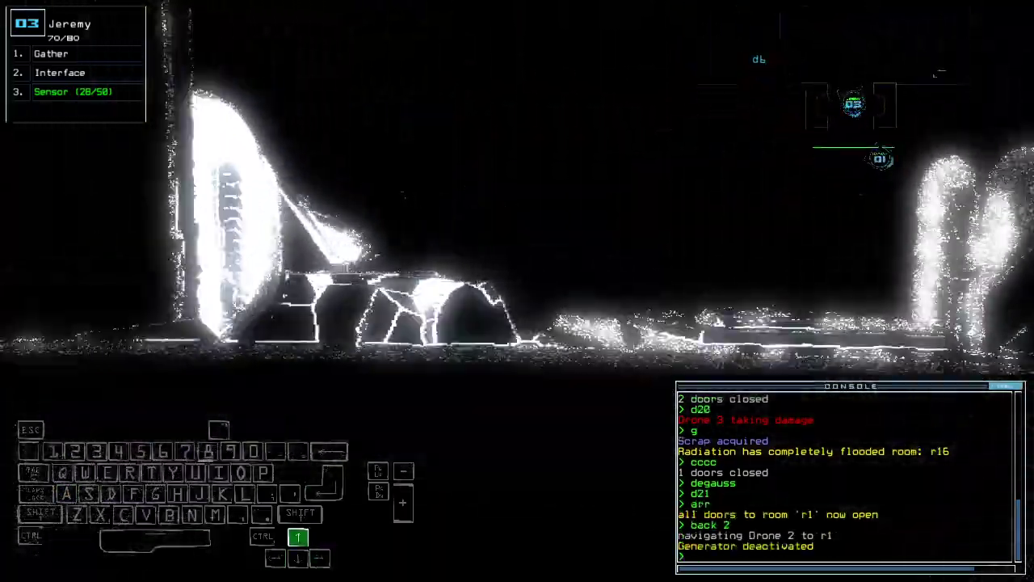
pyautogui.press('Tab')
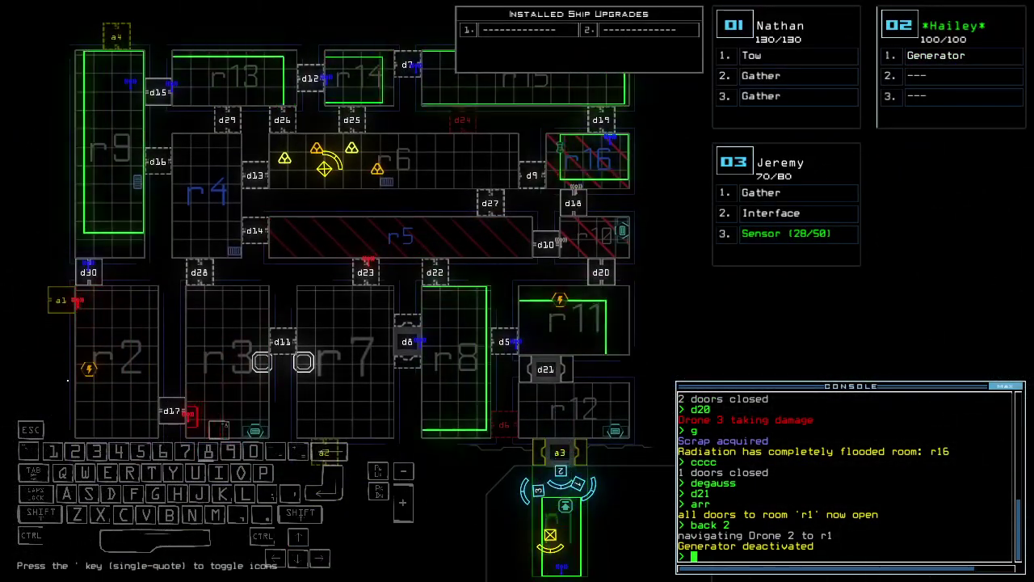
pyautogui.write('a')
# Step: Close room r1's doors with 'ra' and leave the derelict with 'out'
pyautogui.press('Return')
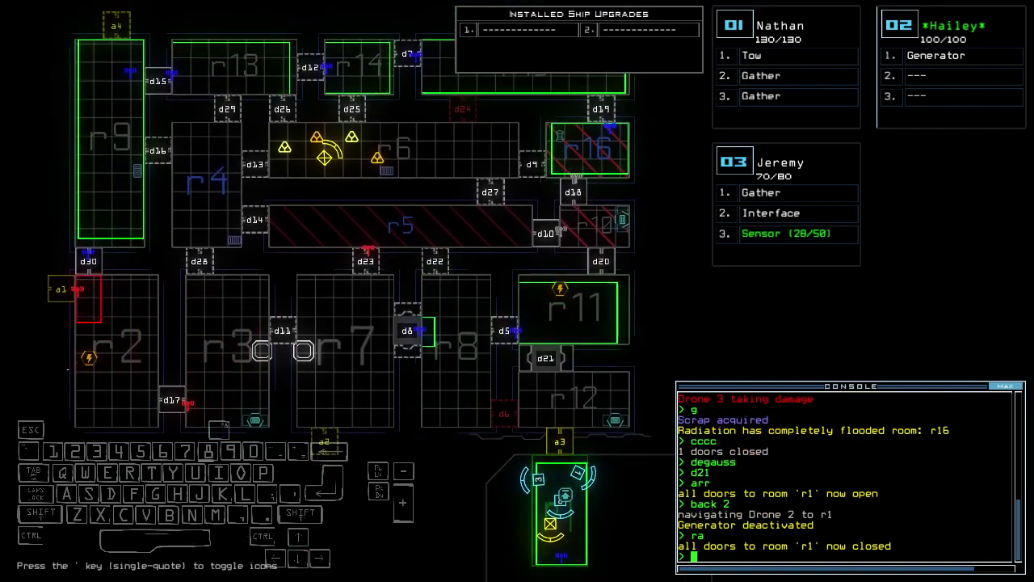
pyautogui.write('out')
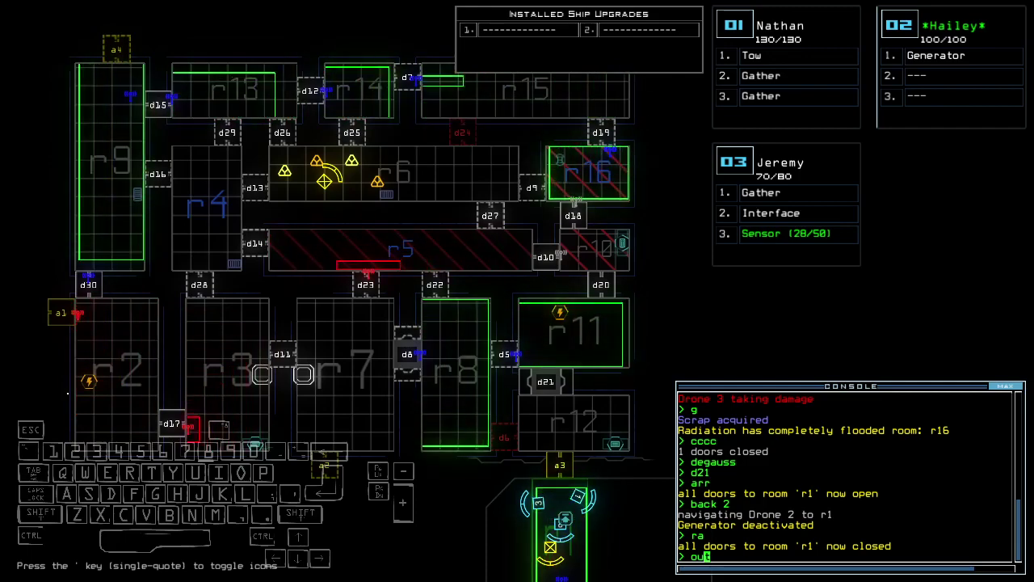
pyautogui.write(';oot')
pyautogui.press('Return')
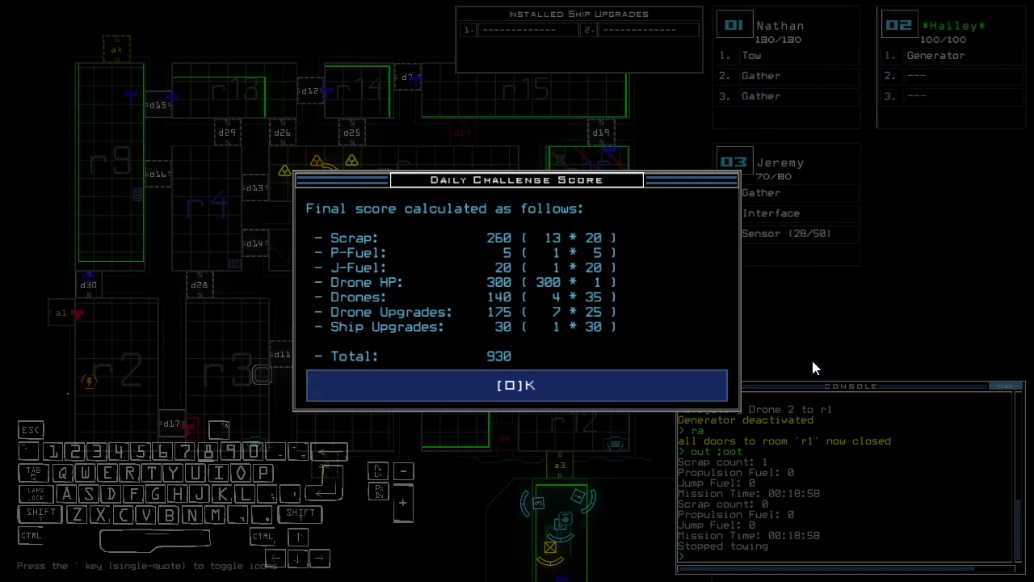
# Step: Accept the 930-point score to view the 02/06/2023 Daily Leaderboard
pyautogui.press('o')
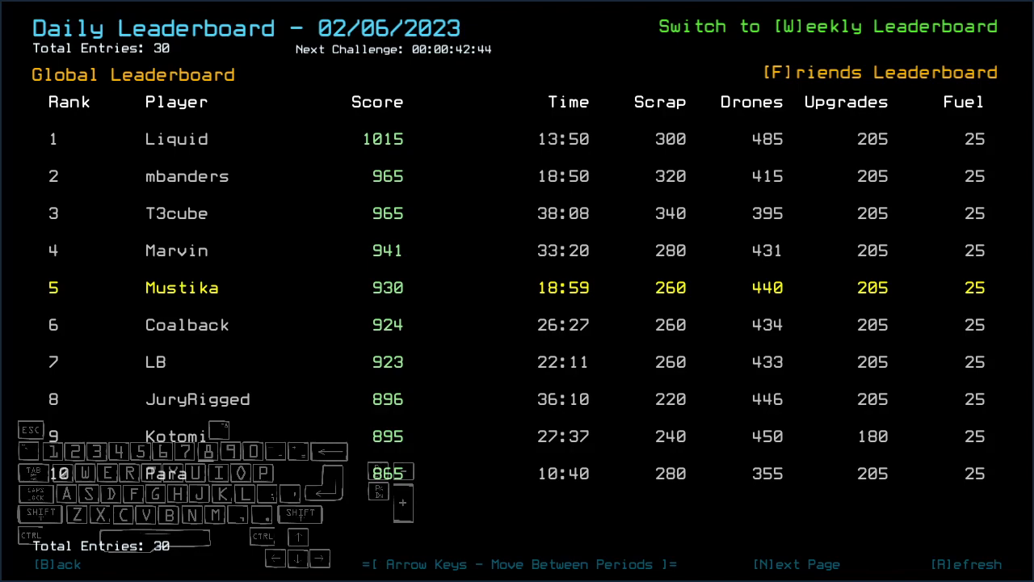
# Step: Open Mod Leaderboards from the Challenge Launcher and step back to 02/05/2023
pyautogui.press('b')
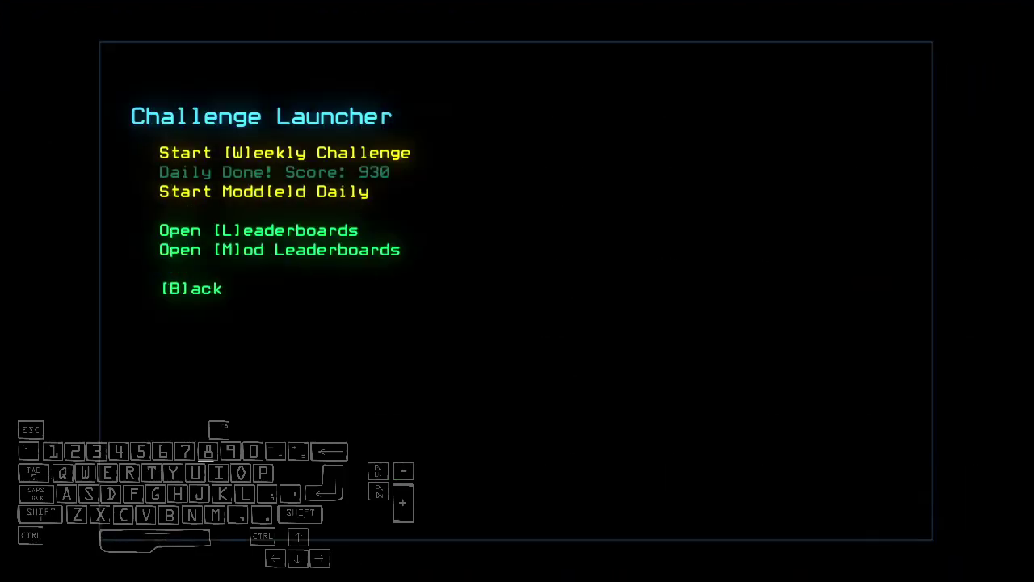
pyautogui.press('m')
pyautogui.press('Left')
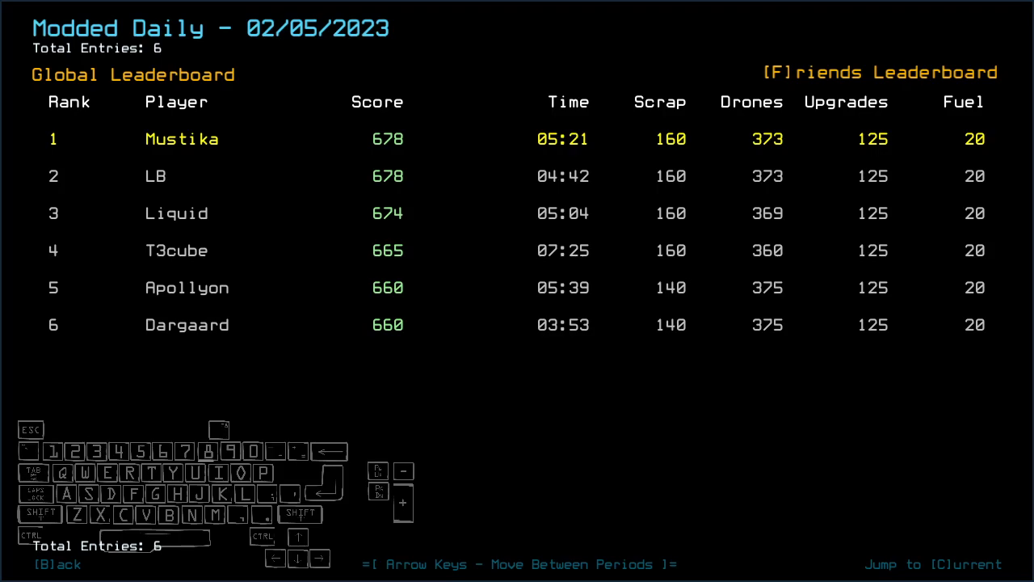
# Step: Start the Modded Daily and enter 'ready 3;tow 2;status' to redistribute upgrades
pyautogui.press('Escape')
pyautogui.press('e')
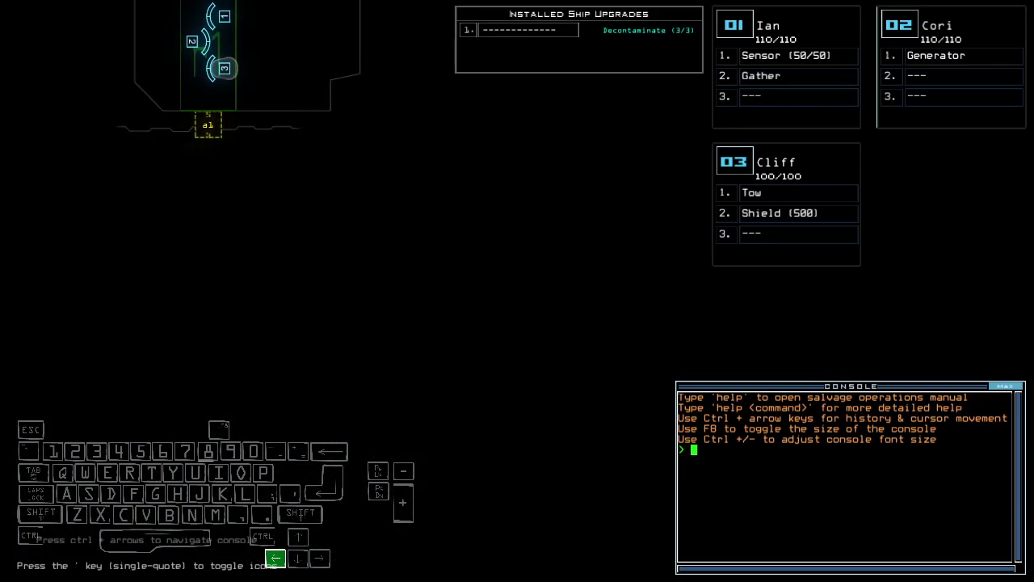
pyautogui.press('Up')
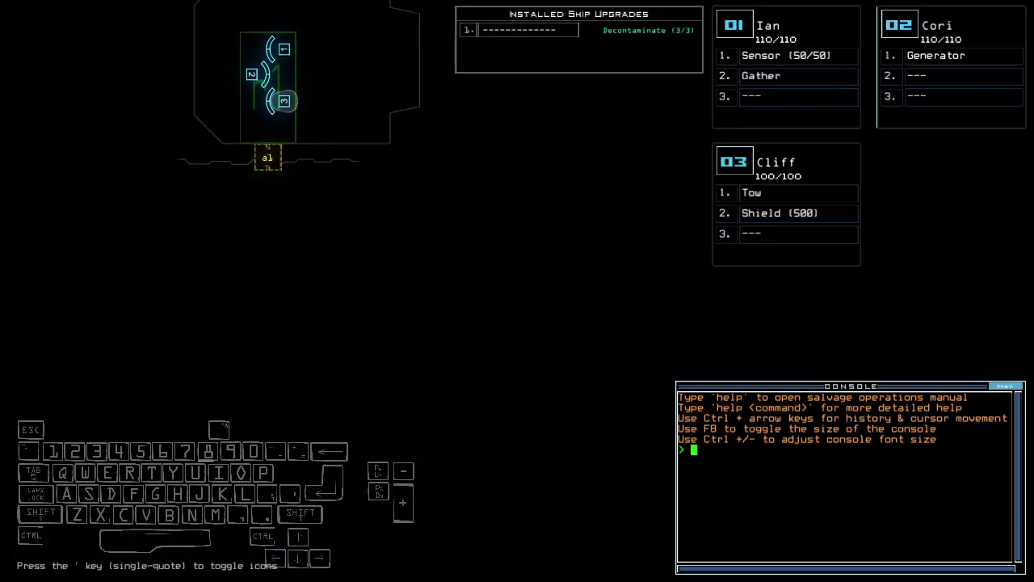
pyautogui.press('Up')
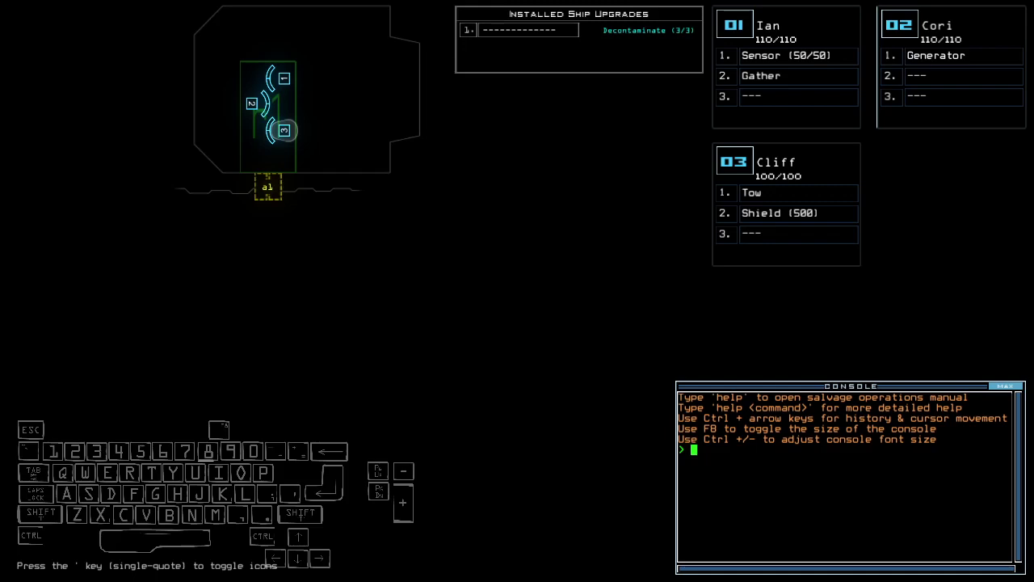
pyautogui.write('s')
pyautogui.press('BackSpace')
pyautogui.write('ready 3;tow 2;status')
pyautogui.press('Return')
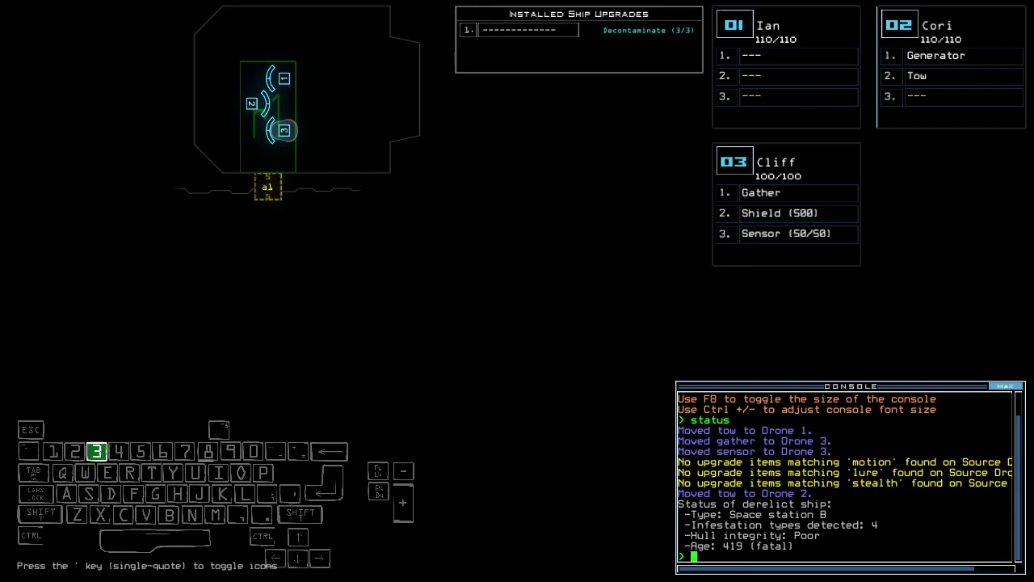
pyautogui.write('3sh')
# Step: Activate drone 3's shield and drop a sensor while driving it forward
pyautogui.press('Return')
pyautogui.press('Up')
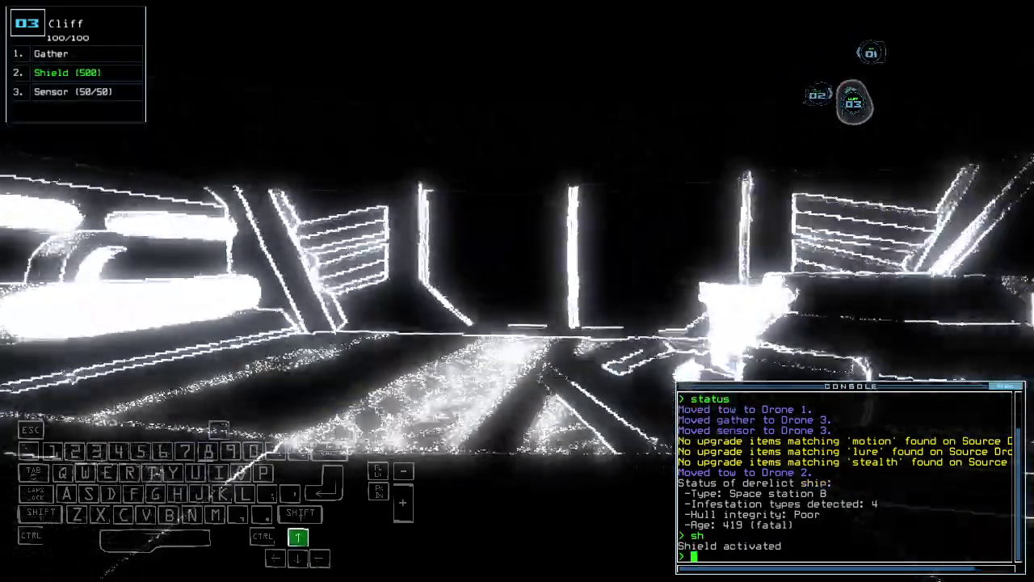
pyautogui.write('ss')
pyautogui.press('Return')
pyautogui.press('Left')
pyautogui.press('Up')
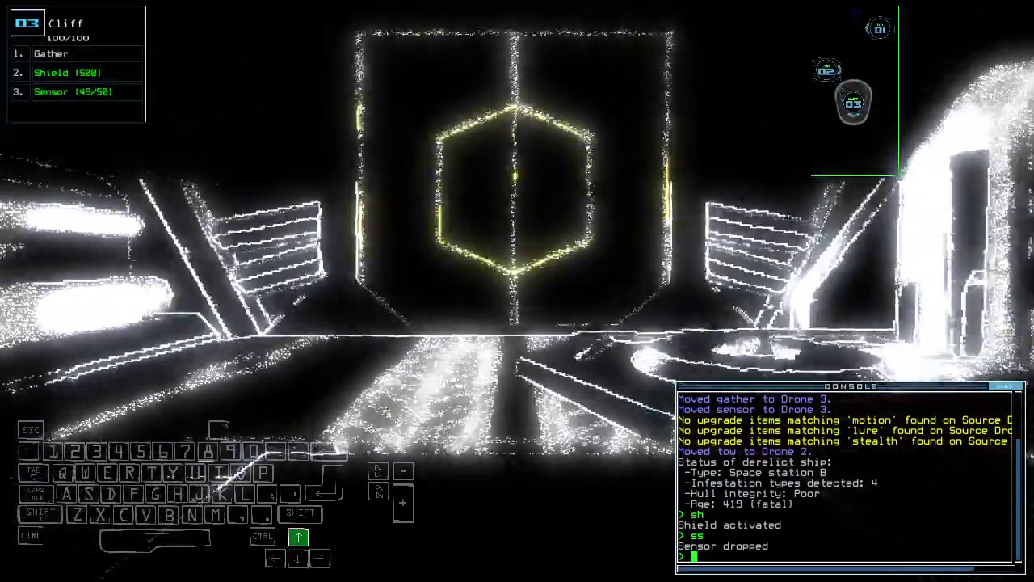
# Step: Check drones 1 and 2 on camera and the map, driving each briefly
pyautogui.press('2')
pyautogui.press('Left')
pyautogui.press('1')
pyautogui.press('Tab')
pyautogui.press('2')
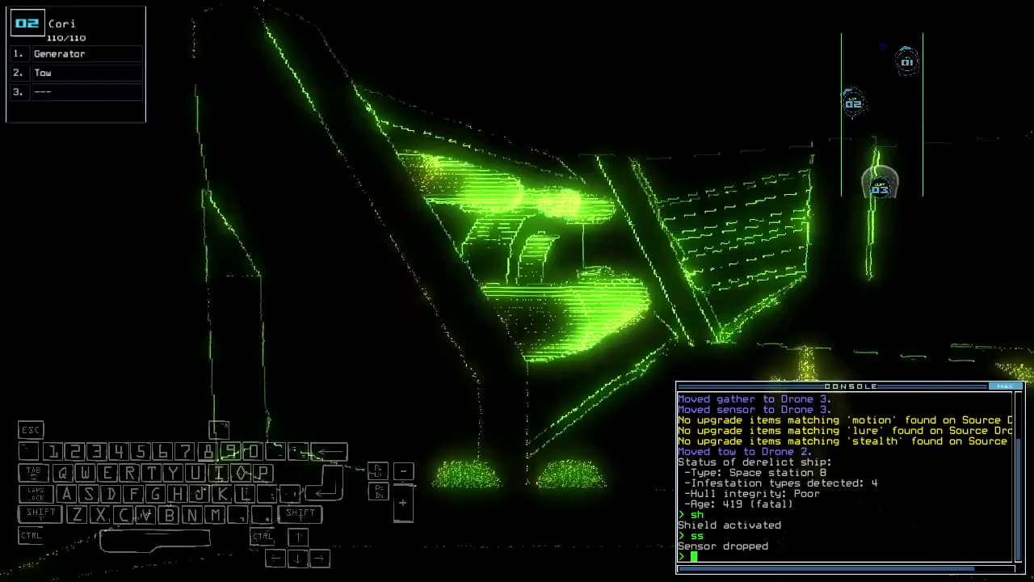
pyautogui.press('1')
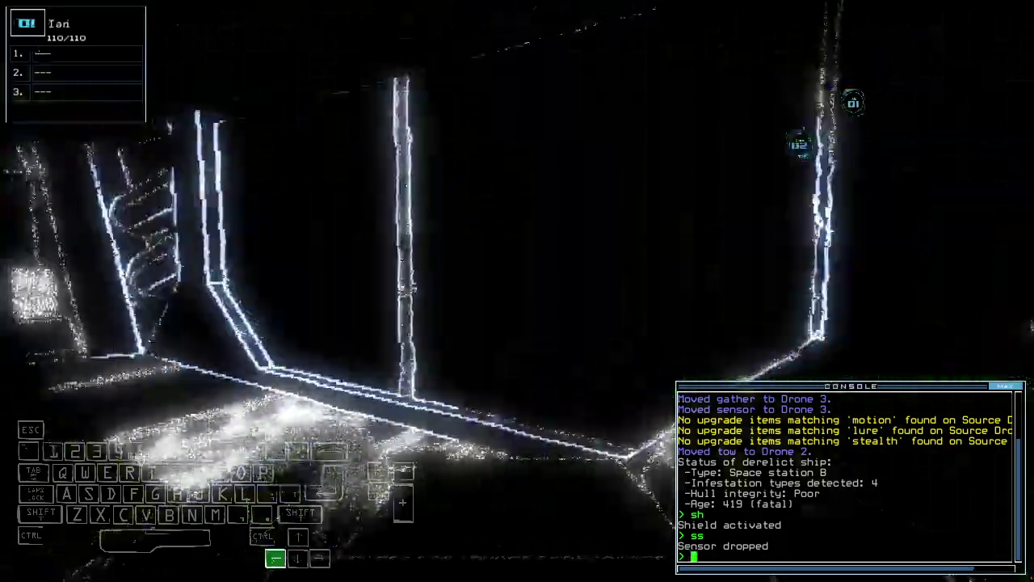
pyautogui.press('Up')
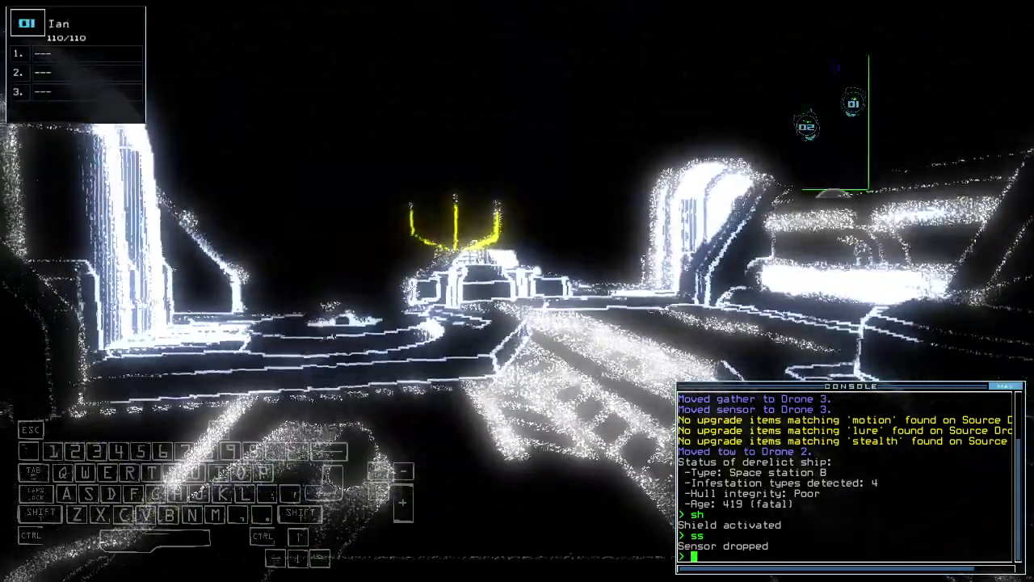
# Step: Cycle through drone cameras and the map, settling back on drone 03
pyautogui.press('2')
pyautogui.press('3')
pyautogui.press('Tab')
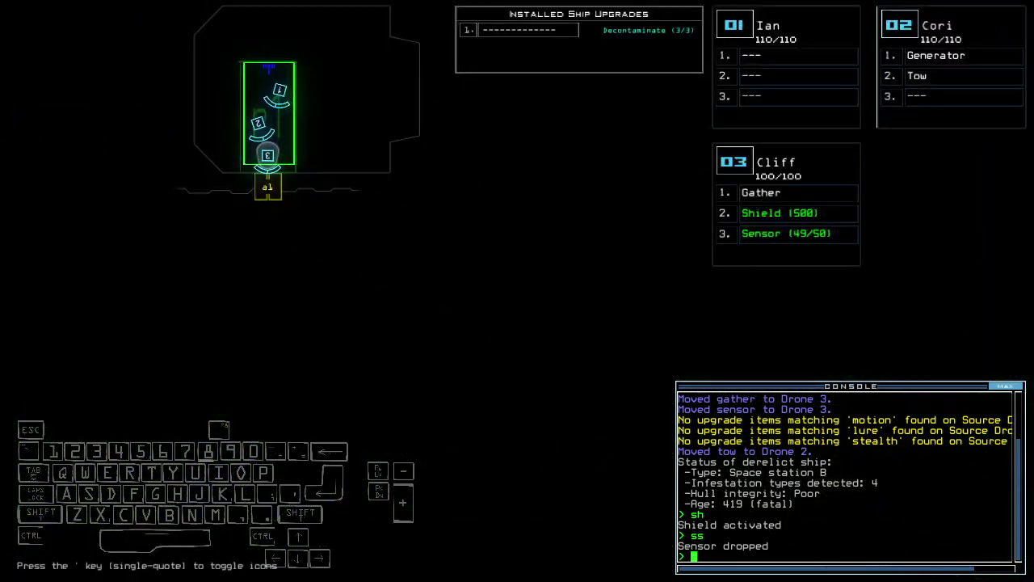
pyautogui.press('3')
pyautogui.write('go')
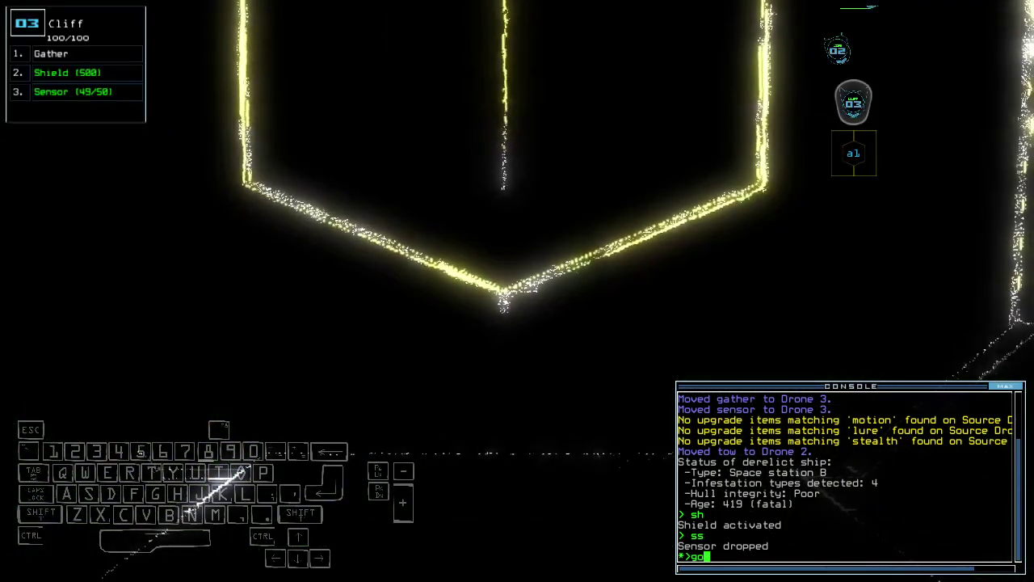
pyautogui.press('Tab')
pyautogui.write('go')
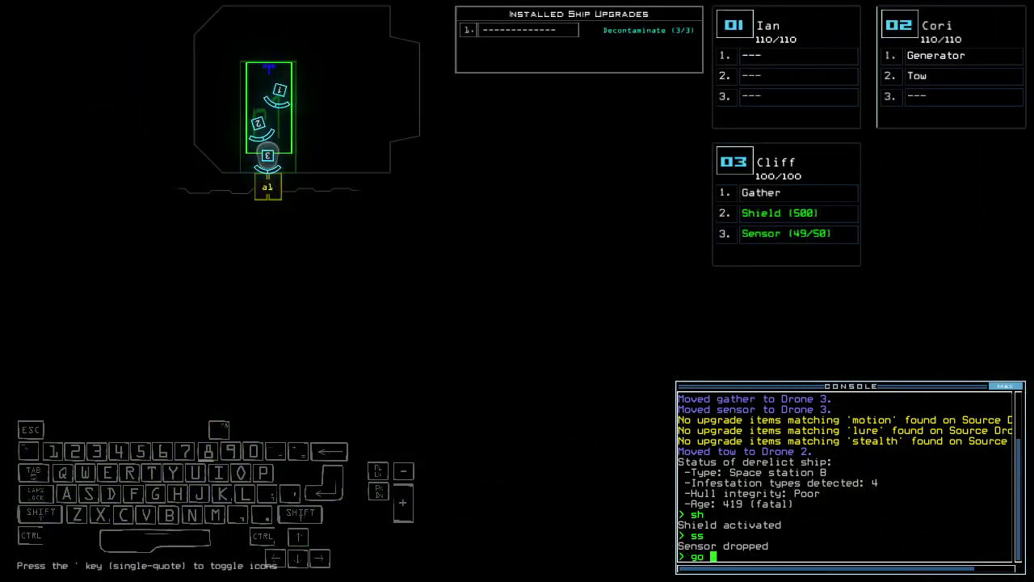
pyautogui.press('Tab')
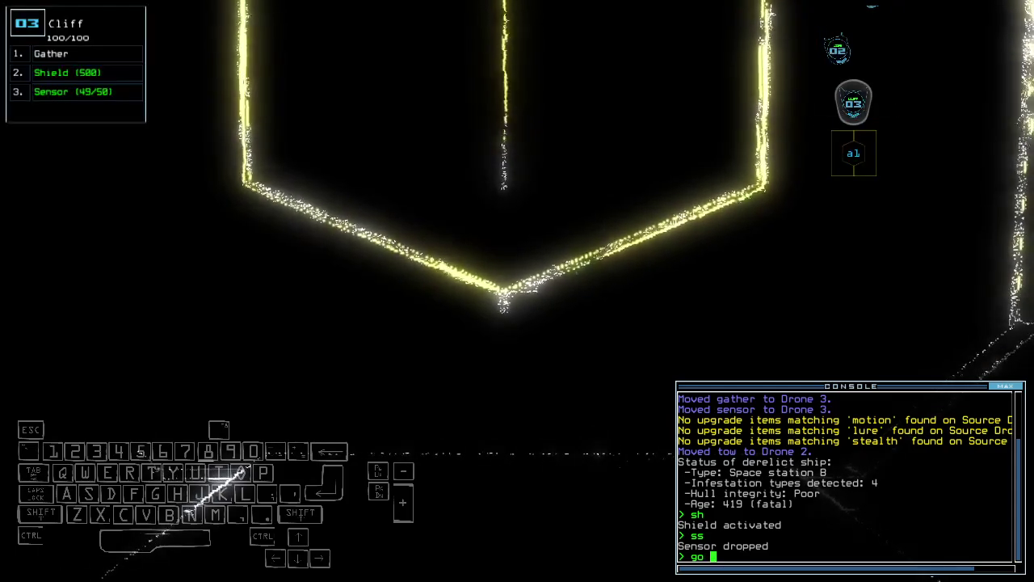
# Step: Start the mission with 'lo' and drop a motion sensor from drone 03
pyautogui.press('Escape')
pyautogui.write('lo')
pyautogui.press('Return')
pyautogui.press('Up')
pyautogui.write('ss')
pyautogui.press('Return')
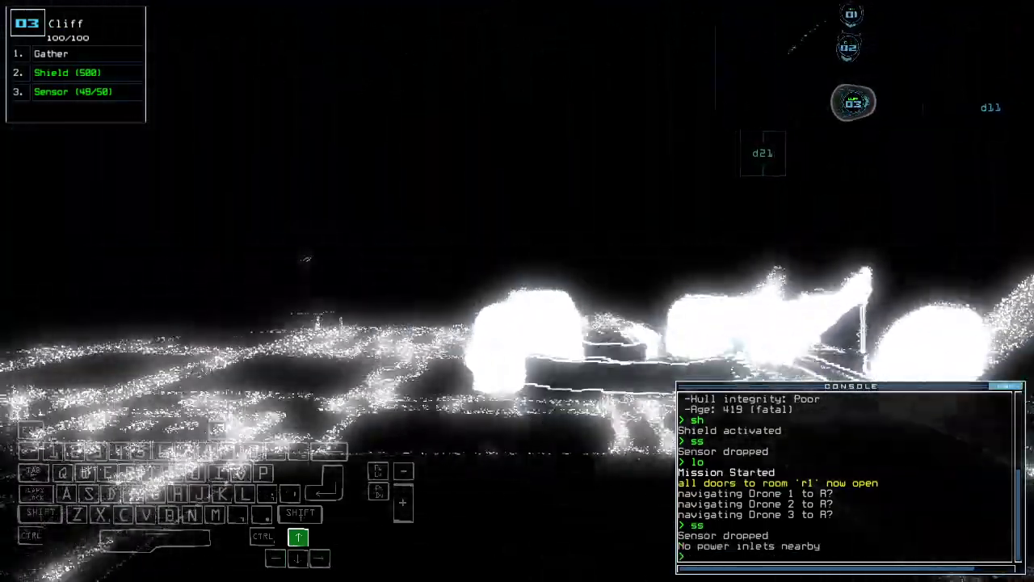
pyautogui.write('generator 2')
# Step: Activate the generator with drone 02 and open door d21 to reveal room r4
pyautogui.press('Return')
pyautogui.press('space')
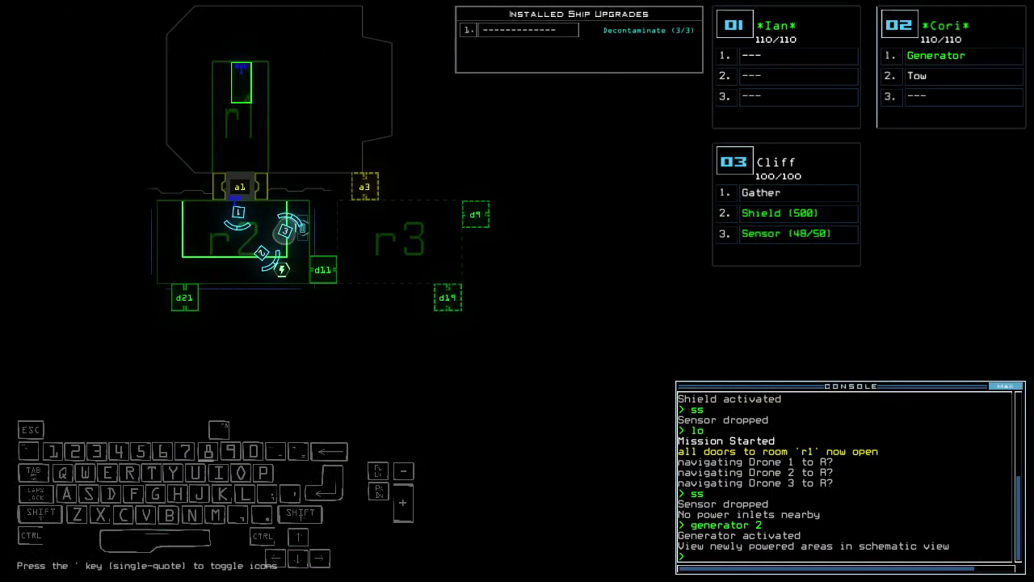
pyautogui.press('space')
pyautogui.press('Down')
pyautogui.write('d21 d21')
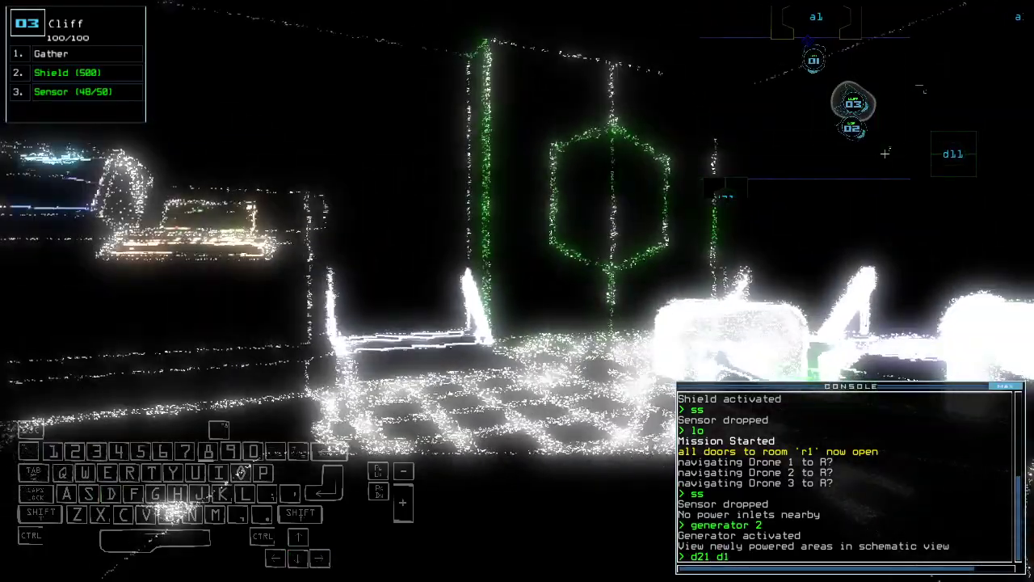
pyautogui.press('Return')
# Step: Redock the boarding ship at airlock a4 and open door d11
pyautogui.press('space')
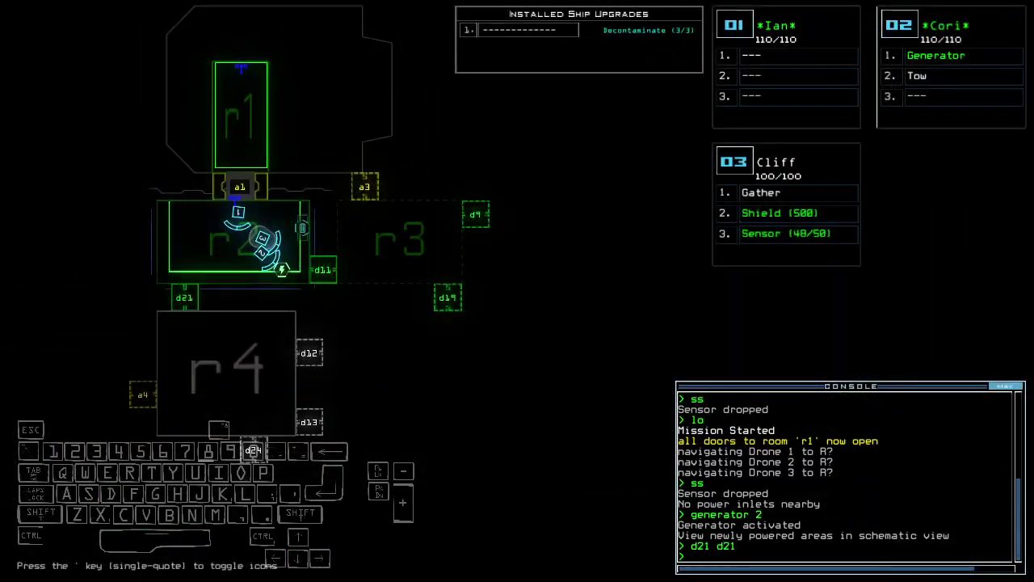
pyautogui.write('dd a4')
pyautogui.press('Return')
pyautogui.press('space')
pyautogui.press('Up')
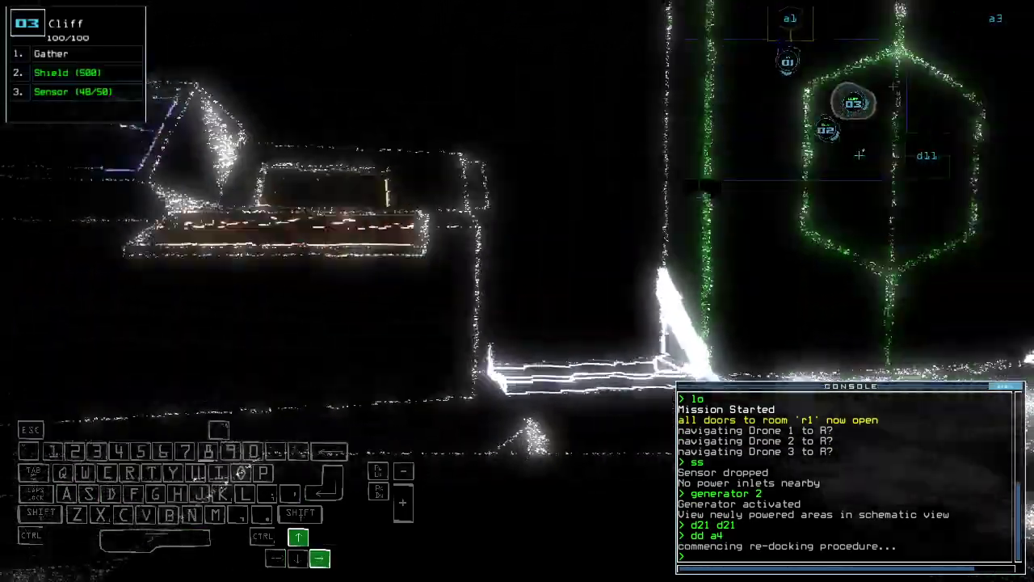
pyautogui.write('d11')
pyautogui.press('Return')
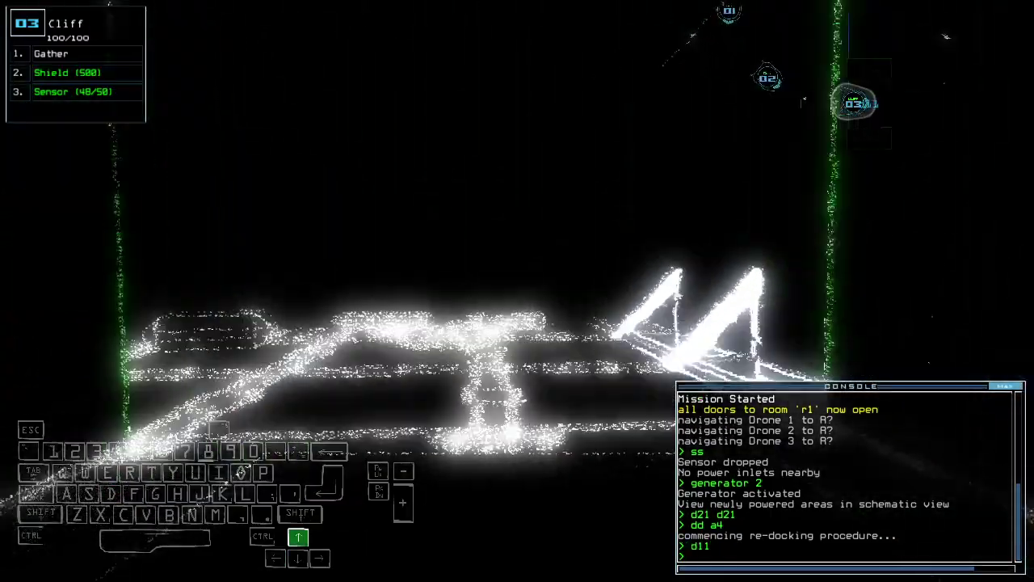
pyautogui.write('d11')
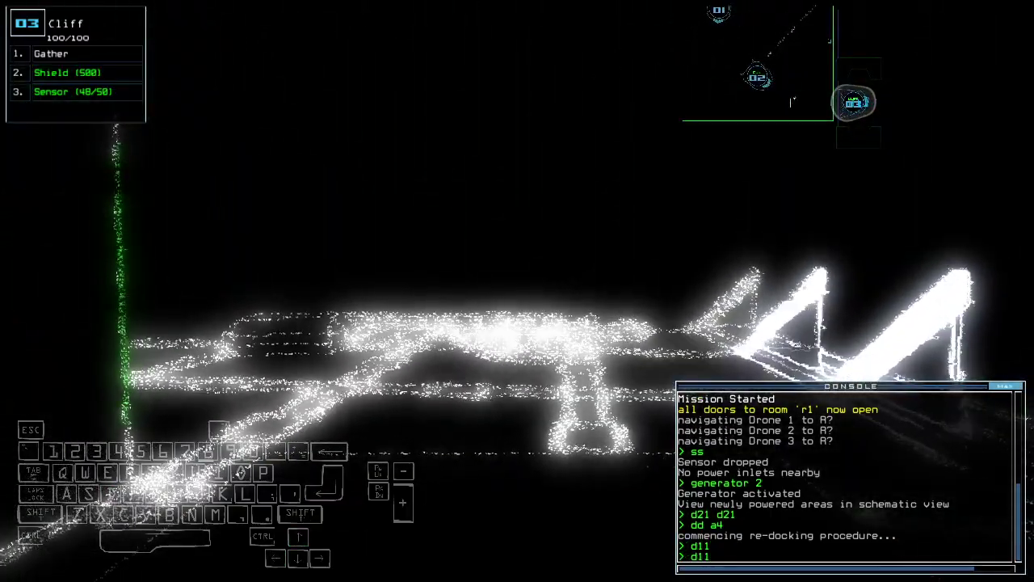
# Step: Open room r1's doors and drop another sensor from drone 03
pyautogui.press('Up')
pyautogui.press('BackSpace')
pyautogui.press('BackSpace')
pyautogui.press('BackSpace')
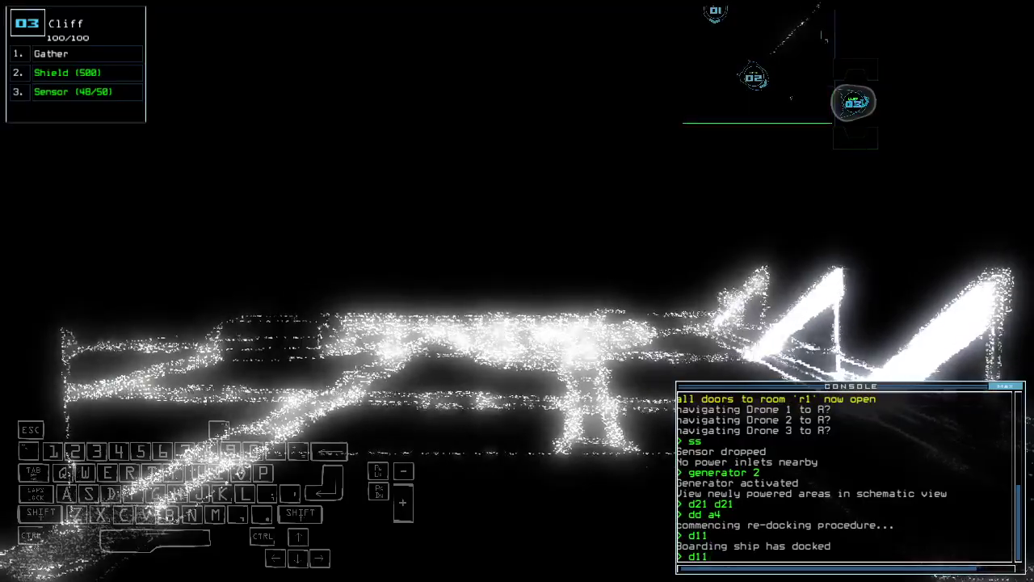
pyautogui.write('arr')
pyautogui.press('Return')
pyautogui.write('ss')
pyautogui.press('Up')
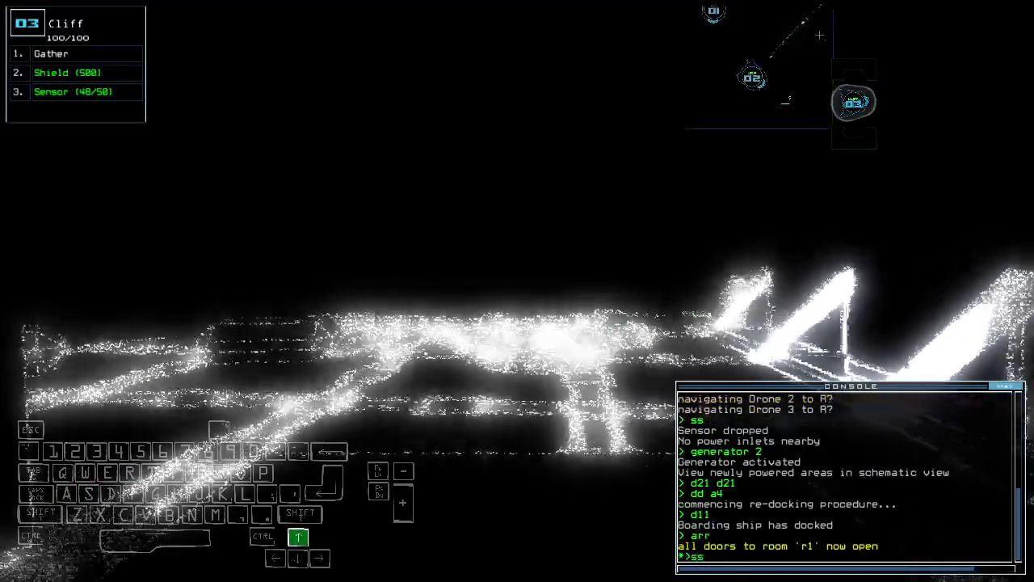
pyautogui.press('Return')
# Step: Steer drone 03 into room r3 and gather fuel (1 P-Fuel, 2 J-Fuel)
pyautogui.press('Left')
pyautogui.press('Left')
pyautogui.press('Right')
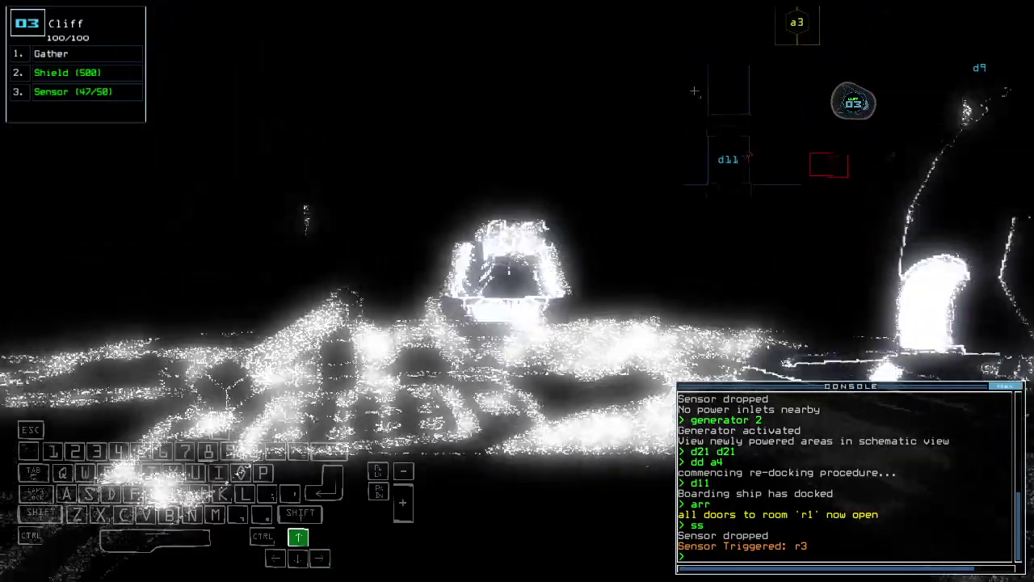
pyautogui.write('g')
pyautogui.press('Return')
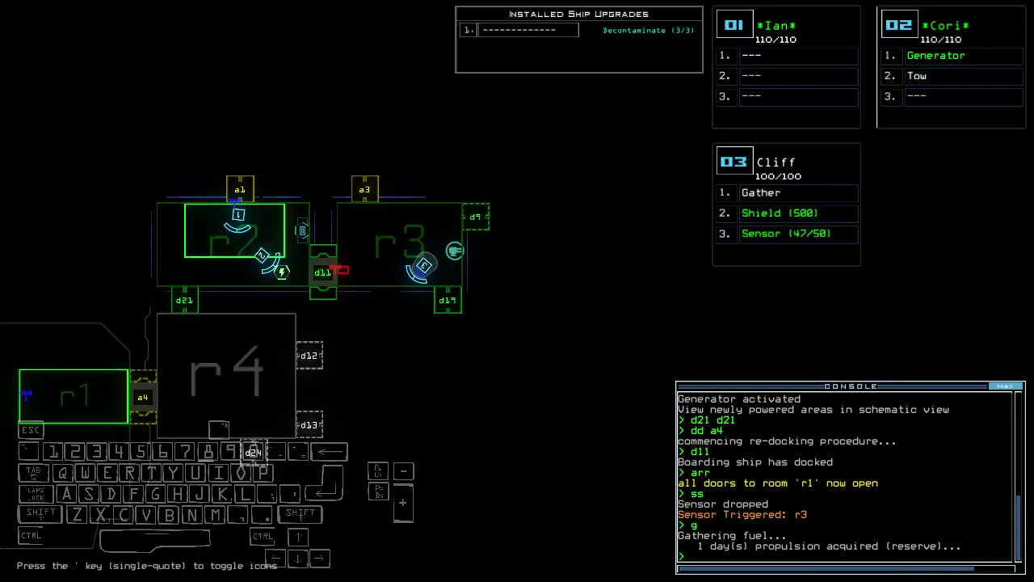
pyautogui.press('Tab')
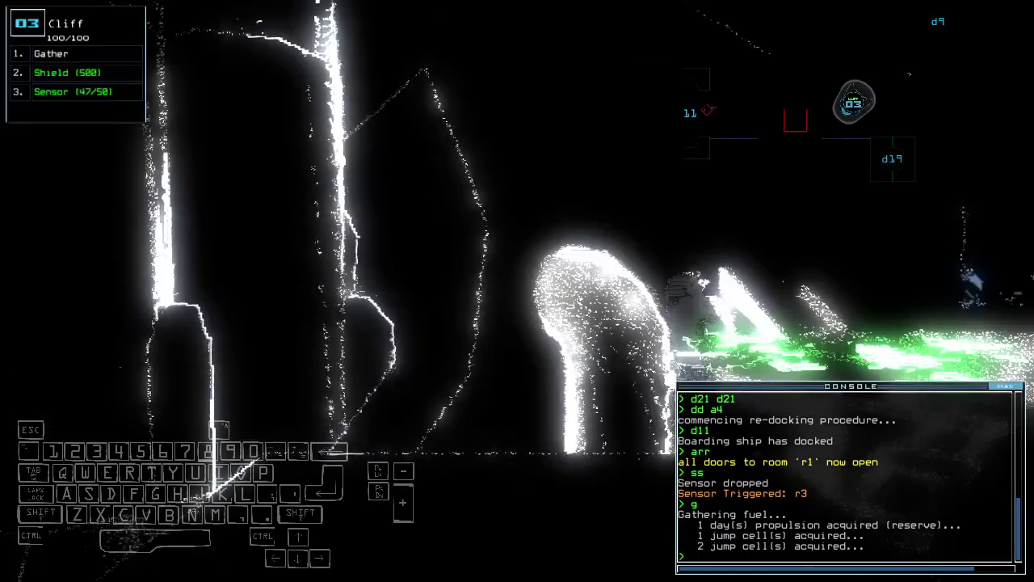
pyautogui.write('xx r3')
# Step: Back drone 03 up, cycle room r3's doors and close room r1's doors
pyautogui.press('Left')
pyautogui.press('Down')
pyautogui.press('Return')
pyautogui.press('Tab')
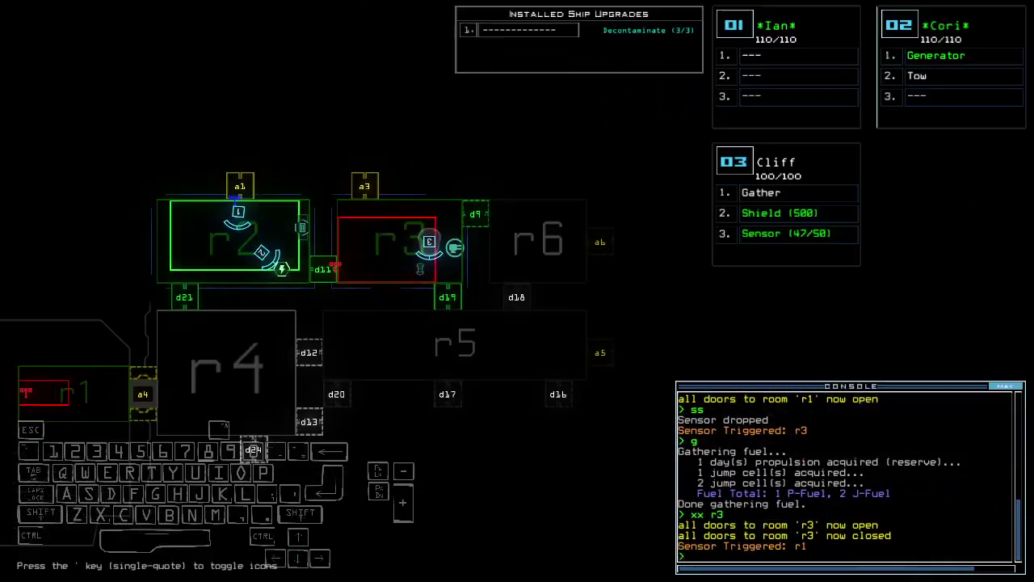
pyautogui.write('ra')
pyautogui.press('Return')
# Step: Run the 'f r6' command on room r6 and drive drone 03 forward
pyautogui.press('Tab')
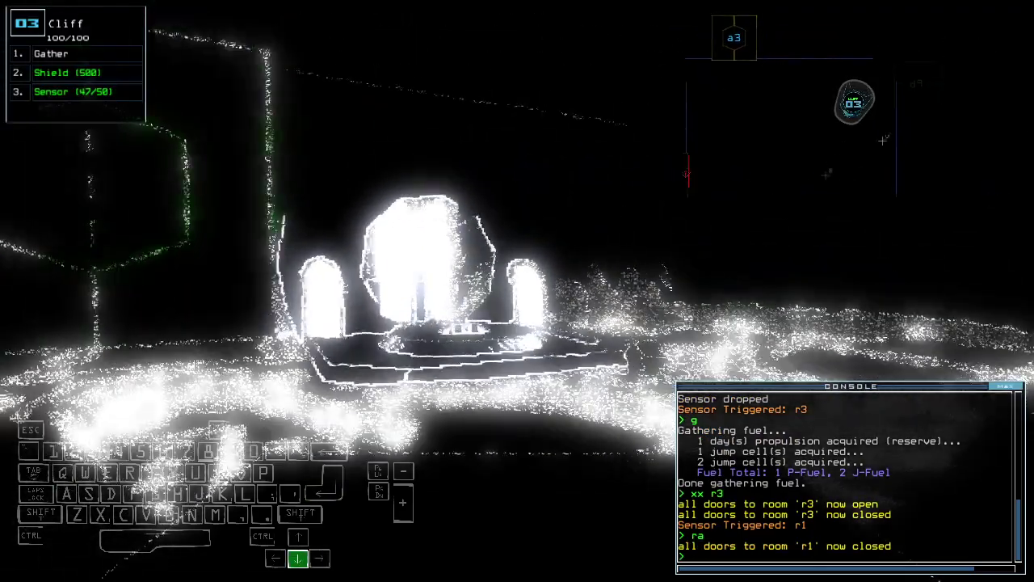
pyautogui.press('Tab')
pyautogui.write('f r6')
pyautogui.press('Return')
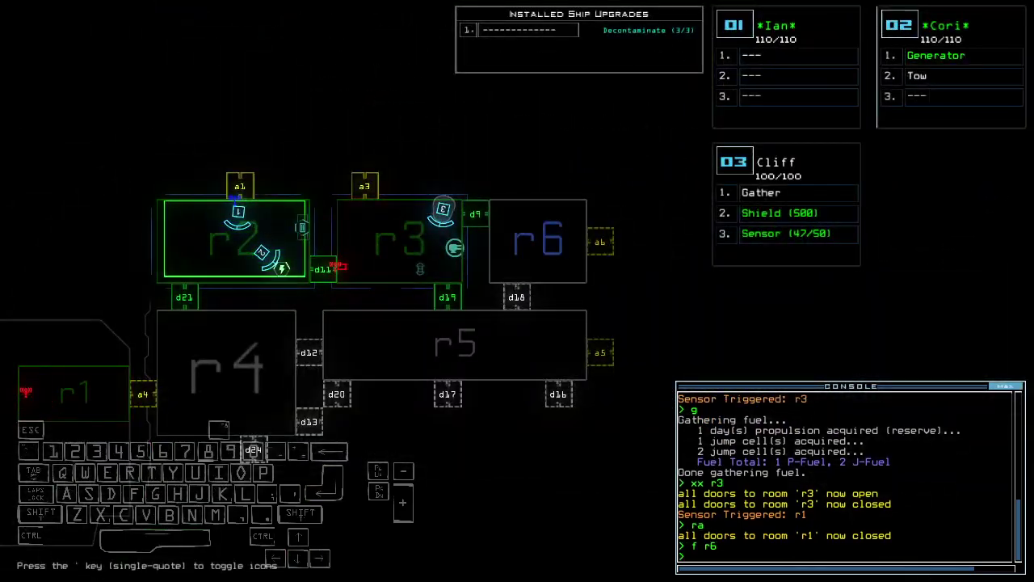
pyautogui.press('Tab')
pyautogui.press('Up')
pyautogui.press('Left')
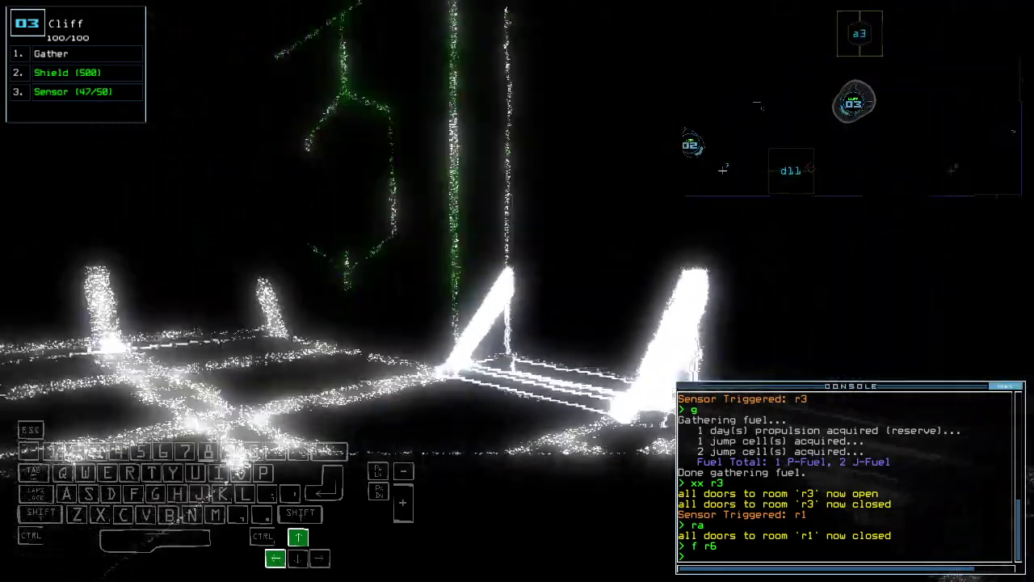
# Step: Re-dock the ship at airlock a3, open door d11 and steer drone 03
pyautogui.press('Tab')
pyautogui.write('dd a3')
pyautogui.press('Return')
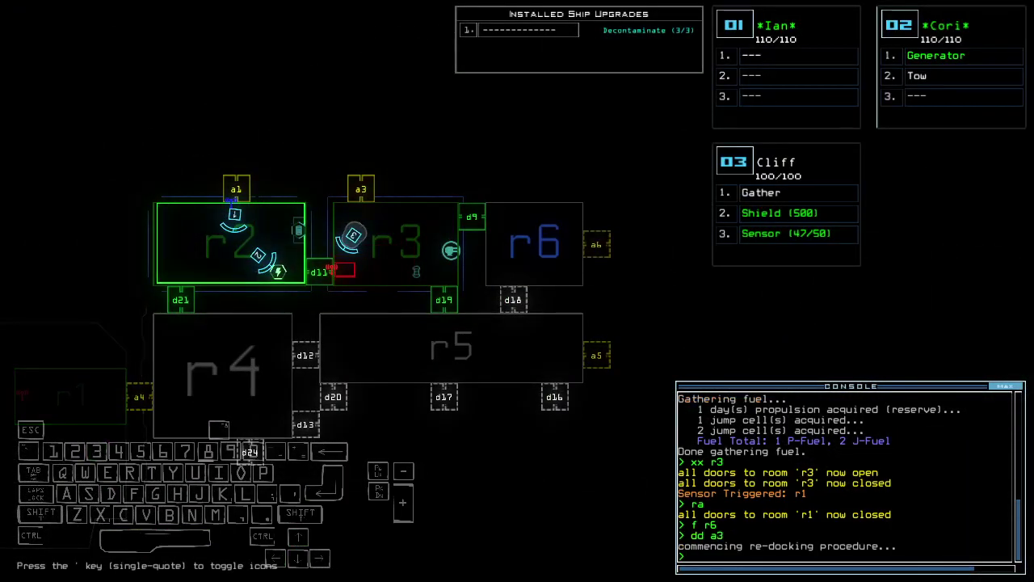
pyautogui.write('d11')
pyautogui.press('Return')
pyautogui.press('Tab')
pyautogui.press('Up')
pyautogui.press('Left')
pyautogui.press('Right')
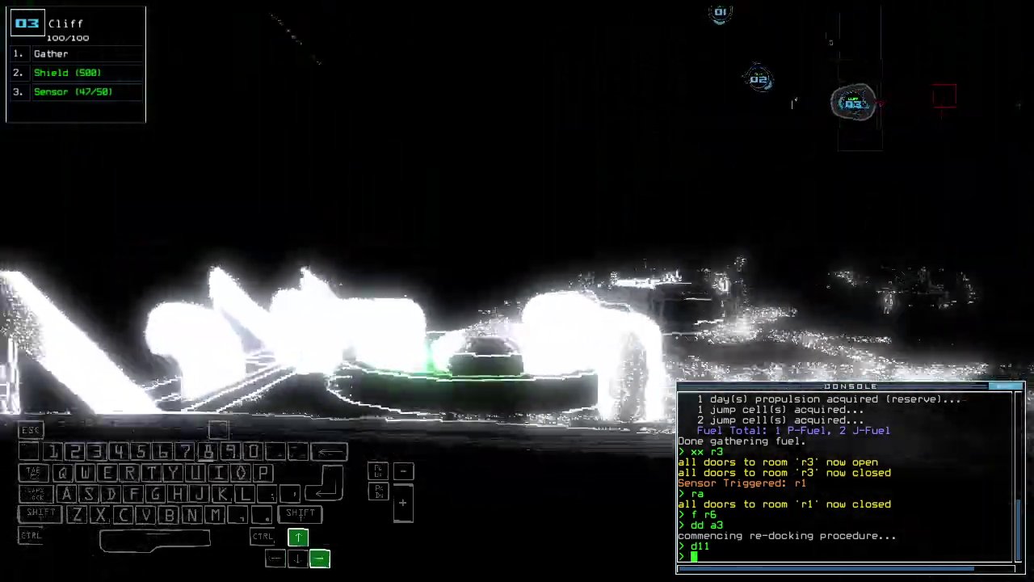
pyautogui.write('cccc')
# Step: Close the nearby door, reopen room r1's doors and open door d9
pyautogui.press('Return')
pyautogui.press('Tab')
pyautogui.write('arr')
pyautogui.press('Return')
pyautogui.write('d9')
pyautogui.press('Return')
pyautogui.press('Tab')
pyautogui.press('Down')
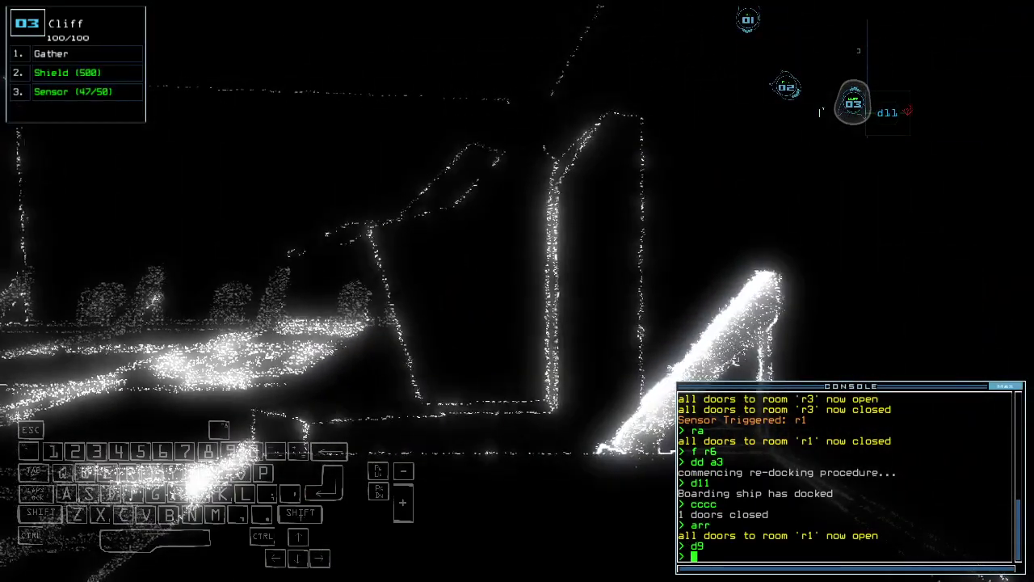
# Step: Toggle door d21, drop a motion sensor from drone 03, then toggle d21 again
pyautogui.press('Tab')
pyautogui.press('Tab')
pyautogui.press('Up')
pyautogui.press('Left')
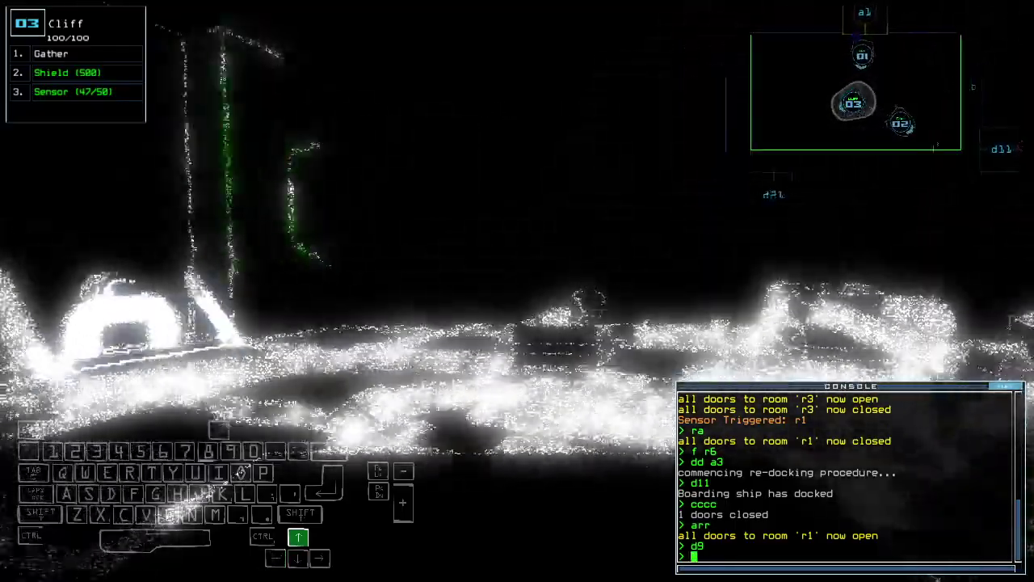
pyautogui.write('d21')
pyautogui.press('Return')
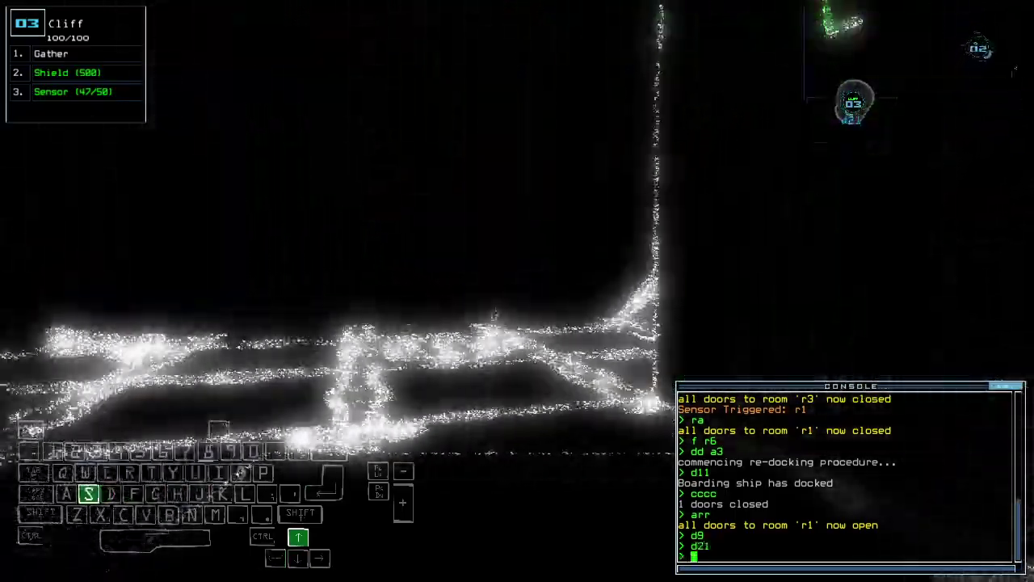
pyautogui.write('ss')
pyautogui.press('Return')
pyautogui.write('d21')
pyautogui.press('Return')
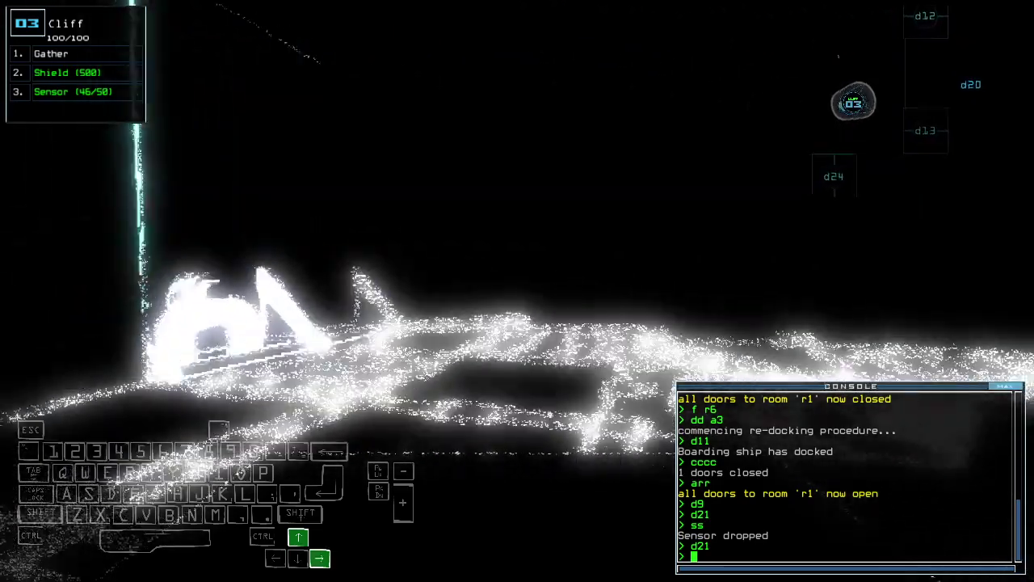
pyautogui.press('Tab')
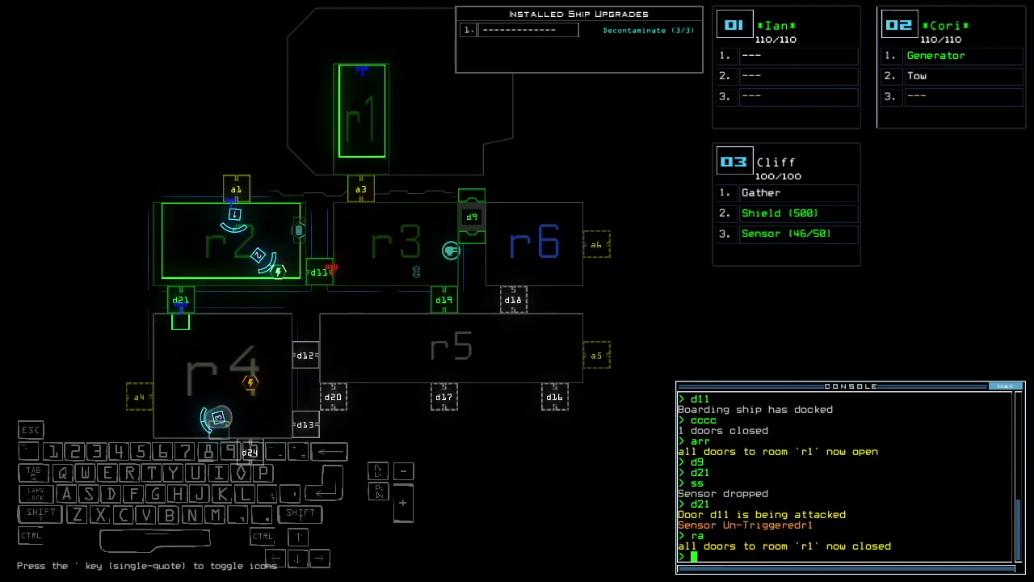
# Step: Drive drone 02 forward, restart the generator and close the nearest door
pyautogui.press('2')
pyautogui.press('Up')
pyautogui.press('Left')
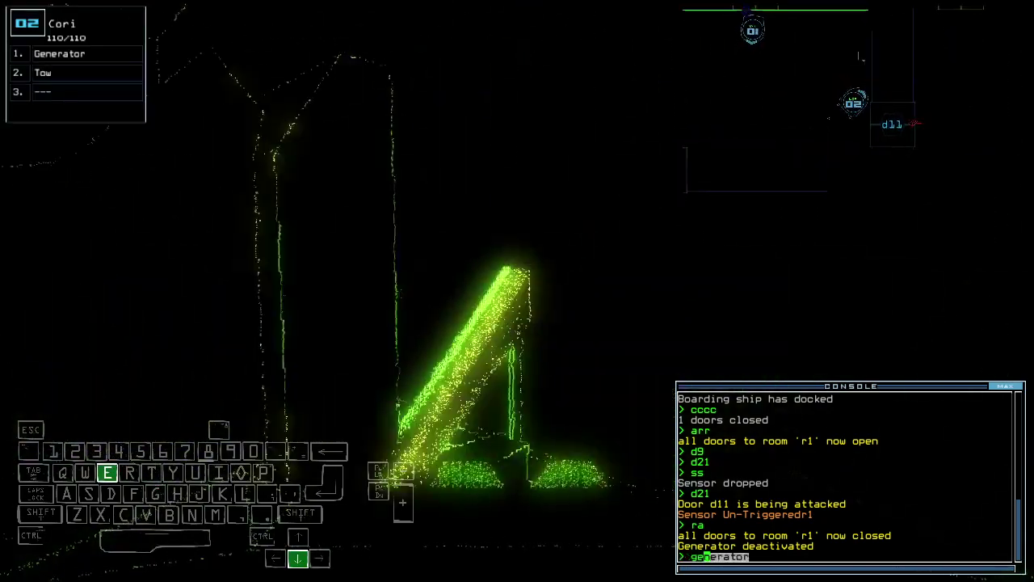
pyautogui.write('generator')
pyautogui.press('Return')
pyautogui.write('cccc')
pyautogui.press('Return')
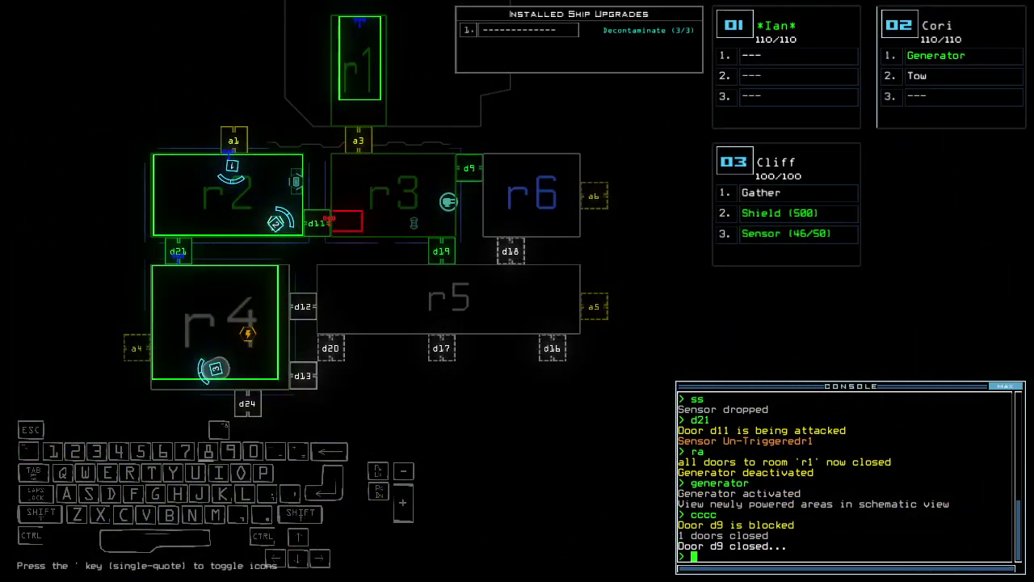
pyautogui.write('9')
# Step: Toggle doors d9 and d21, re-dock at airlock a4, and send drone 2 to r4
pyautogui.press('Return')
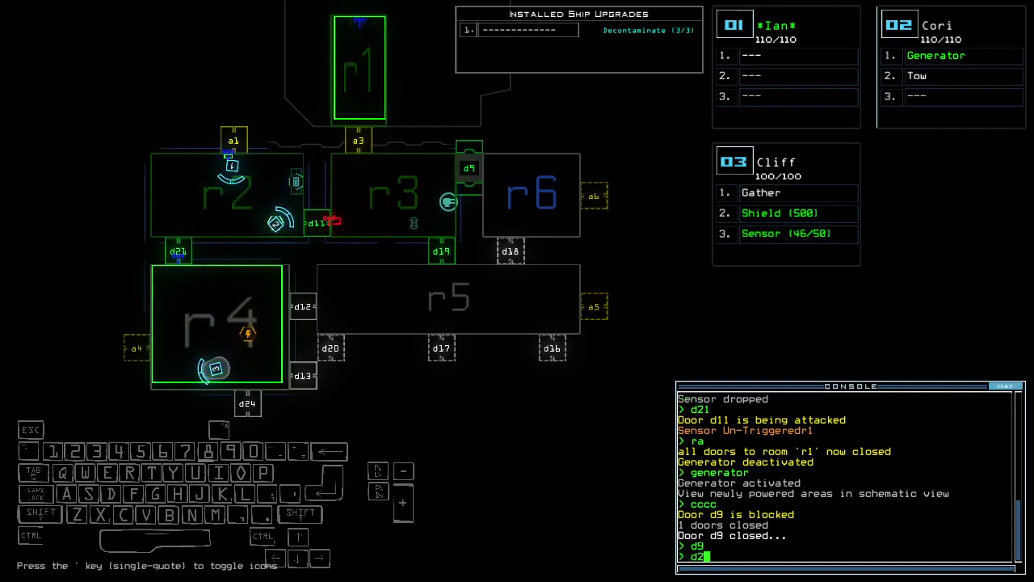
pyautogui.write('1')
pyautogui.press('Return')
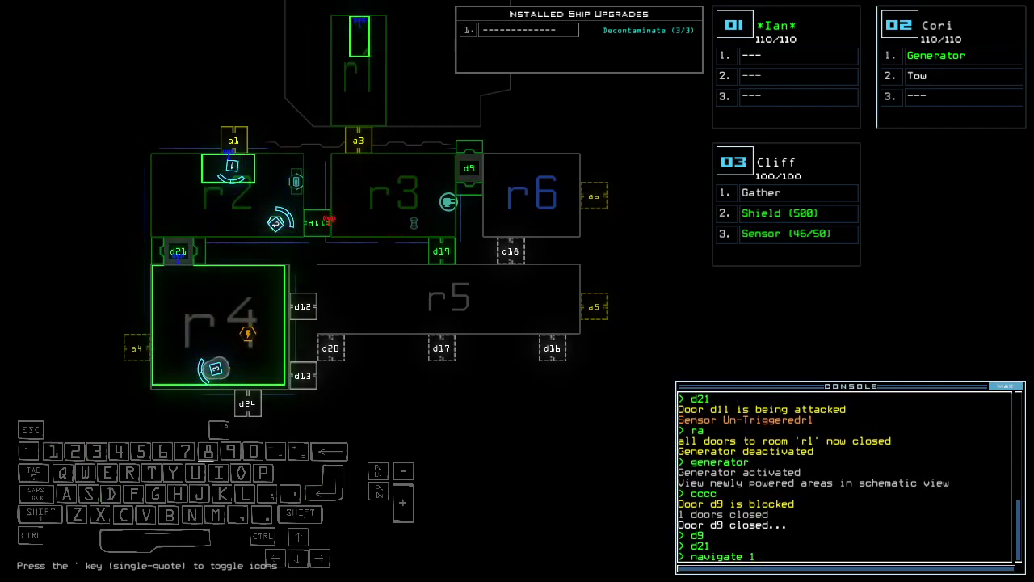
pyautogui.write('4')
pyautogui.press('Return')
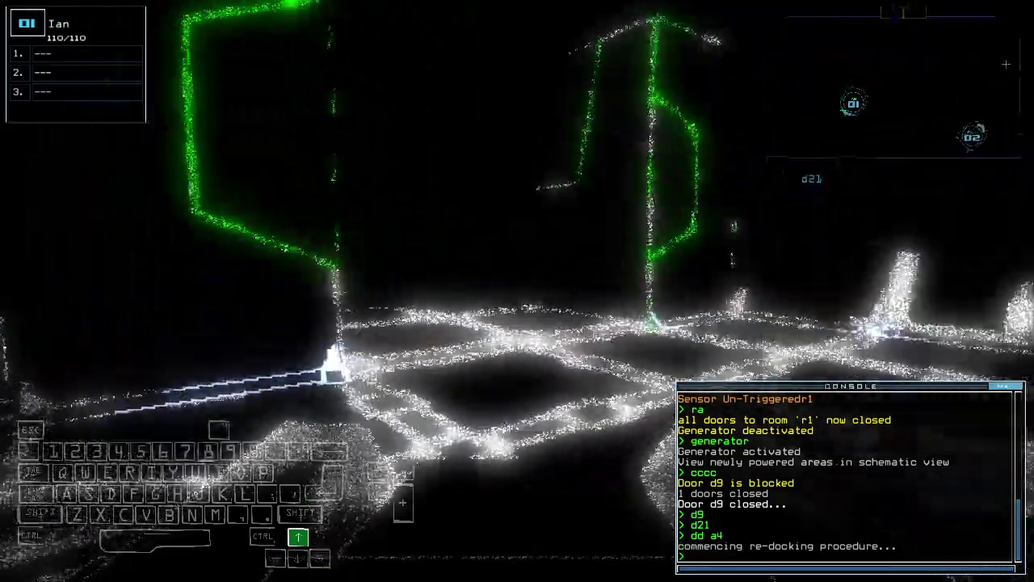
pyautogui.write('navigate 2 d21')
pyautogui.press('Return')
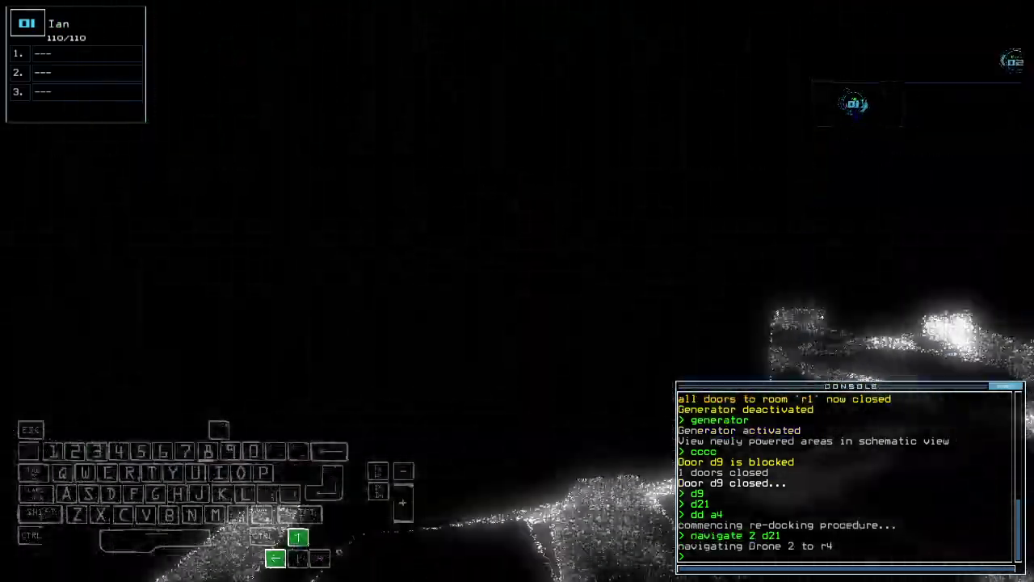
# Step: Look around with drone 2, then drive drone 3 and cycle room r1's doors
pyautogui.hotkey('ctrl', '2')
pyautogui.press('Up')
pyautogui.press('Up')
pyautogui.press('Left')
pyautogui.hotkey('ctrl', '3')
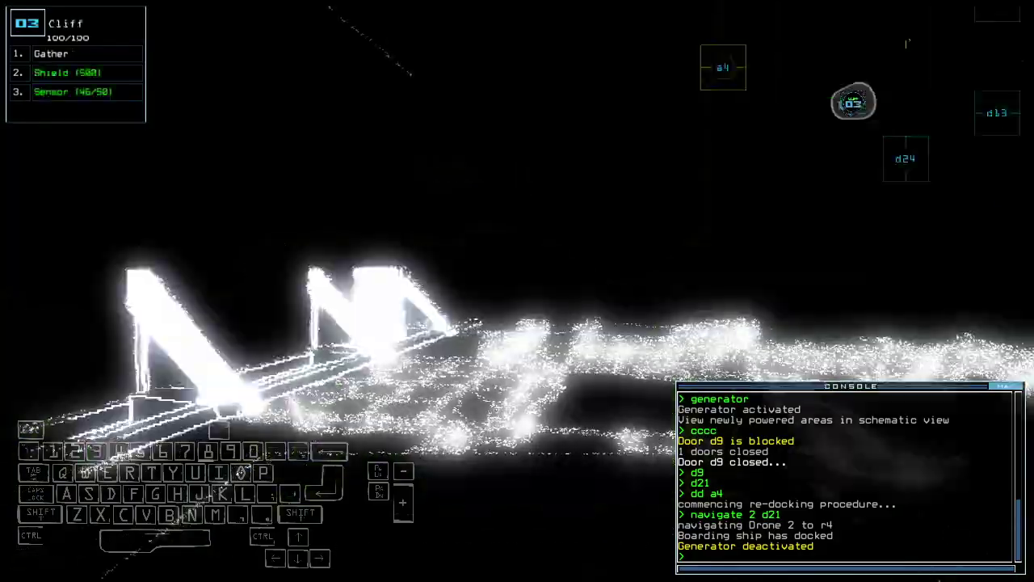
pyautogui.press('Up')
pyautogui.press('Left')
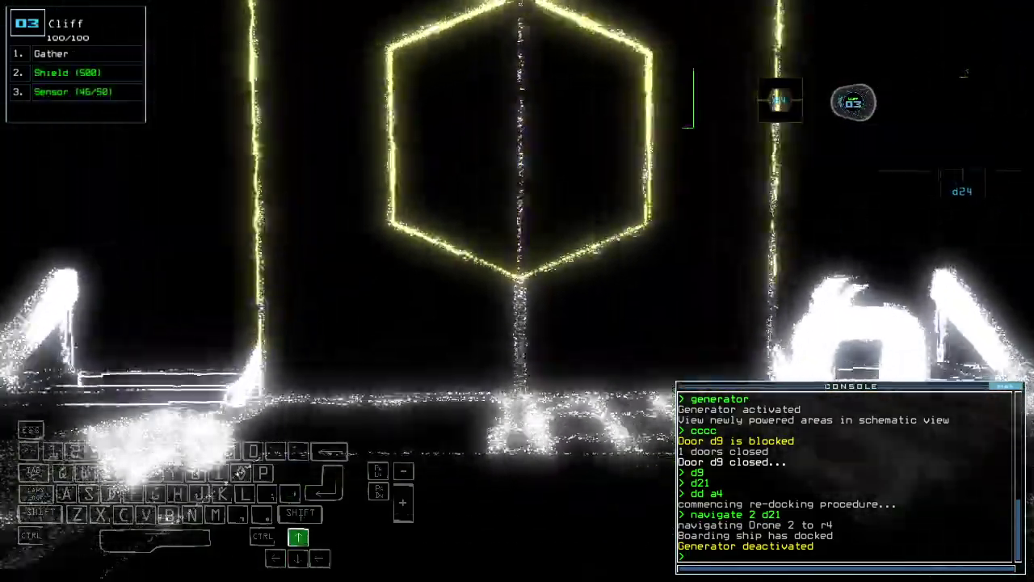
pyautogui.write('arr')
pyautogui.press('Return')
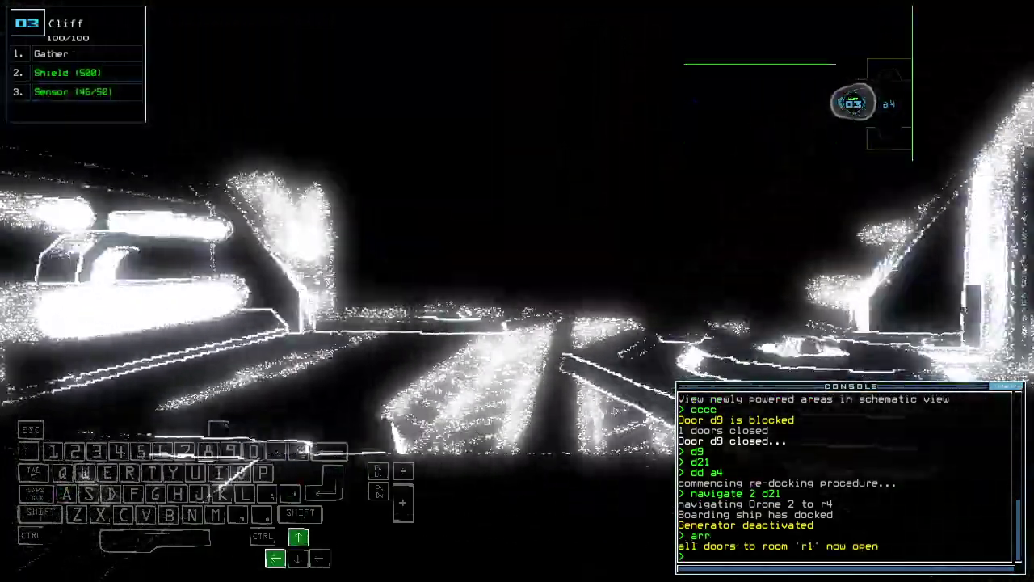
pyautogui.write('ra')
pyautogui.press('Return')
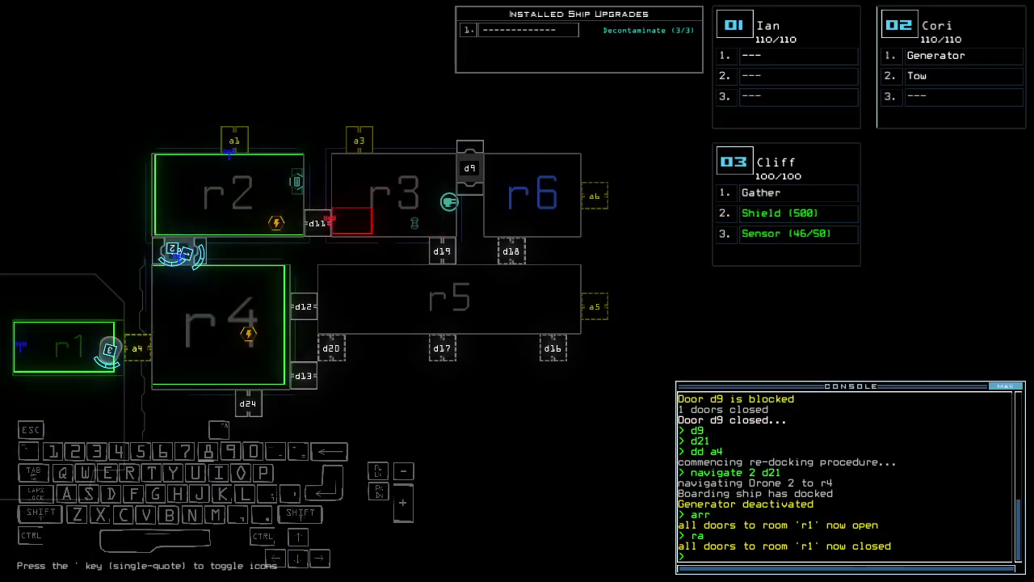
# Step: Switch the generator on and drive drone 2 toward room r4
pyautogui.hotkey('ctrl', '2')
pyautogui.press('Right')
pyautogui.press('Up')
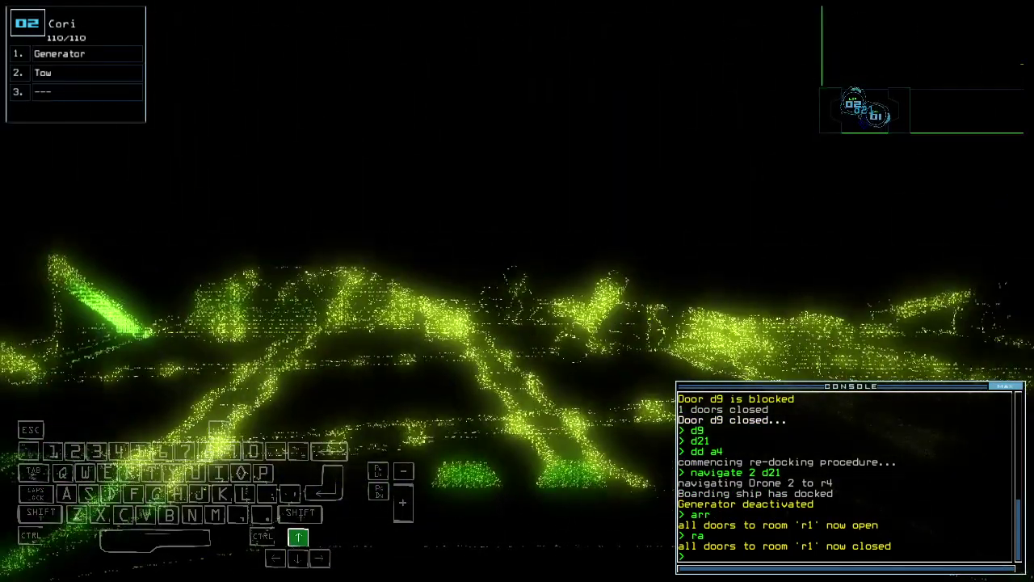
pyautogui.write('g')
pyautogui.press('Return')
pyautogui.press('space')
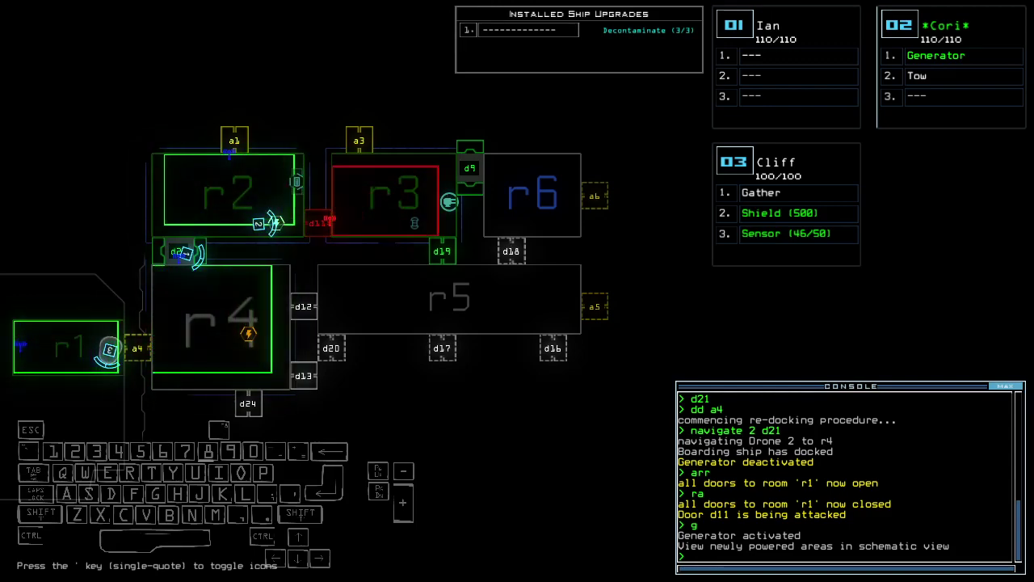
pyautogui.press('Up')
pyautogui.press('Right')
pyautogui.press('Up')
pyautogui.press('Left')
pyautogui.write('navigate 1 ')
pyautogui.write('generator')
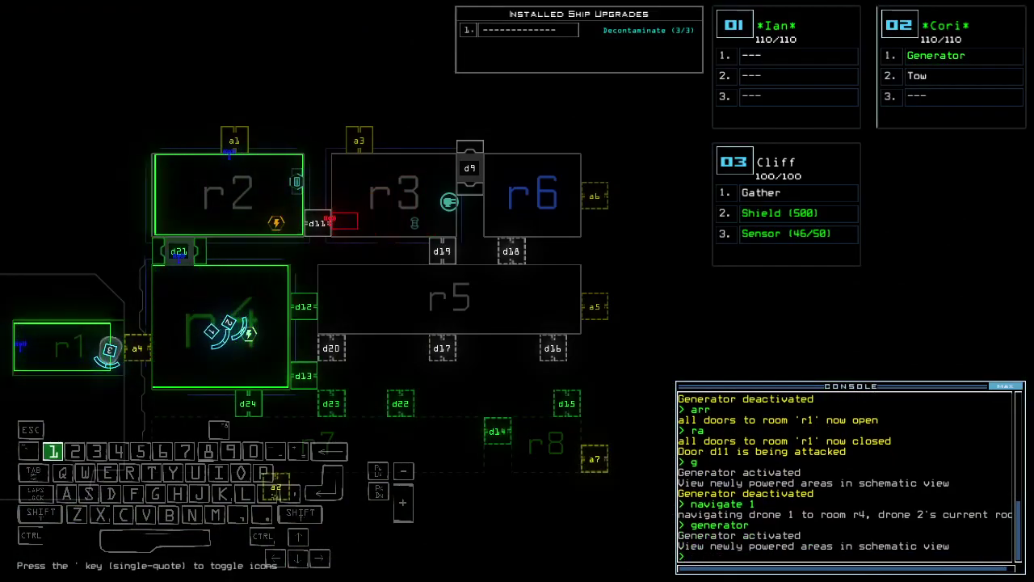
# Step: Close the nearby doors, redock the ship at airlock a2, and reopen room r1's doors
pyautogui.press('Up')
pyautogui.write('cccc rr ')
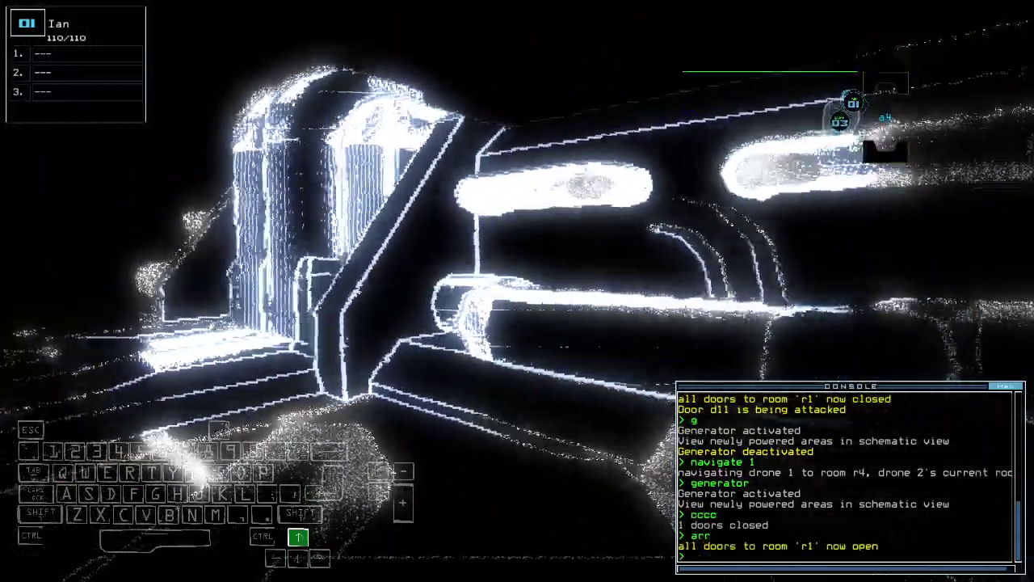
pyautogui.write('ra')
pyautogui.press('Tab')
pyautogui.write('d')
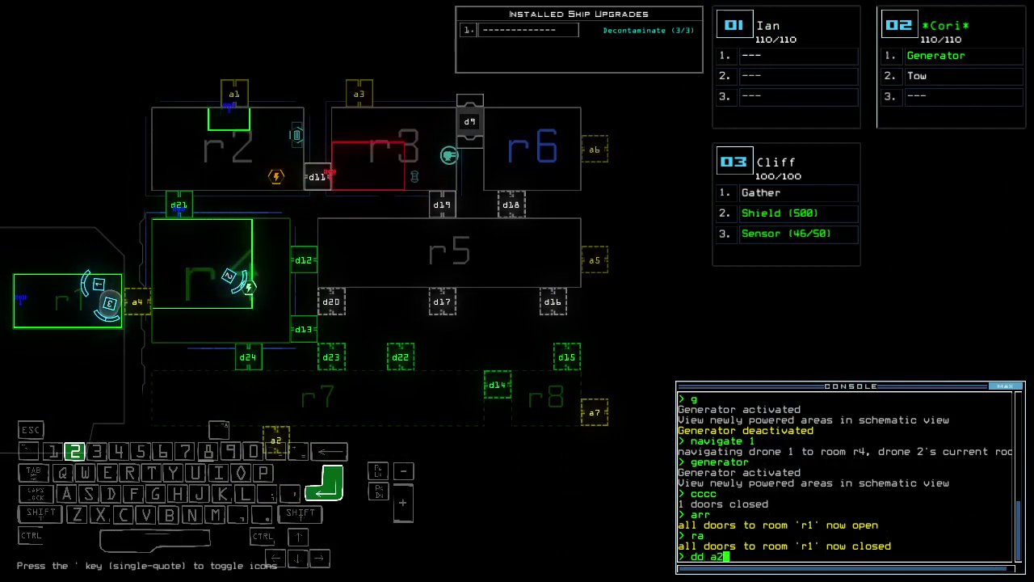
pyautogui.write('d a2')
pyautogui.press('Return')
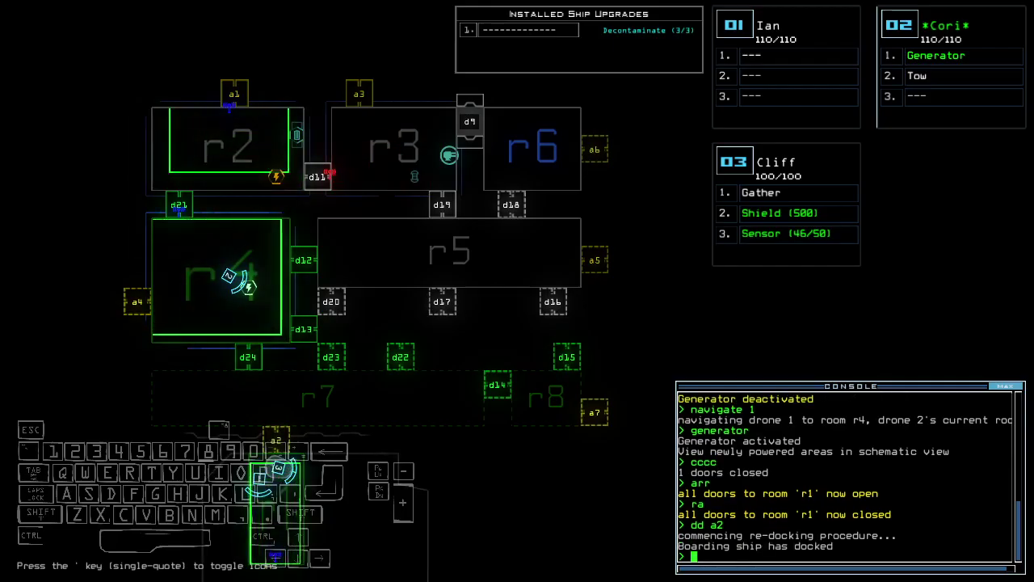
pyautogui.press('Tab')
pyautogui.press('3')
pyautogui.press('space')
pyautogui.press('space')
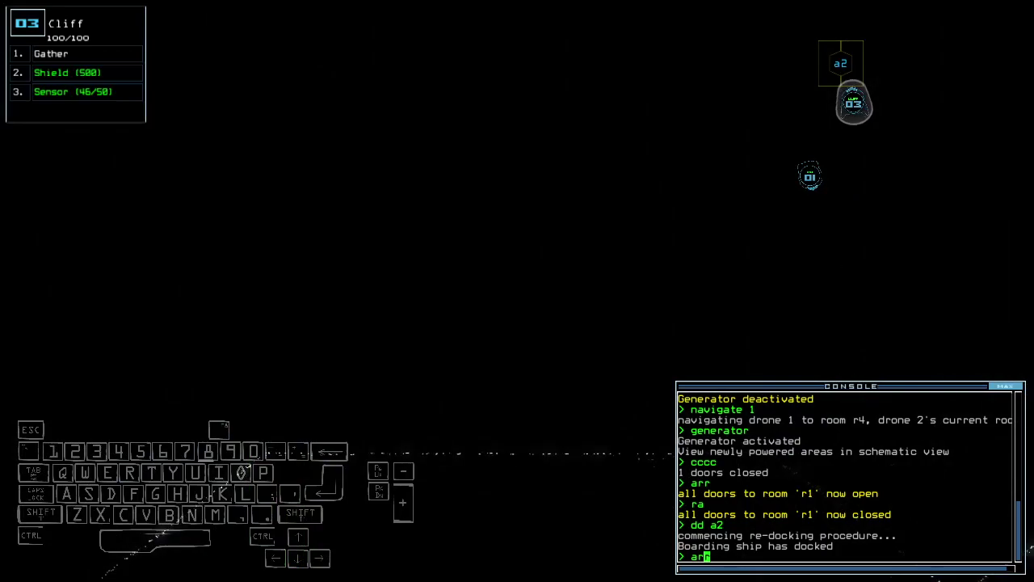
pyautogui.write('r')
pyautogui.press('Return')
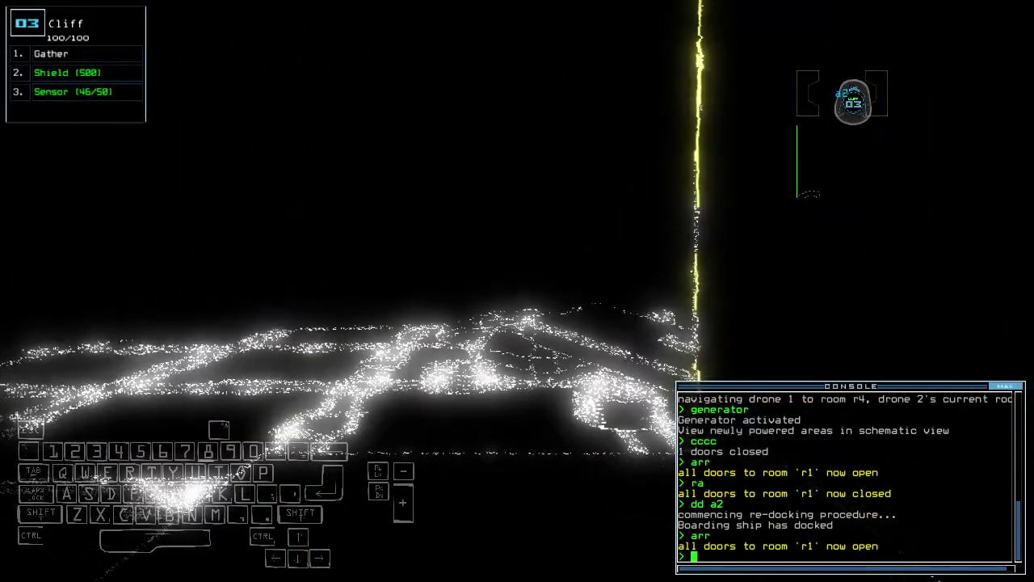
# Step: Look around with drone 3, drop a sensor, and close room r1's doors
pyautogui.press('Left')
pyautogui.press('Right')
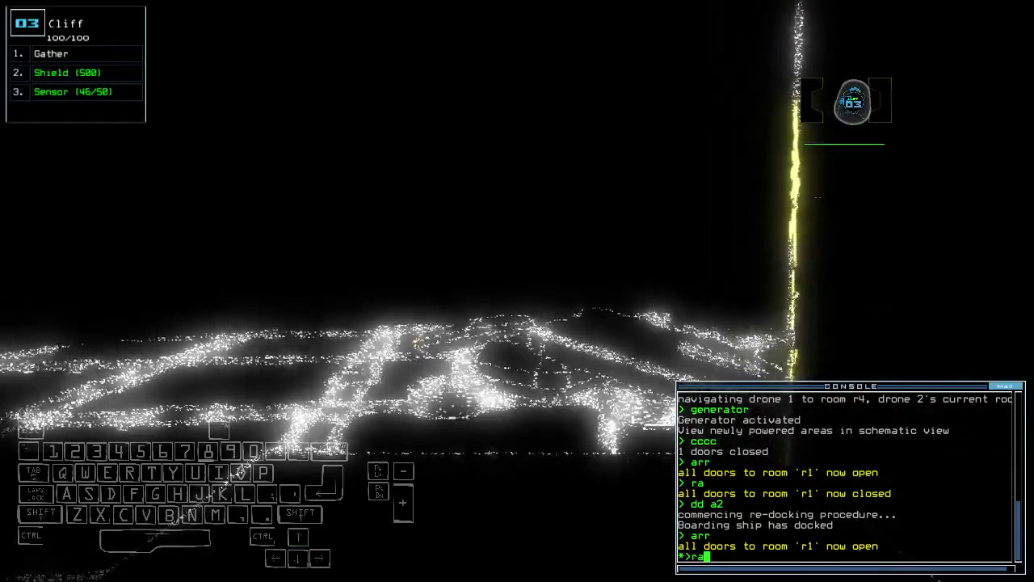
pyautogui.press('Up')
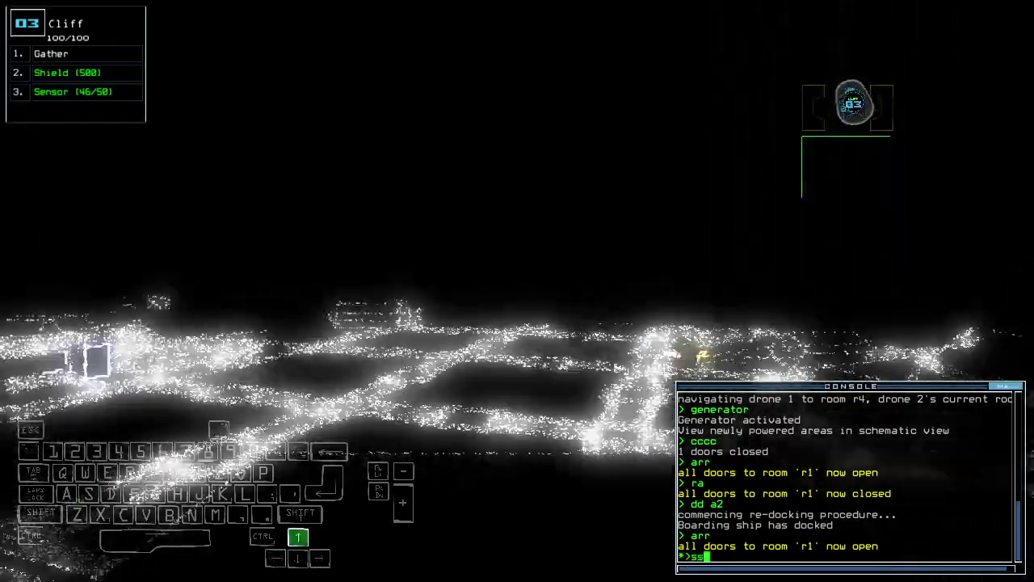
pyautogui.press('Return')
pyautogui.press('Left')
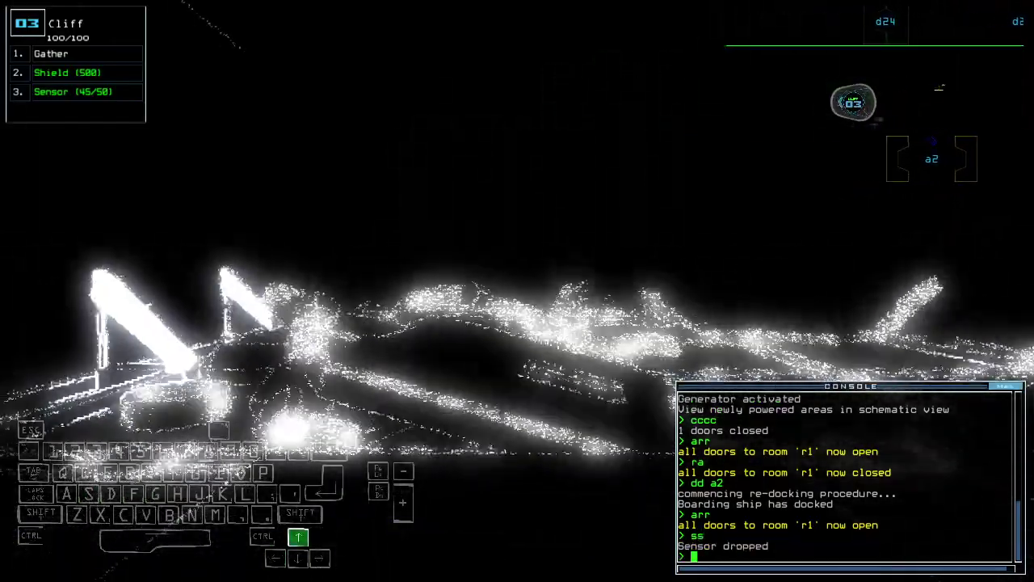
pyautogui.write('ra')
pyautogui.press('Return')
pyautogui.press('Right')
# Step: Drive drone 3 through the room, collect scrap twice, and try the module swap command
pyautogui.press('Down')
pyautogui.press('Up')
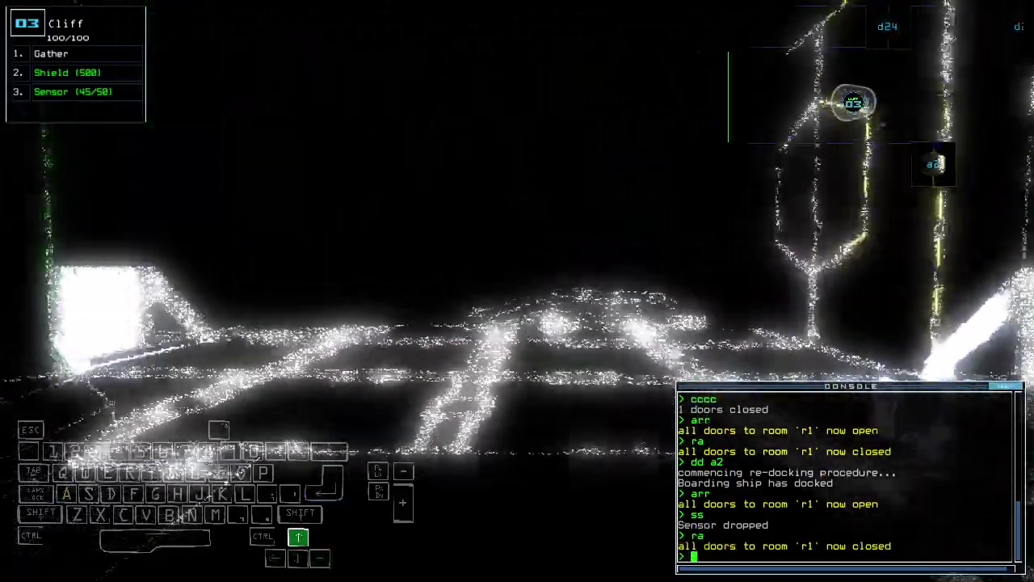
pyautogui.write('g')
pyautogui.press('Return')
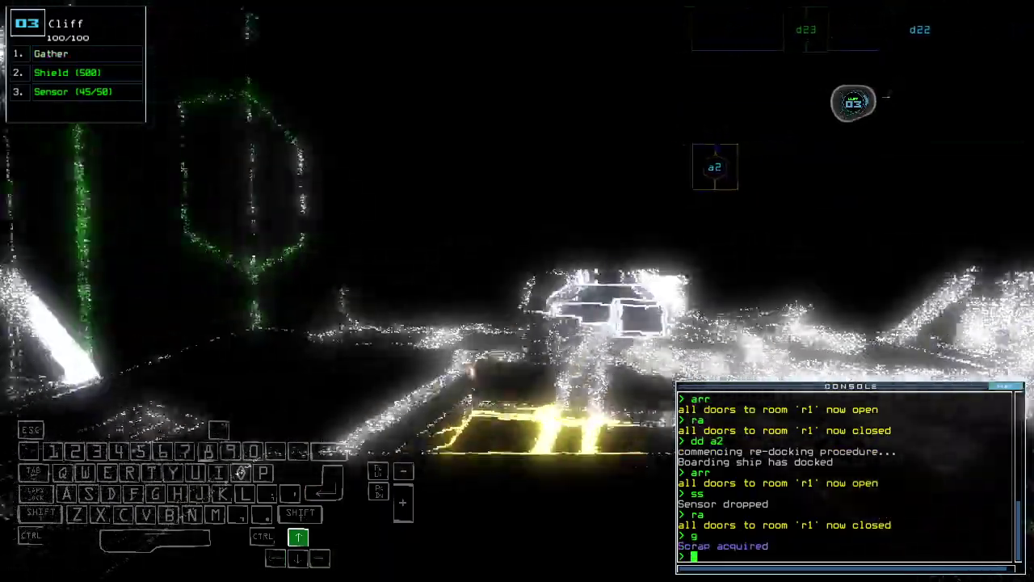
pyautogui.write('g')
pyautogui.press('Return')
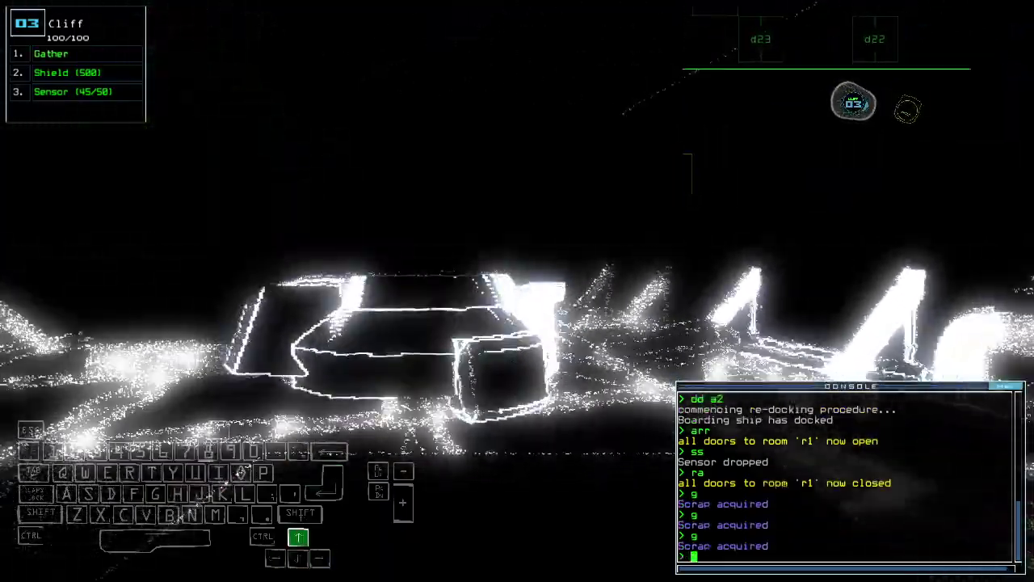
pyautogui.write('swap')
pyautogui.press('Return')
pyautogui.press('Escape')
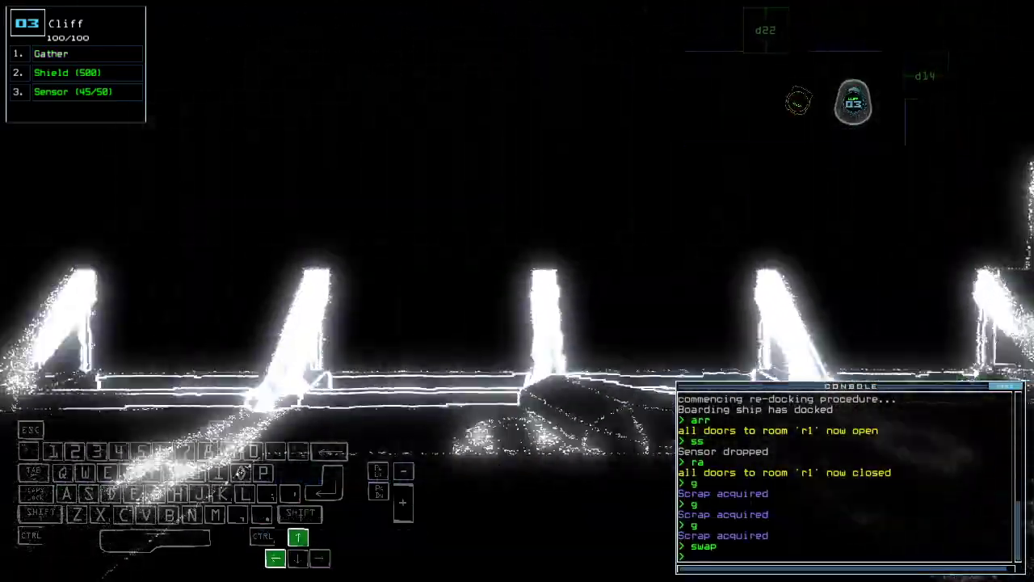
pyautogui.press('space')
pyautogui.write('d22 d22')
# Step: Open doors d22, d23 and d24 while turning drone 3 right
pyautogui.press('Return')
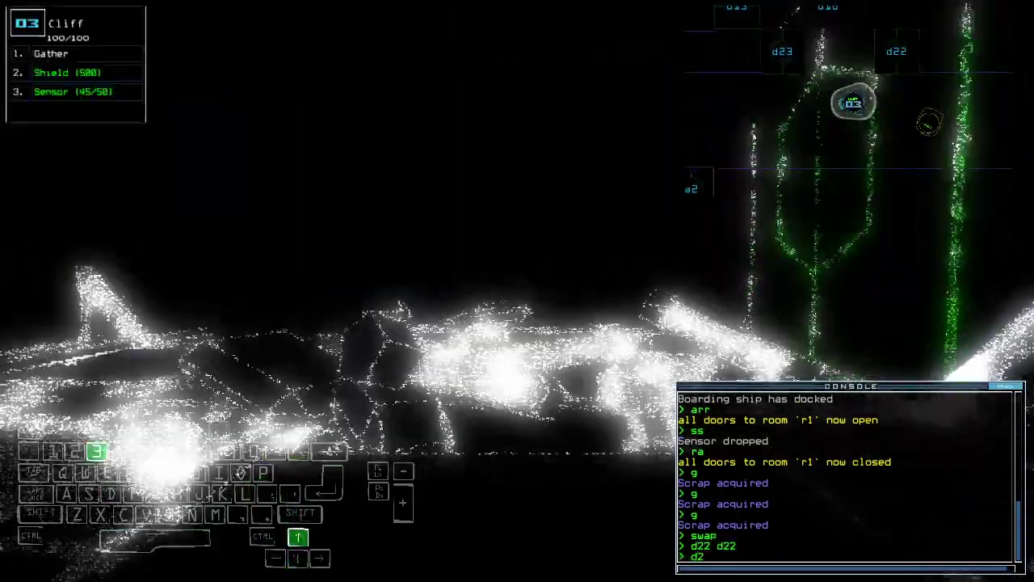
pyautogui.write('d23 d23')
pyautogui.press('Return')
pyautogui.press('space')
pyautogui.press('Right')
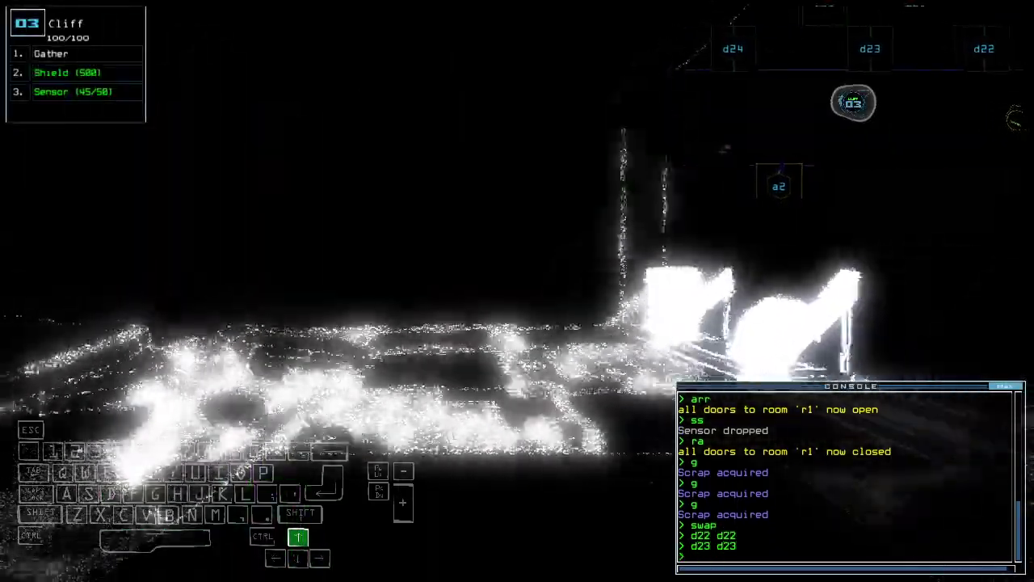
pyautogui.write('d24')
pyautogui.press('Return')
pyautogui.press('Right')
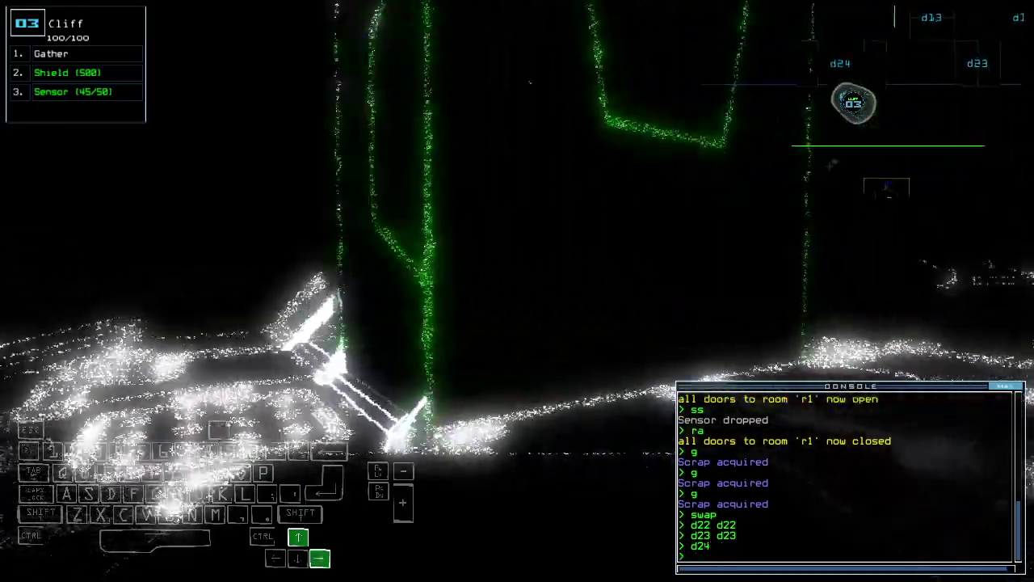
pyautogui.write('cccc')
# Step: Close the nearest door, open door d13, and move drone 3 up to it
pyautogui.press('Return')
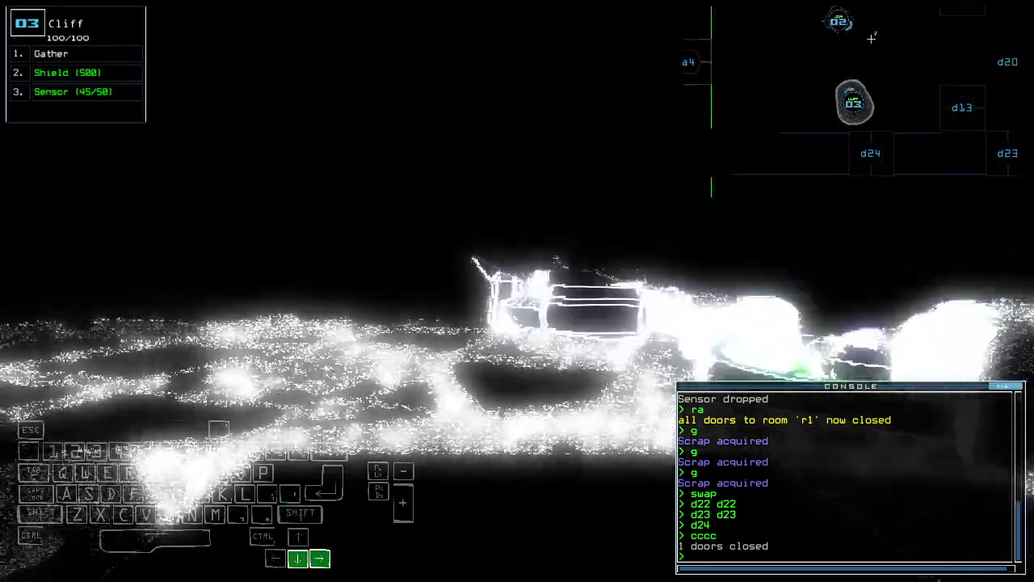
pyautogui.write('d13')
pyautogui.press('Return')
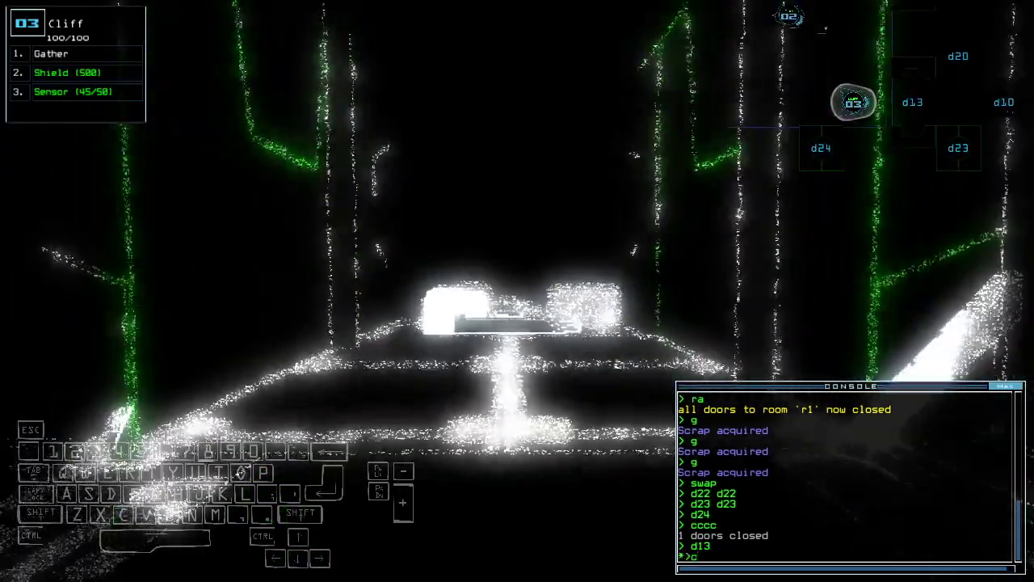
pyautogui.press('space')
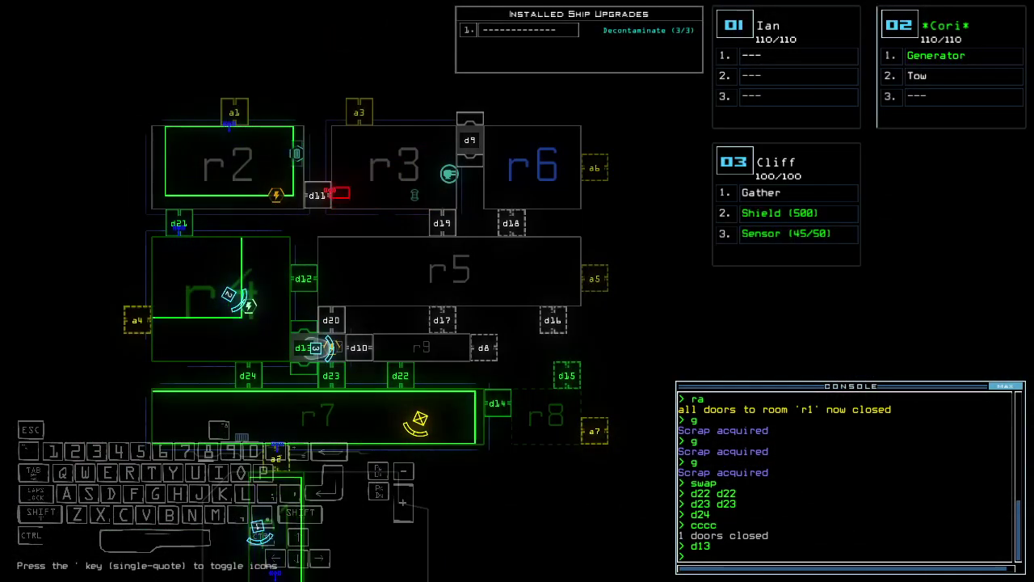
pyautogui.press('space')
pyautogui.press('Up')
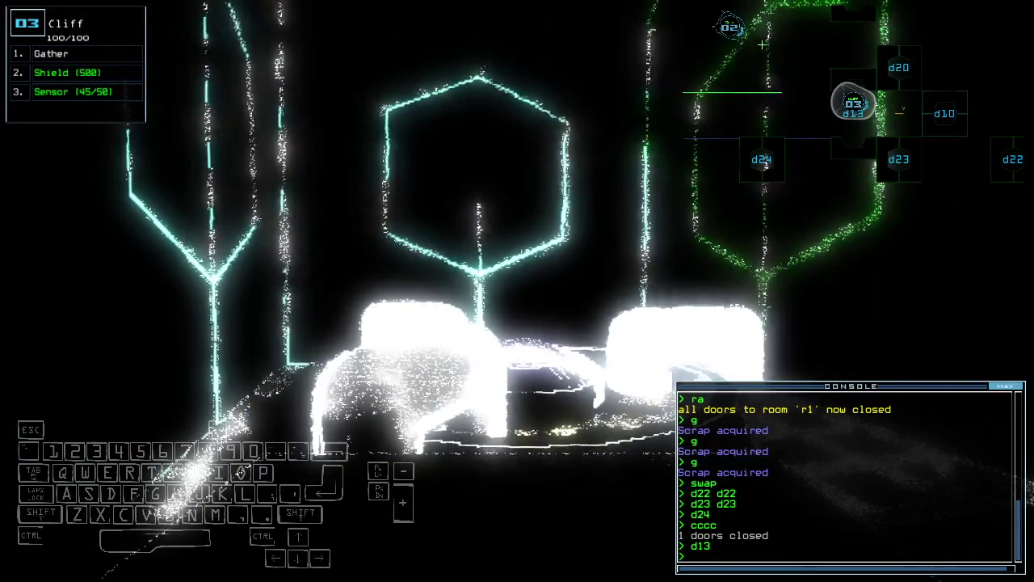
pyautogui.press('space')
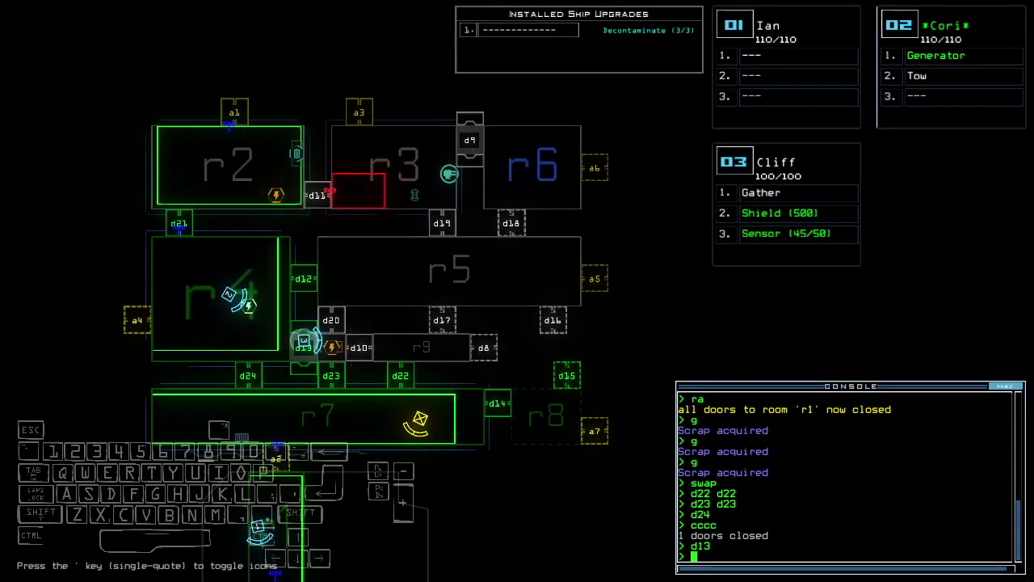
# Step: Drive drone 2 forward, switch the generator on and open door d10
pyautogui.press('space')
pyautogui.press('Up')
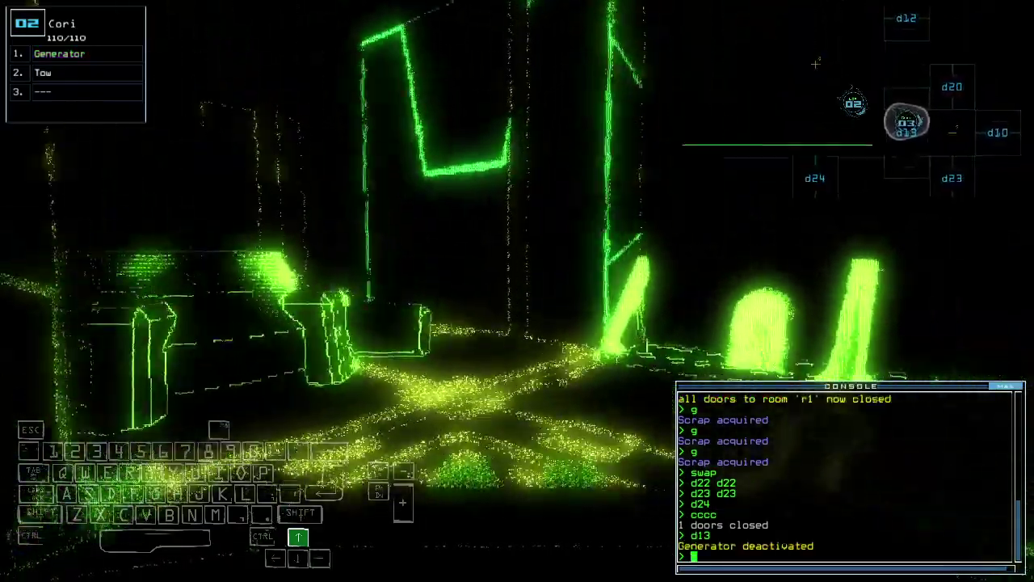
pyautogui.write('g')
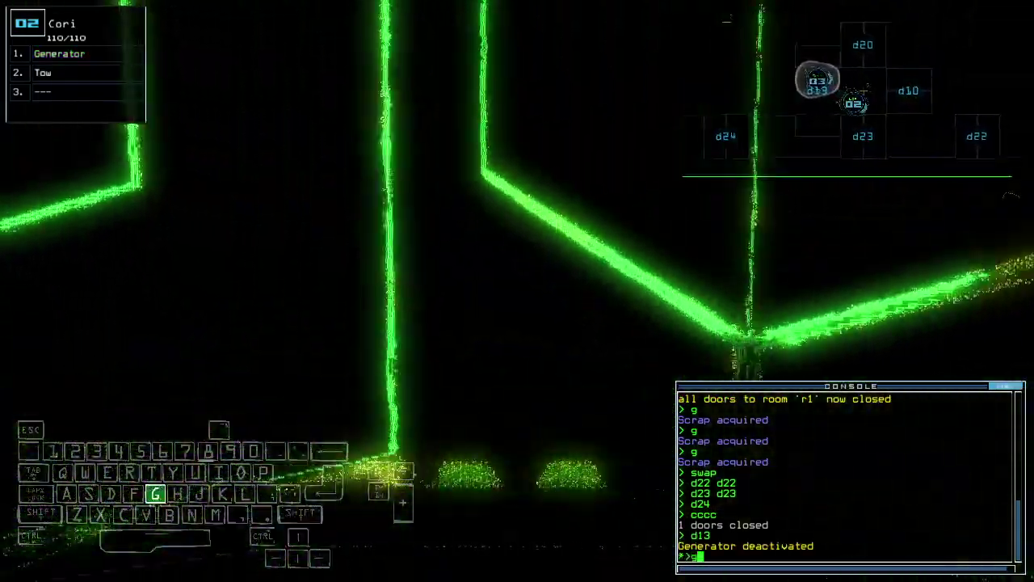
pyautogui.press('Return')
pyautogui.press('space')
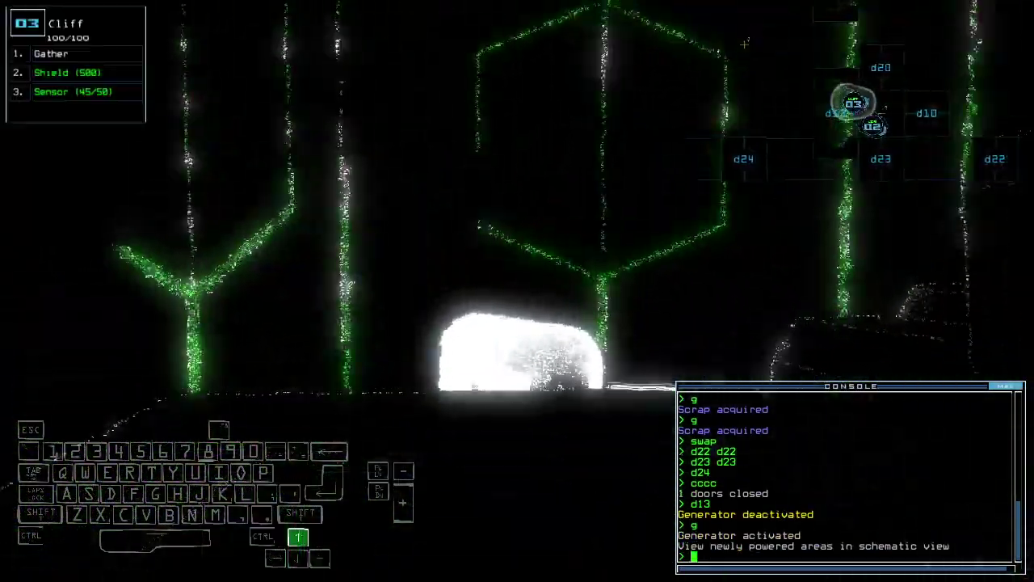
pyautogui.write('d10')
pyautogui.press('Return')
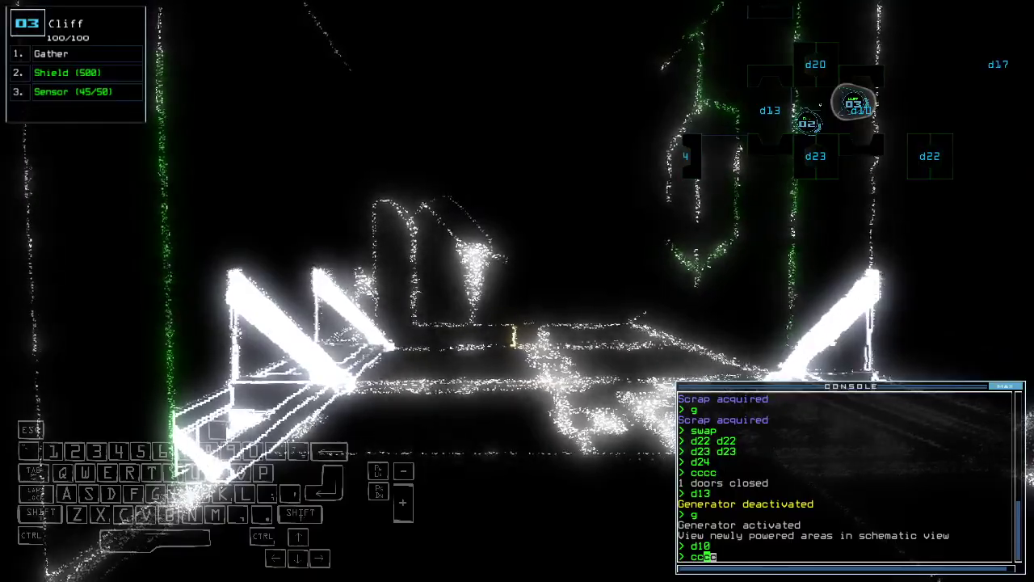
# Step: Drive drone 03 into the room, drop a sensor, try gathering scrap, and back out
pyautogui.press('Up')
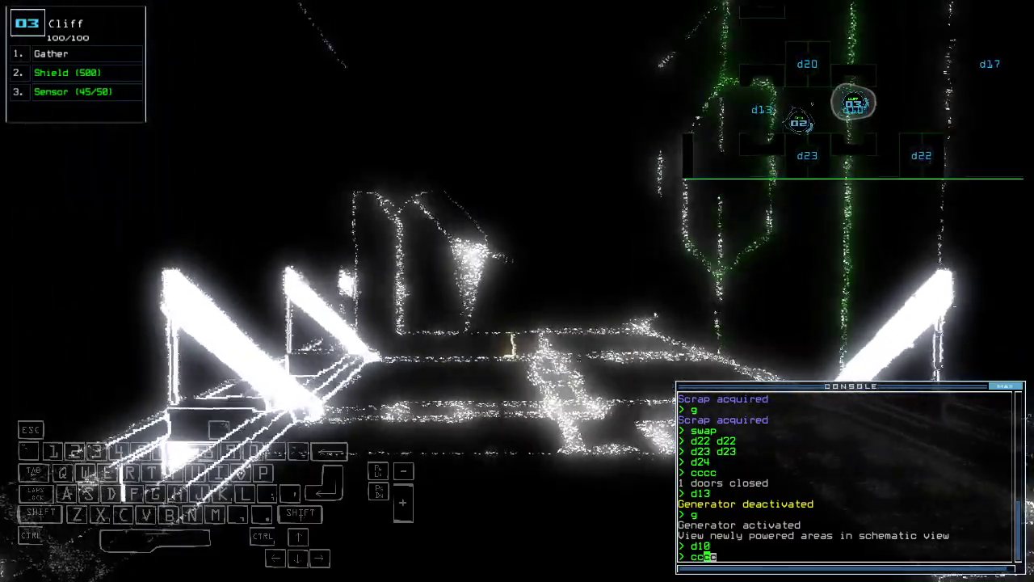
pyautogui.write('s')
pyautogui.press('Up')
pyautogui.press('Return')
pyautogui.write('g')
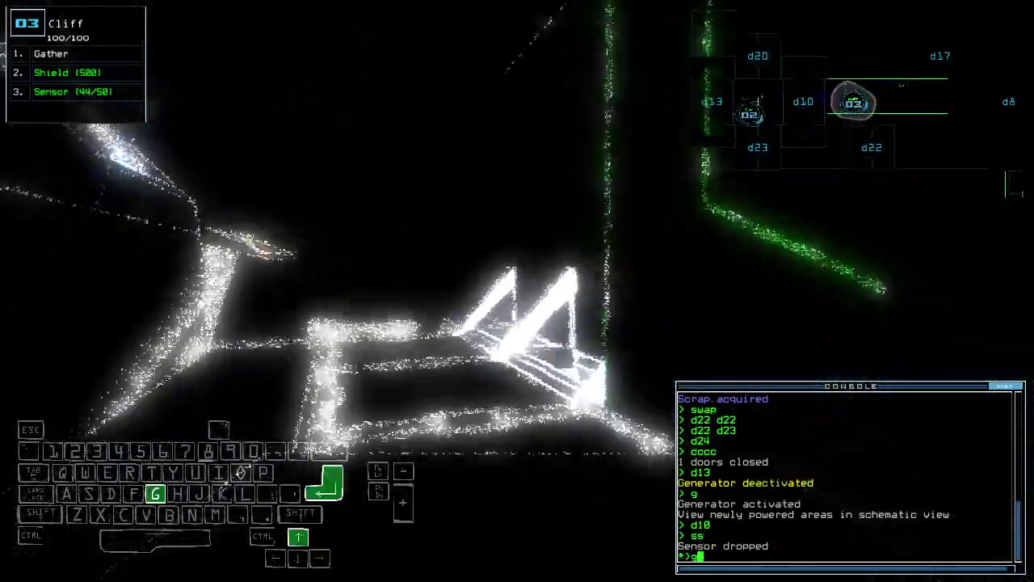
pyautogui.press('Return')
pyautogui.press('Down')
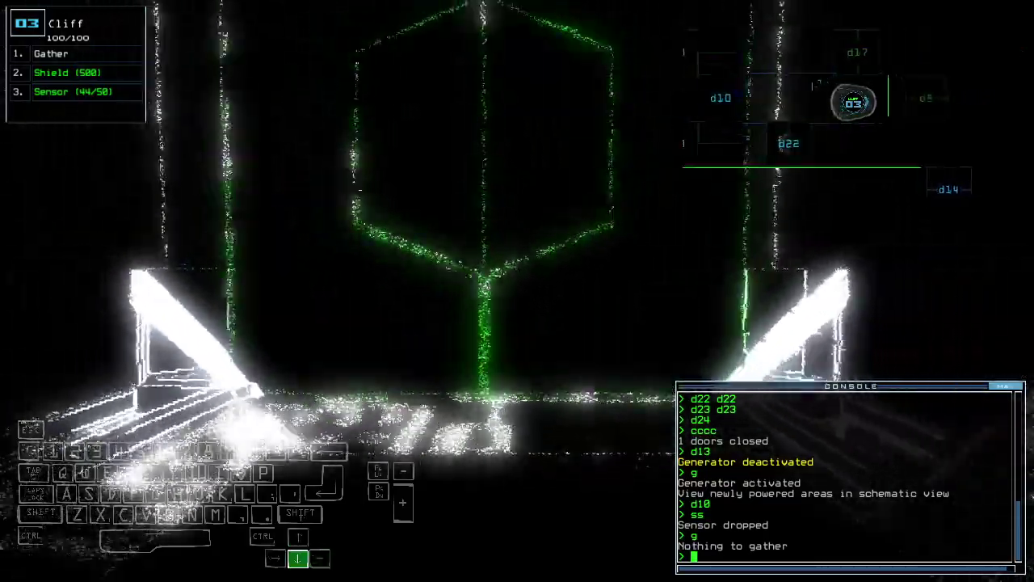
pyautogui.press('Down')
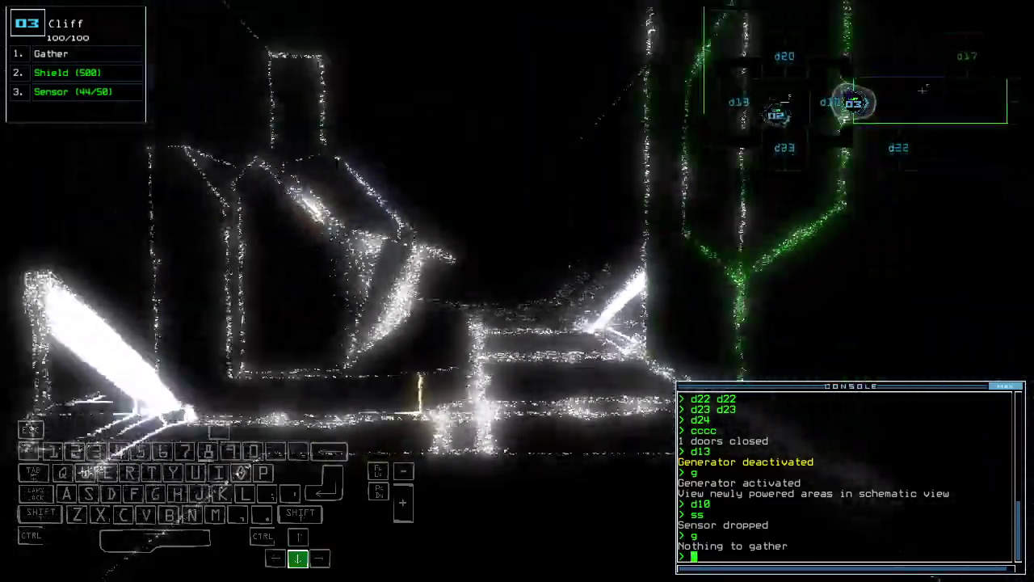
# Step: Check the ship map from drone 02 and switch the generator back on
pyautogui.press('2')
pyautogui.press('Tab')
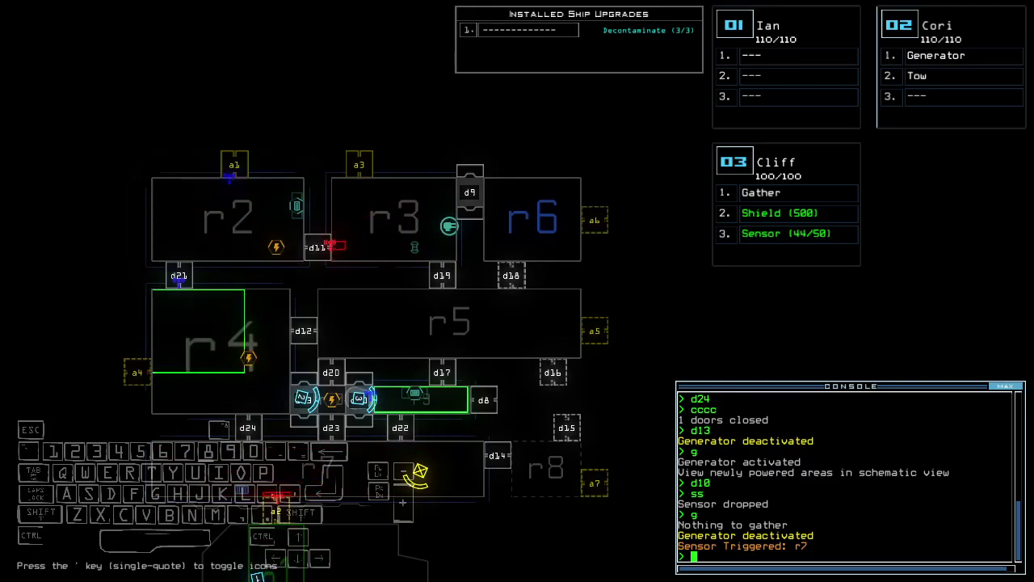
pyautogui.press('2')
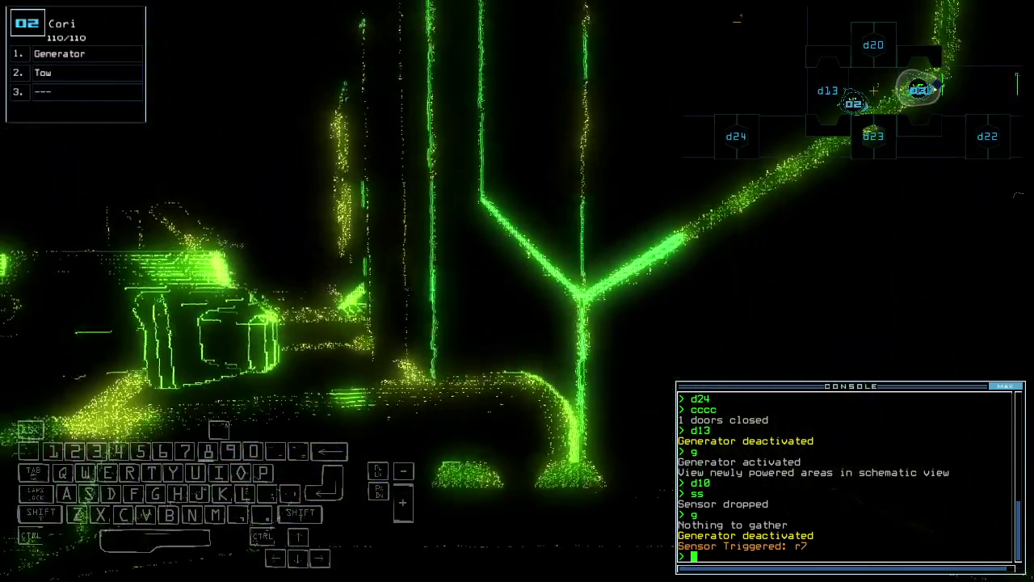
pyautogui.write('generator')
pyautogui.press('Return')
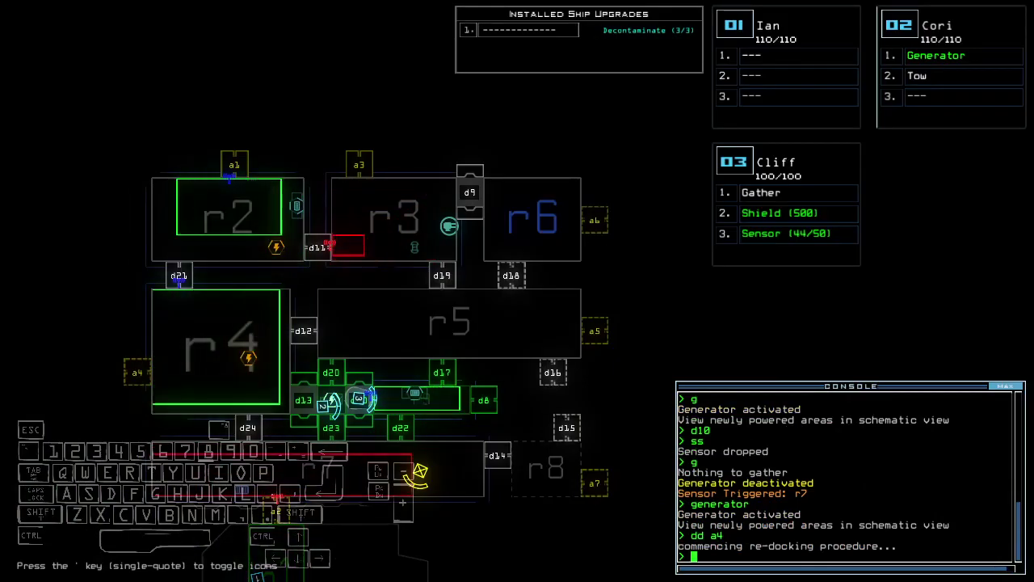
# Step: Drive drone 01 toward the ship doorway and open all doors to room r1
pyautogui.press('2')
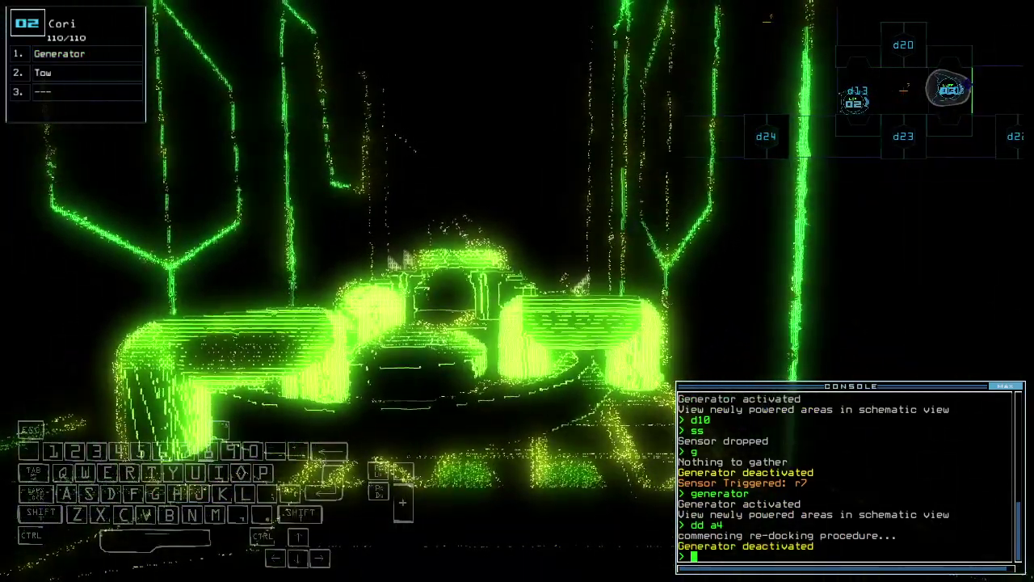
pyautogui.press('1')
pyautogui.press('Up')
pyautogui.press('Left')
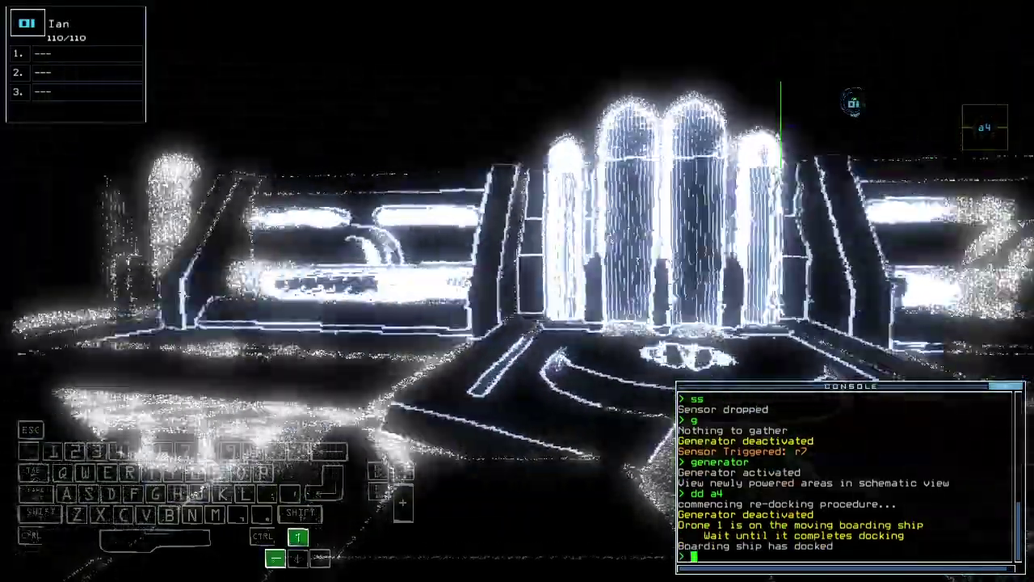
pyautogui.press('Up')
pyautogui.write('arr')
pyautogui.press('Return')
pyautogui.write('swap')
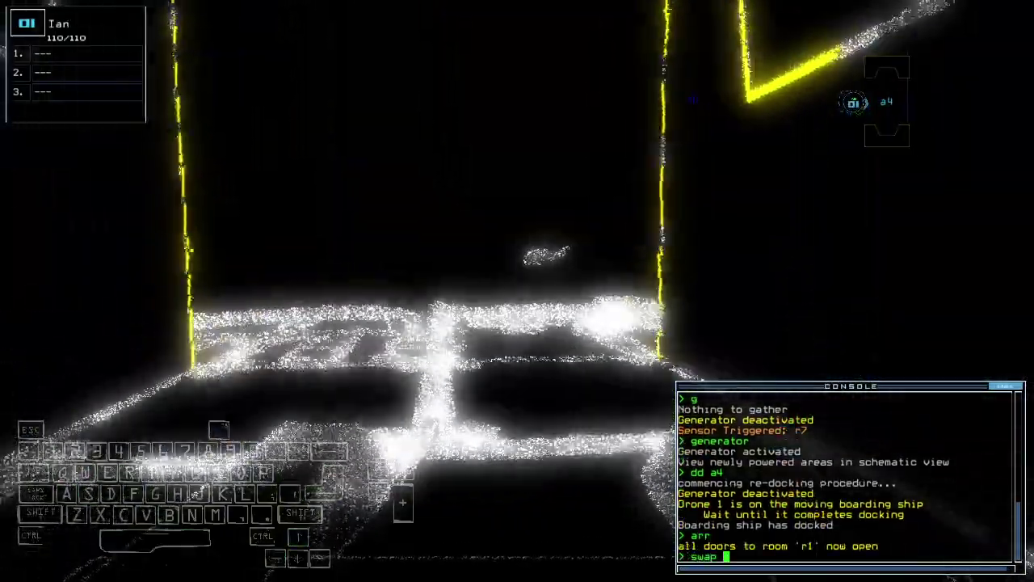
# Step: Close room r1's doors, restart the generator, and swap sensor and tow between drones 02 and 03
pyautogui.press('BackSpace')
pyautogui.press('Tab')
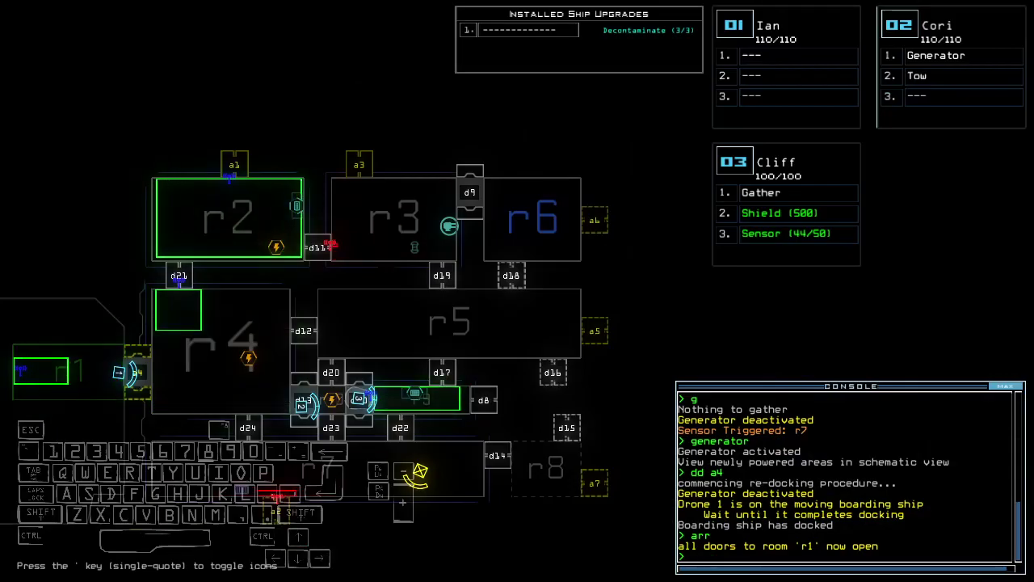
pyautogui.press('Tab')
pyautogui.write('ra')
pyautogui.press('Return')
pyautogui.press('Tab')
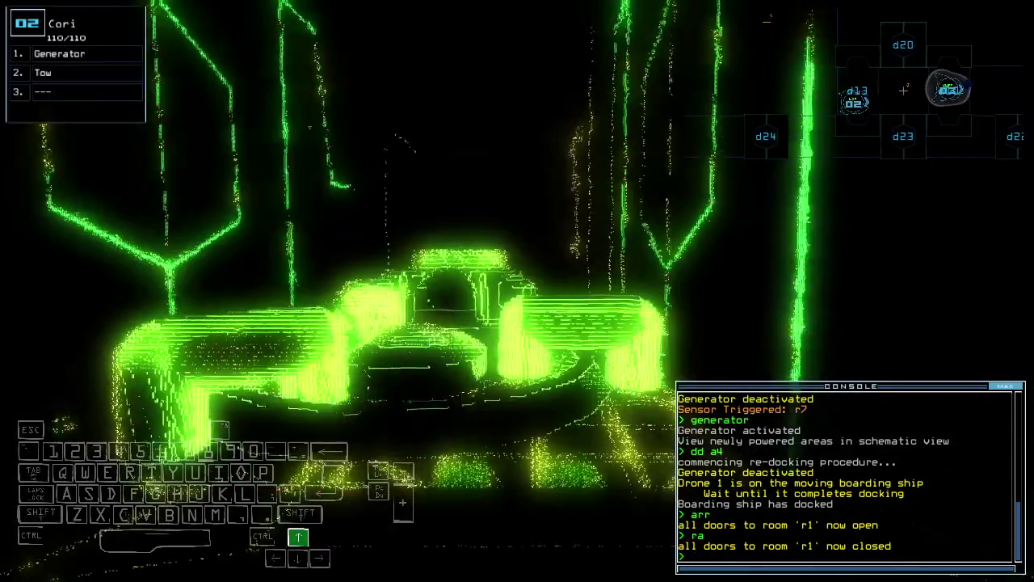
pyautogui.write('g')
pyautogui.press('Return')
pyautogui.write('swap se')
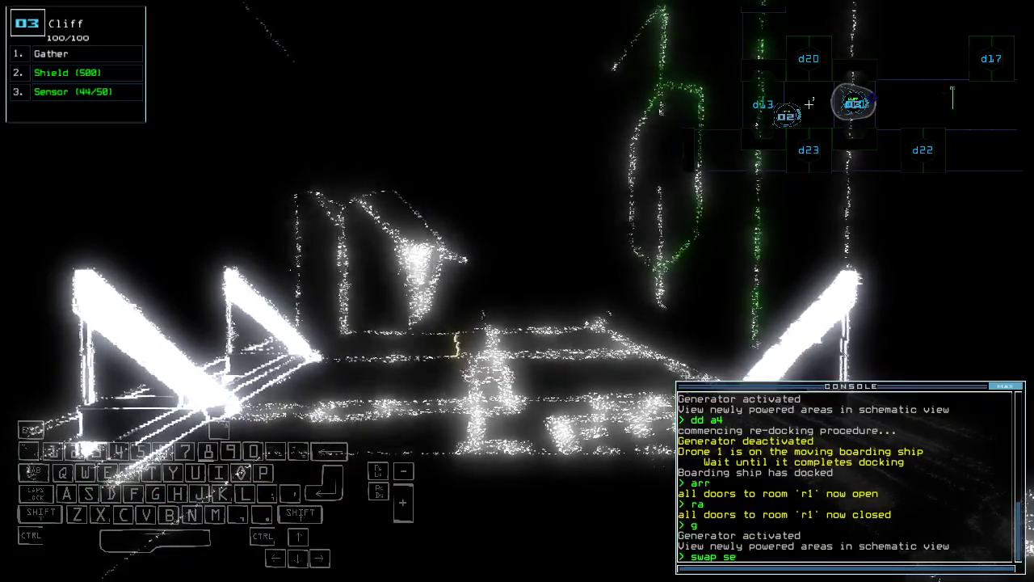
pyautogui.write('o')
pyautogui.press('Return')
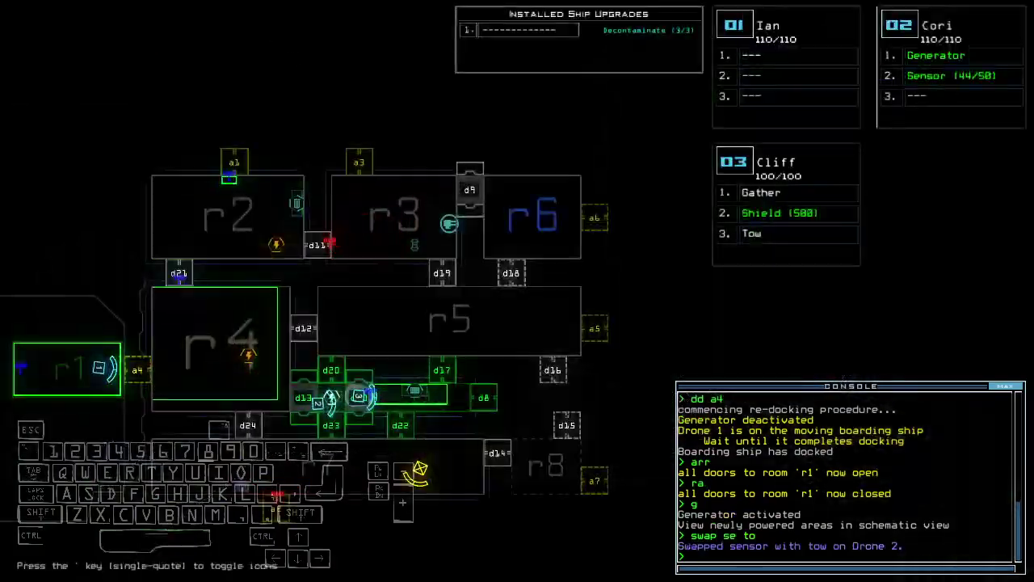
pyautogui.press('Up')
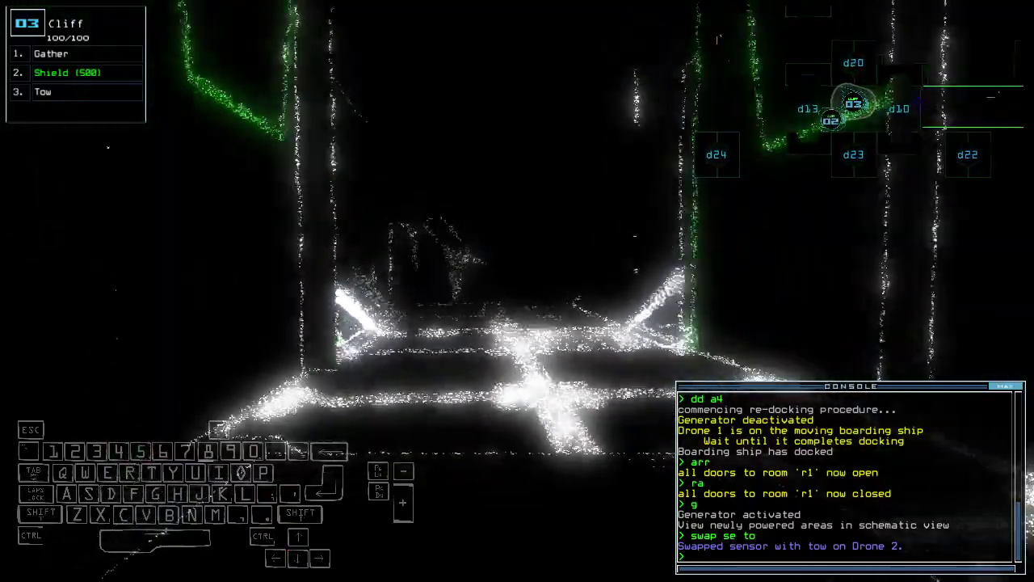
# Step: Open door d22, hook the derelict drone with drone 03, and close the surrounding doors
pyautogui.press('Right')
pyautogui.write('d22')
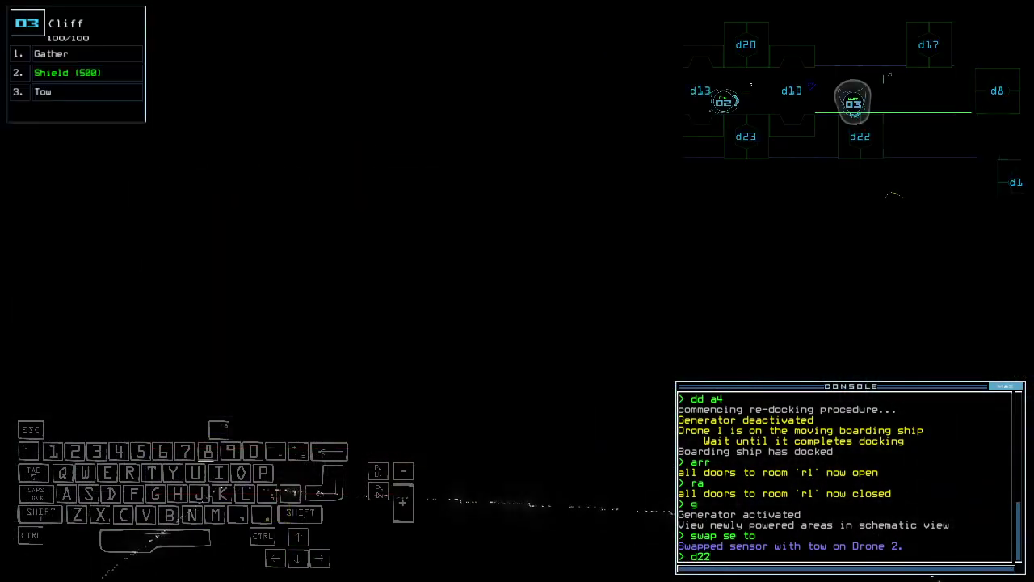
pyautogui.press('Return')
pyautogui.write('tow')
pyautogui.press('Up')
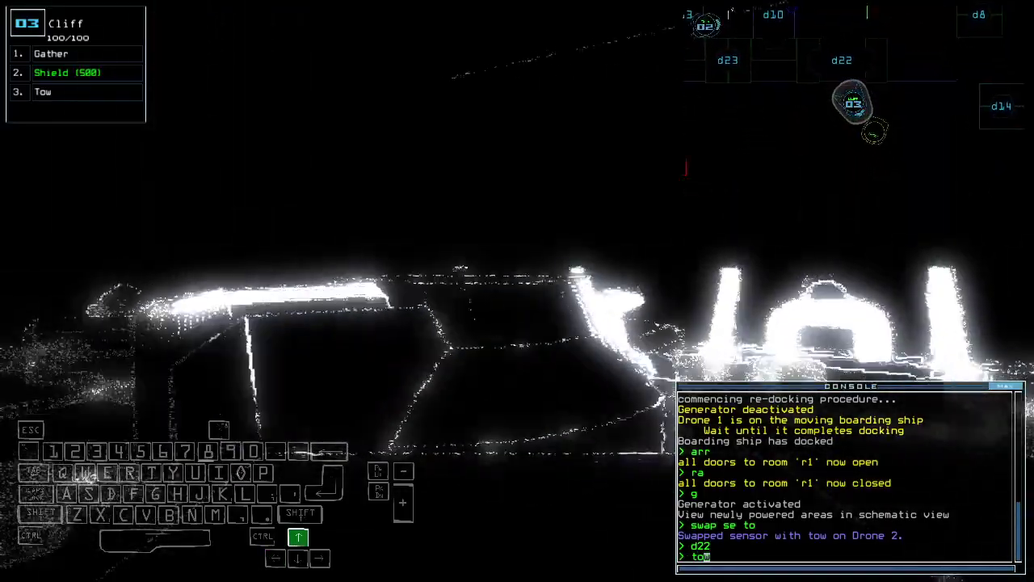
pyautogui.press('Down')
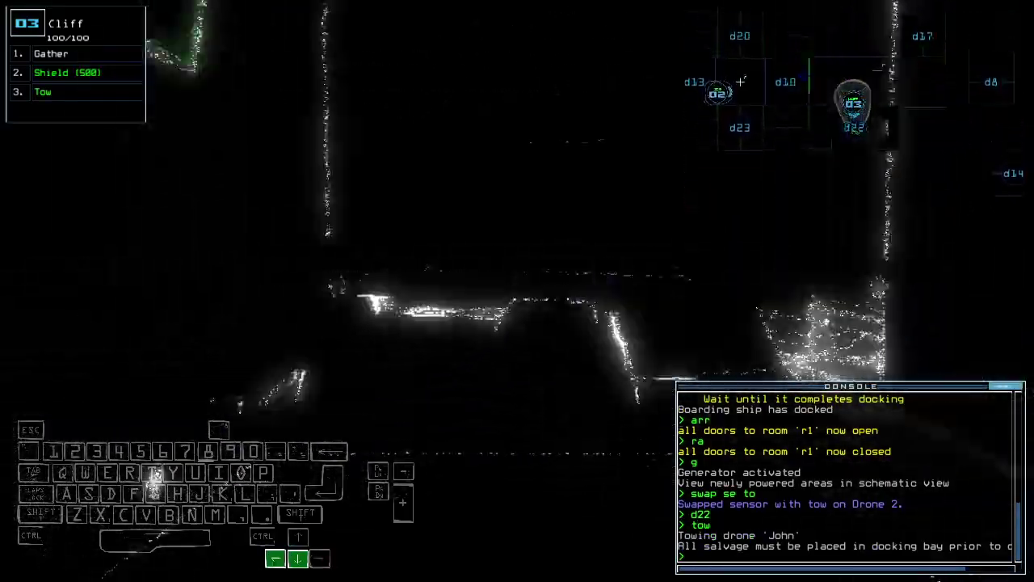
pyautogui.write('cccc')
pyautogui.press('Return')
# Step: Reverse drone 03 into room r1, open its doors, and release the towed drone
pyautogui.press('Right')
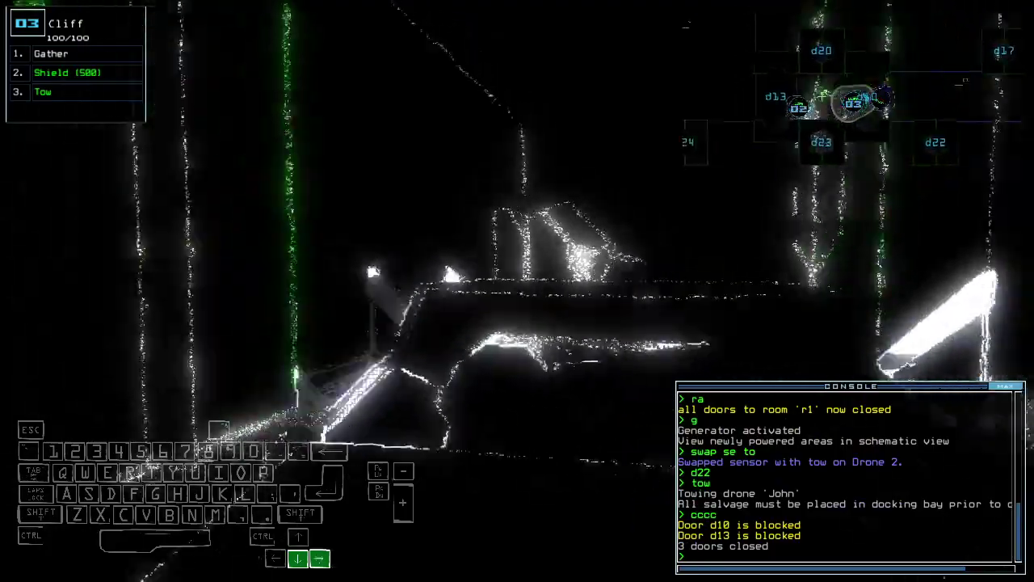
pyautogui.press('Left')
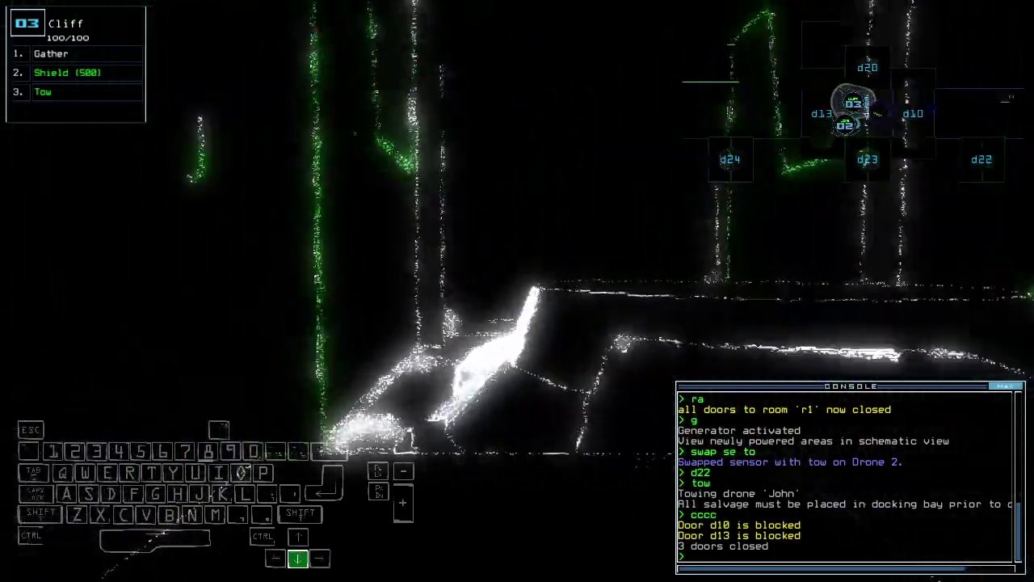
pyautogui.press('Left')
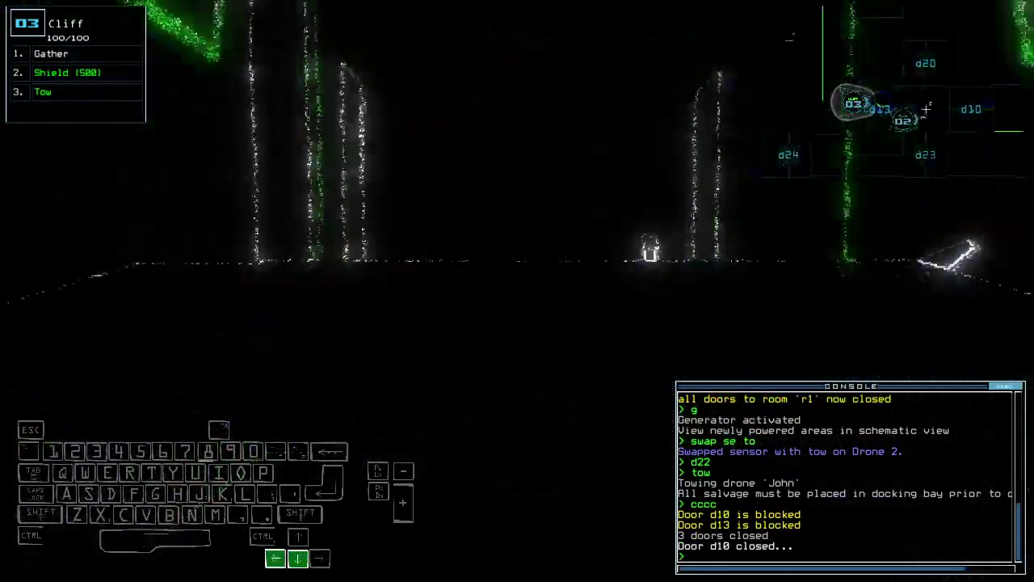
pyautogui.press('Up')
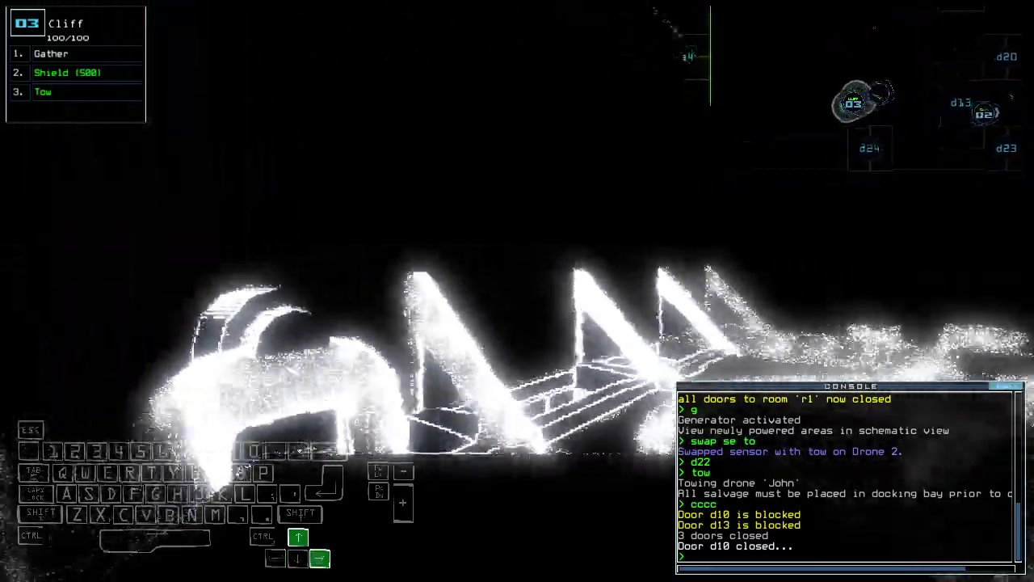
pyautogui.write('arr')
pyautogui.press('Return')
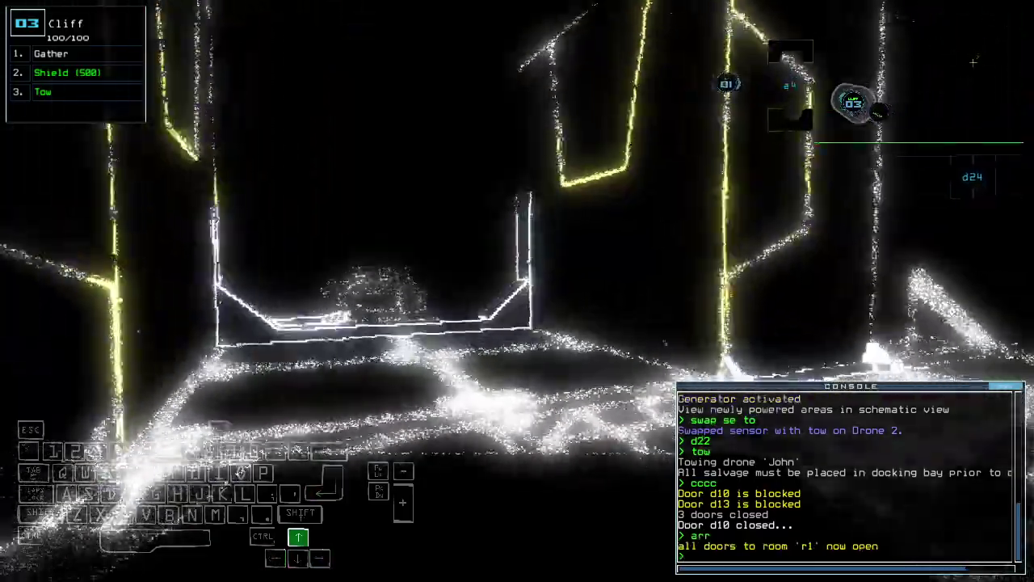
pyautogui.press('Left')
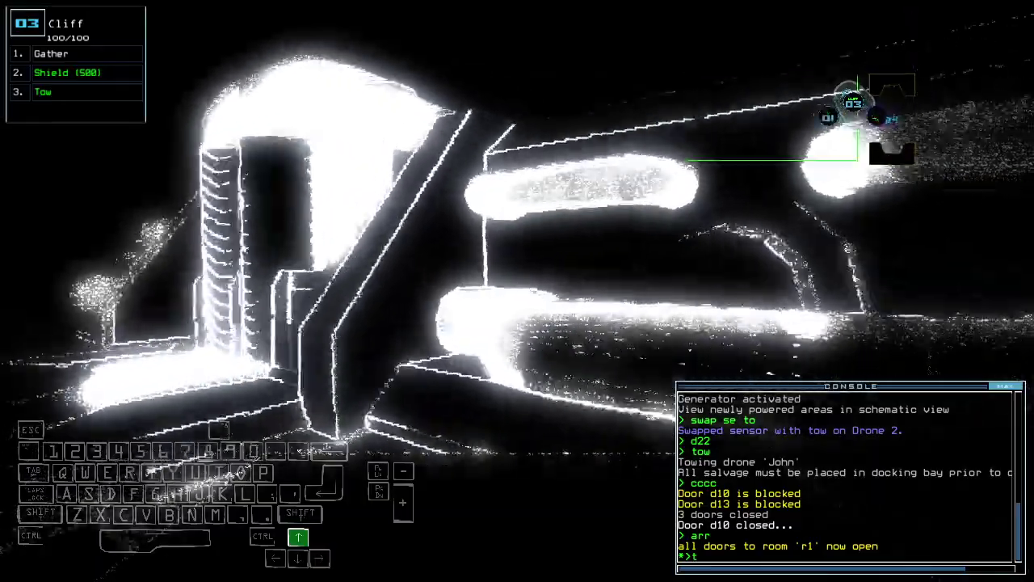
pyautogui.write('tow')
pyautogui.press('Return')
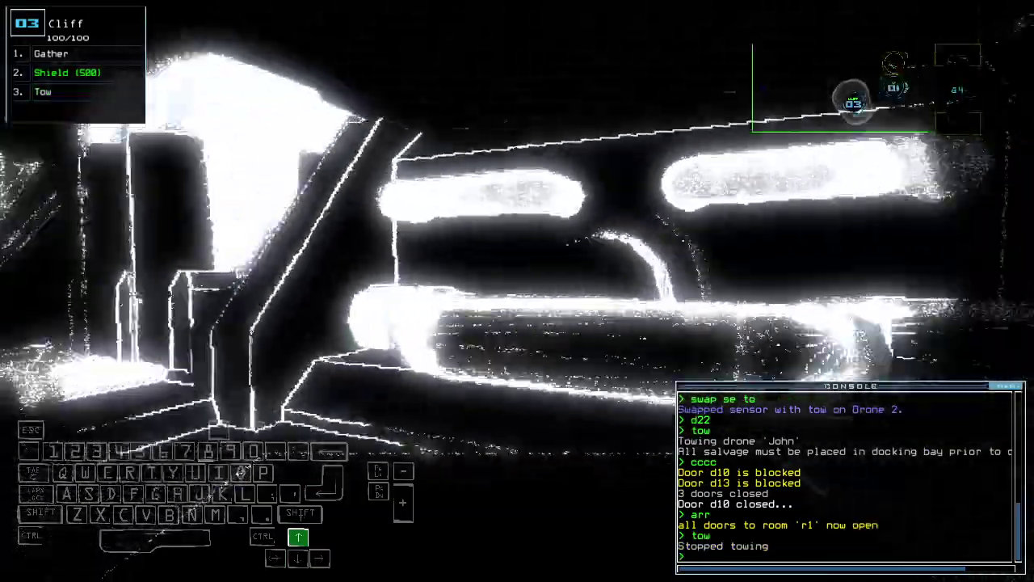
# Step: Drive drone 03 back out down the corridor
pyautogui.press('Left')
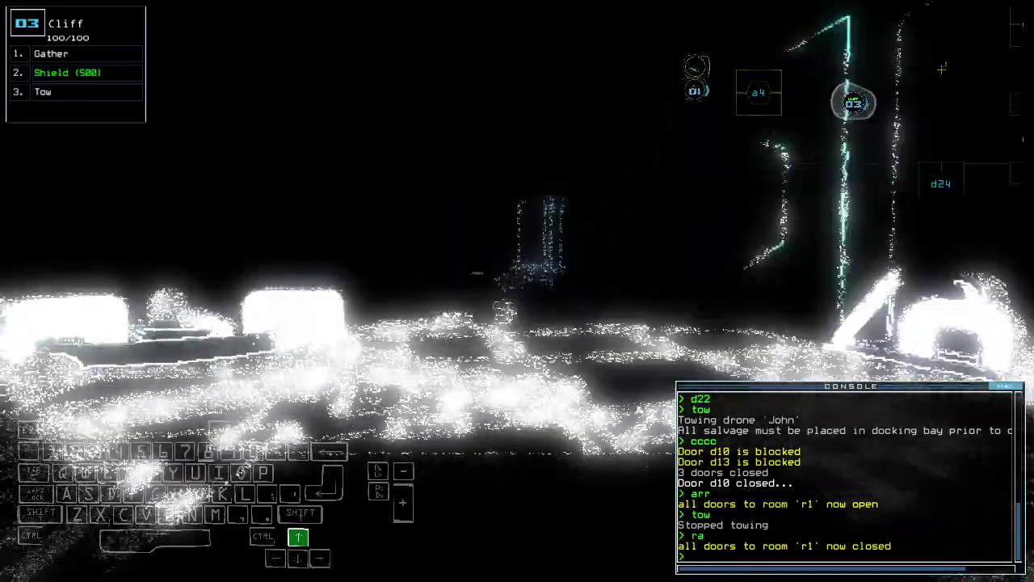
pyautogui.press('Left')
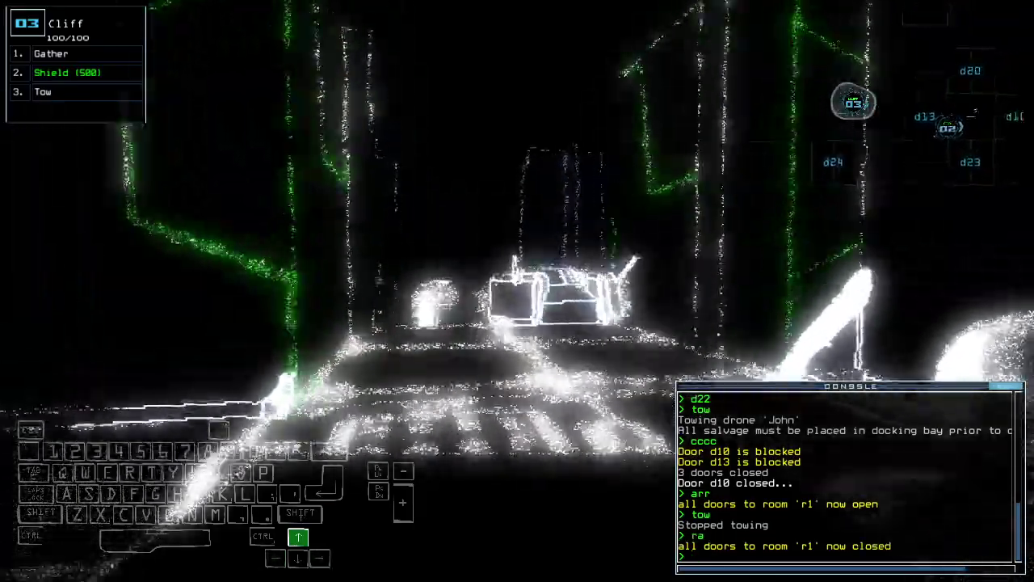
pyautogui.press('Up')
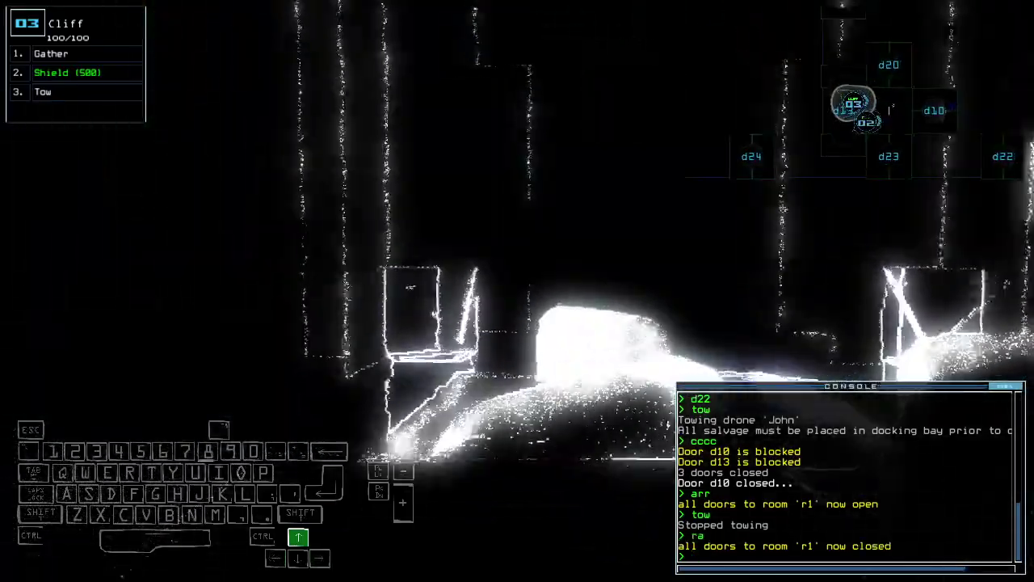
pyautogui.press('Up')
pyautogui.press('Right')
# Step: Steer drone 3 back through d17, closing the doors around it twice with cccc
pyautogui.press('space')
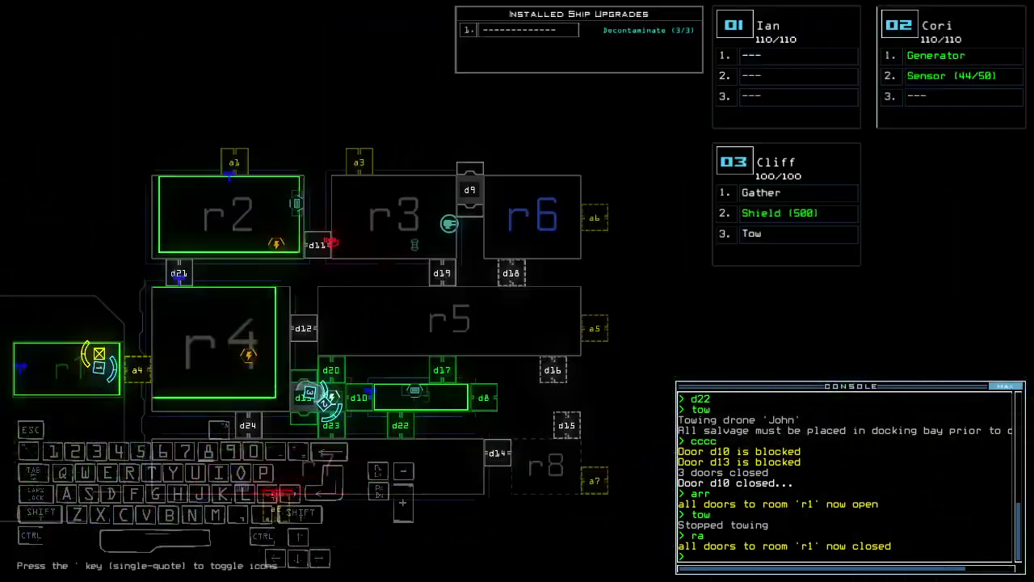
pyautogui.press('3')
pyautogui.press('Up')
pyautogui.press('Left')
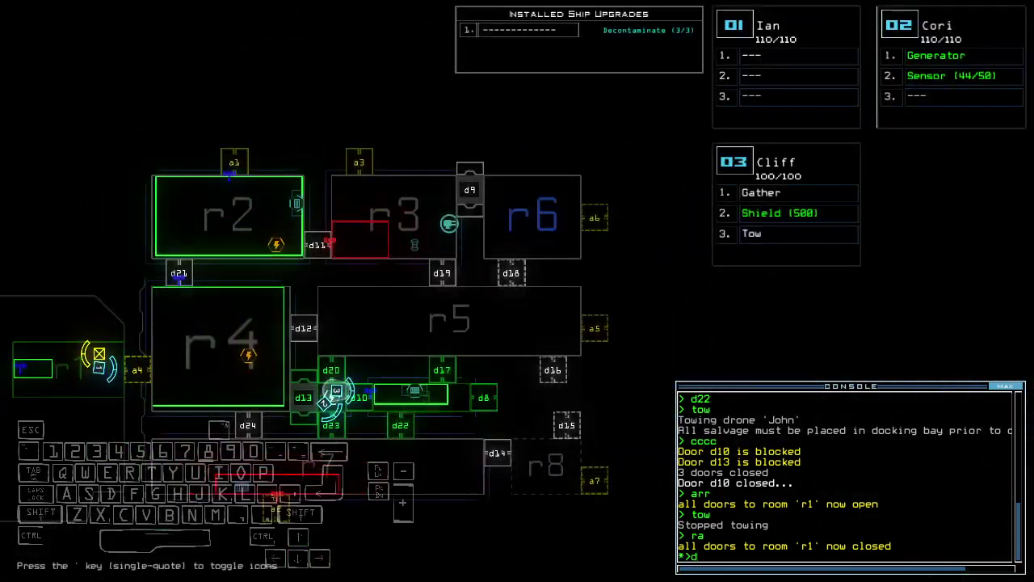
pyautogui.press('Up')
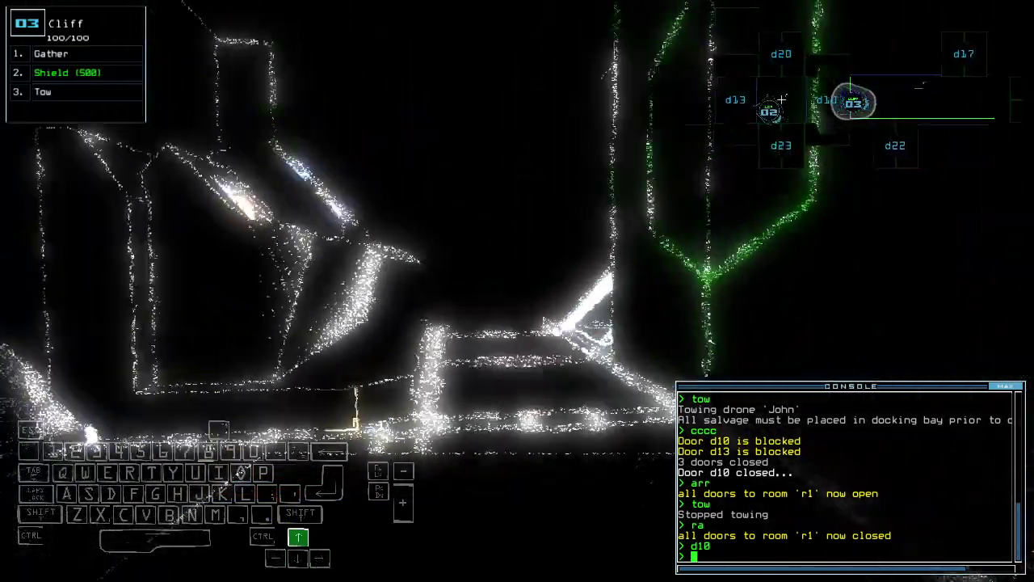
pyautogui.write('cccc')
pyautogui.press('Return')
pyautogui.write('d17')
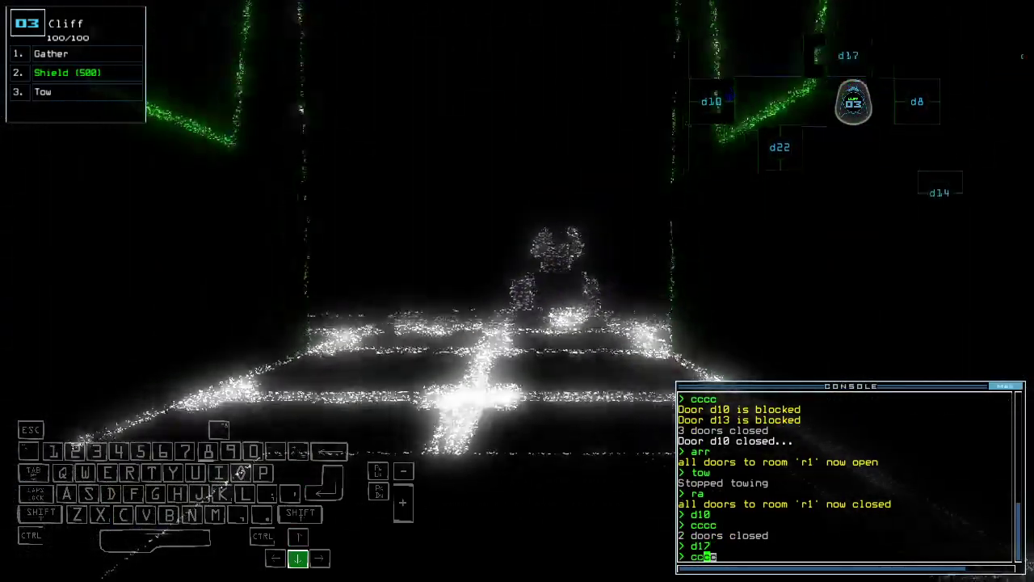
pyautogui.press('Return')
# Step: Open door d8 and drive drone 3 past the machine
pyautogui.press('Return')
pyautogui.press('Tab')
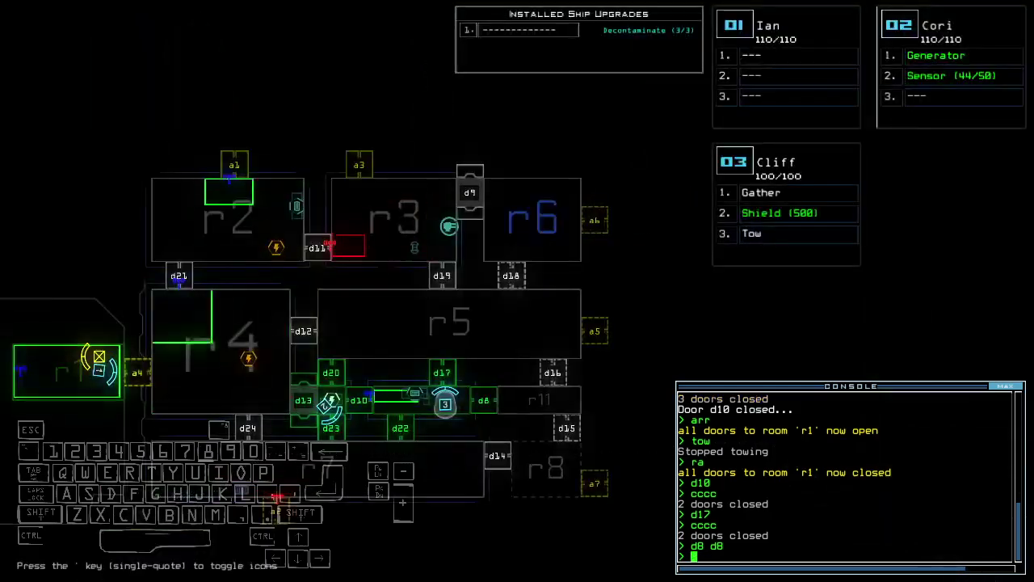
pyautogui.press('Tab')
pyautogui.press('Up')
pyautogui.write('d8')
pyautogui.press('Return')
pyautogui.press('Up')
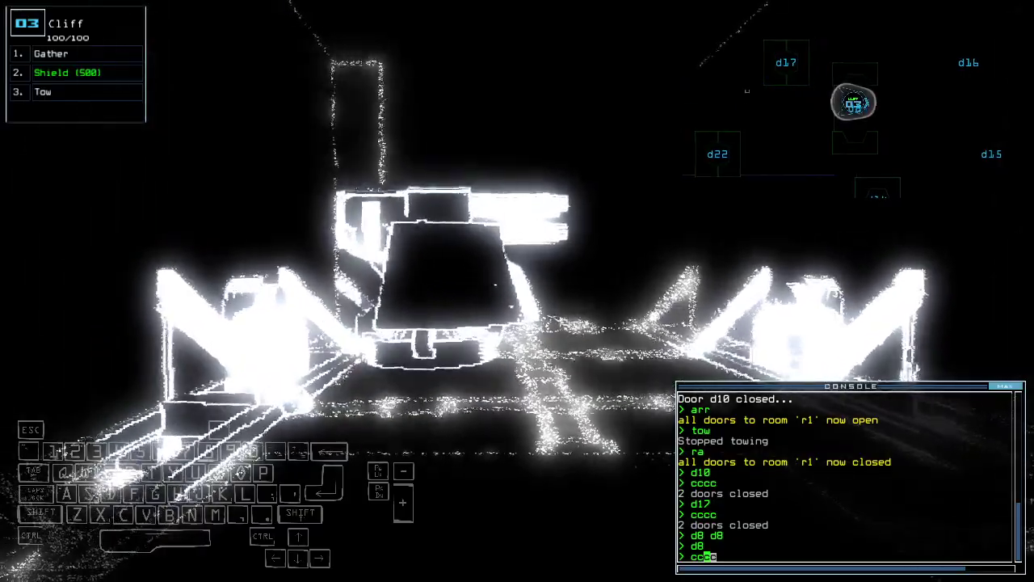
pyautogui.press('Up')
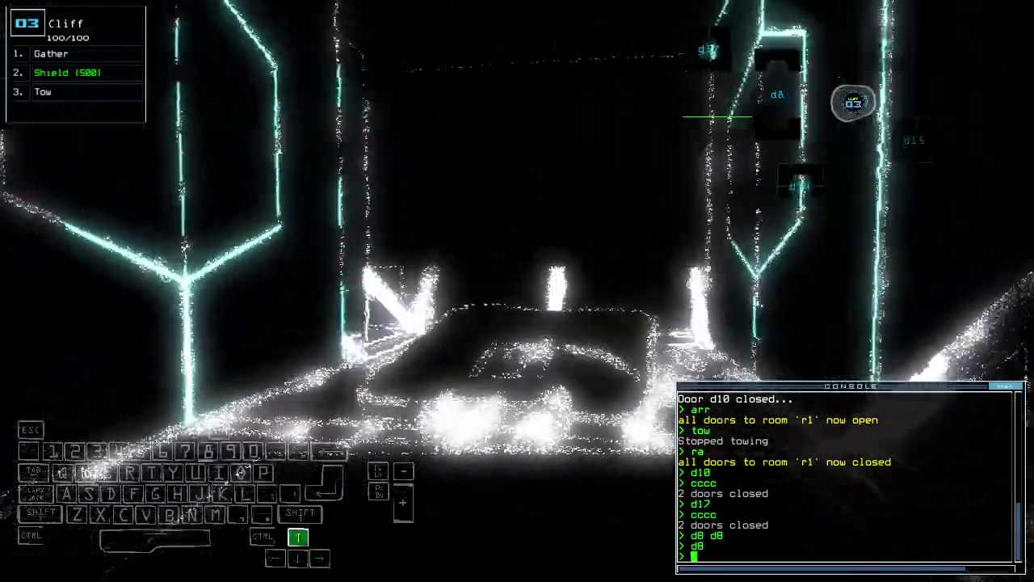
pyautogui.press('Left')
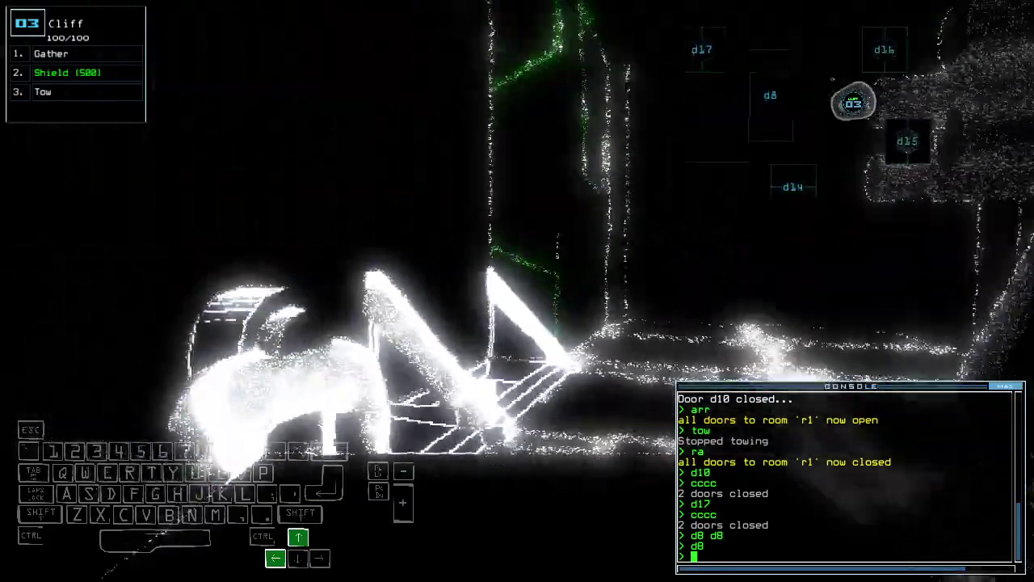
pyautogui.press('`')
pyautogui.press('`')
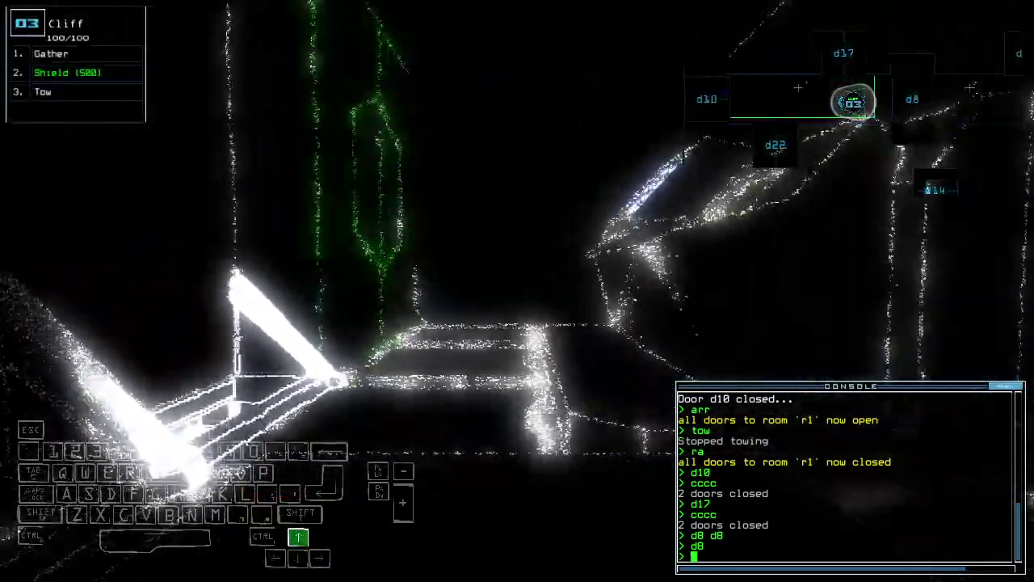
pyautogui.write('cccc')
# Step: Close doors behind drone 3, open d10 and r1's doors, and start re-docking at a7
pyautogui.press('Return')
pyautogui.write('d1')
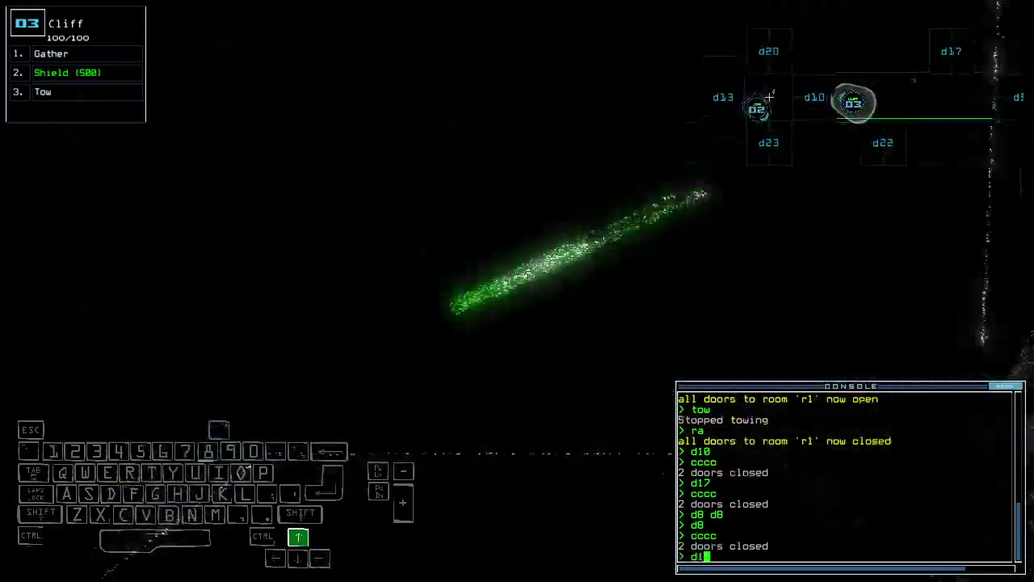
pyautogui.write('0')
pyautogui.press('Return')
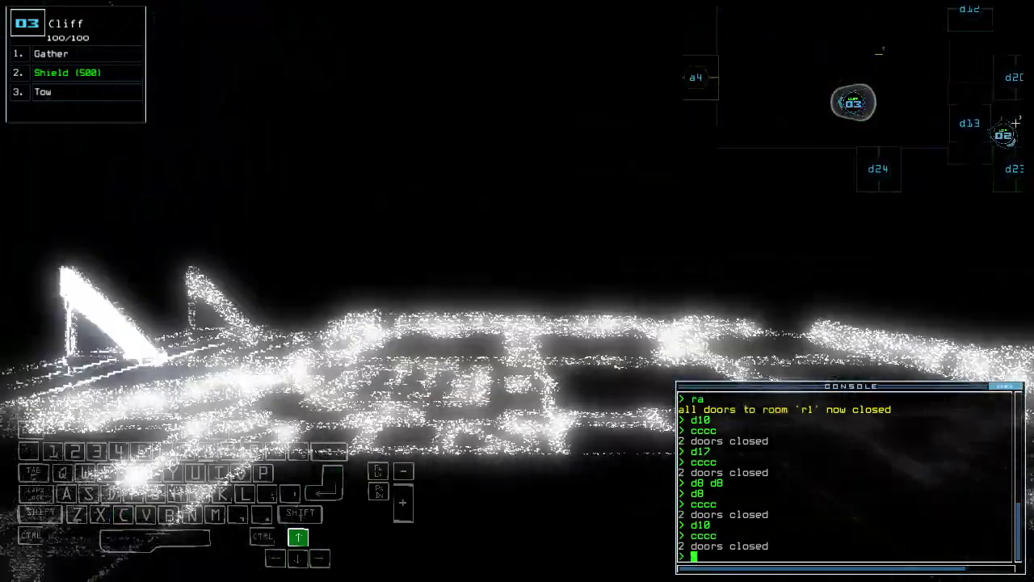
pyautogui.write('or1')
pyautogui.press('Return')
pyautogui.write('dd a7')
pyautogui.press('Return')
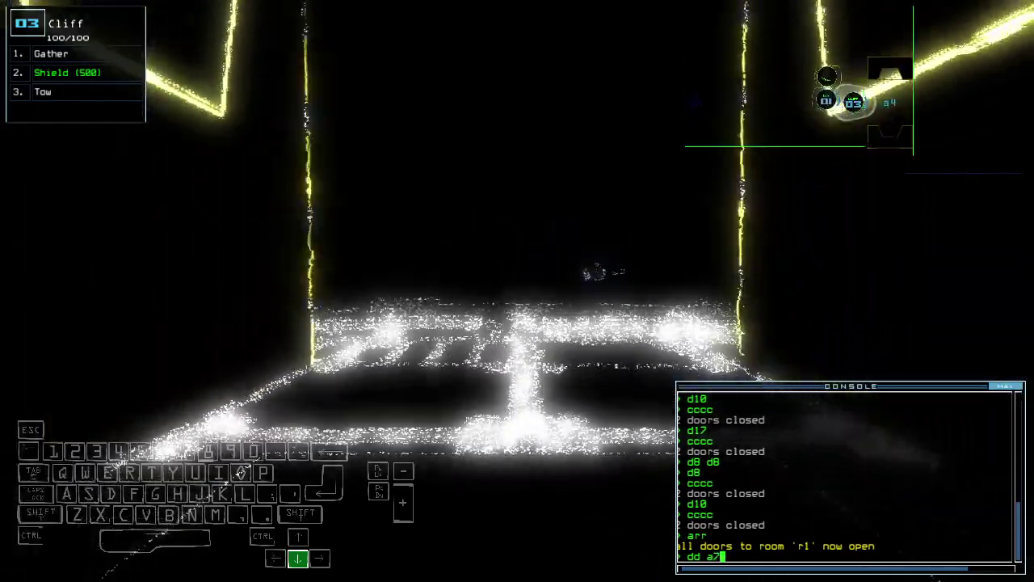
# Step: Cut drone 2's generator by closing door d13
pyautogui.press('2')
pyautogui.press('Left')
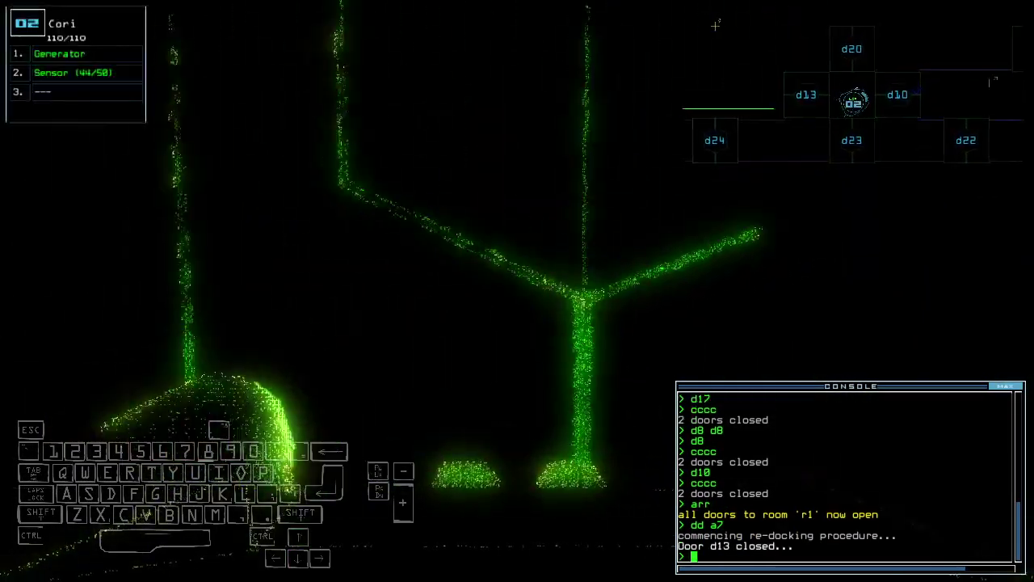
pyautogui.press('1')
pyautogui.write('d13')
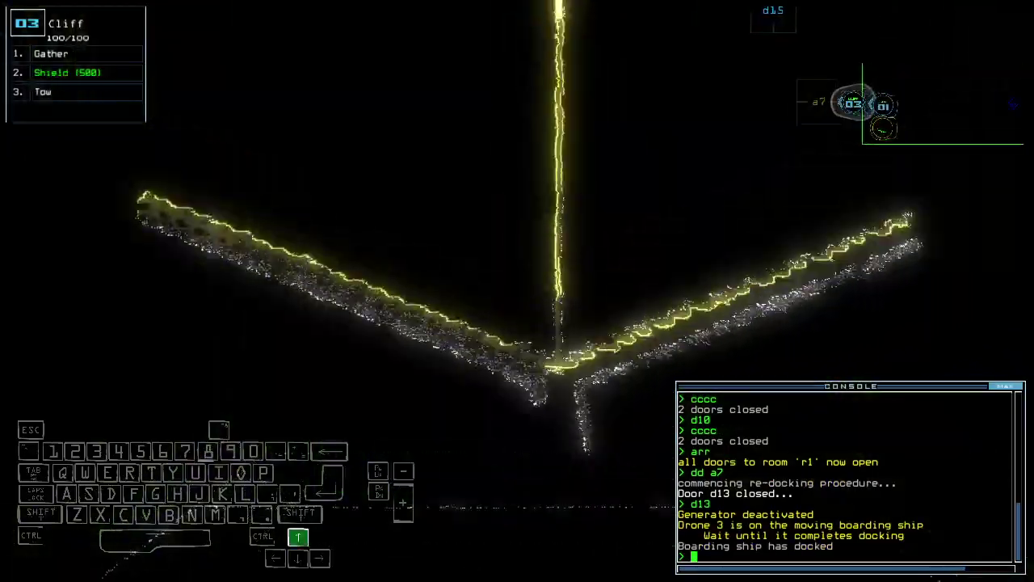
# Step: Open room r1's doors and steer drone 3 into the room, trying a sensor scan
pyautogui.press('Up')
pyautogui.press('Return')
pyautogui.press('Up')
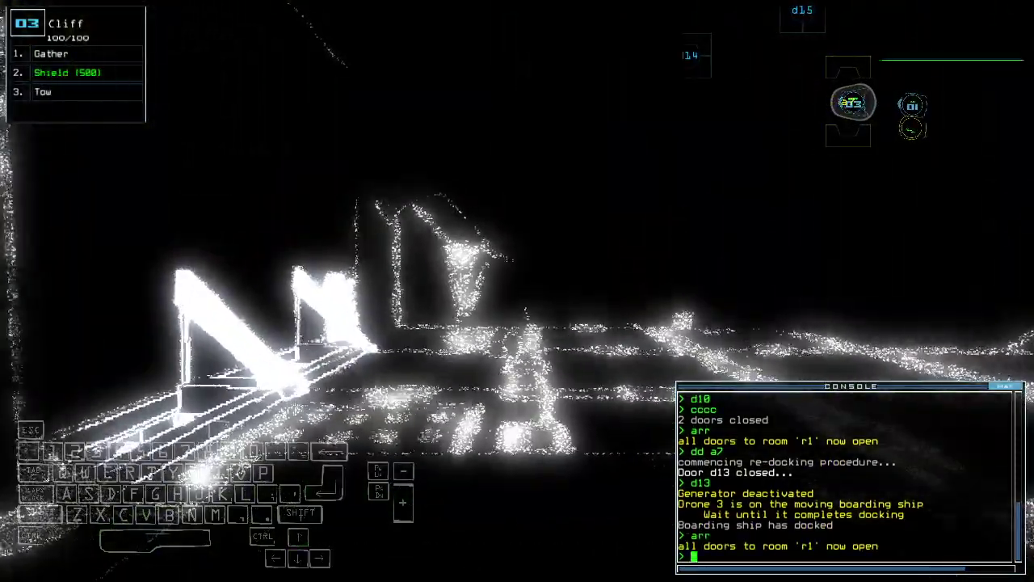
pyautogui.press('Right')
pyautogui.write('ss')
pyautogui.press('Return')
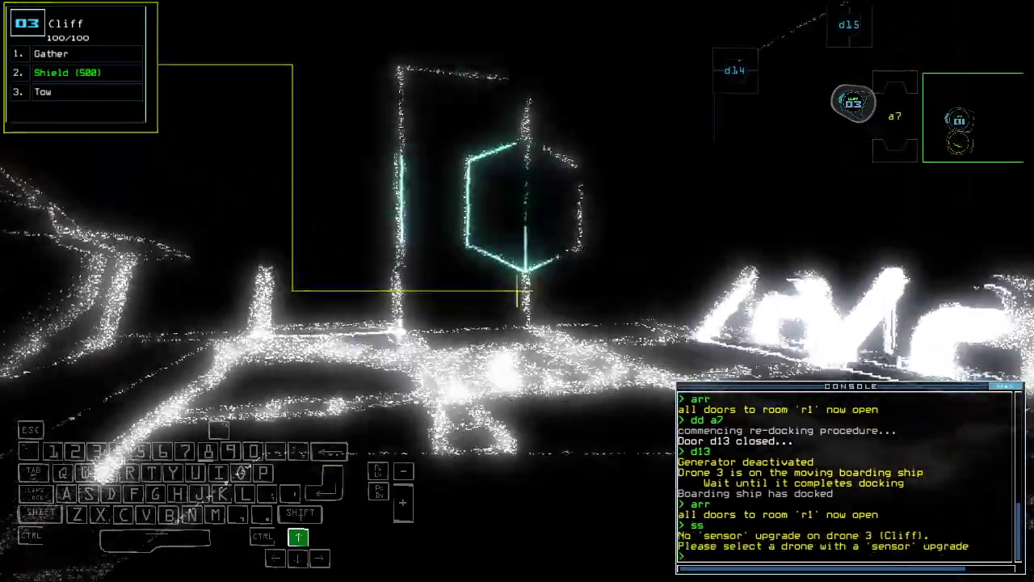
pyautogui.press('Left')
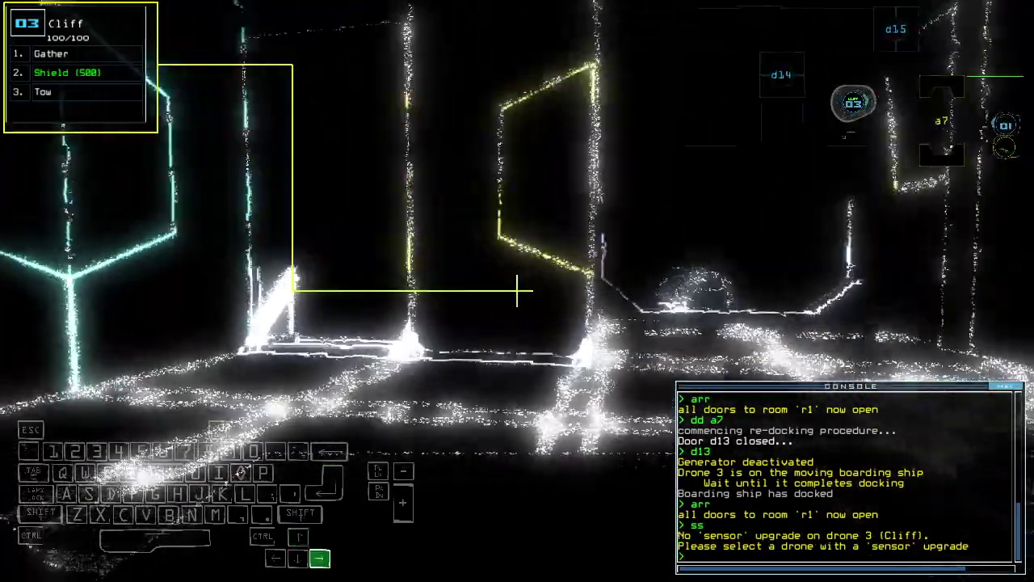
pyautogui.press('space')
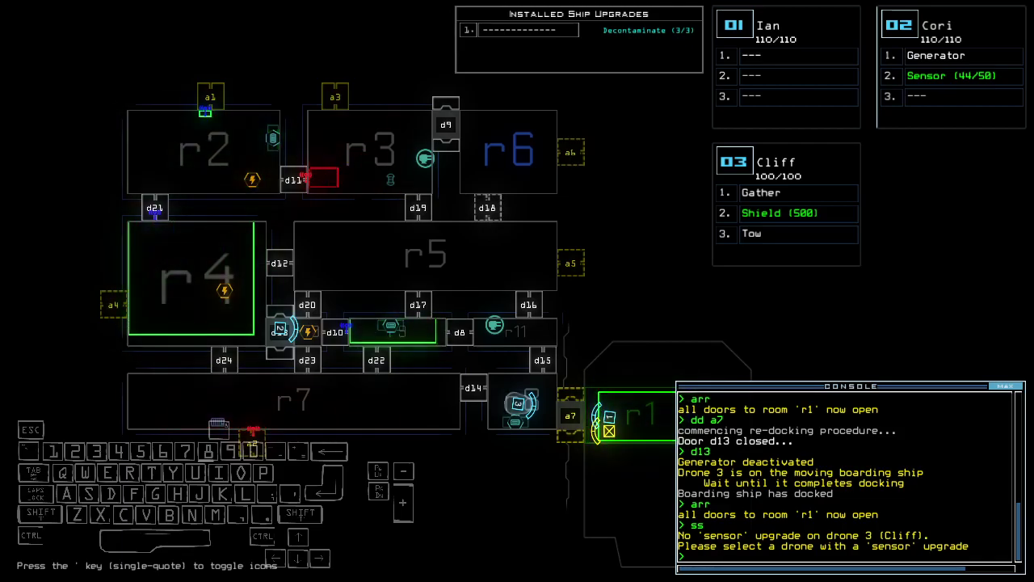
pyautogui.press('space')
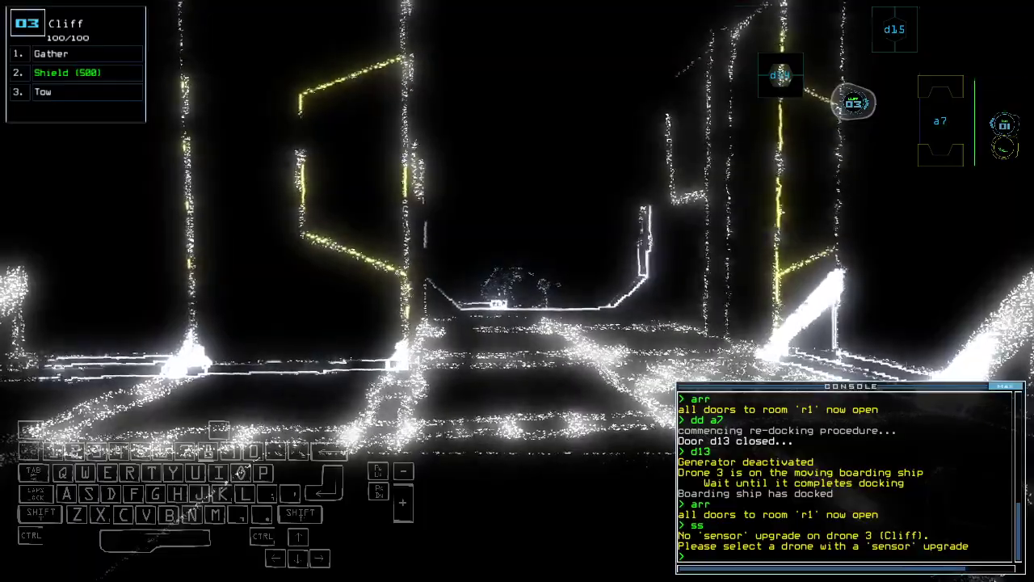
# Step: Drive drone 3 deeper into r1, close r1's doors, and begin re-docking at a5
pyautogui.press('Up')
pyautogui.press('Left')
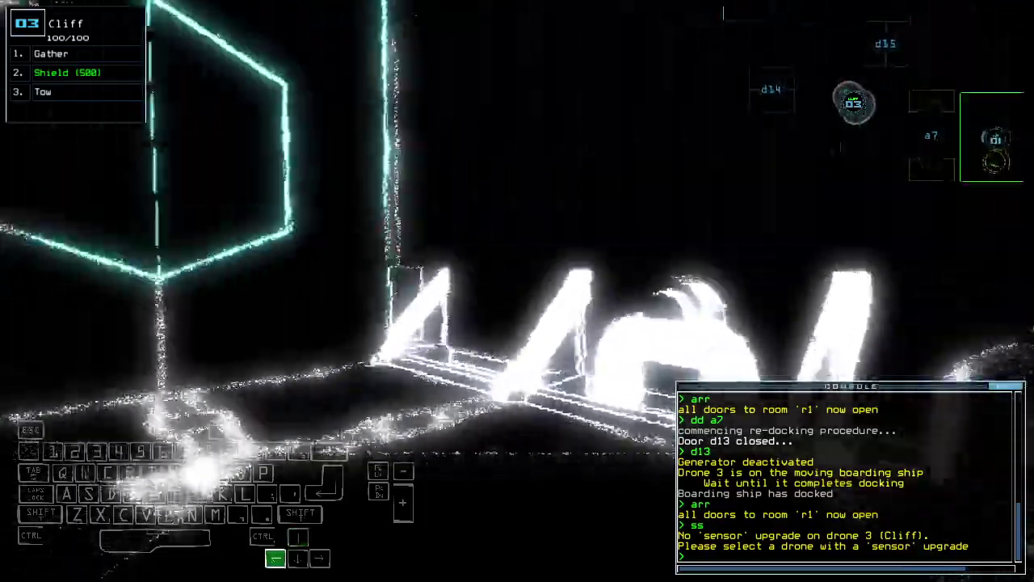
pyautogui.press('Up')
pyautogui.press('Left')
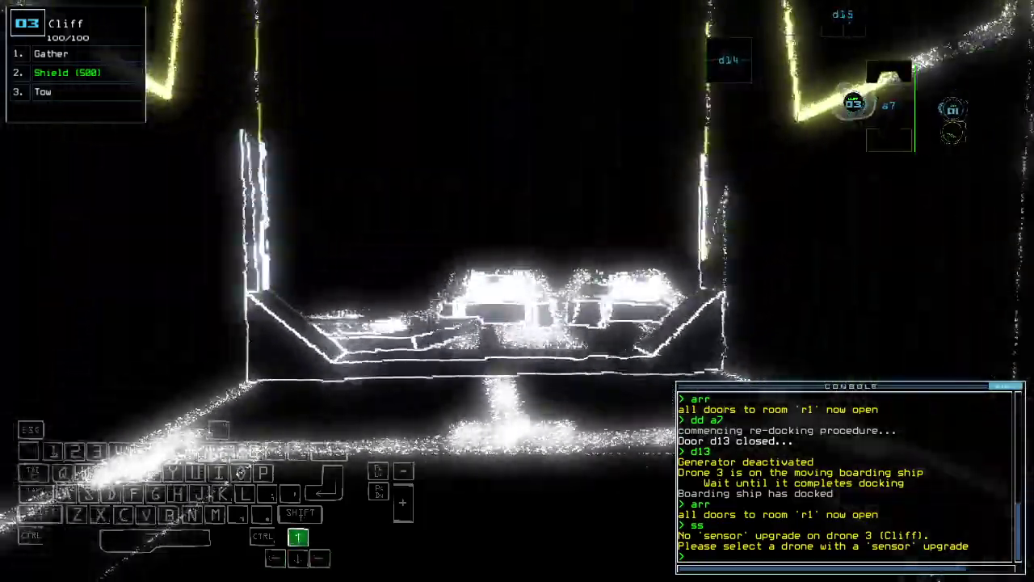
pyautogui.write('ra')
pyautogui.press('Return')
pyautogui.press('space')
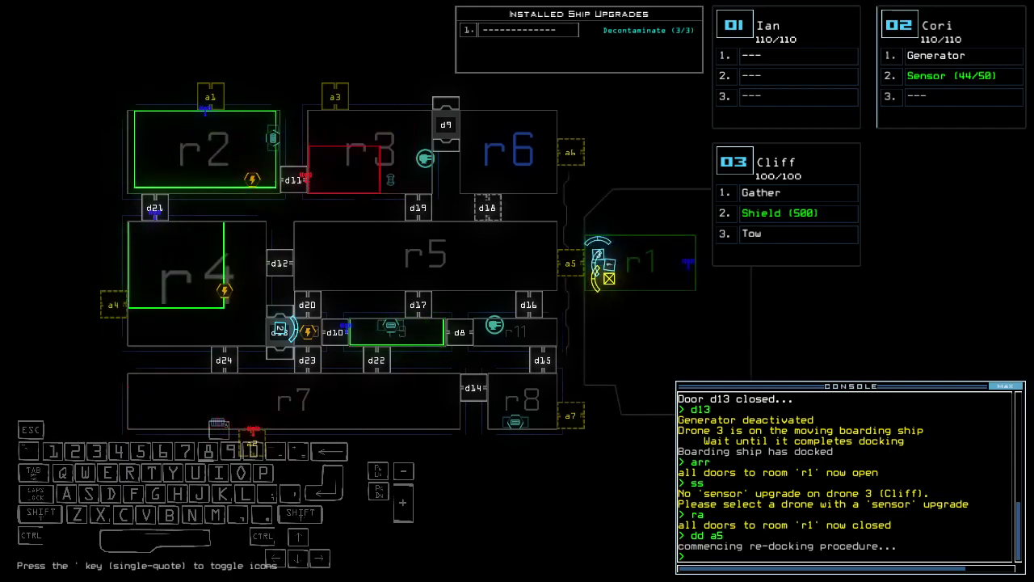
# Step: Open and re-close room r1's doors while driving drone 3 forward
pyautogui.press('space')
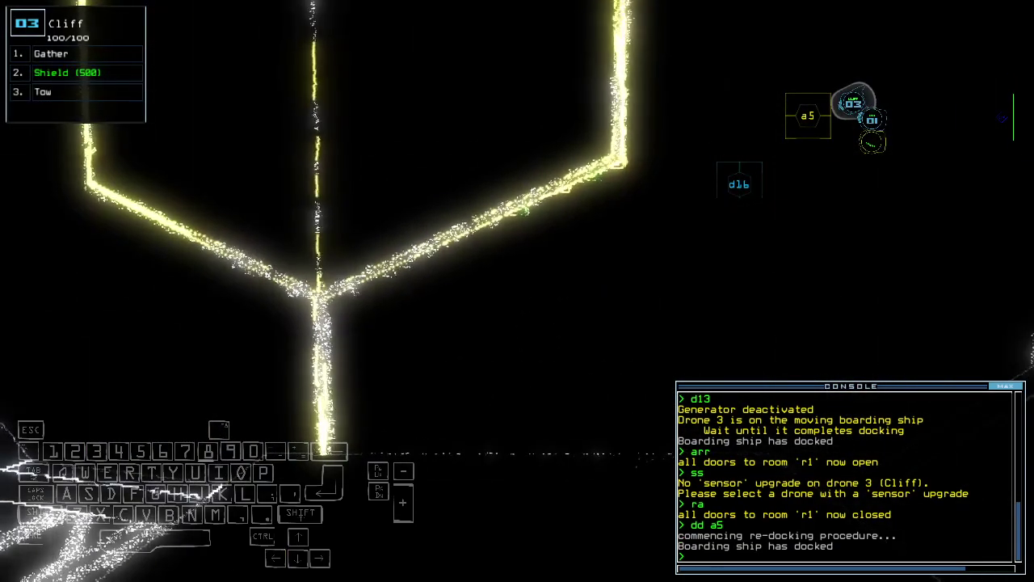
pyautogui.write('arr')
pyautogui.press('Return')
pyautogui.press('Up')
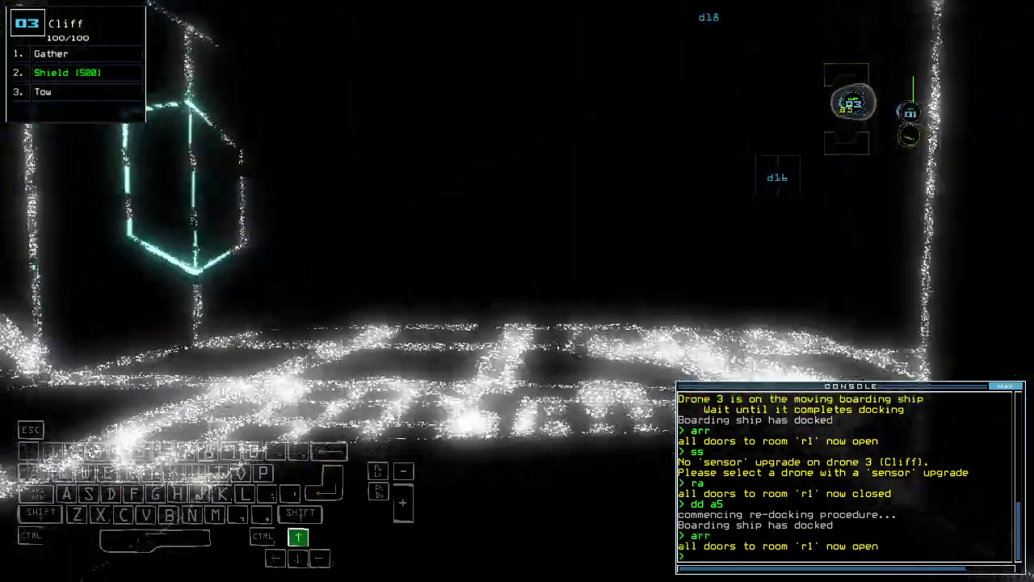
pyautogui.write('ra')
pyautogui.press('Return')
pyautogui.press('Up')
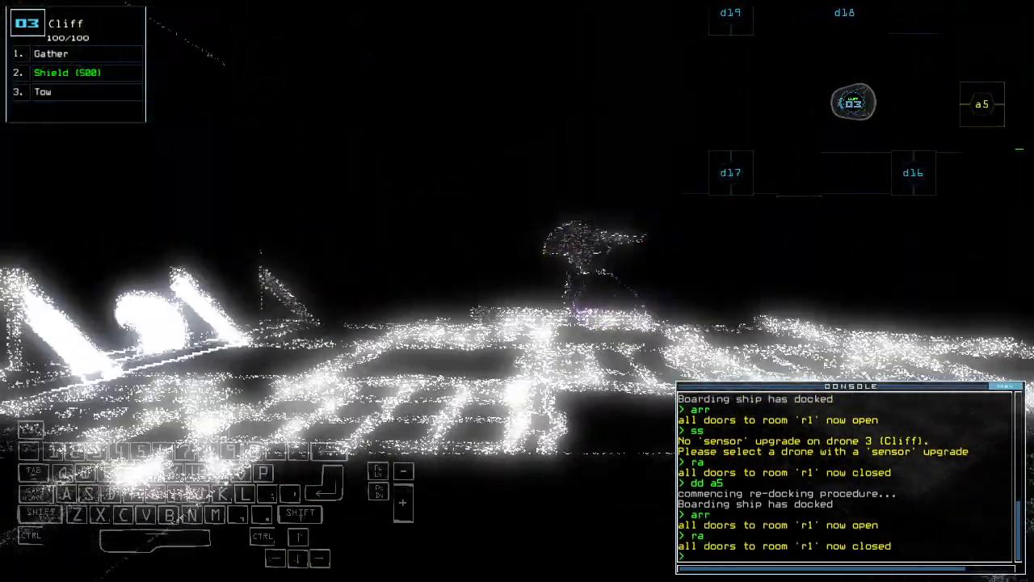
# Step: Turn drone 2's generator back on and have drone 3 gather the scrap in r1
pyautogui.press('space')
pyautogui.write('2')
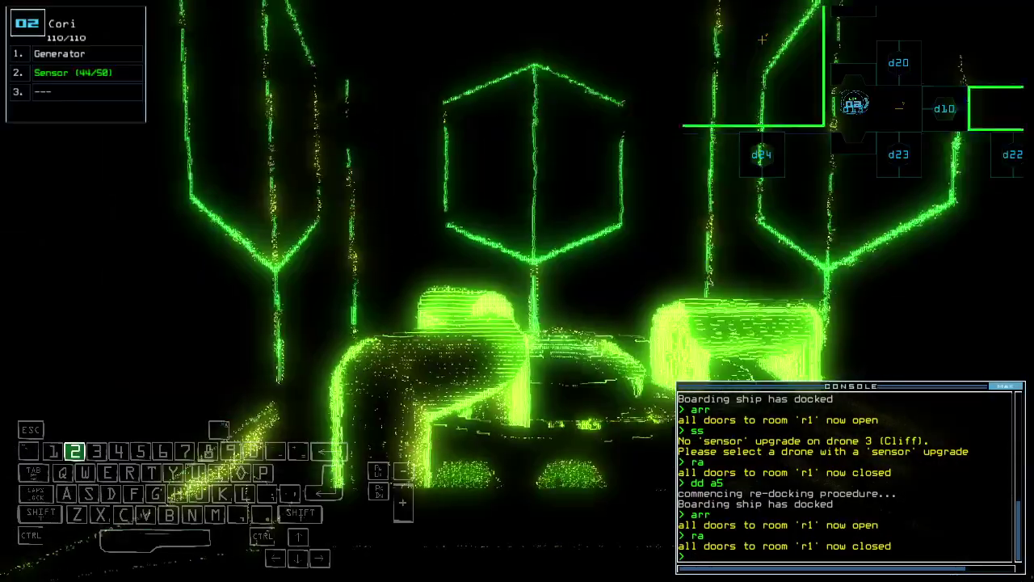
pyautogui.write('g')
pyautogui.press('Return')
pyautogui.press('space')
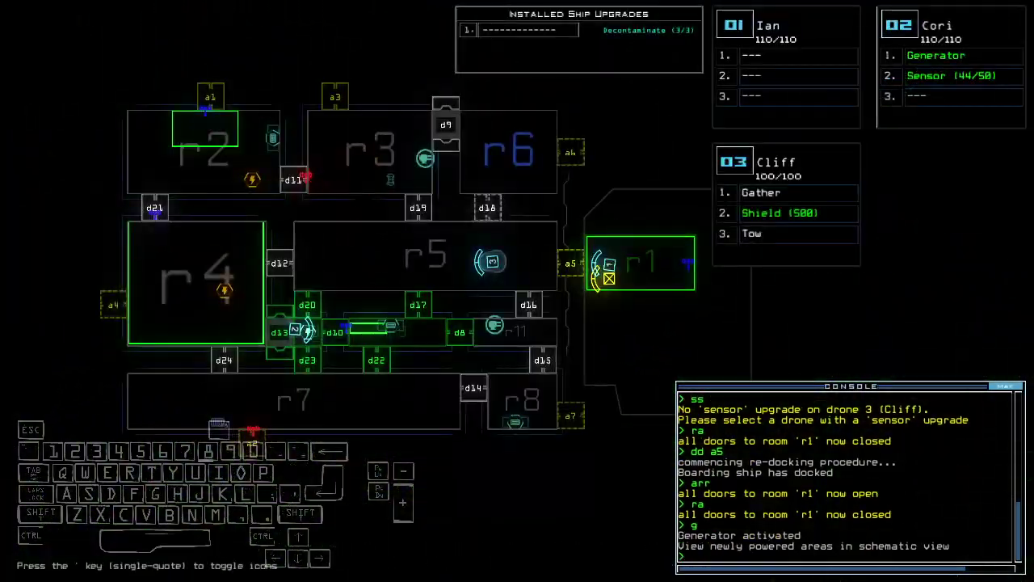
pyautogui.press('3')
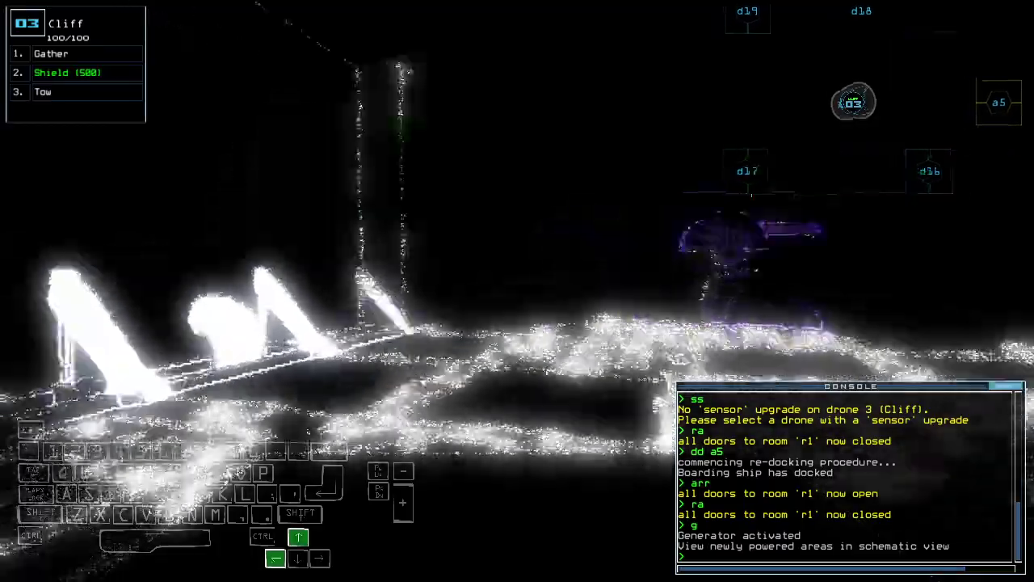
pyautogui.press('Up')
pyautogui.press('Left')
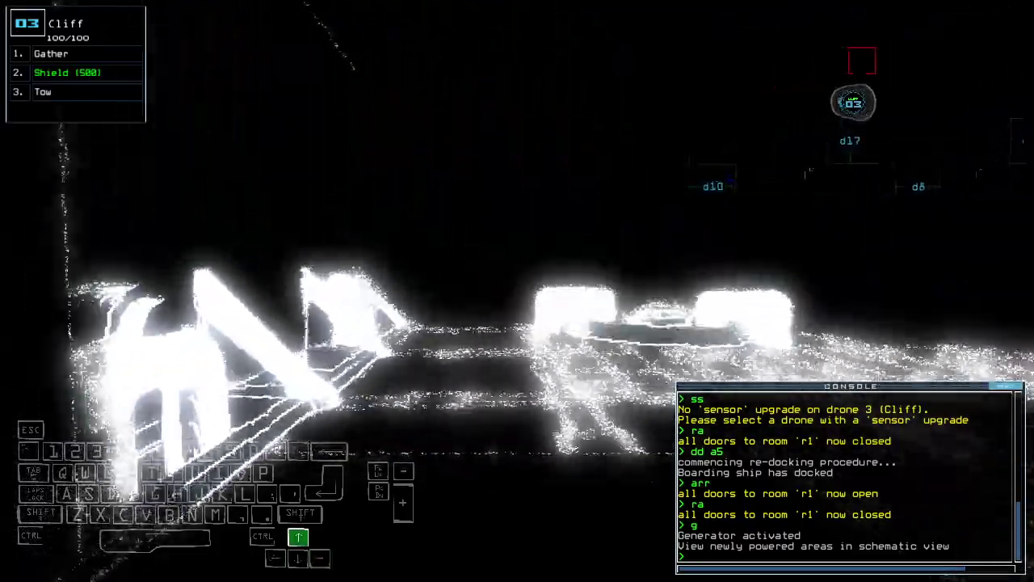
pyautogui.press('Right')
pyautogui.write('g')
pyautogui.press('Return')
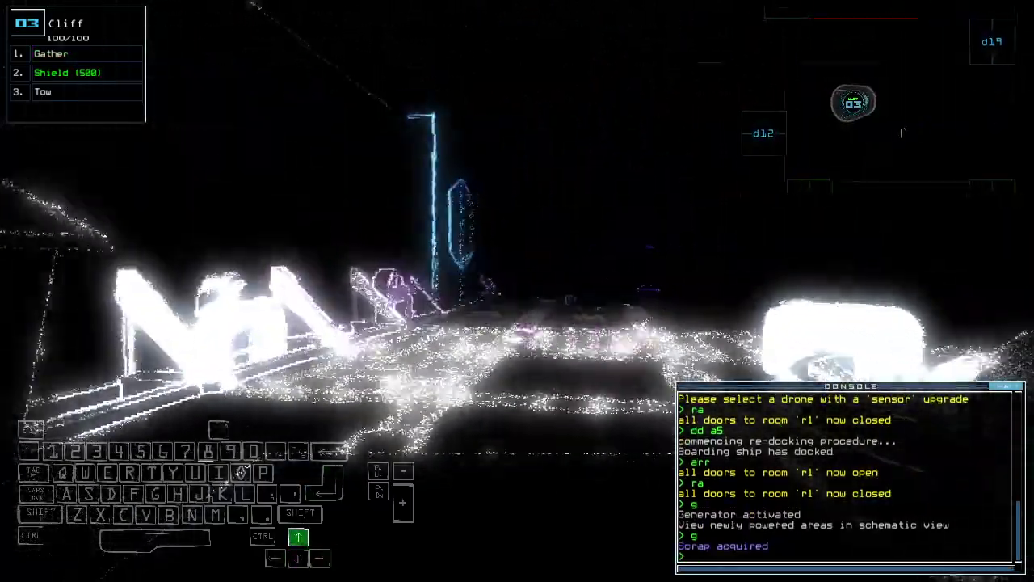
pyautogui.press('Down')
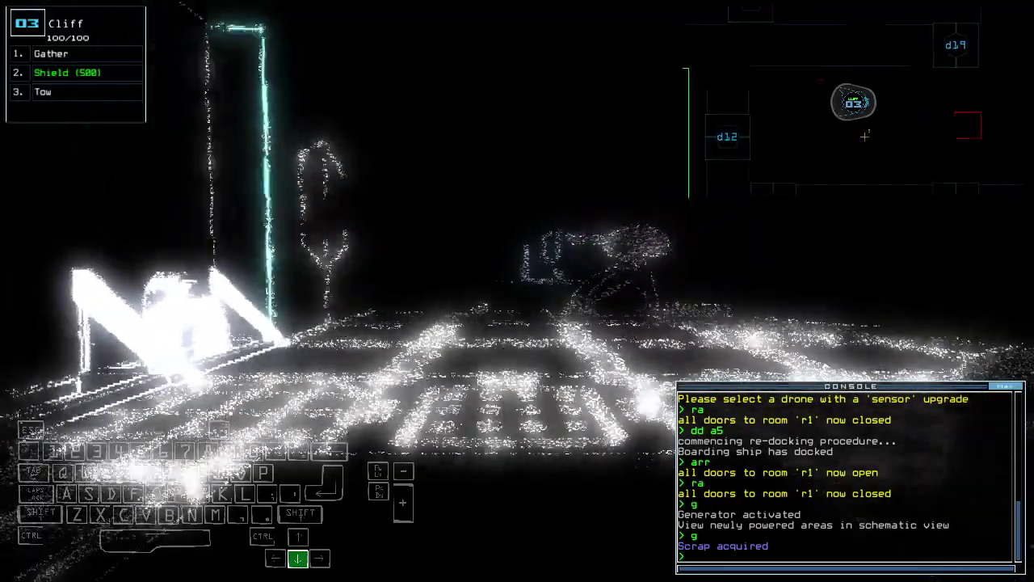
# Step: Drive drone 3 through the room, opening then closing r1's doors again
pyautogui.press('Tab')
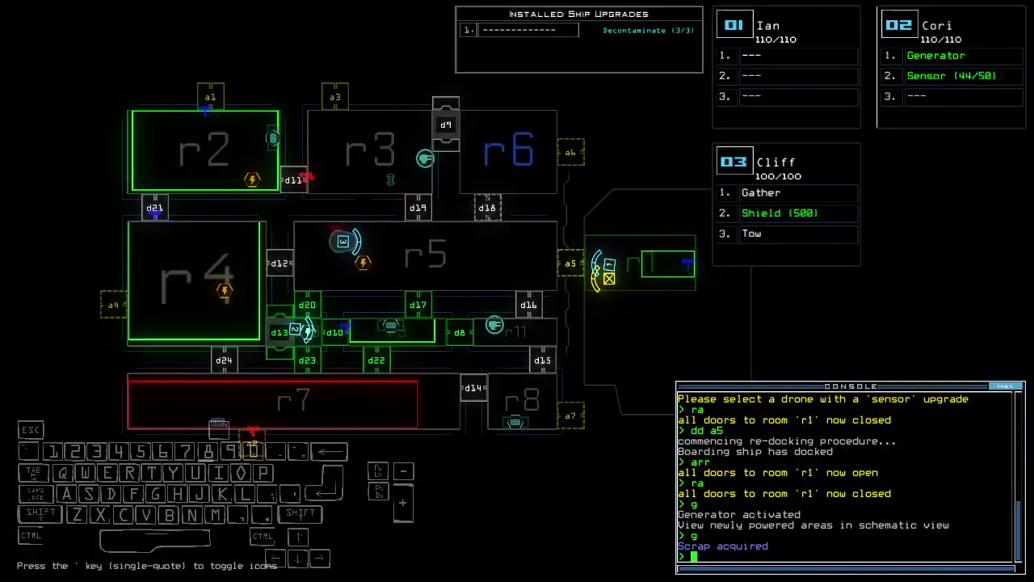
pyautogui.press('Tab')
pyautogui.press('Up')
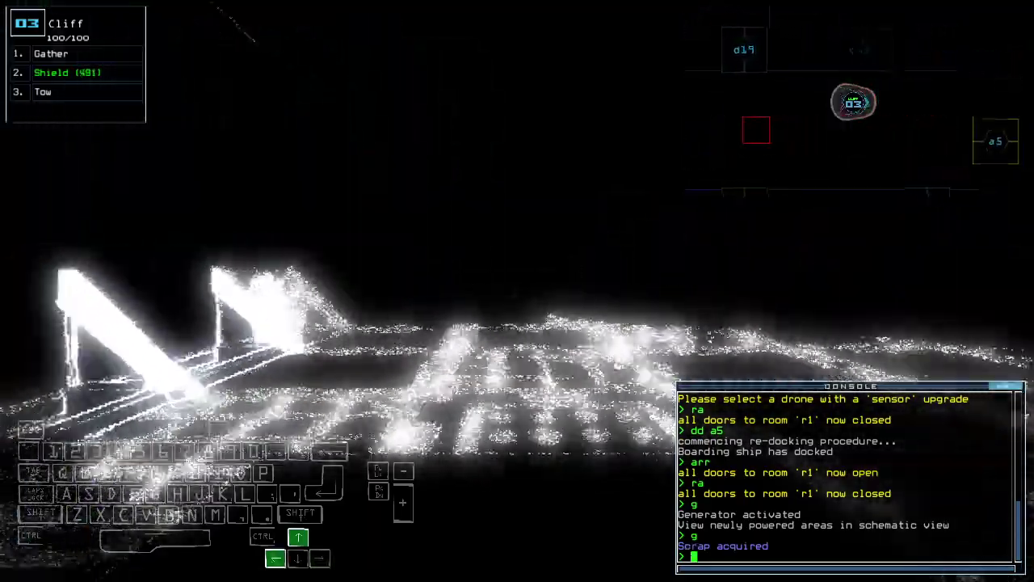
pyautogui.press('Left')
pyautogui.write('arr')
pyautogui.press('Return')
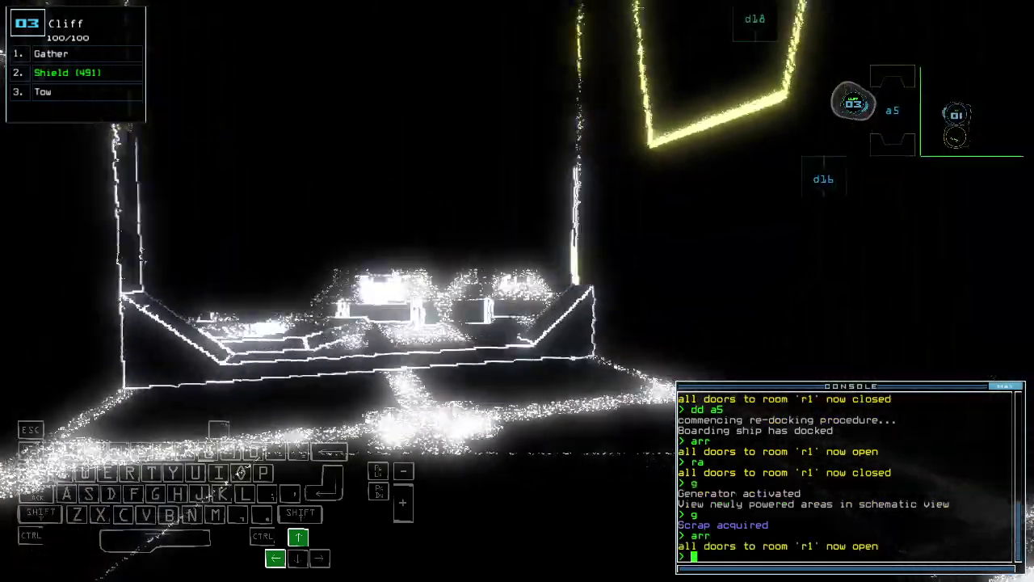
pyautogui.write('ra')
pyautogui.press('Return')
pyautogui.press('Tab')
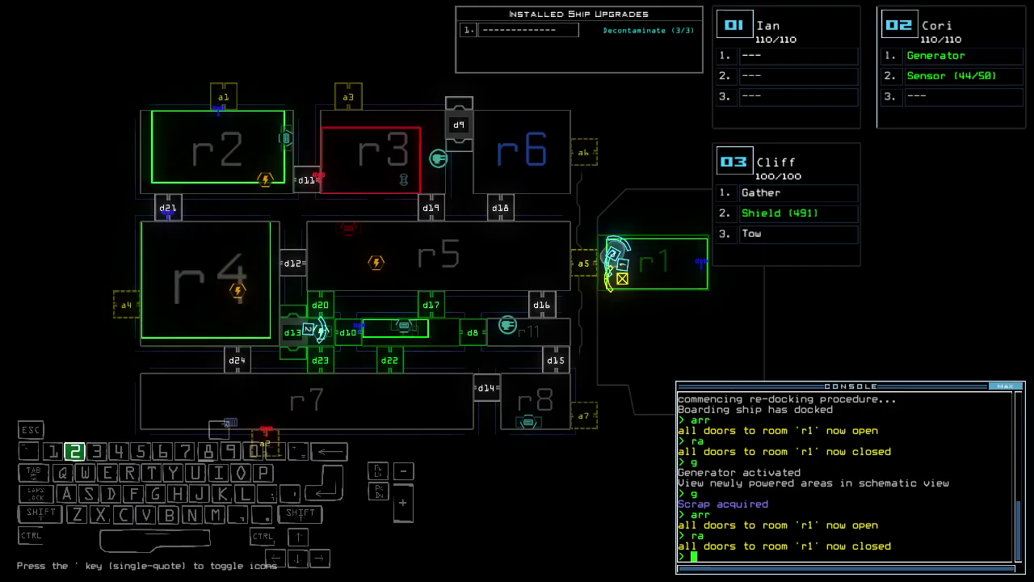
# Step: Drive drone 02 forward and reactivate the generator
pyautogui.press('2')
pyautogui.press('Up')
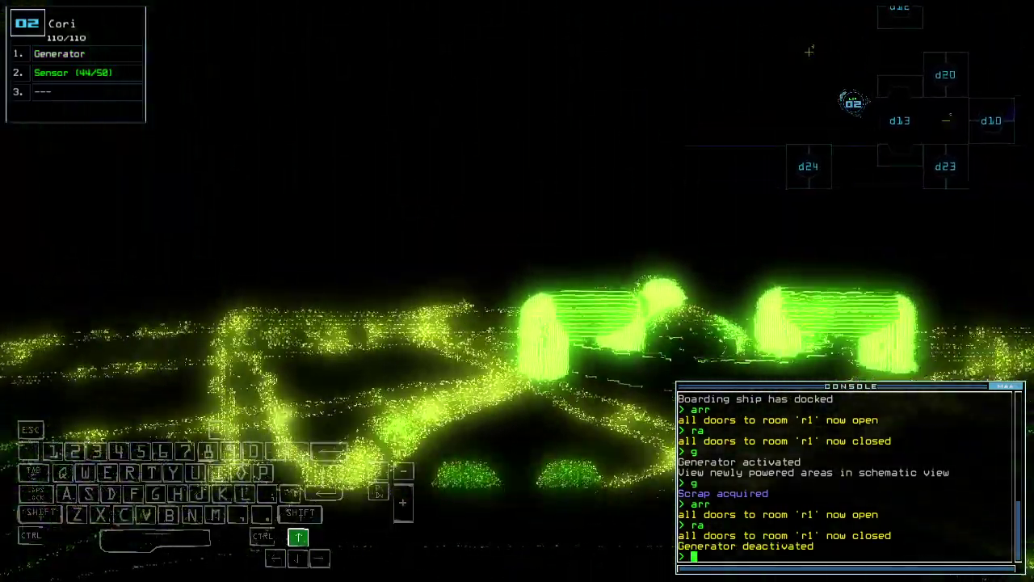
pyautogui.write('generator')
pyautogui.press('Return')
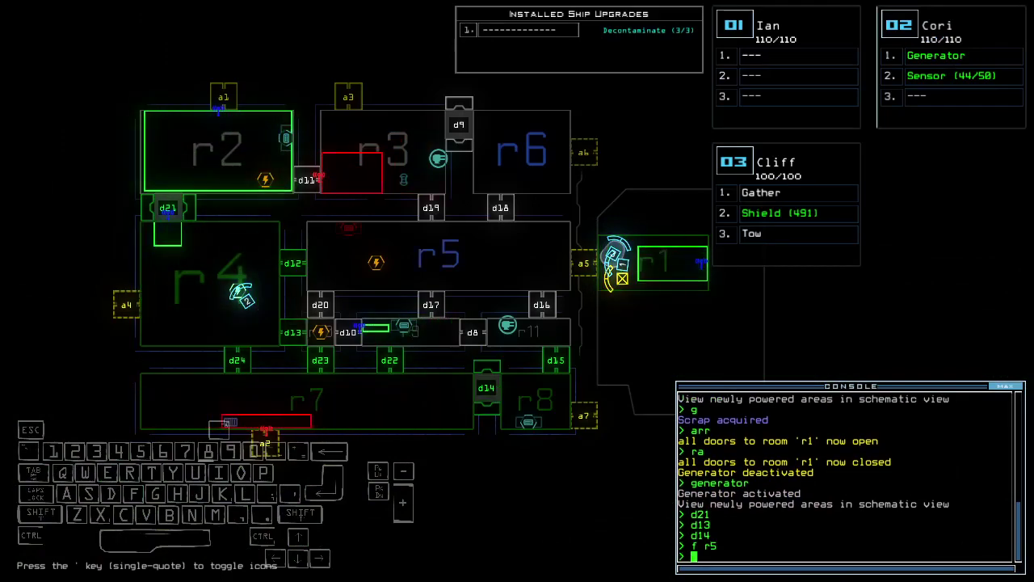
# Step: Reactivate the generator, open d9, vent r3 through a3, and redock the shuttle at a3
pyautogui.press('2')
pyautogui.press('Up')
pyautogui.press('Up')
pyautogui.press('Up')
pyautogui.press('Up')
pyautogui.press('Tab')
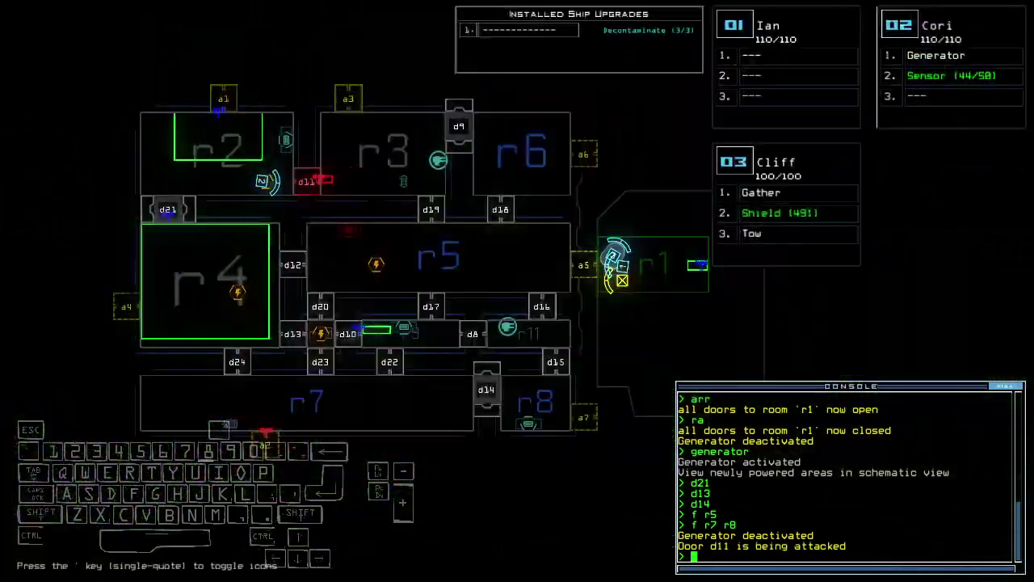
pyautogui.write('generator')
pyautogui.press('Return')
pyautogui.write('d9')
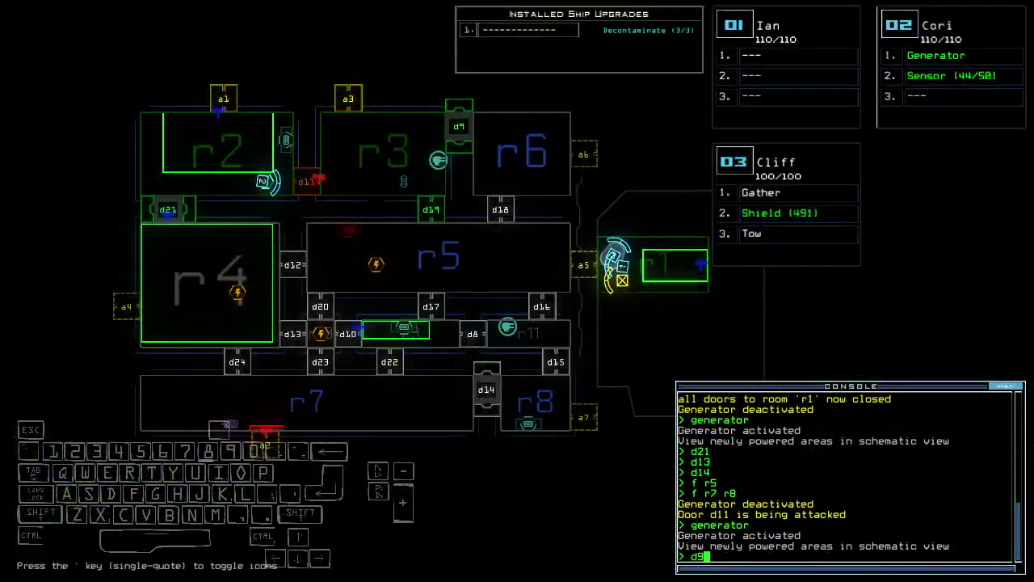
pyautogui.press('Return')
pyautogui.press('Tab')
pyautogui.press('Down')
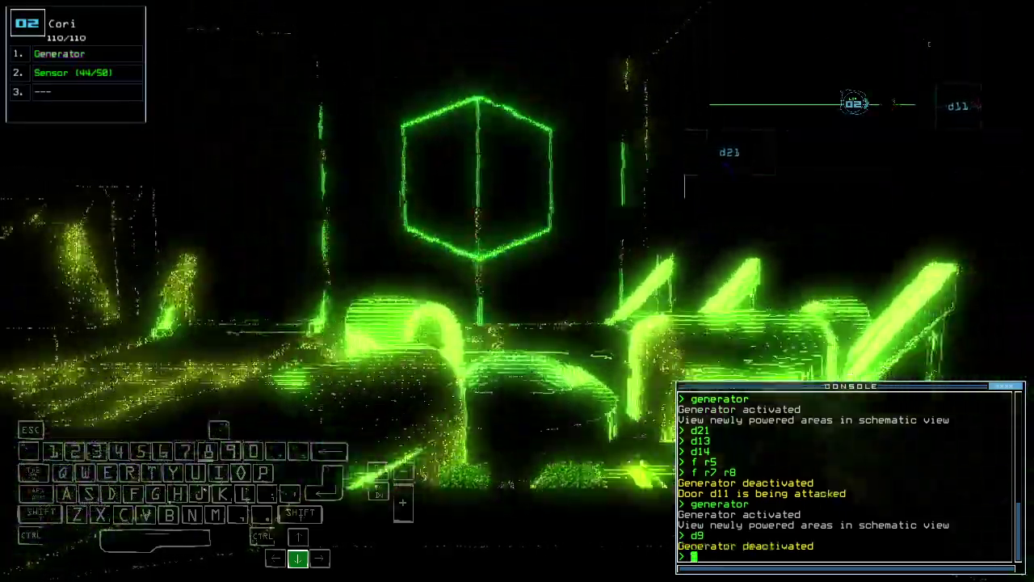
pyautogui.press('Up')
pyautogui.write('generator')
pyautogui.press('Return')
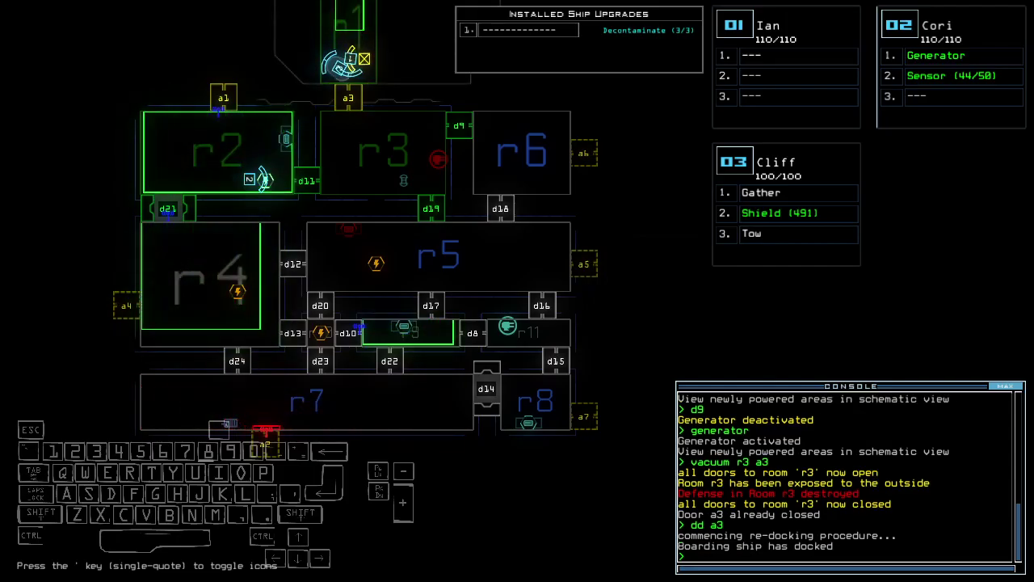
# Step: Drive drone 03 through r1 into vented r3, cycling r1's doors and closing two open doors
pyautogui.press('Down')
pyautogui.press('3')
pyautogui.press('Left')
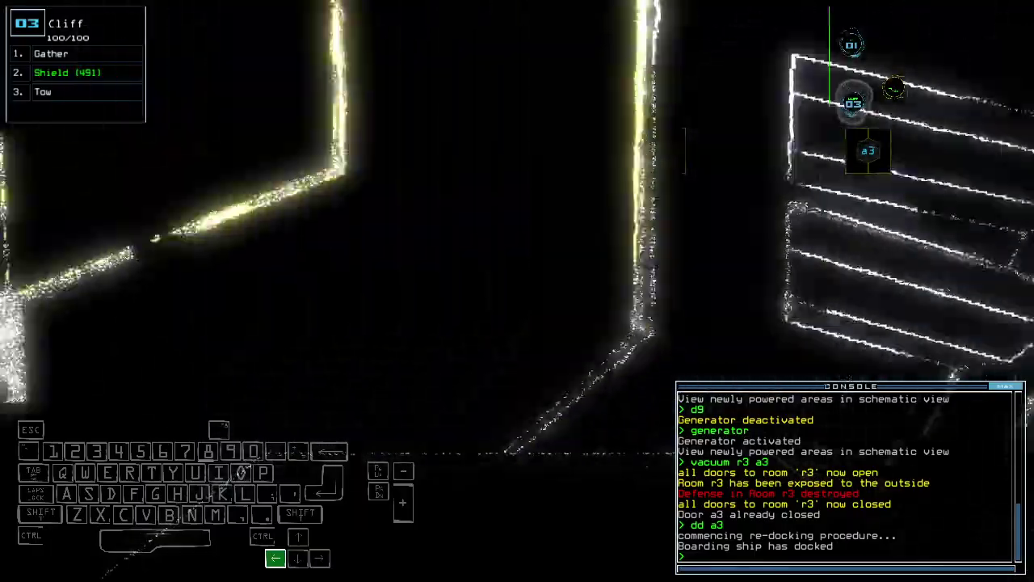
pyautogui.write('a r1')
pyautogui.press('Return')
pyautogui.press('Up')
pyautogui.write('a')
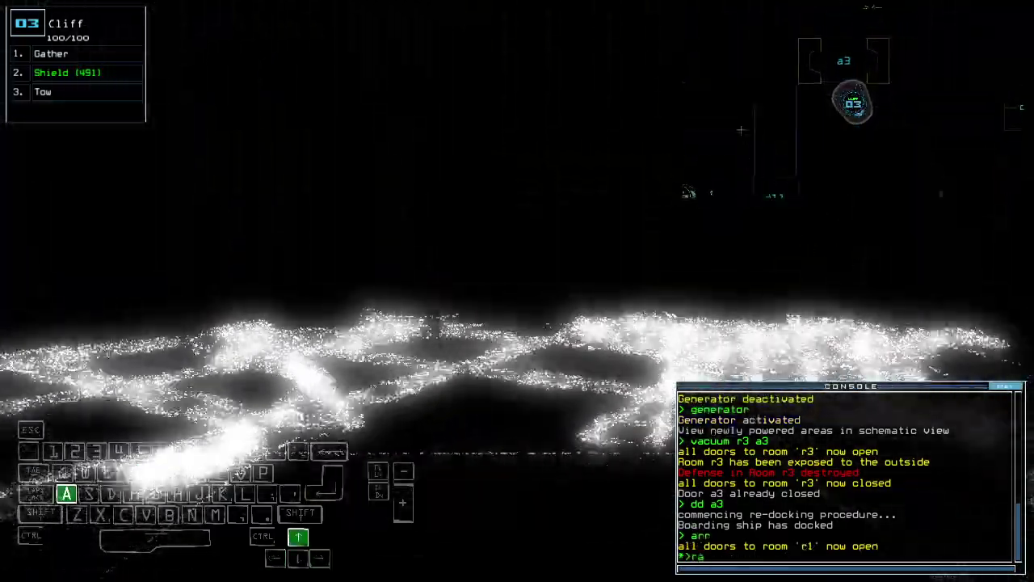
pyautogui.press('Return')
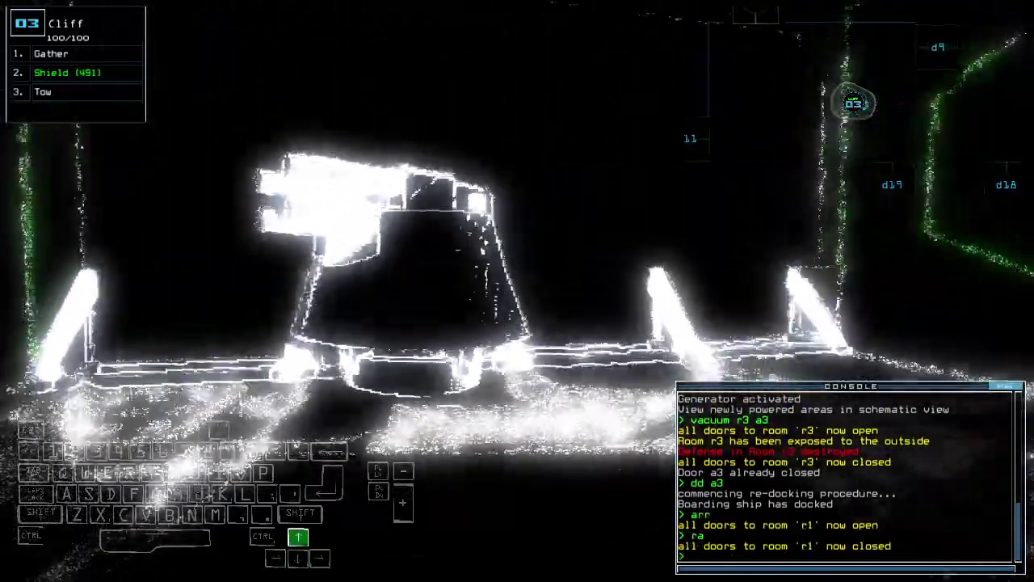
pyautogui.press('Left')
pyautogui.press('Up')
pyautogui.write('d')
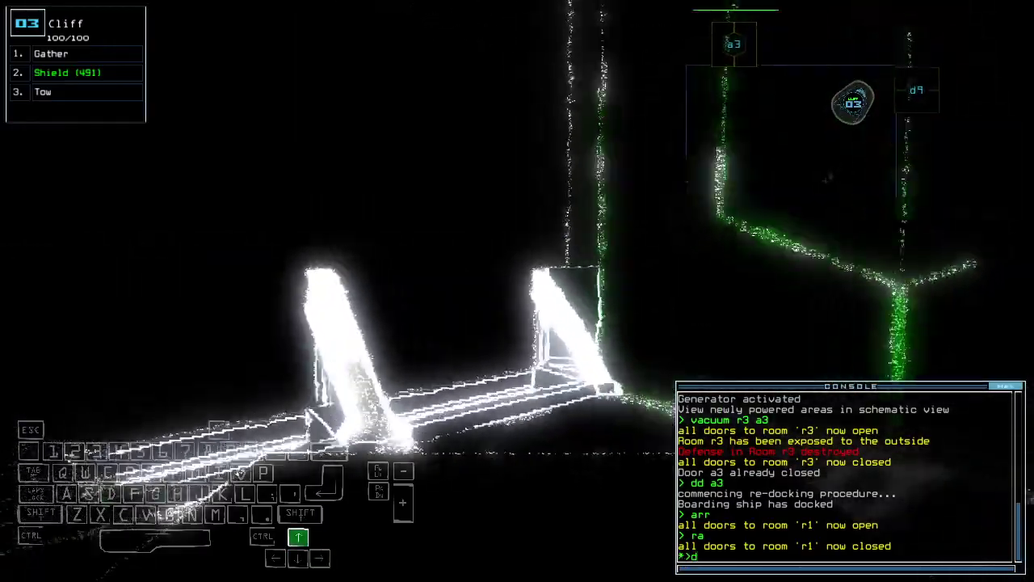
pyautogui.write('9')
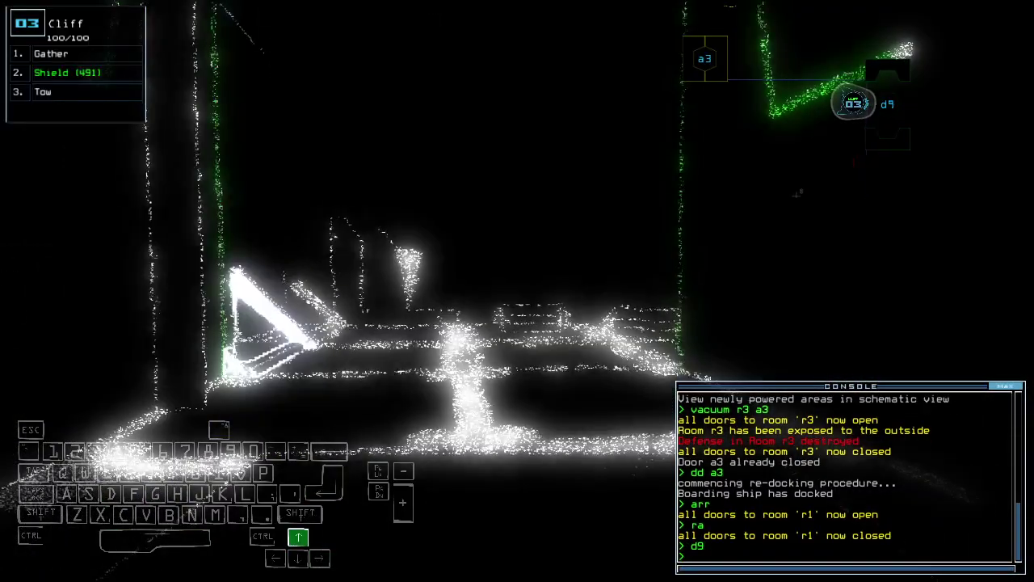
pyautogui.press('Down')
pyautogui.write('cccc')
pyautogui.press('Return')
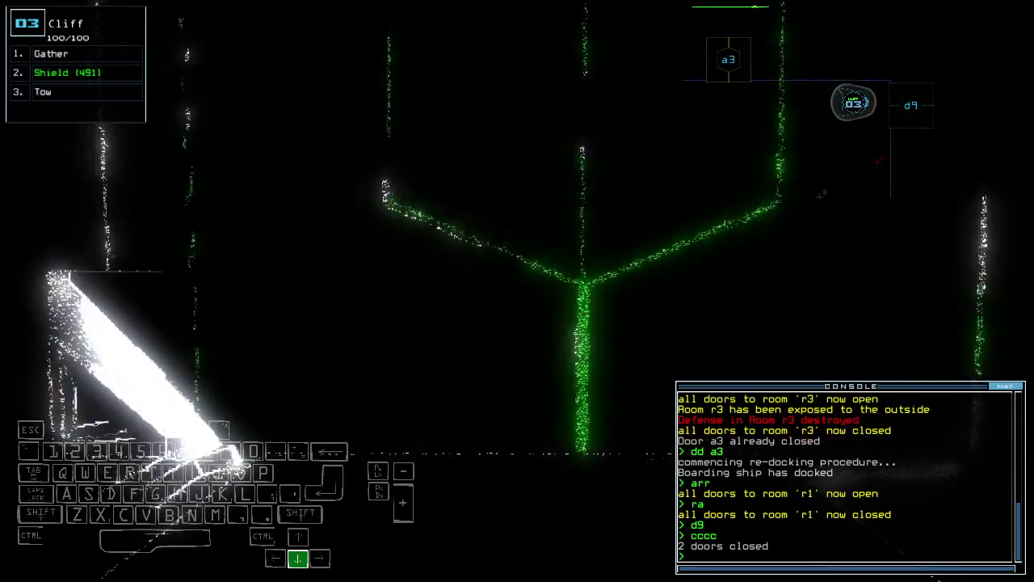
# Step: Open door d11 and drop a motion sensor with drone 02
pyautogui.press('space')
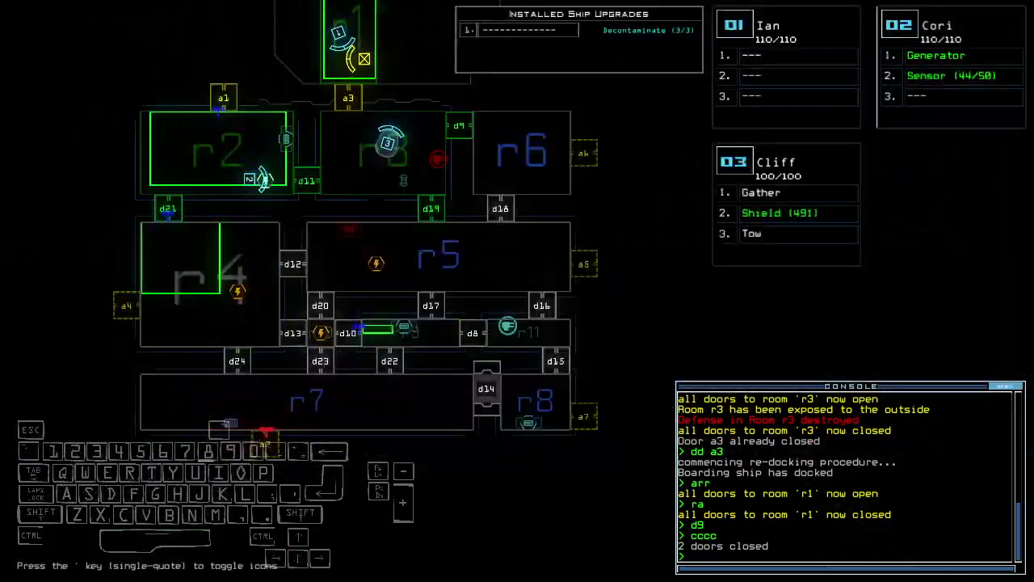
pyautogui.write('d11')
pyautogui.press('Return')
pyautogui.press('space')
pyautogui.press('Up')
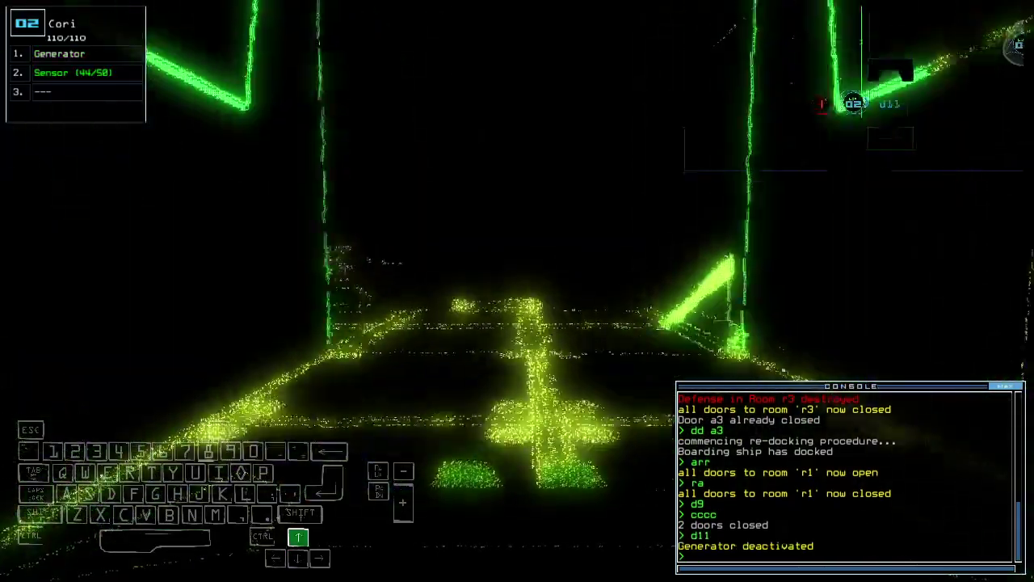
pyautogui.write('ss')
pyautogui.press('Return')
pyautogui.press('space')
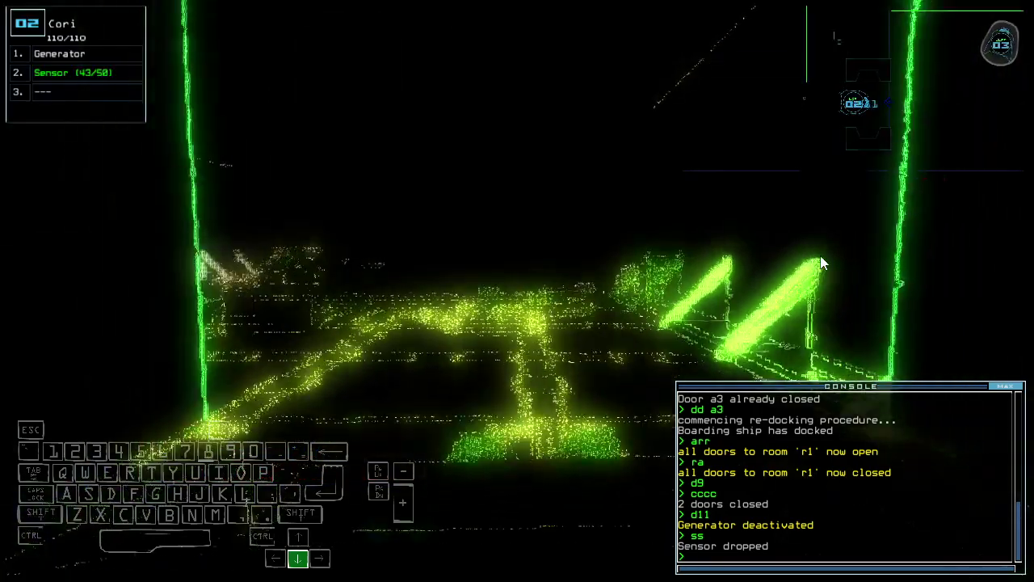
pyautogui.write('generator')
# Step: Reactivate the generator, back drone 03 away, open d9, and send the ship to a1
pyautogui.press('Return')
pyautogui.press('Down')
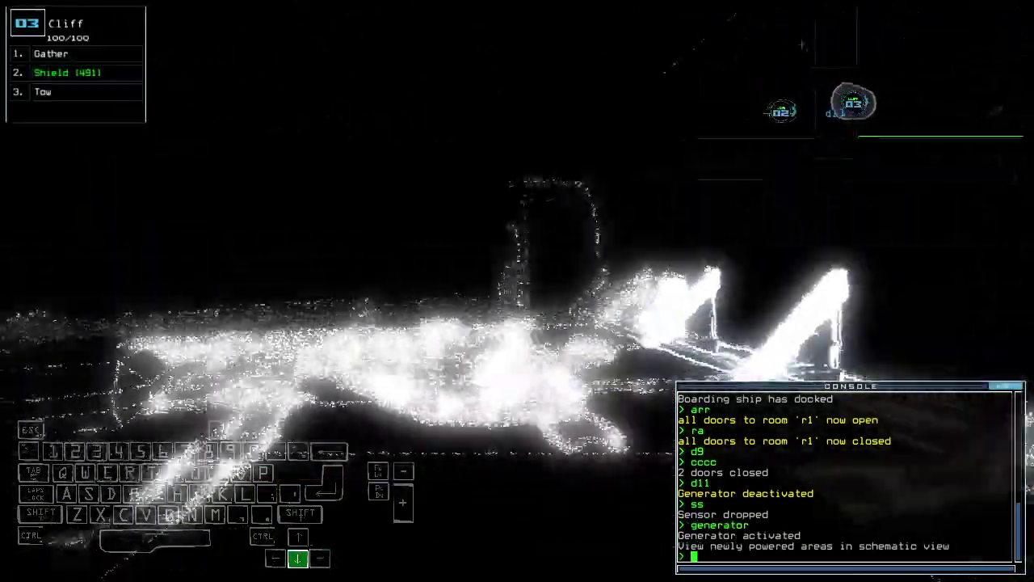
pyautogui.press('Right')
pyautogui.write('cccc')
pyautogui.press('Return')
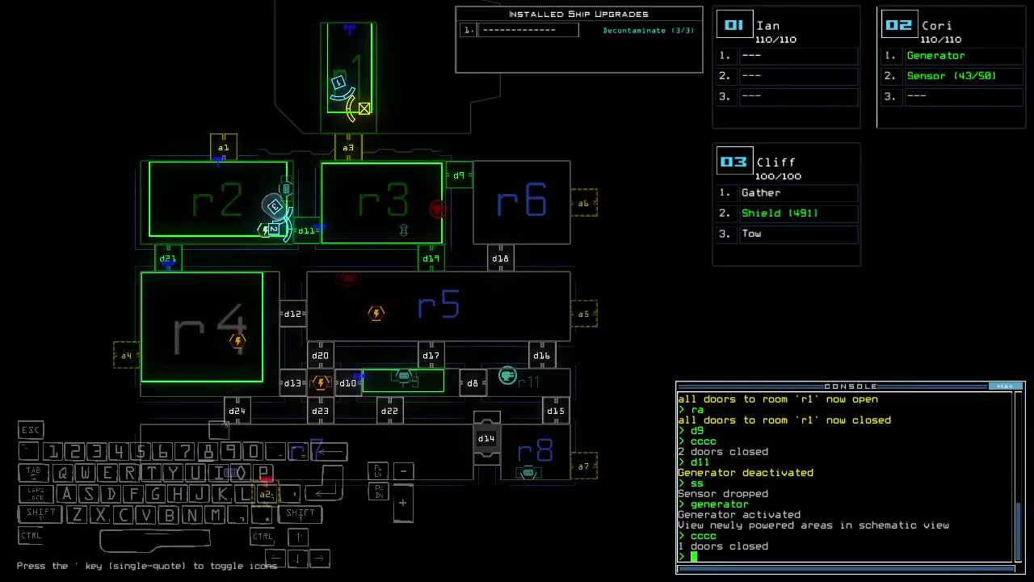
pyautogui.write('dd')
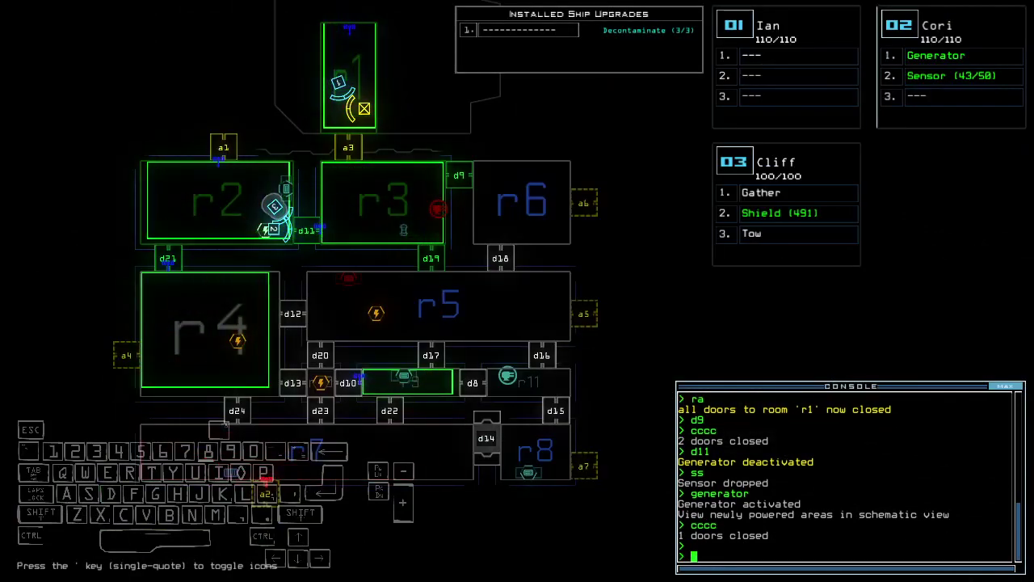
pyautogui.write('d9')
pyautogui.press('Return')
pyautogui.write('dd a1')
pyautogui.press('Return')
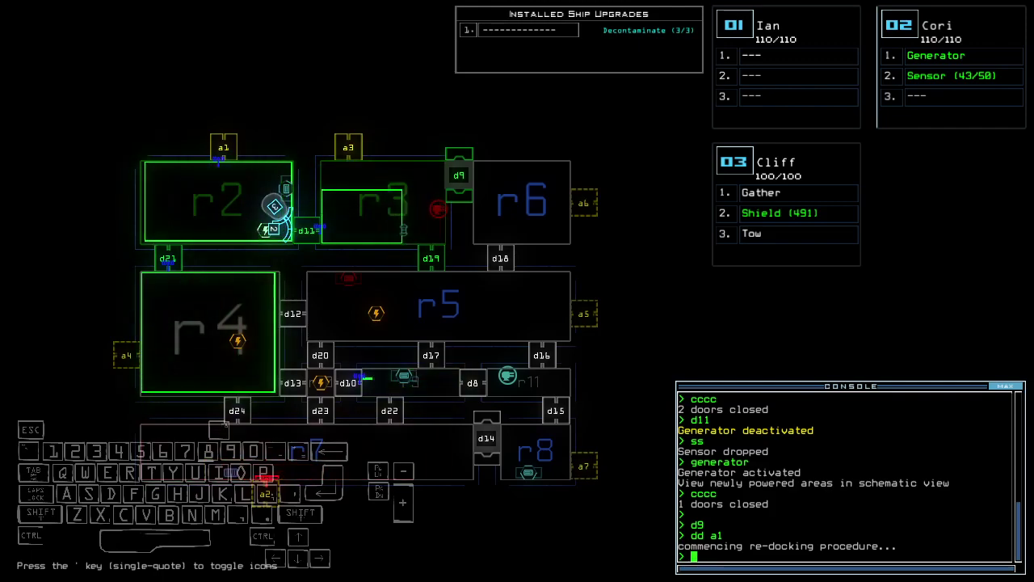
pyautogui.write('vacuum r3 a3')
# Step: Vent room r3 through a3, toggle door d11 twice, and reopen d9
pyautogui.press('Return')
pyautogui.write('d11')
pyautogui.press('Return')
pyautogui.press('Up')
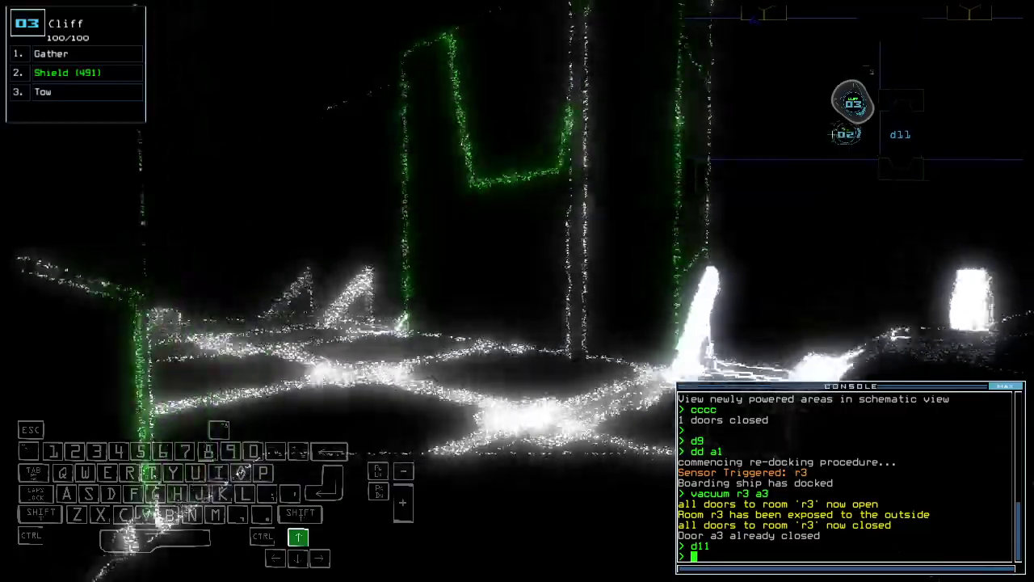
pyautogui.write('d11')
pyautogui.press('Return')
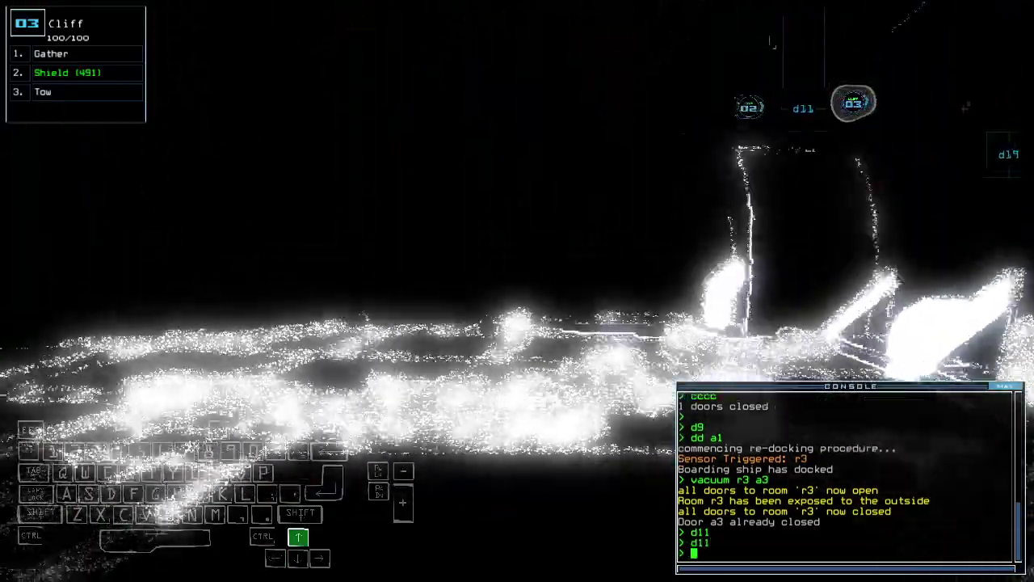
pyautogui.write('d9')
pyautogui.press('Return')
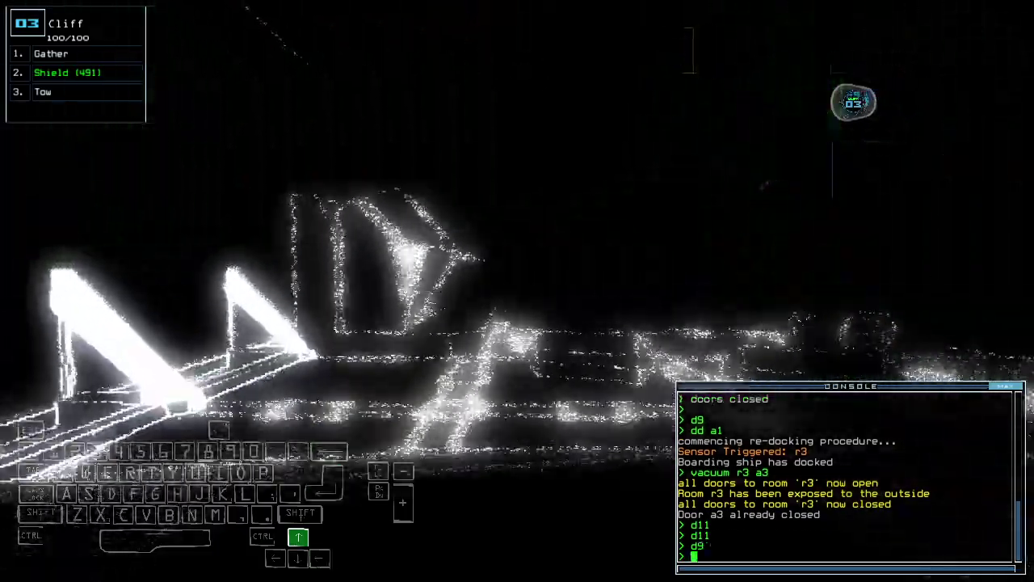
# Step: Drive drone 03 into the next room, close the door, toggle d11, and swap tow for sensor
pyautogui.press('Up')
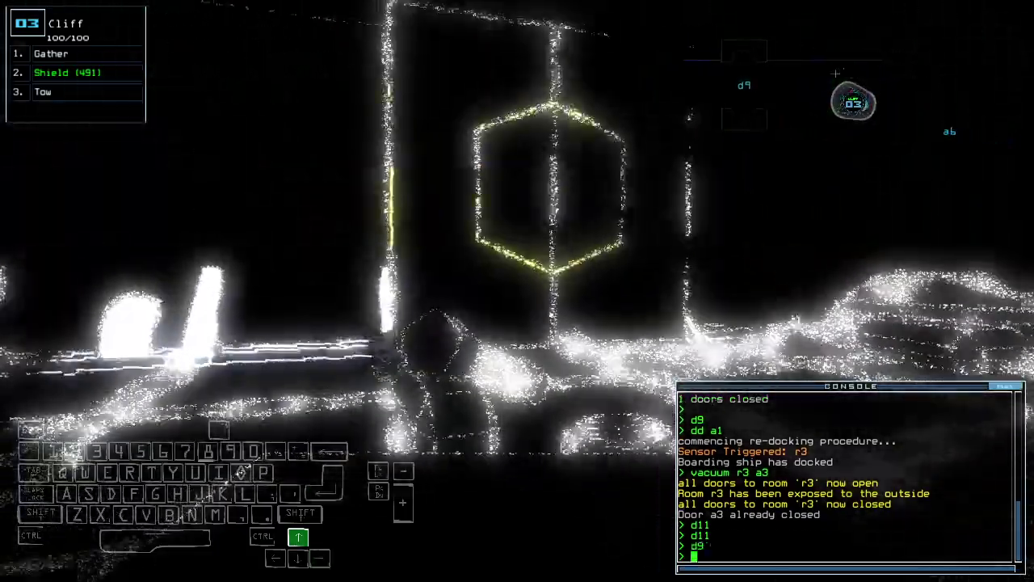
pyautogui.press('Up')
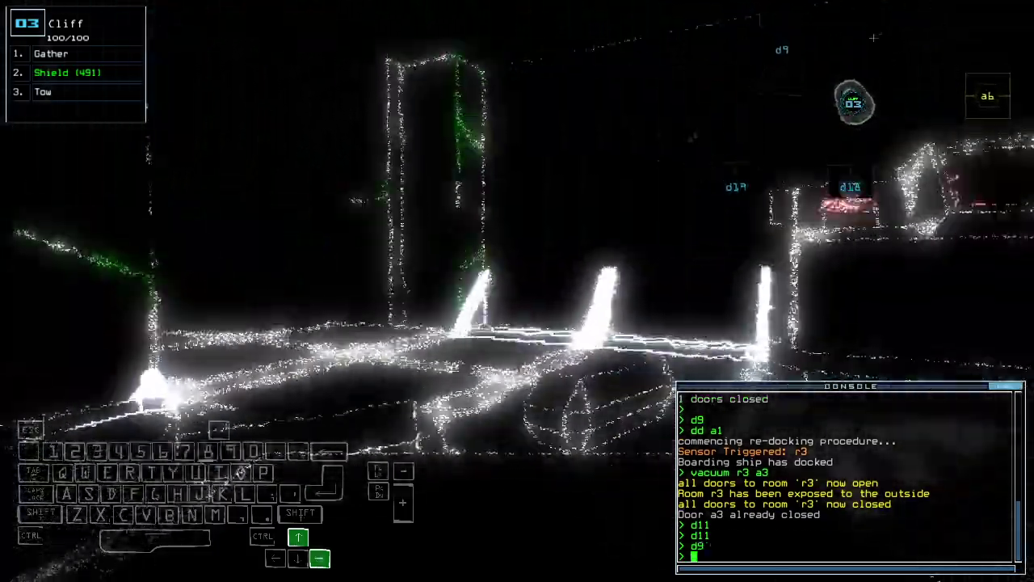
pyautogui.press('Left')
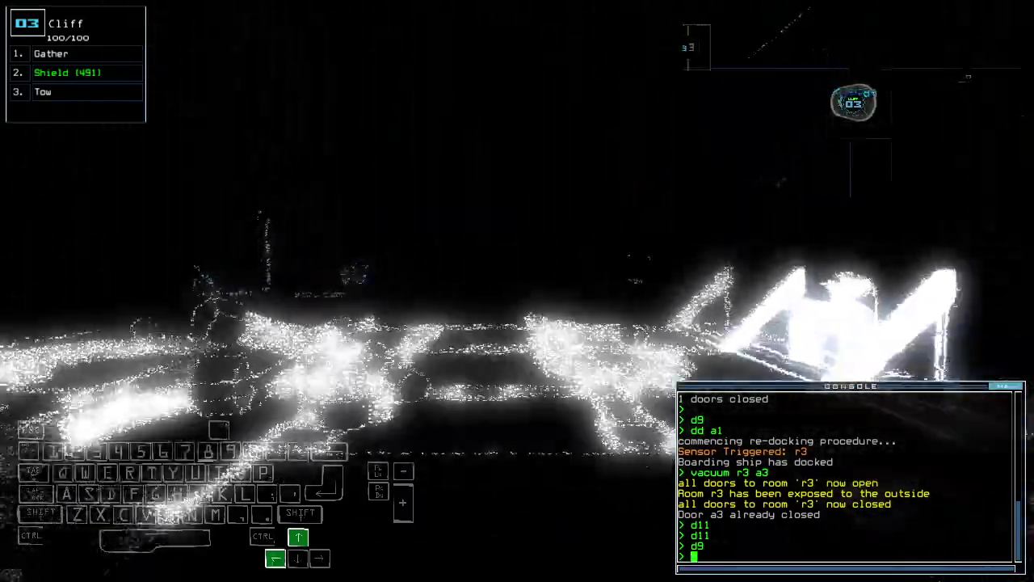
pyautogui.write('cccc')
pyautogui.press('Return')
pyautogui.write('d')
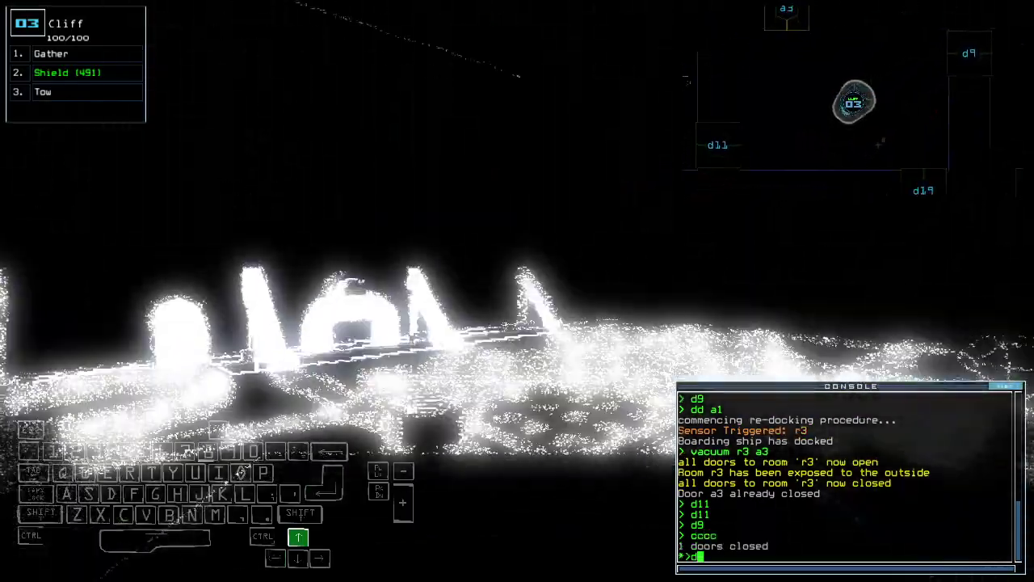
pyautogui.write('11')
pyautogui.press('Return')
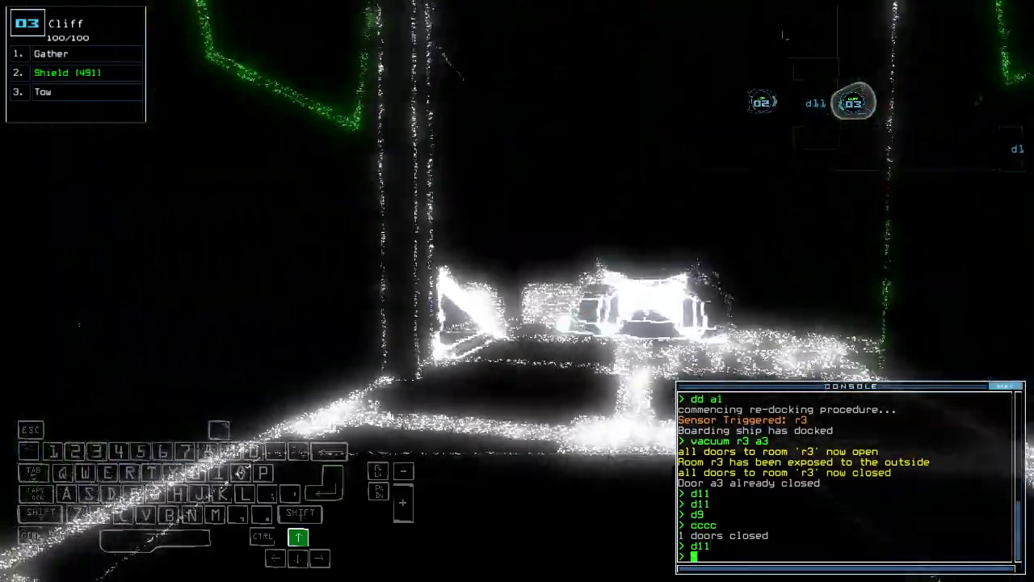
pyautogui.write('swap to ')
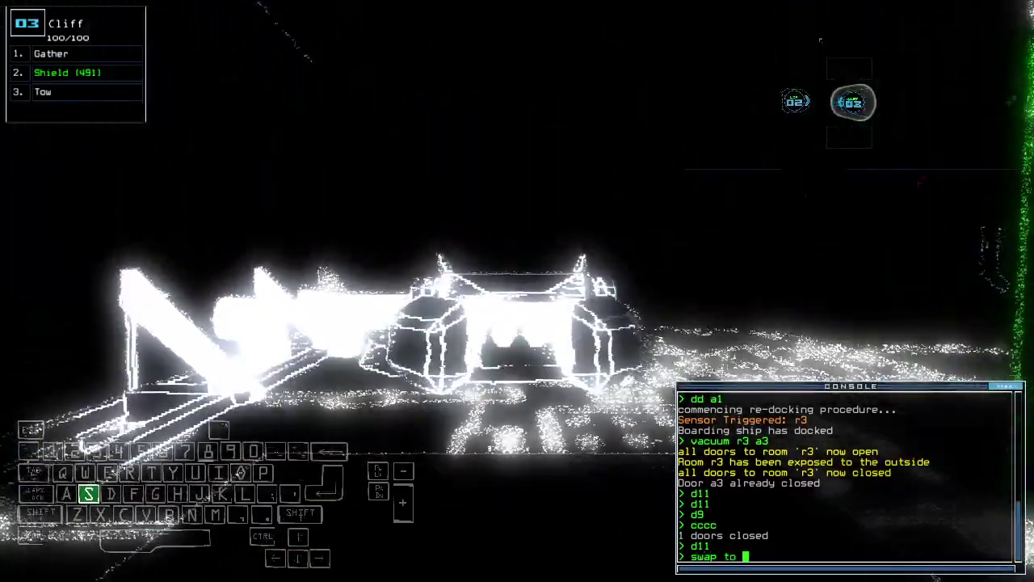
pyautogui.write('se')
pyautogui.press('Return')
pyautogui.write('ss')
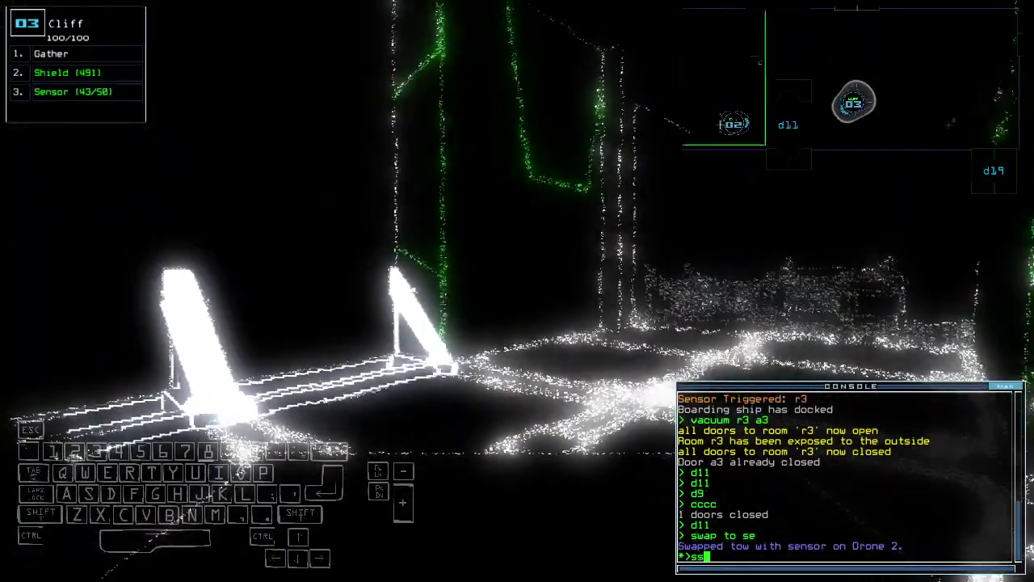
pyautogui.press('BackSpace')
pyautogui.press('BackSpace')
pyautogui.press('Up')
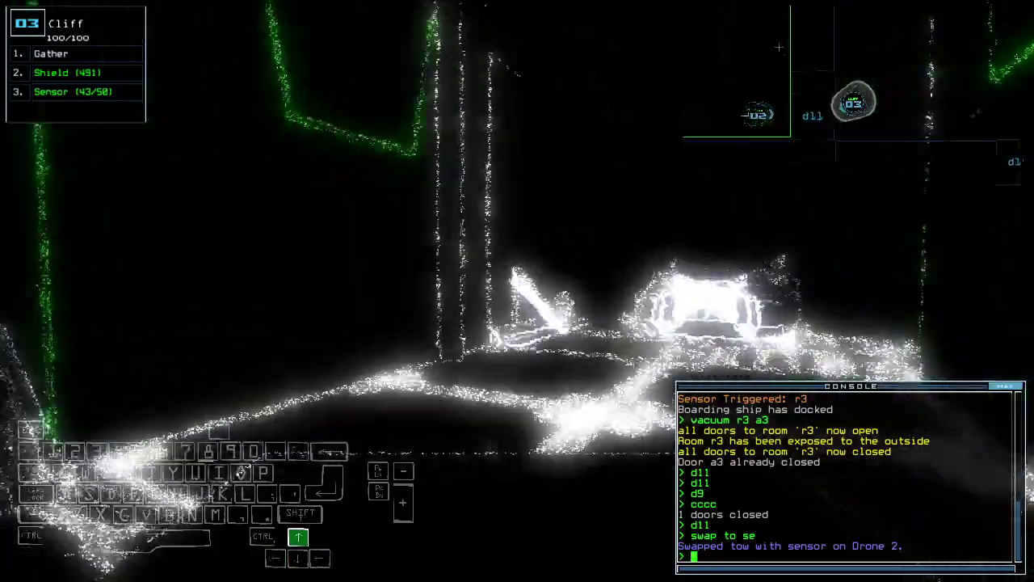
pyautogui.write('cccc')
# Step: Close nearby doors, irradiate r3 through a3, drop drone 3's sensor, then close doors again
pyautogui.press('Return')
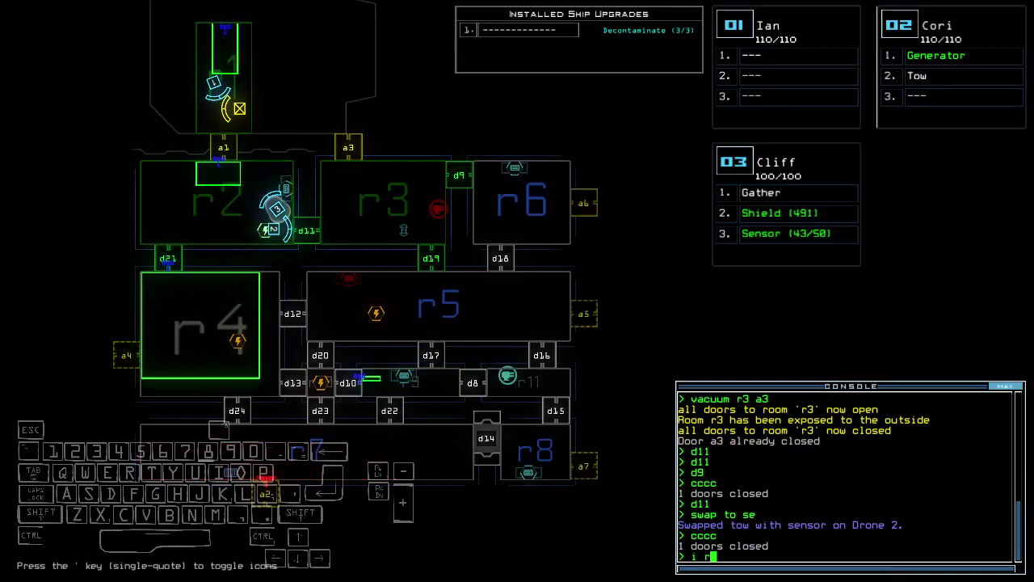
pyautogui.write('a3')
pyautogui.press('Return')
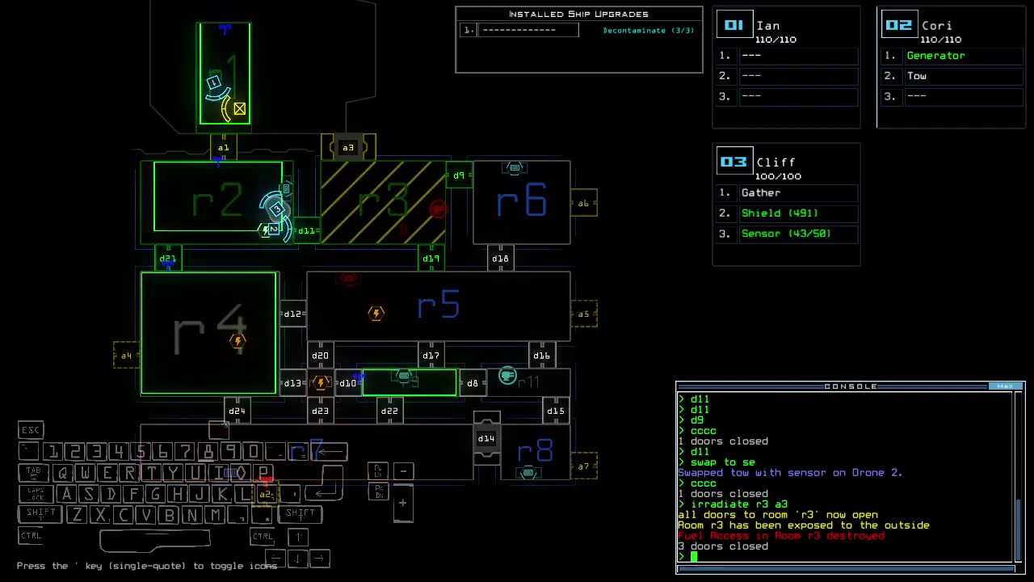
pyautogui.press('2')
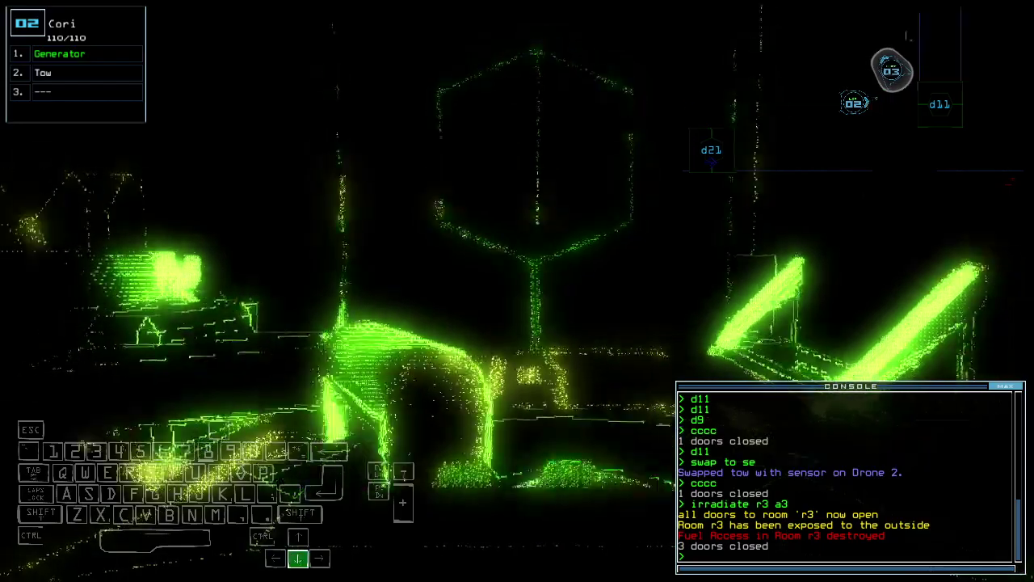
pyautogui.write('2a3 d193d11')
pyautogui.press('Return')
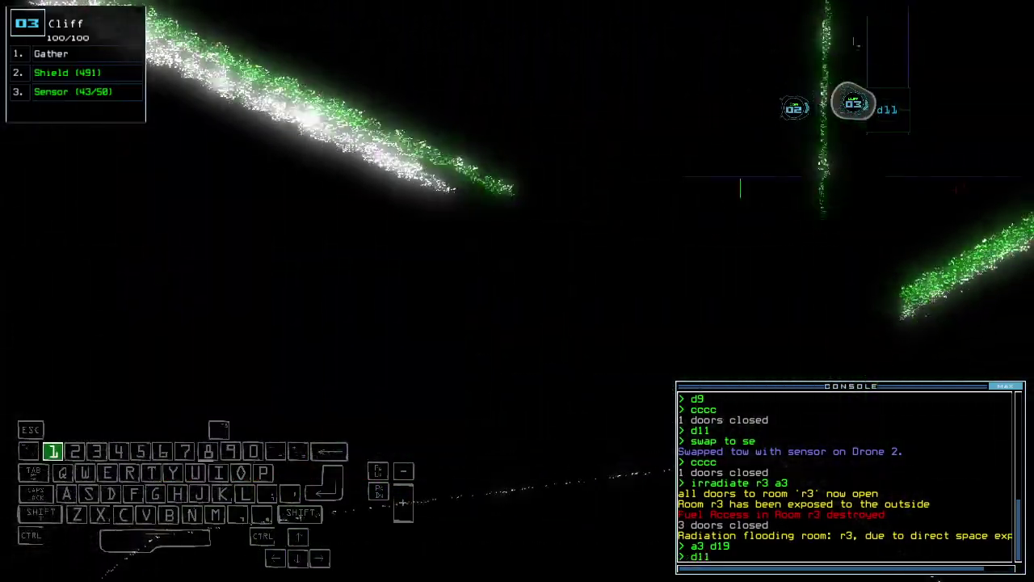
pyautogui.press('Up')
pyautogui.write('sss;ss')
pyautogui.press('Up')
pyautogui.press('Return')
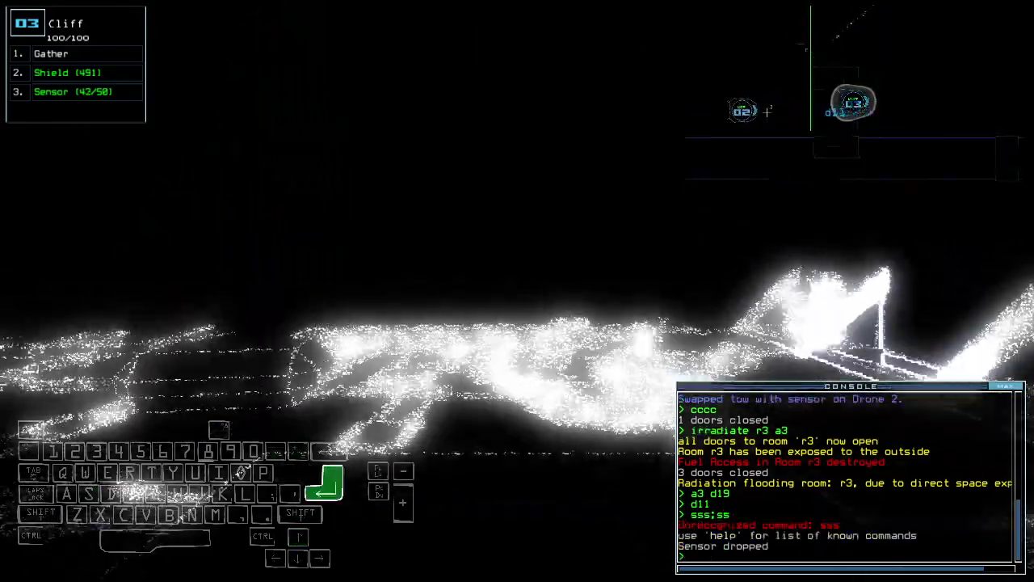
pyautogui.press('Down')
pyautogui.write('3cccc')
pyautogui.press('Return')
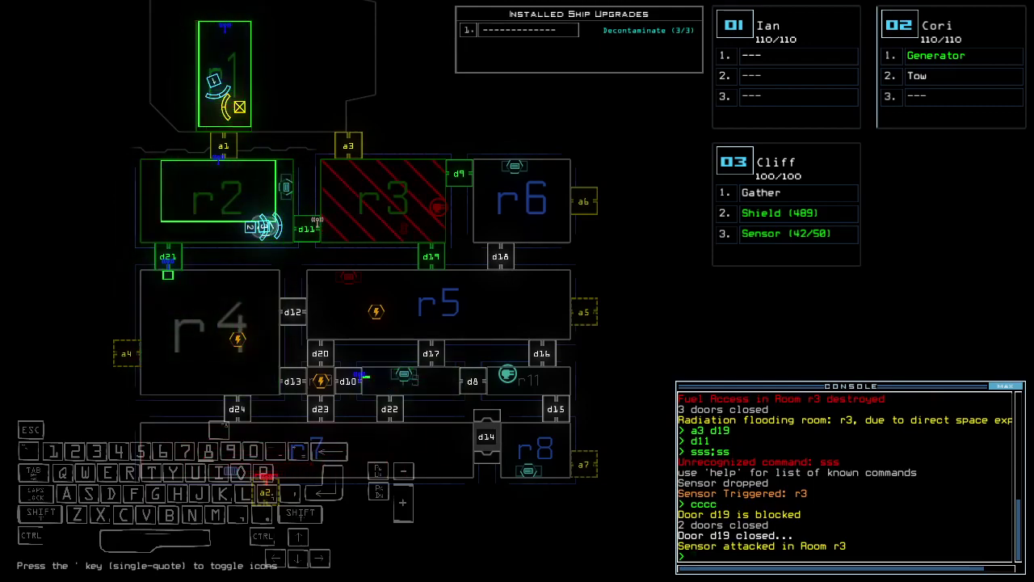
# Step: Open r1's doors, send drone 2 back into r1 with 'back 2', and re-dock at a3
pyautogui.press('Up')
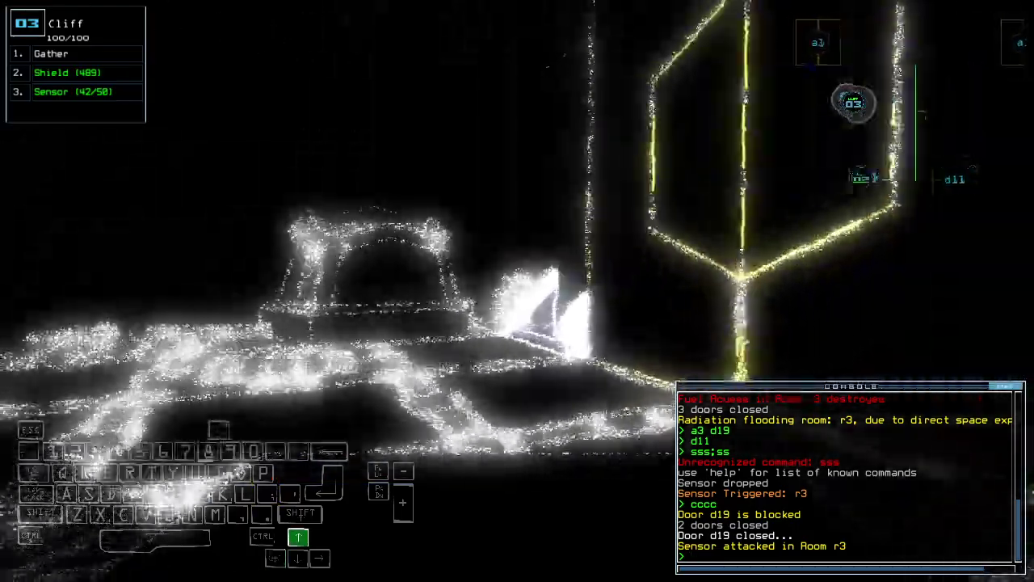
pyautogui.write('arr')
pyautogui.press('Return')
pyautogui.write('back 2')
pyautogui.press('Return')
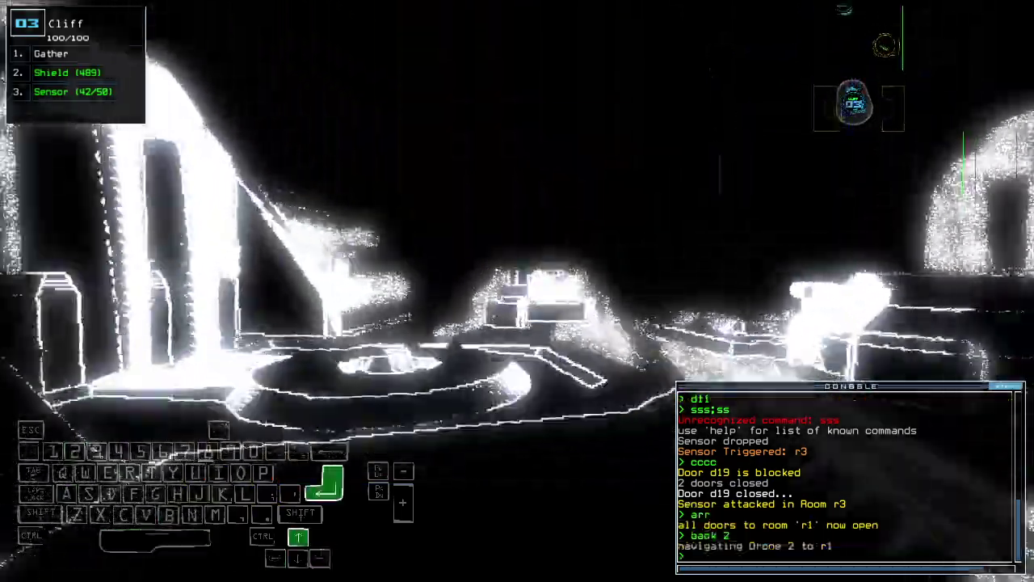
pyautogui.press('Right')
pyautogui.press('Down')
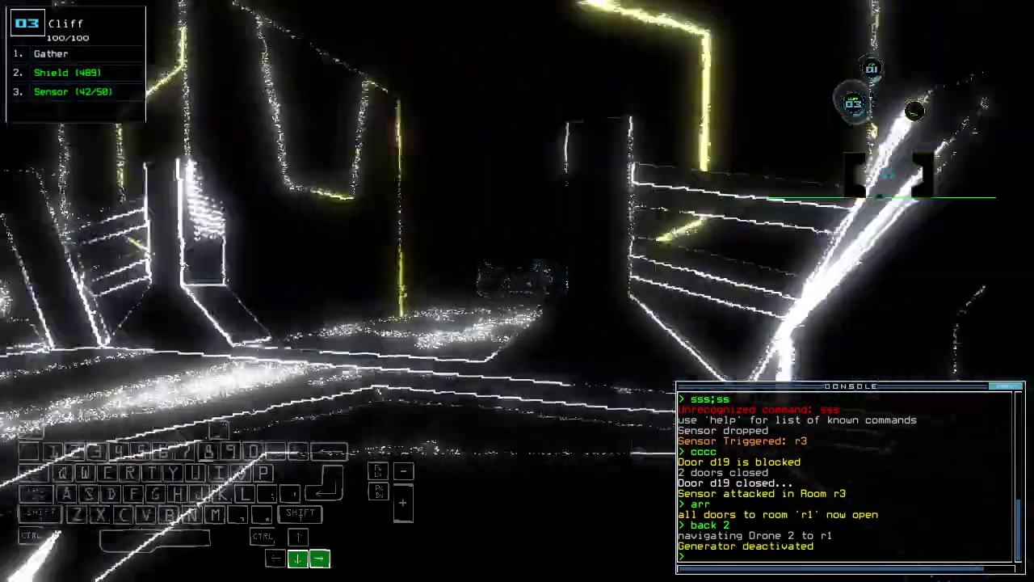
pyautogui.press('Tab')
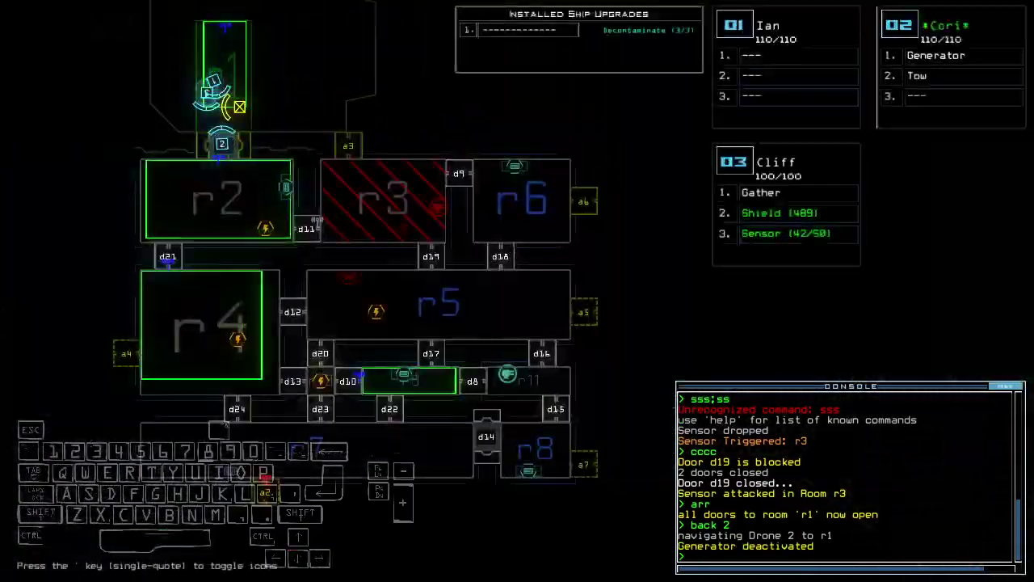
pyautogui.press('Tab')
pyautogui.press('Up')
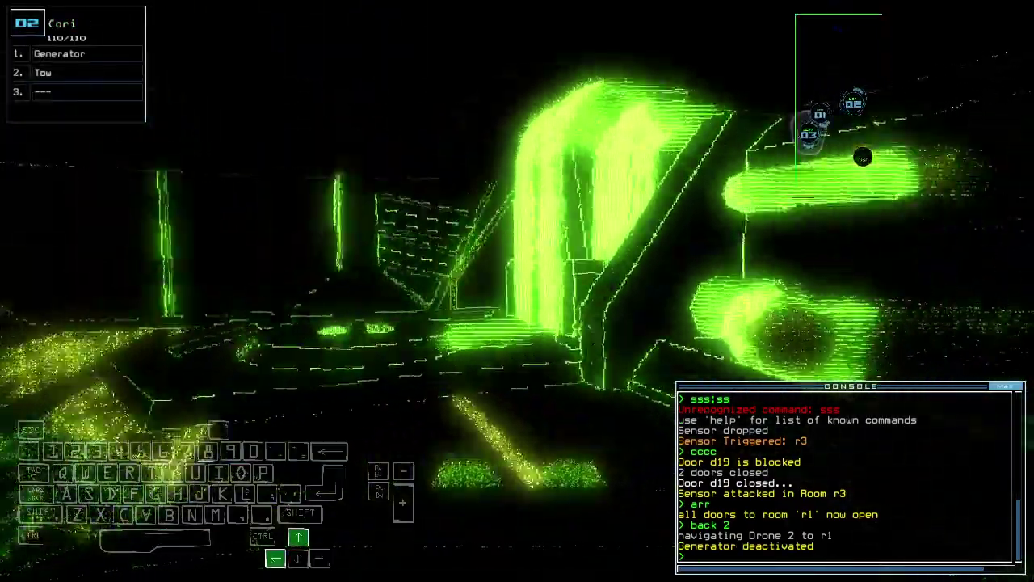
pyautogui.press('Tab')
pyautogui.press('Tab')
pyautogui.press('Up')
pyautogui.press('Tab')
pyautogui.write('d')
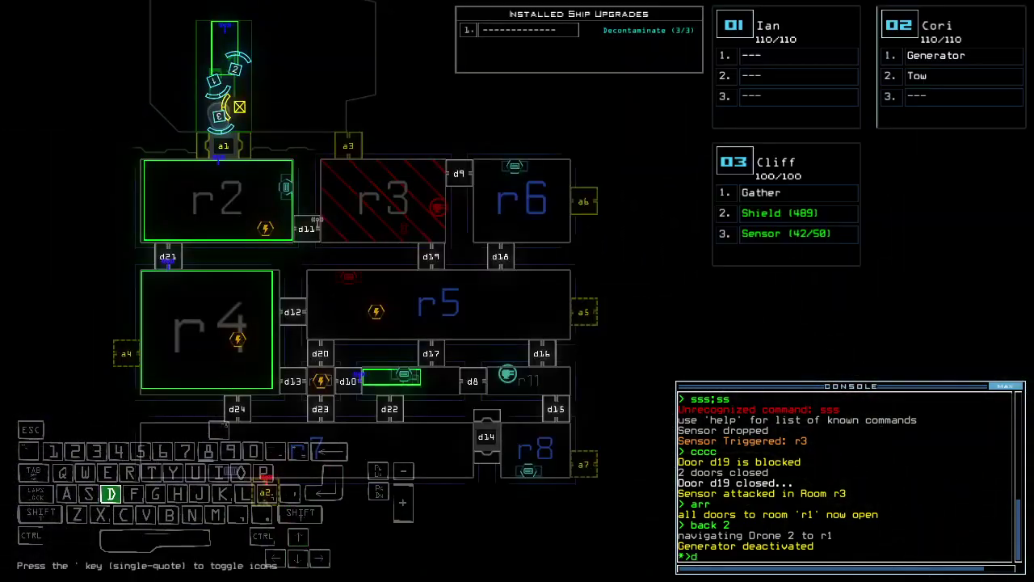
pyautogui.write(' a3')
pyautogui.press('Return')
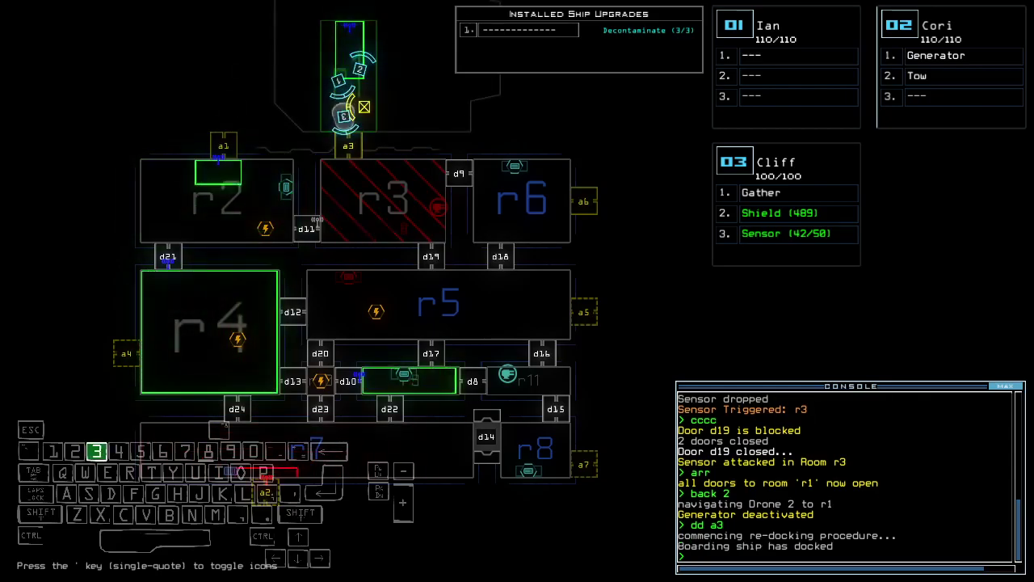
# Step: Drive Drone 3 toward r1, cycling the r1 doors open and closed as it moves
pyautogui.press('Tab')
pyautogui.press('Up')
pyautogui.write('arr')
pyautogui.press('Return')
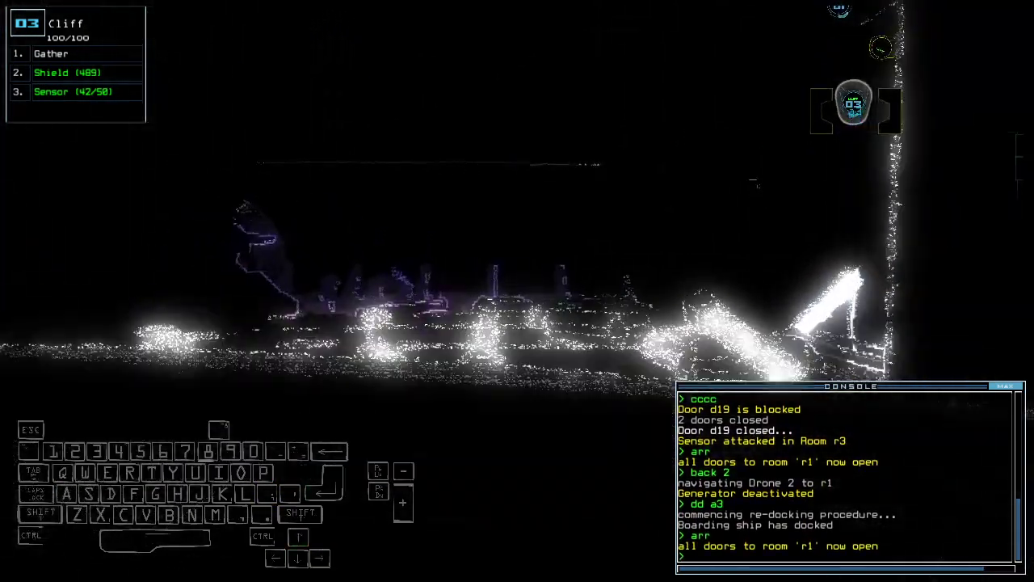
pyautogui.write('ra')
pyautogui.press('Return')
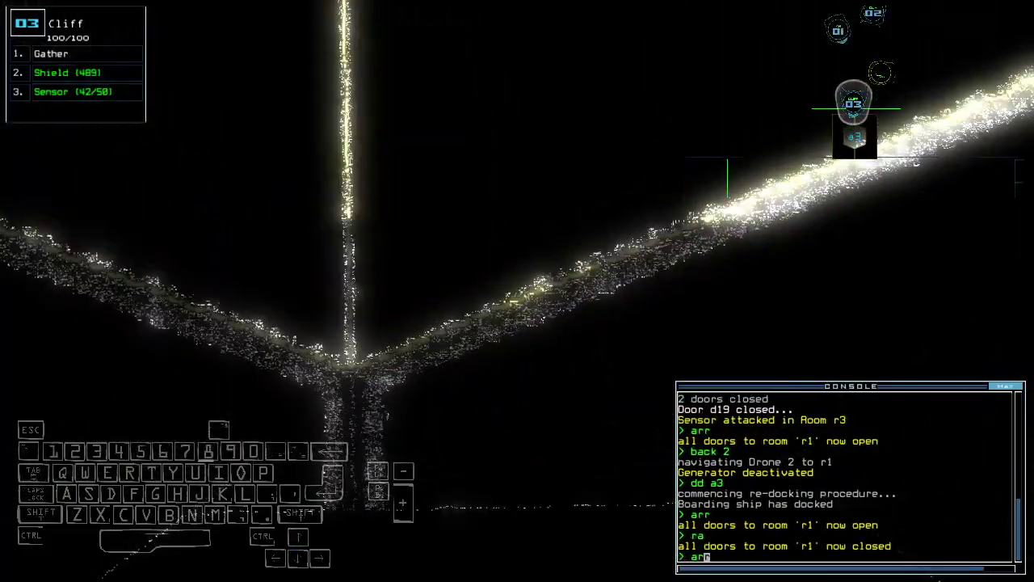
pyautogui.write('arr')
pyautogui.press('Return')
pyautogui.press('Right')
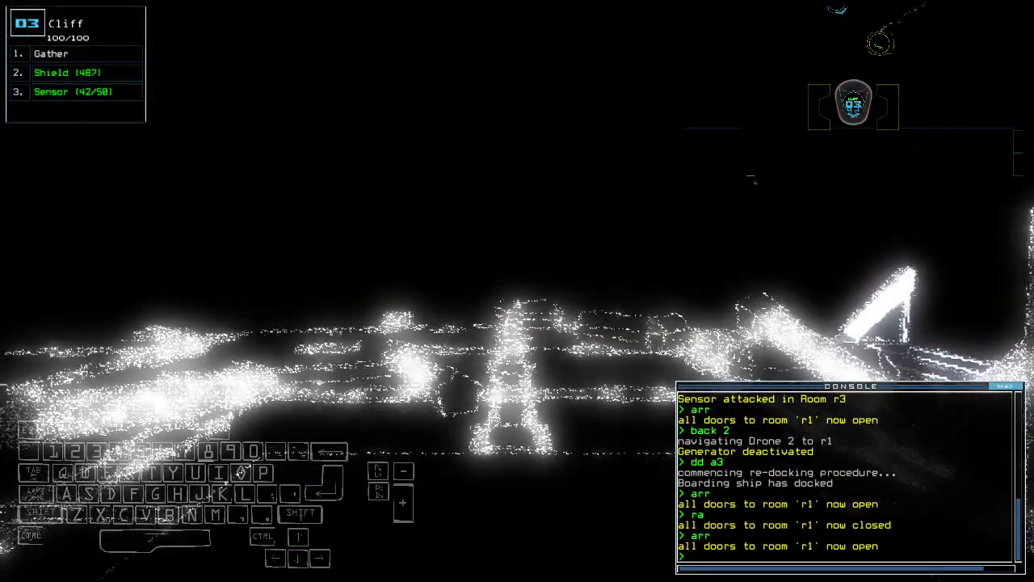
pyautogui.write('ra')
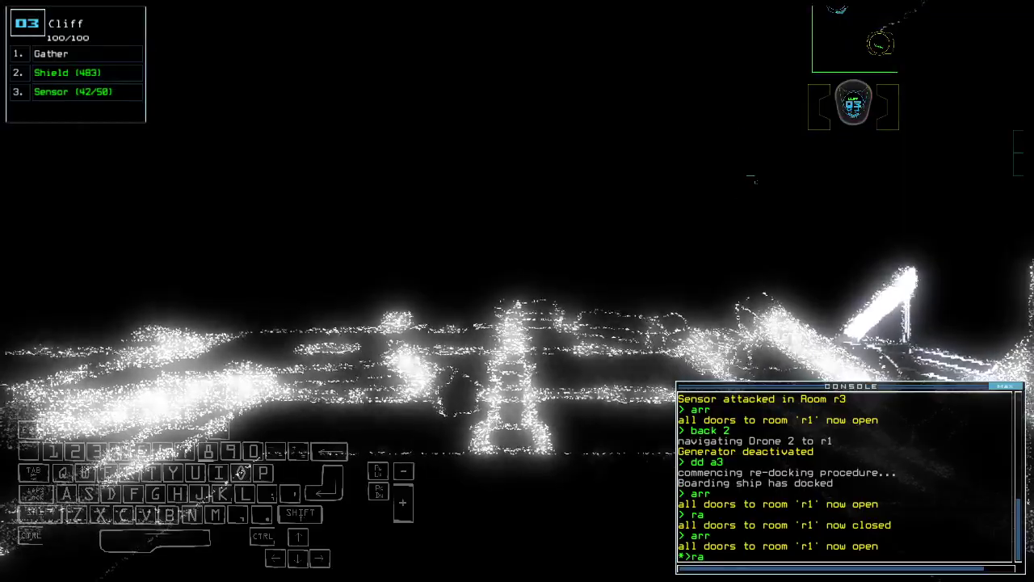
pyautogui.press('Down')
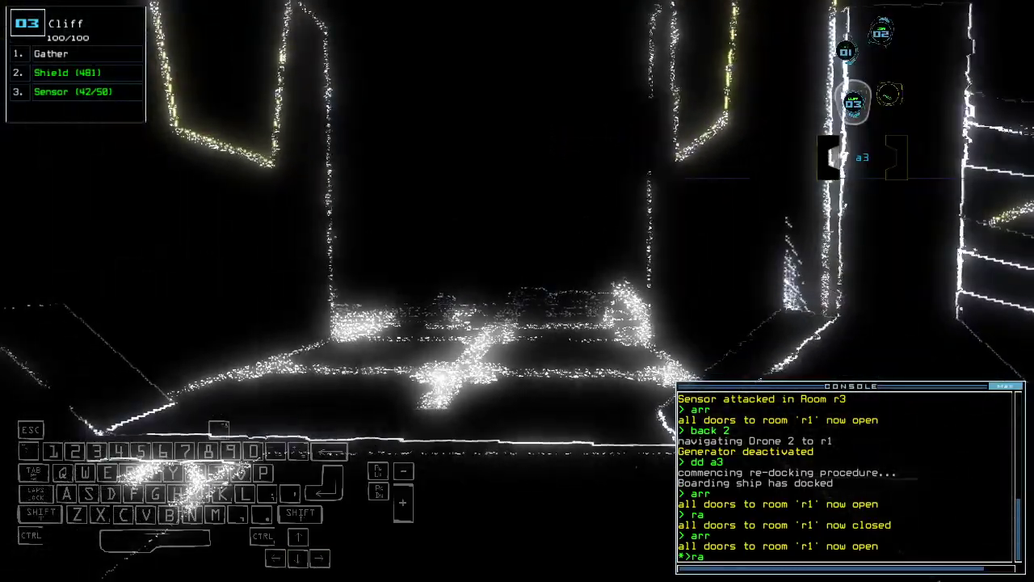
pyautogui.press('Return')
pyautogui.press('Up')
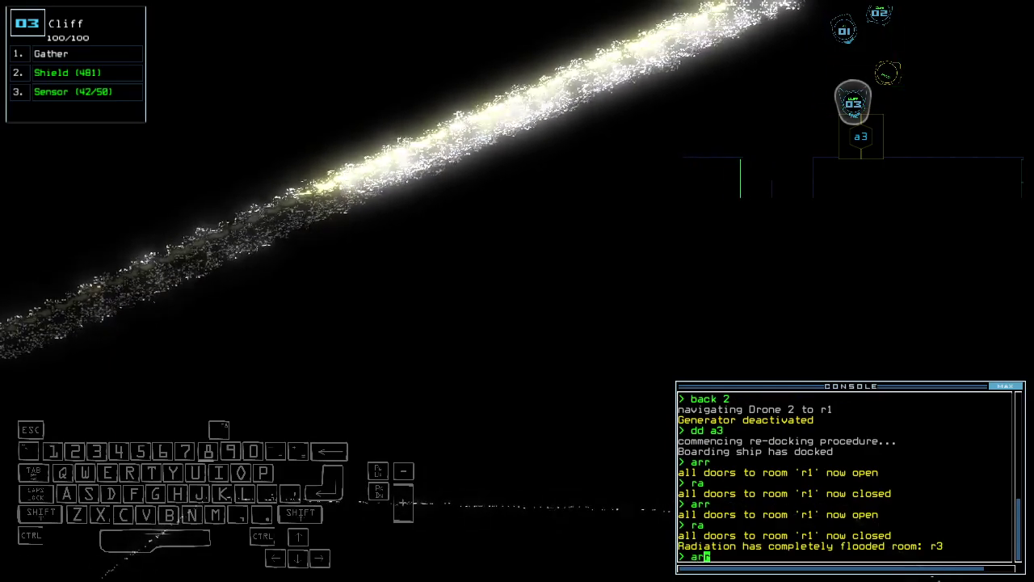
# Step: Gather scrap with Drone 3, cycle r1's doors again, and deactivate its shield
pyautogui.press('Return')
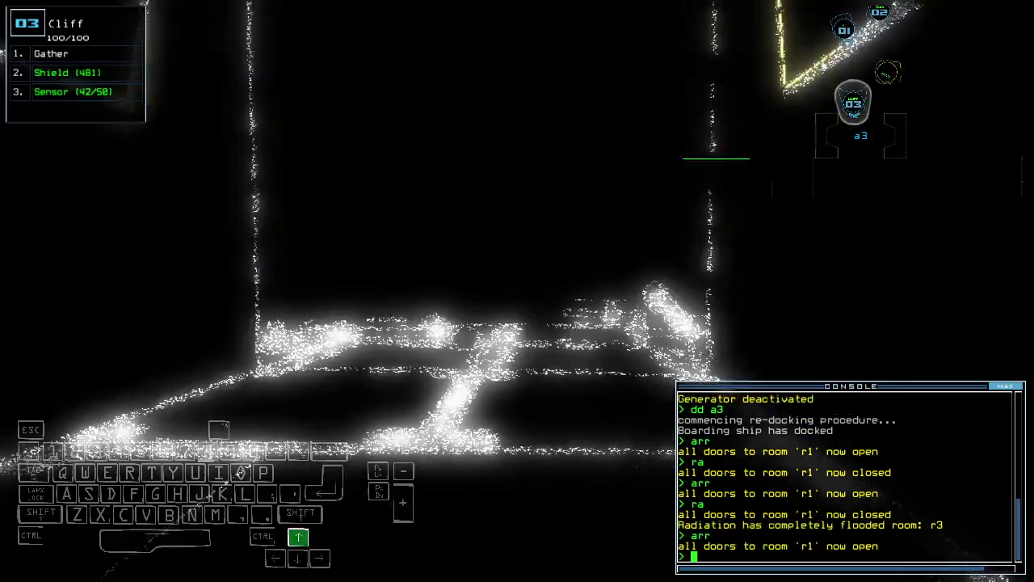
pyautogui.press('Up')
pyautogui.press('Up')
pyautogui.press('Return')
pyautogui.write('g')
pyautogui.press('Return')
pyautogui.press('Left')
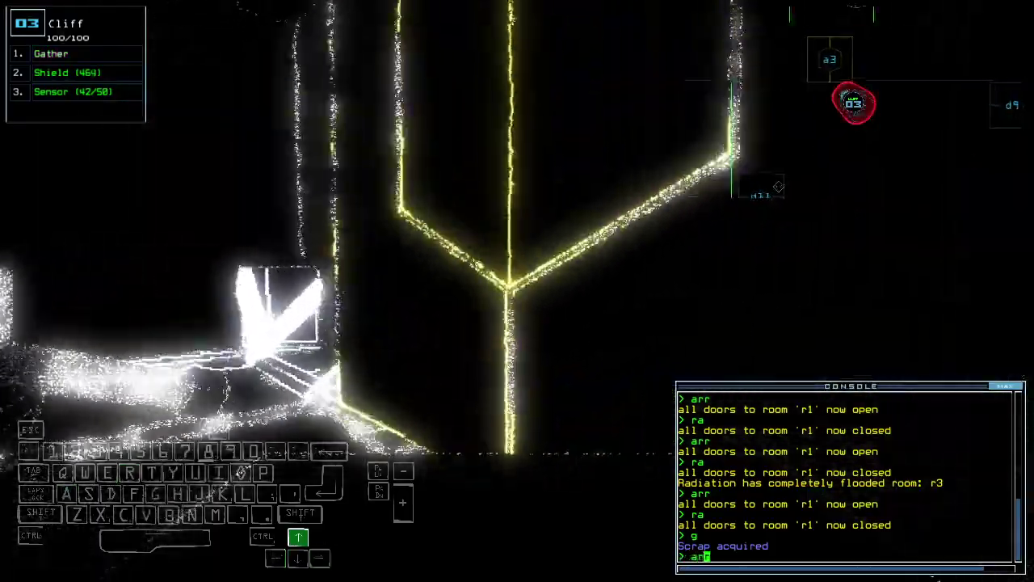
pyautogui.write('arr')
pyautogui.press('Return')
pyautogui.write('ra')
pyautogui.press('Return')
pyautogui.write('sh')
pyautogui.press('Return')
pyautogui.press('Tab')
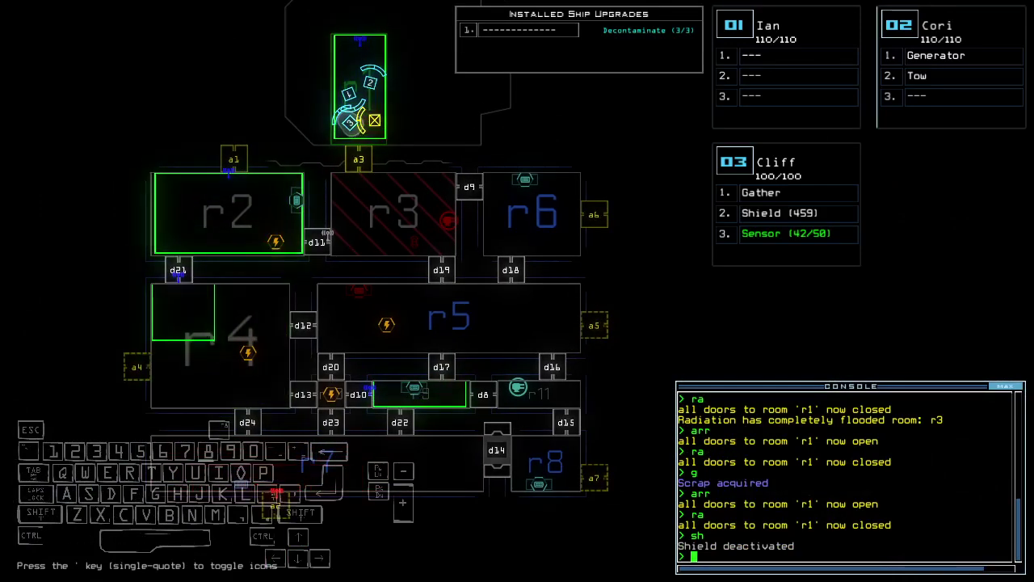
pyautogui.write('decontaminate')
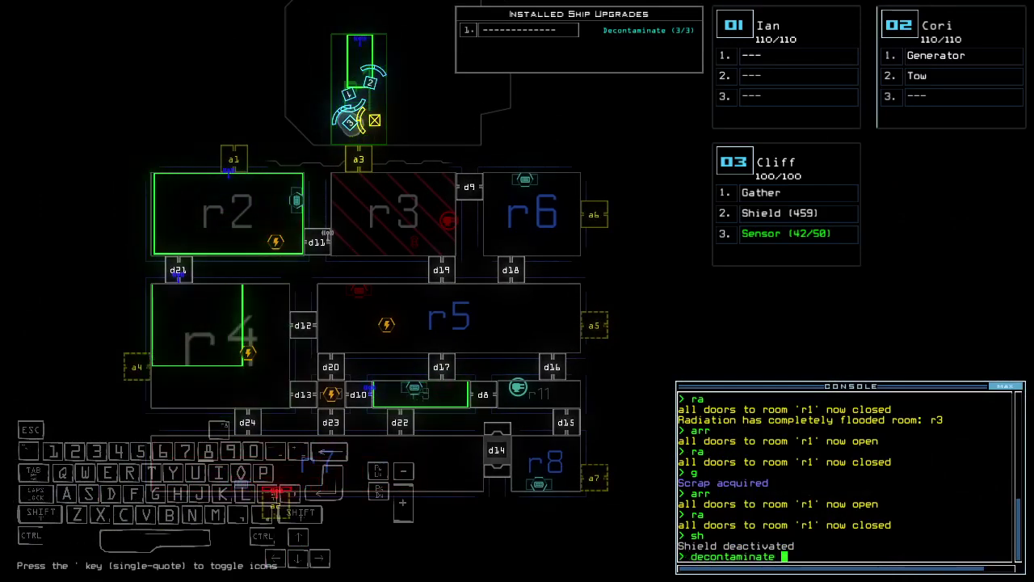
pyautogui.write(' r3;oot')
# Step: Run 'decontaminate r3;out' to end the mission with a 780-point score
pyautogui.press('BackSpace')
pyautogui.press('BackSpace')
pyautogui.write('ut')
pyautogui.press('Return')
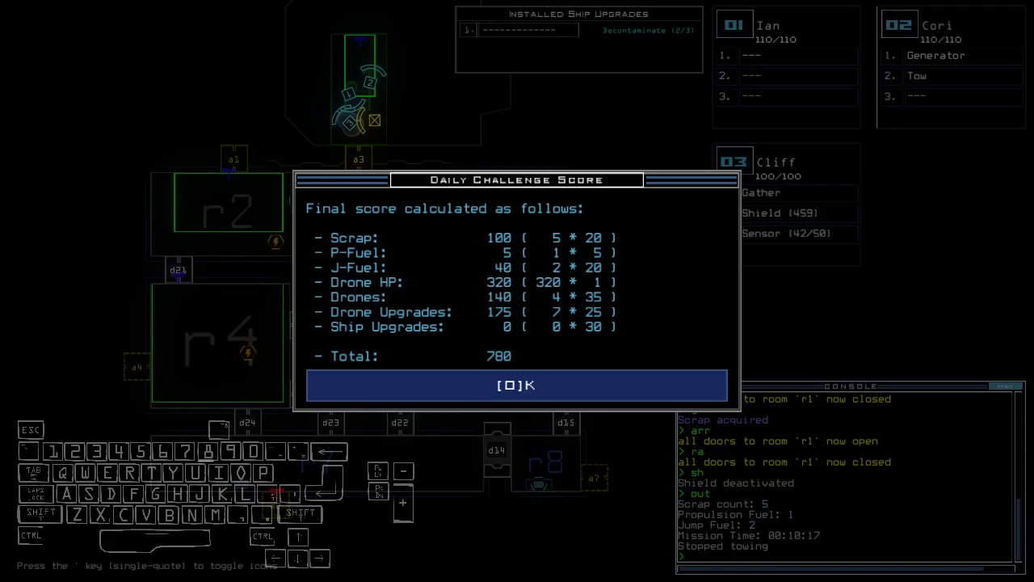
pyautogui.press('space')
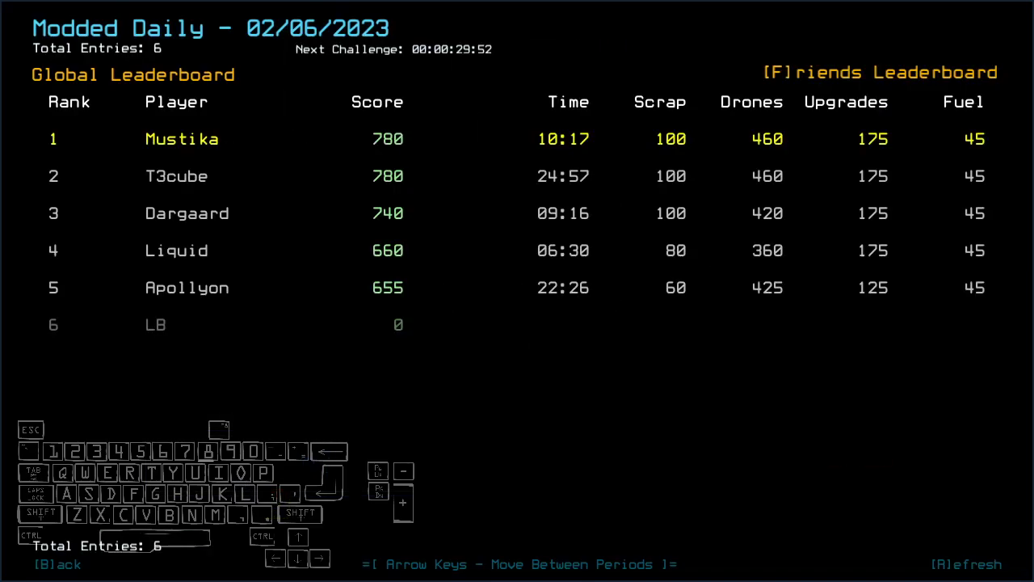